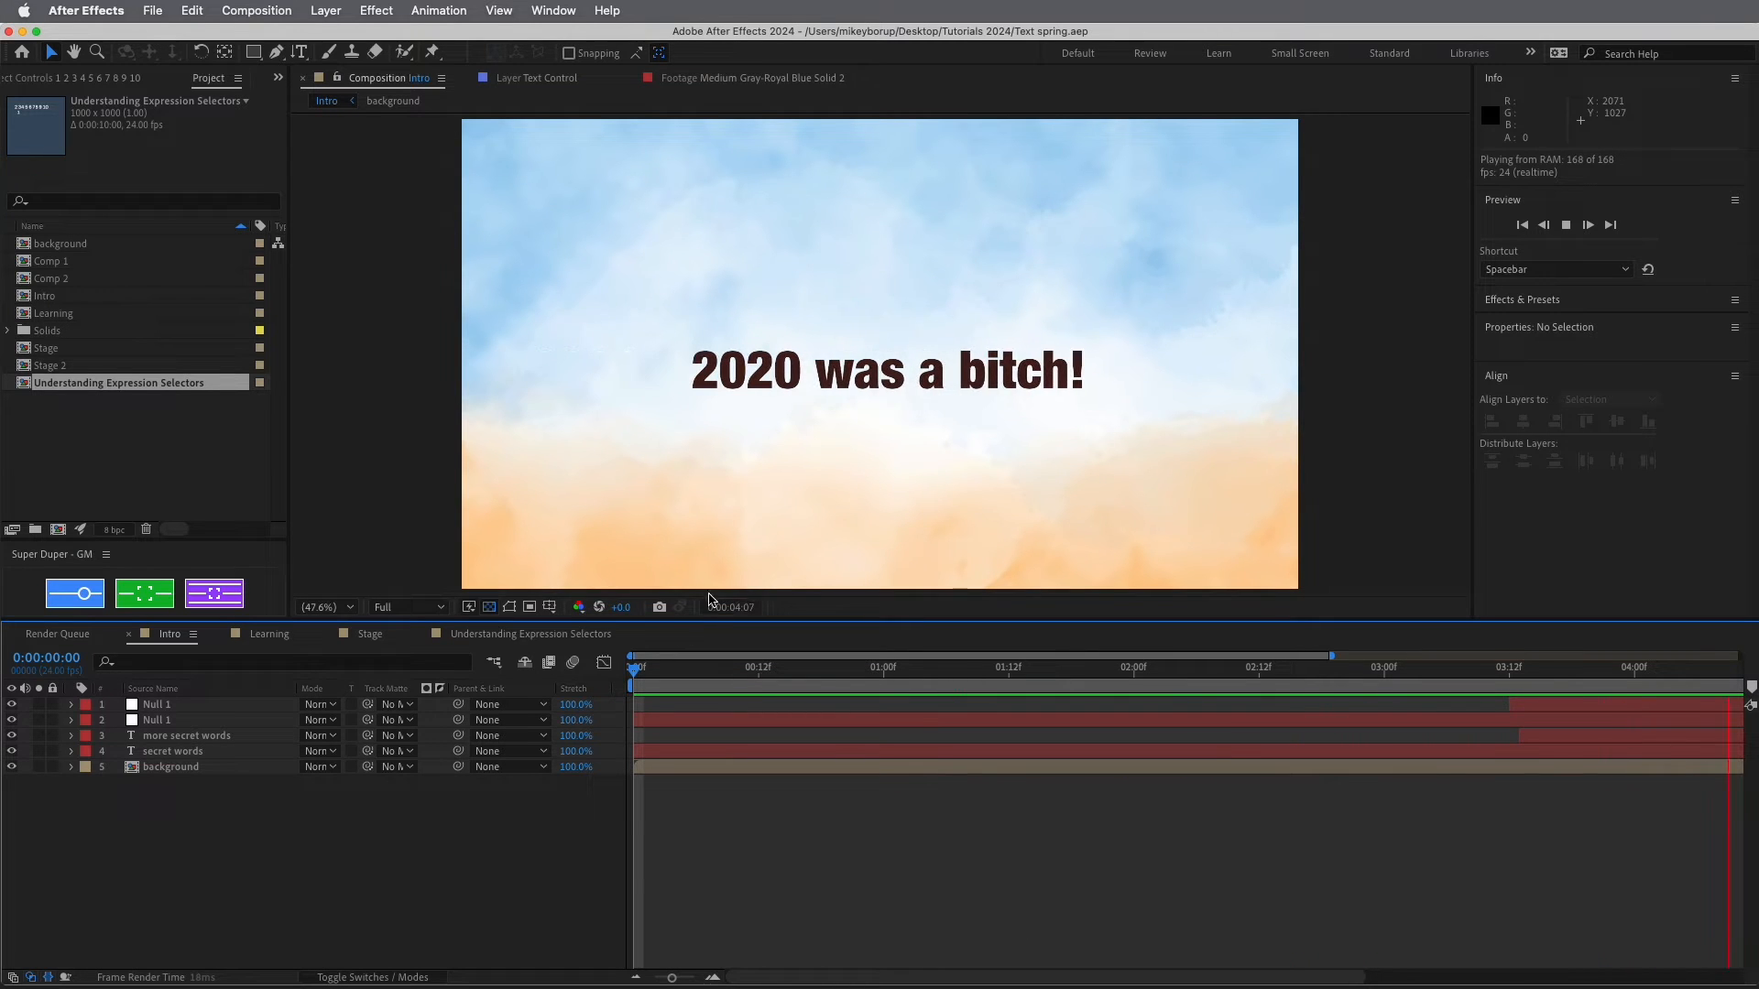
# From the Learning timeline, open the Understanding Expression Selectors composition showing numbers 1–10
pyautogui.click(284, 636)
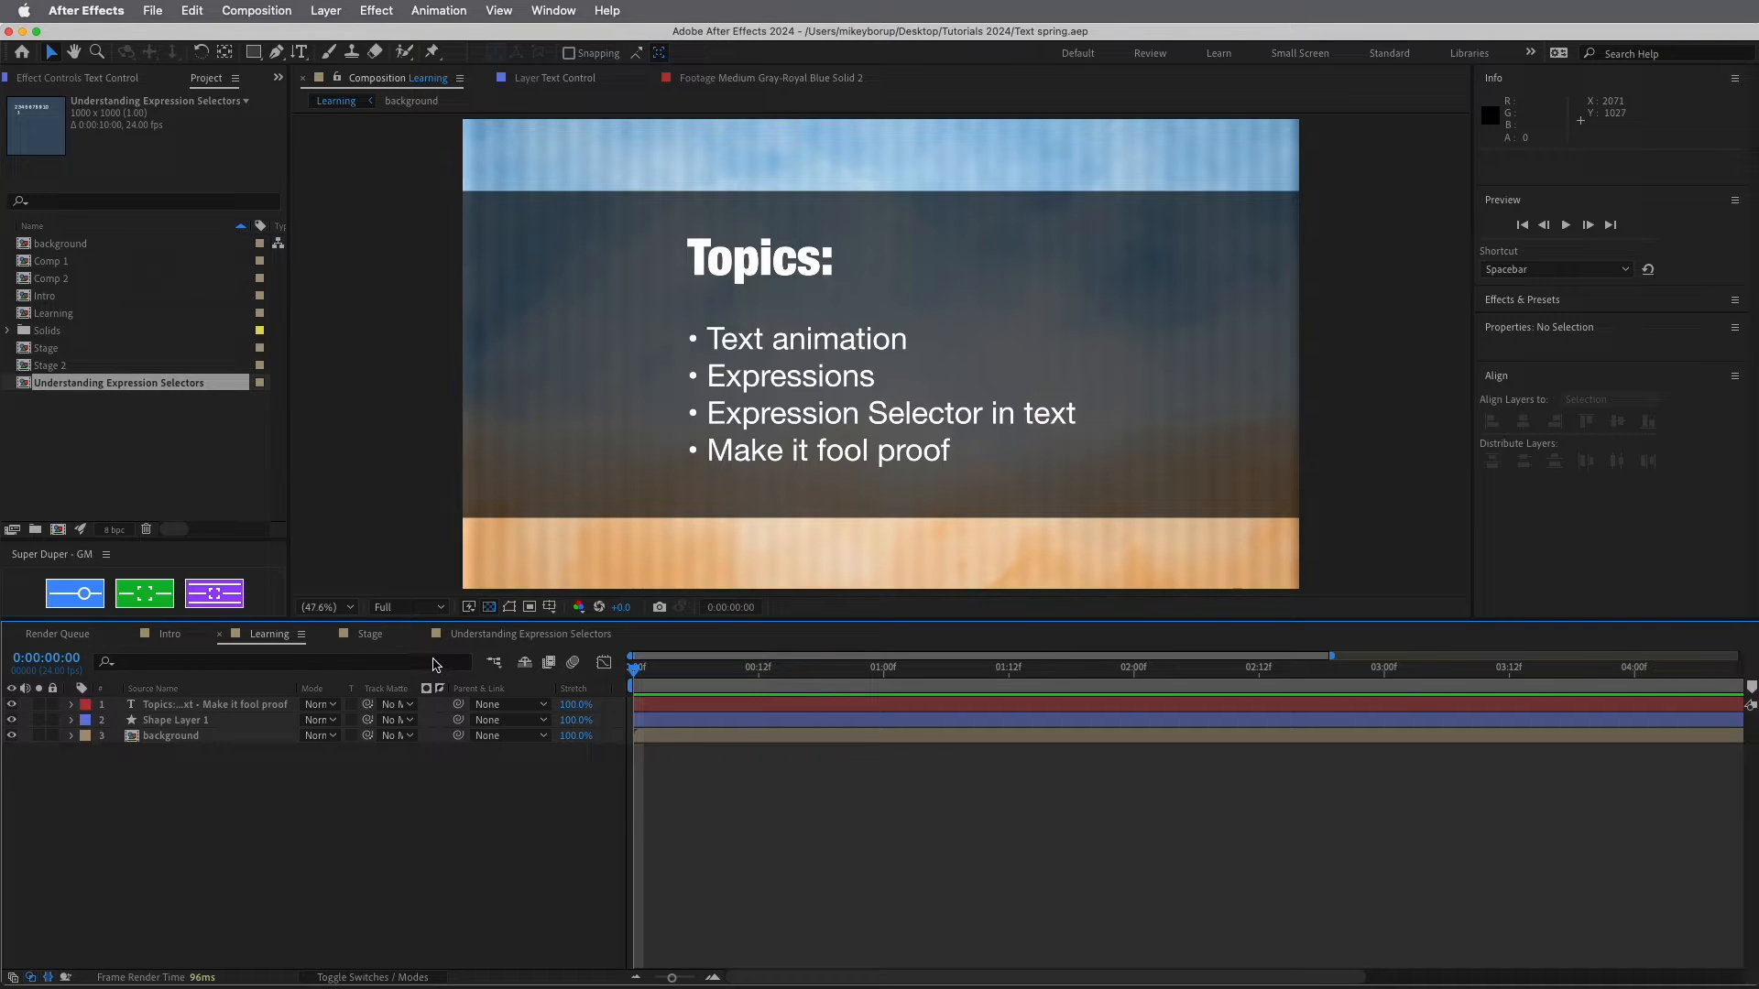
pyautogui.click(499, 640)
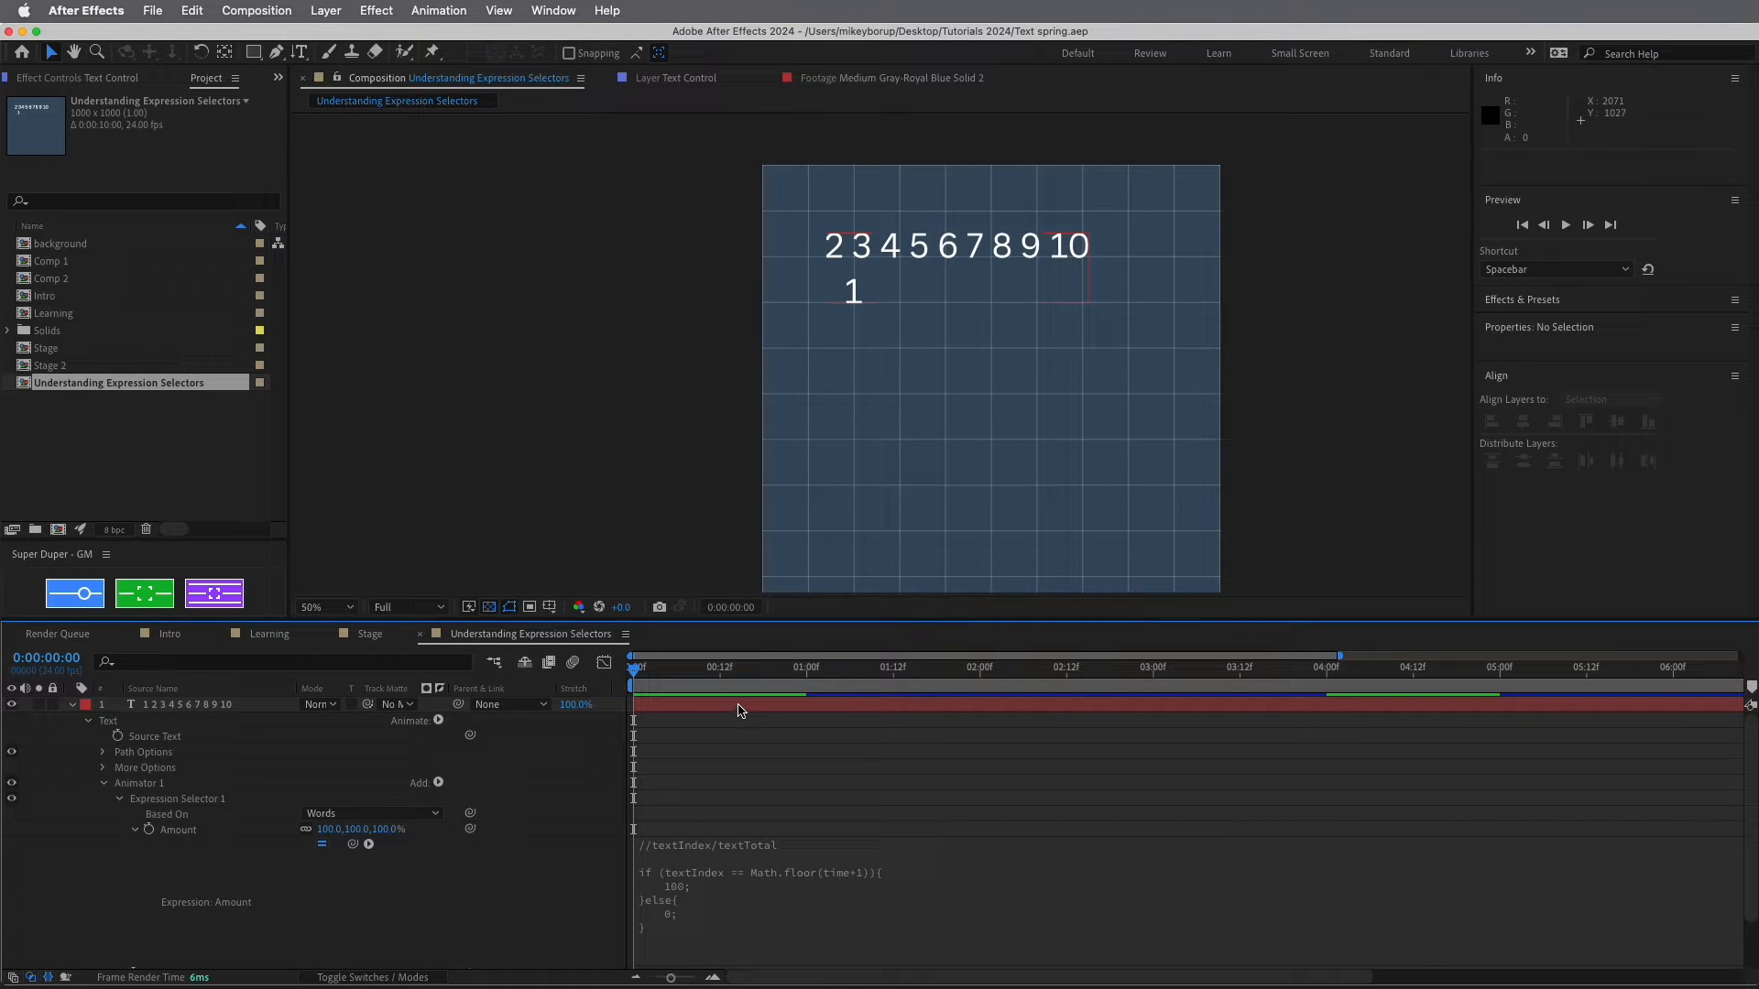
# Deselect the numbers text layer, pan the viewer and scrub the first frames
pyautogui.click(694, 317)
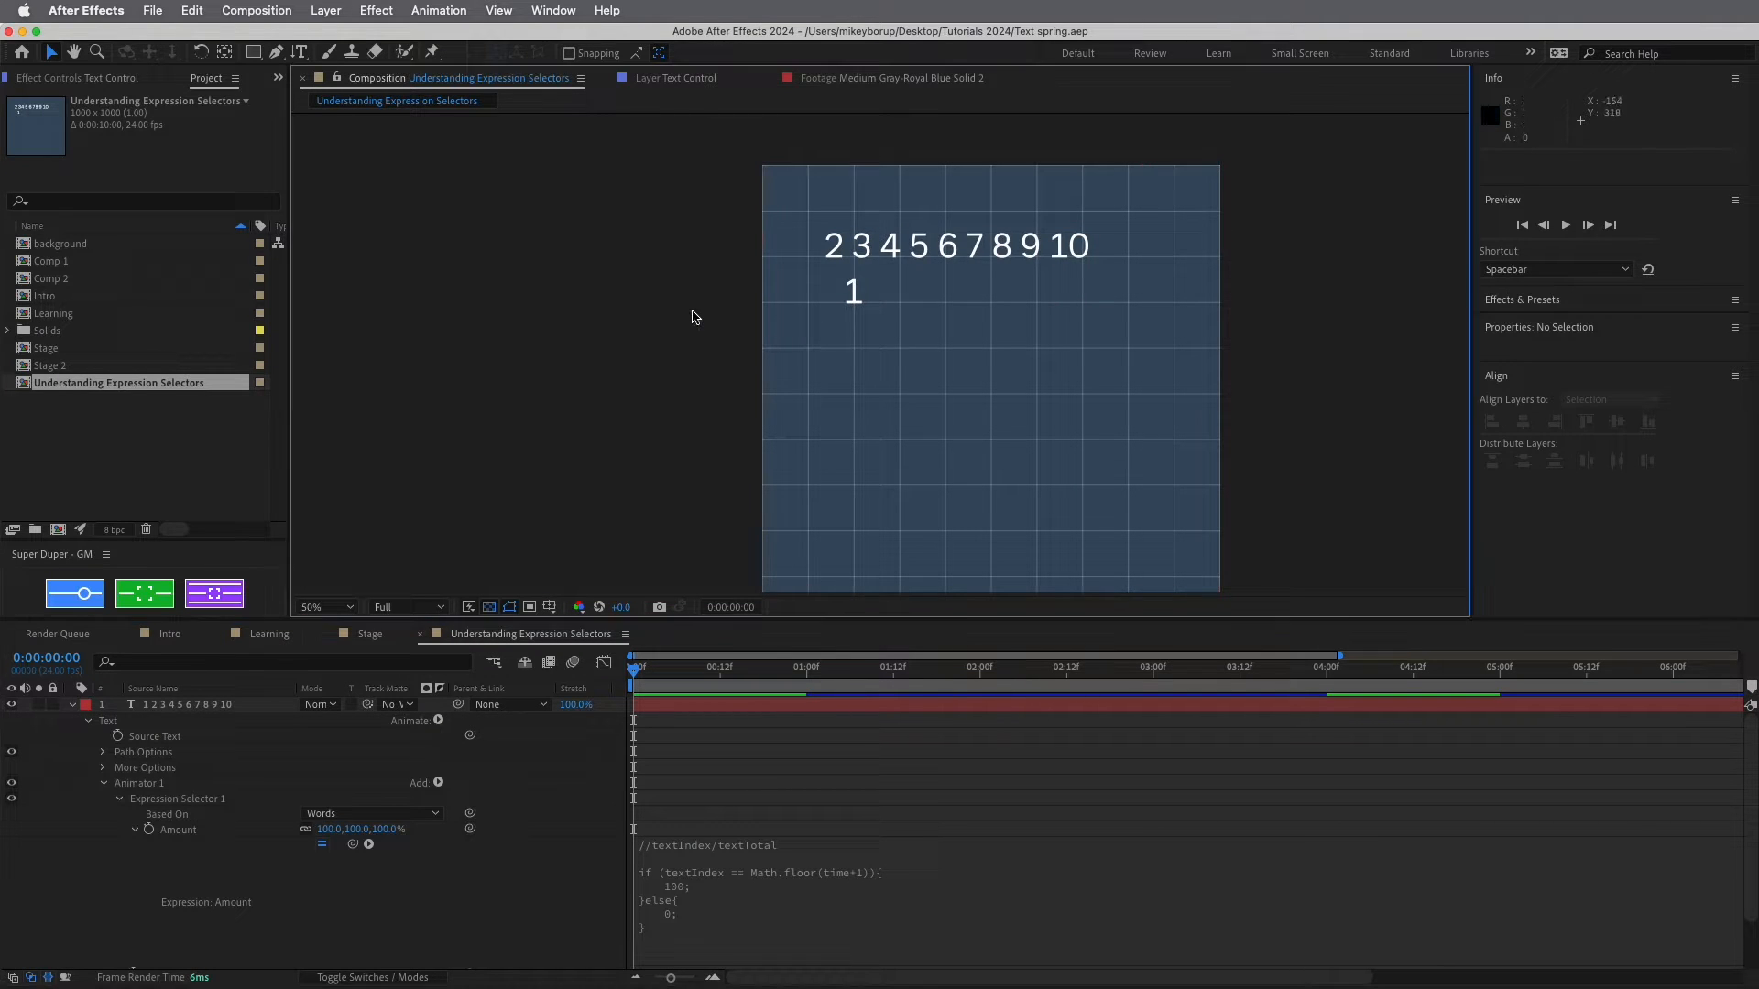
pyautogui.moveTo(778, 349); pyautogui.dragTo(711, 308)
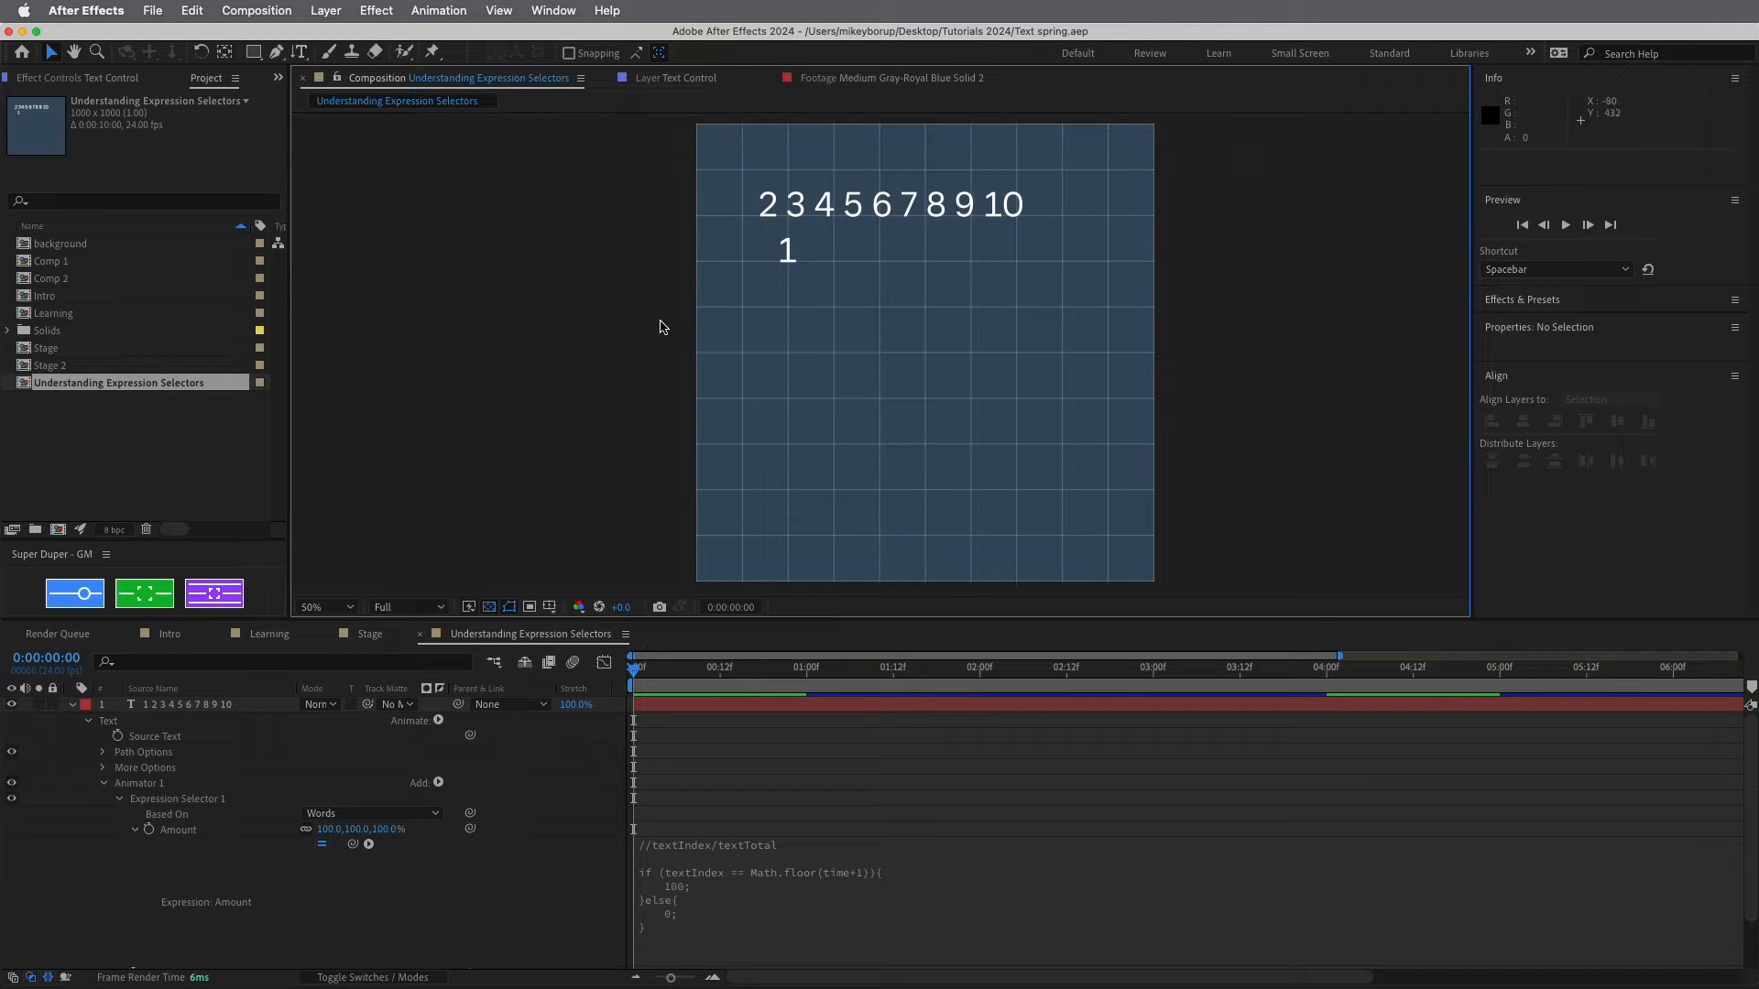
pyautogui.moveTo(653, 676); pyautogui.dragTo(629, 671)
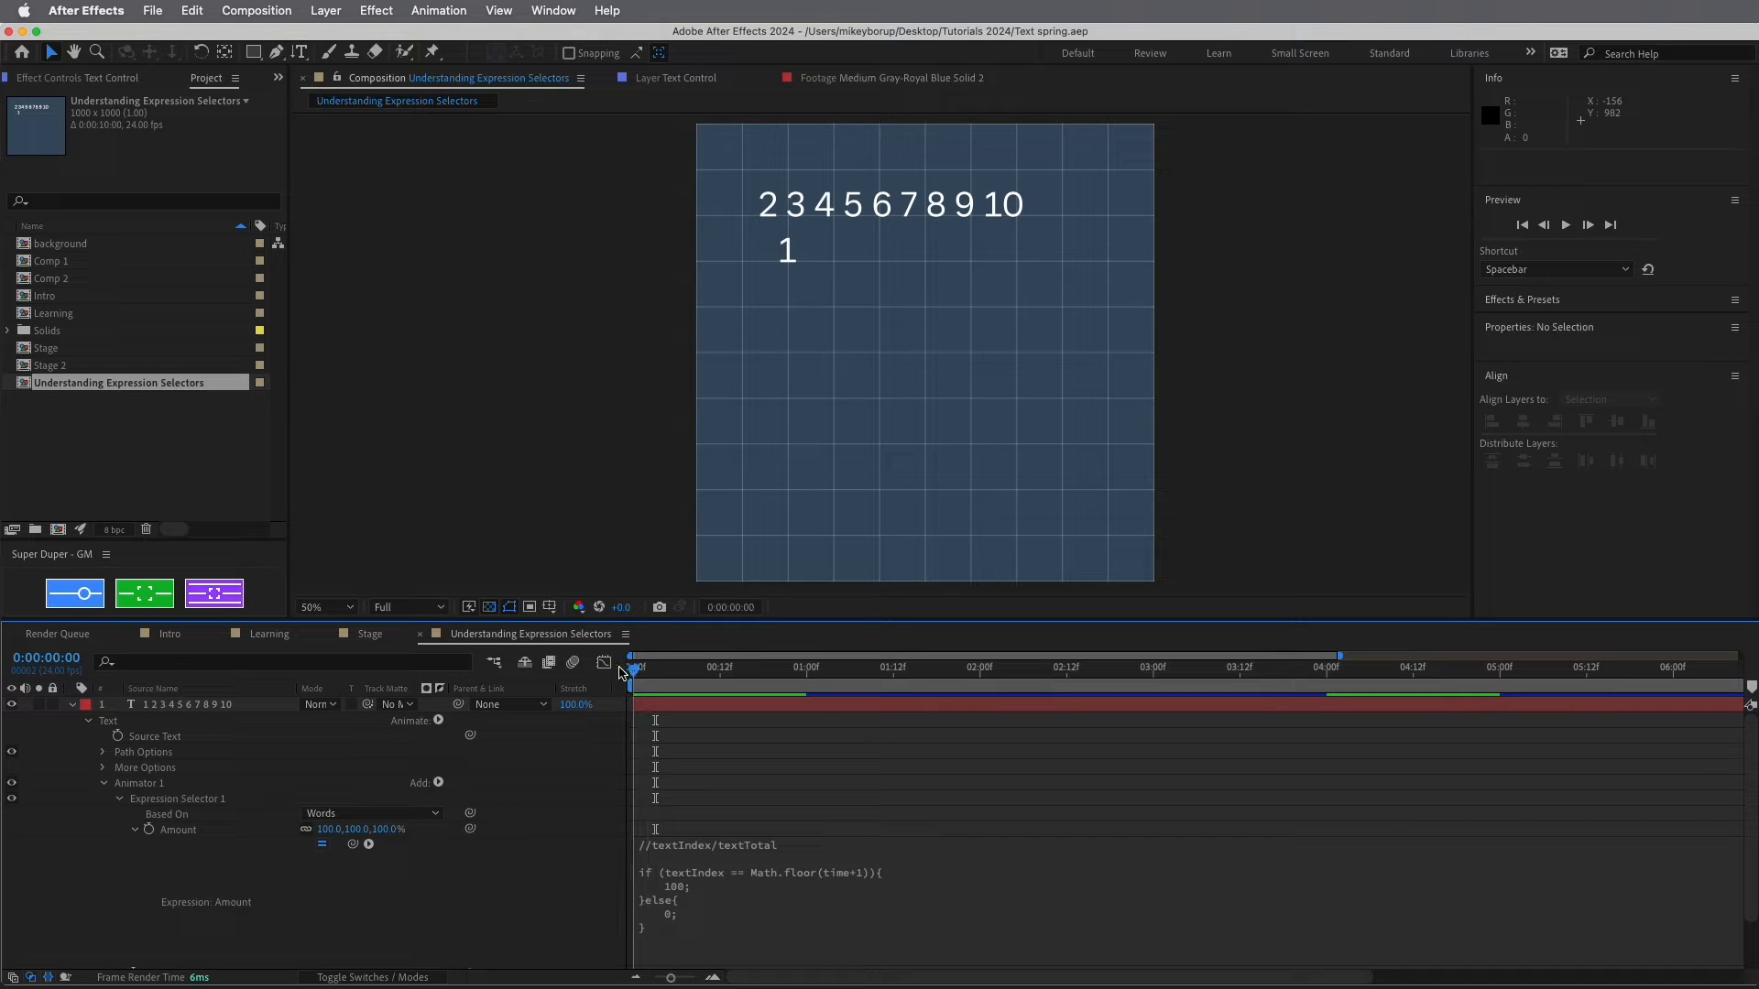
pyautogui.click(727, 930)
pyautogui.click(779, 789)
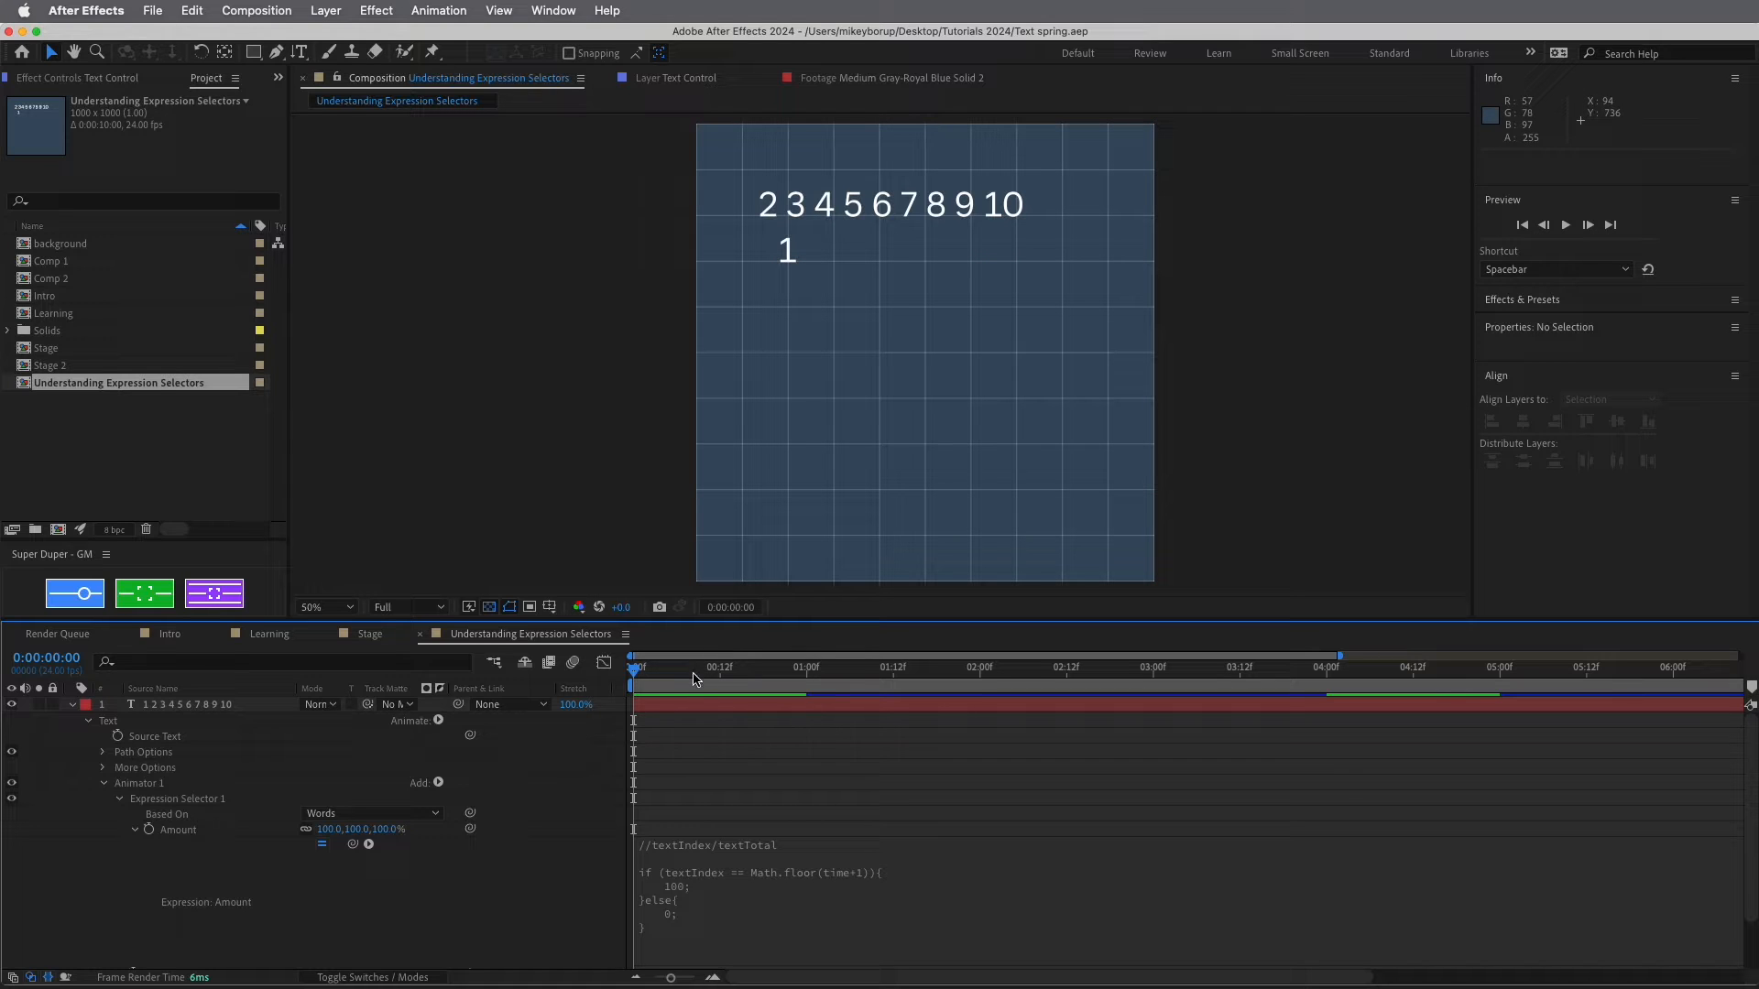
# Preview the numbers animation and stop at 0:00:02:04 with the 3 lowered
pyautogui.press('space')
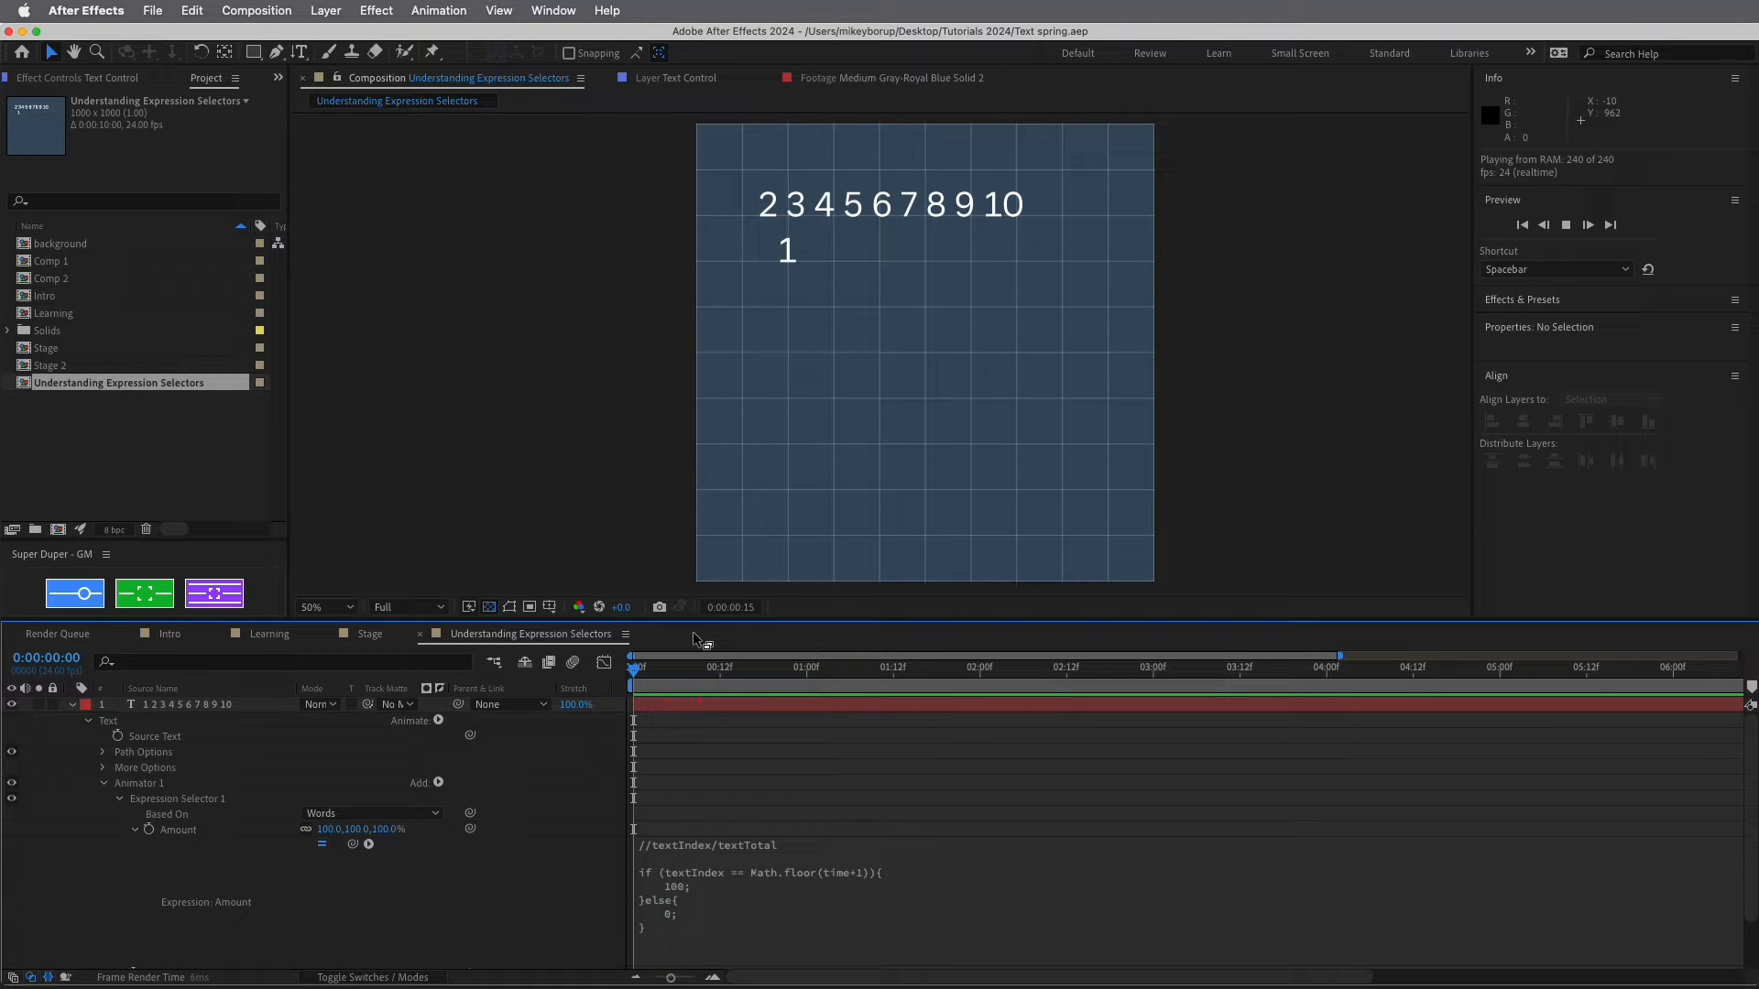
pyautogui.press('space')
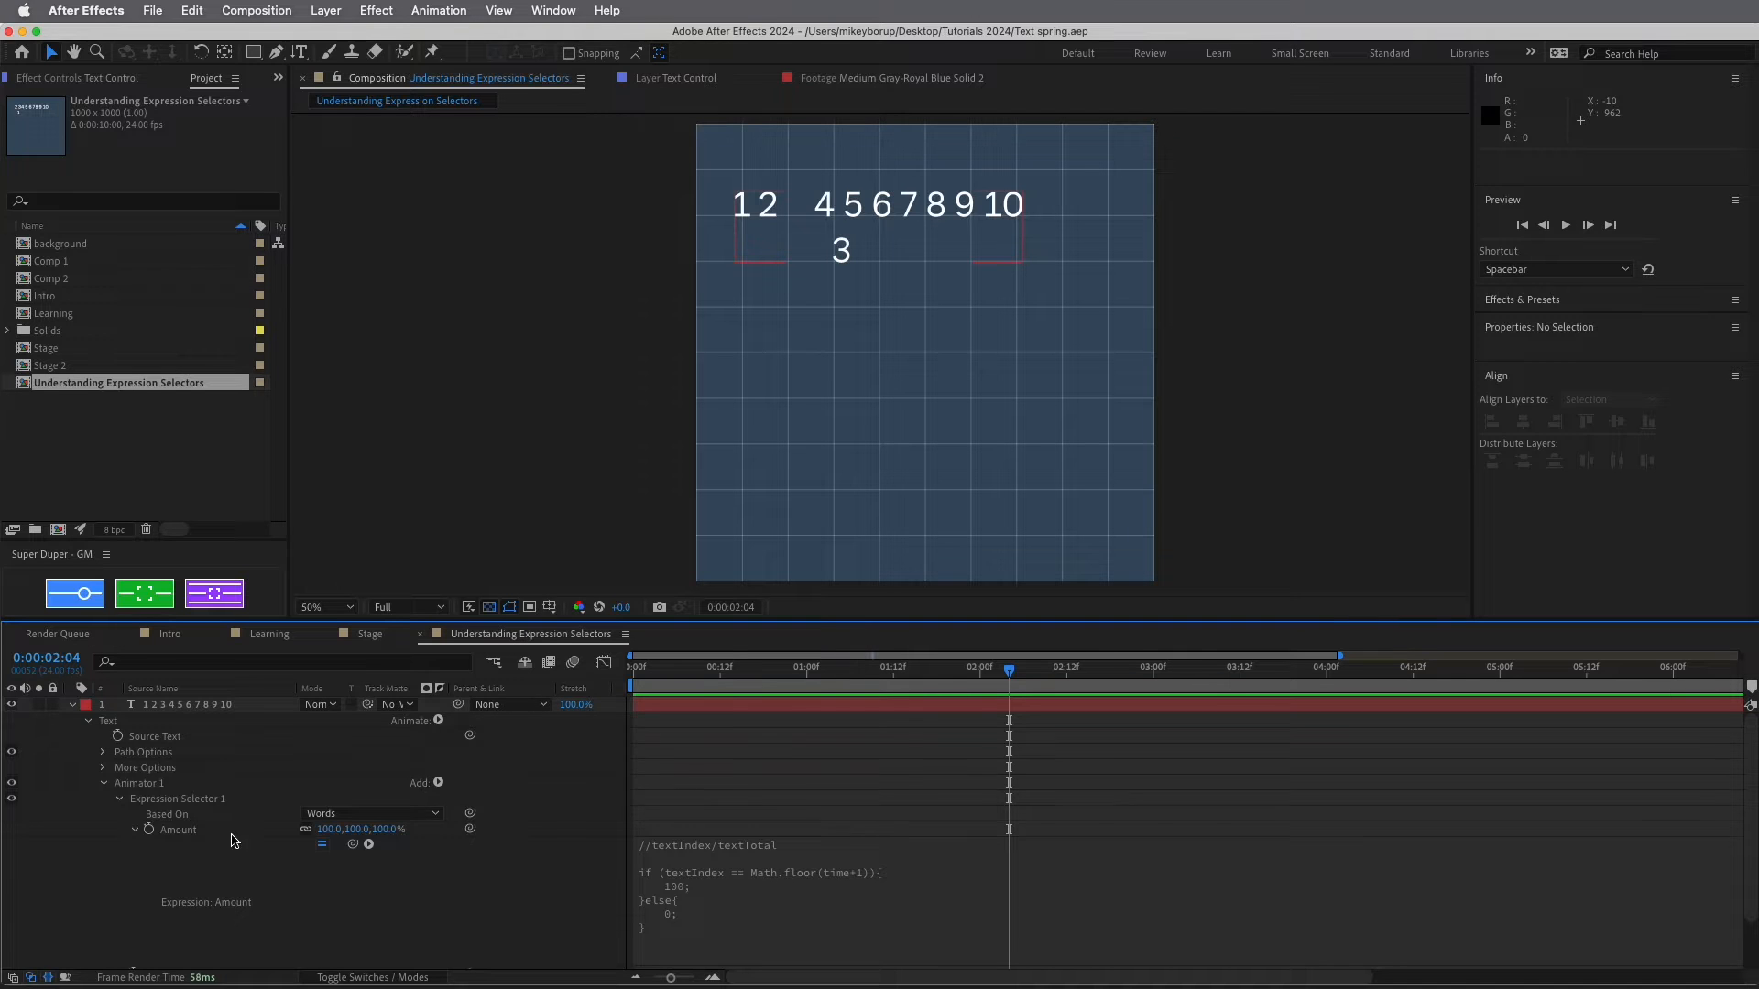
pyautogui.scroll(-2, 229, 815)
pyautogui.scroll(2, 303, 734)
pyautogui.scroll(-1, 92, 725)
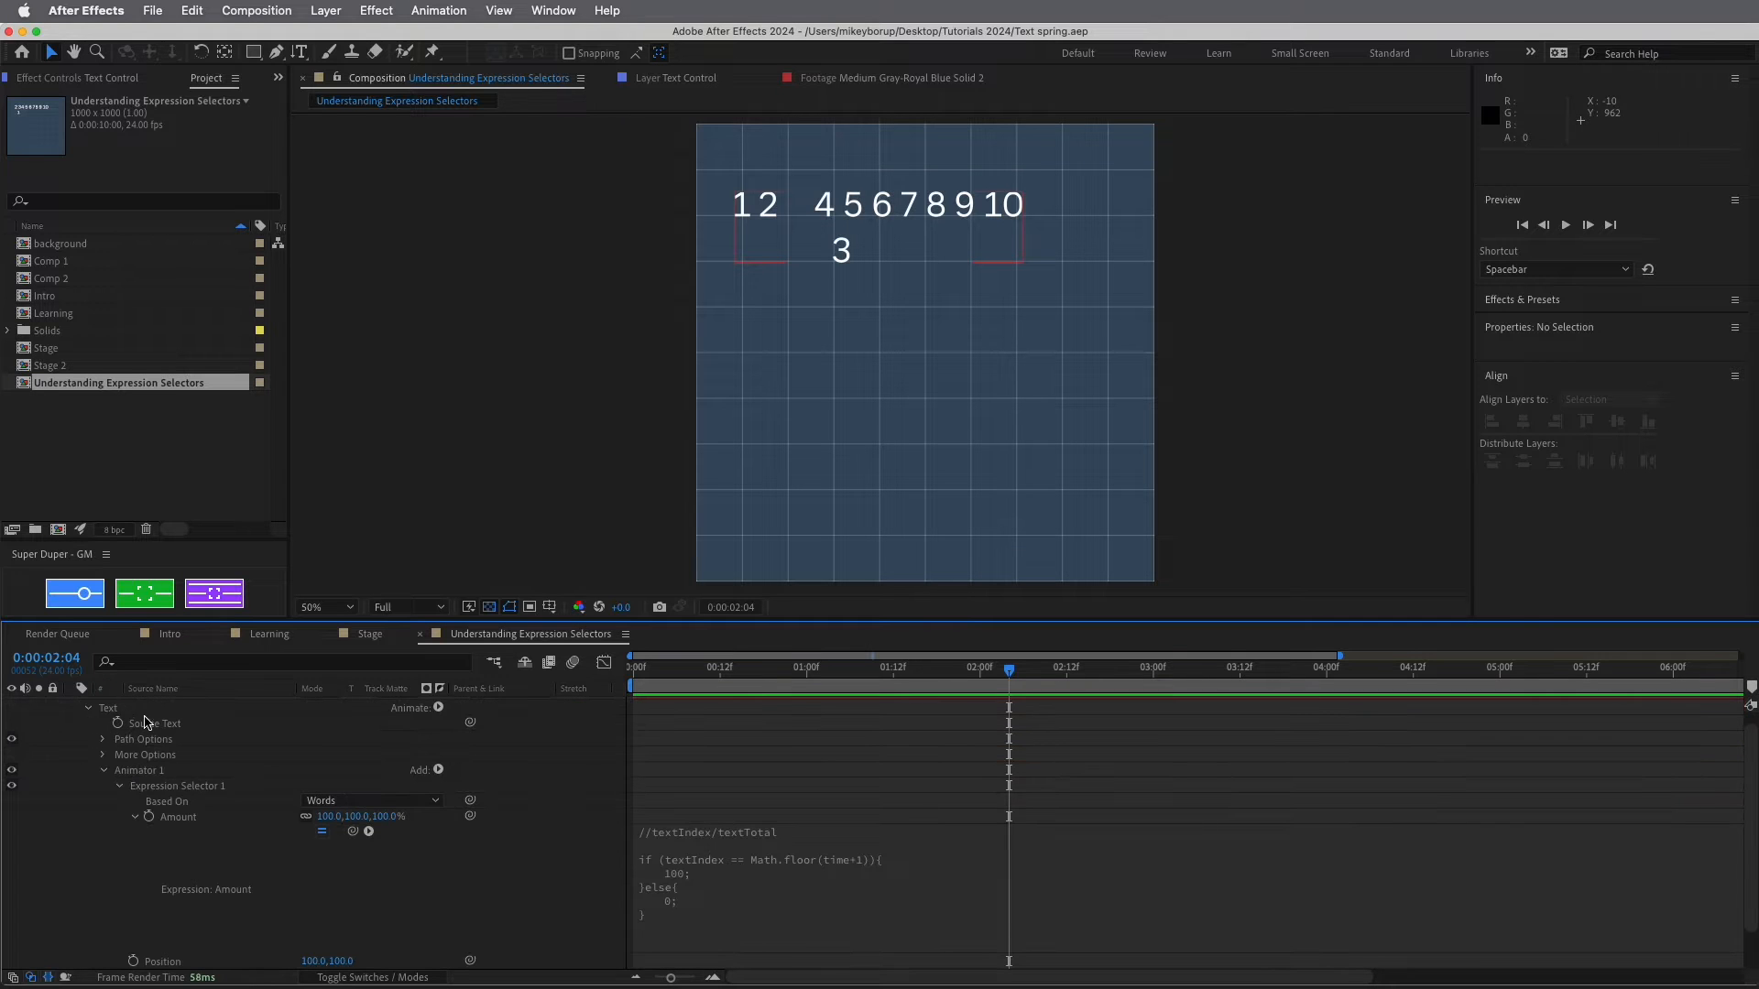
pyautogui.click(142, 775)
pyautogui.scroll(1, 144, 777)
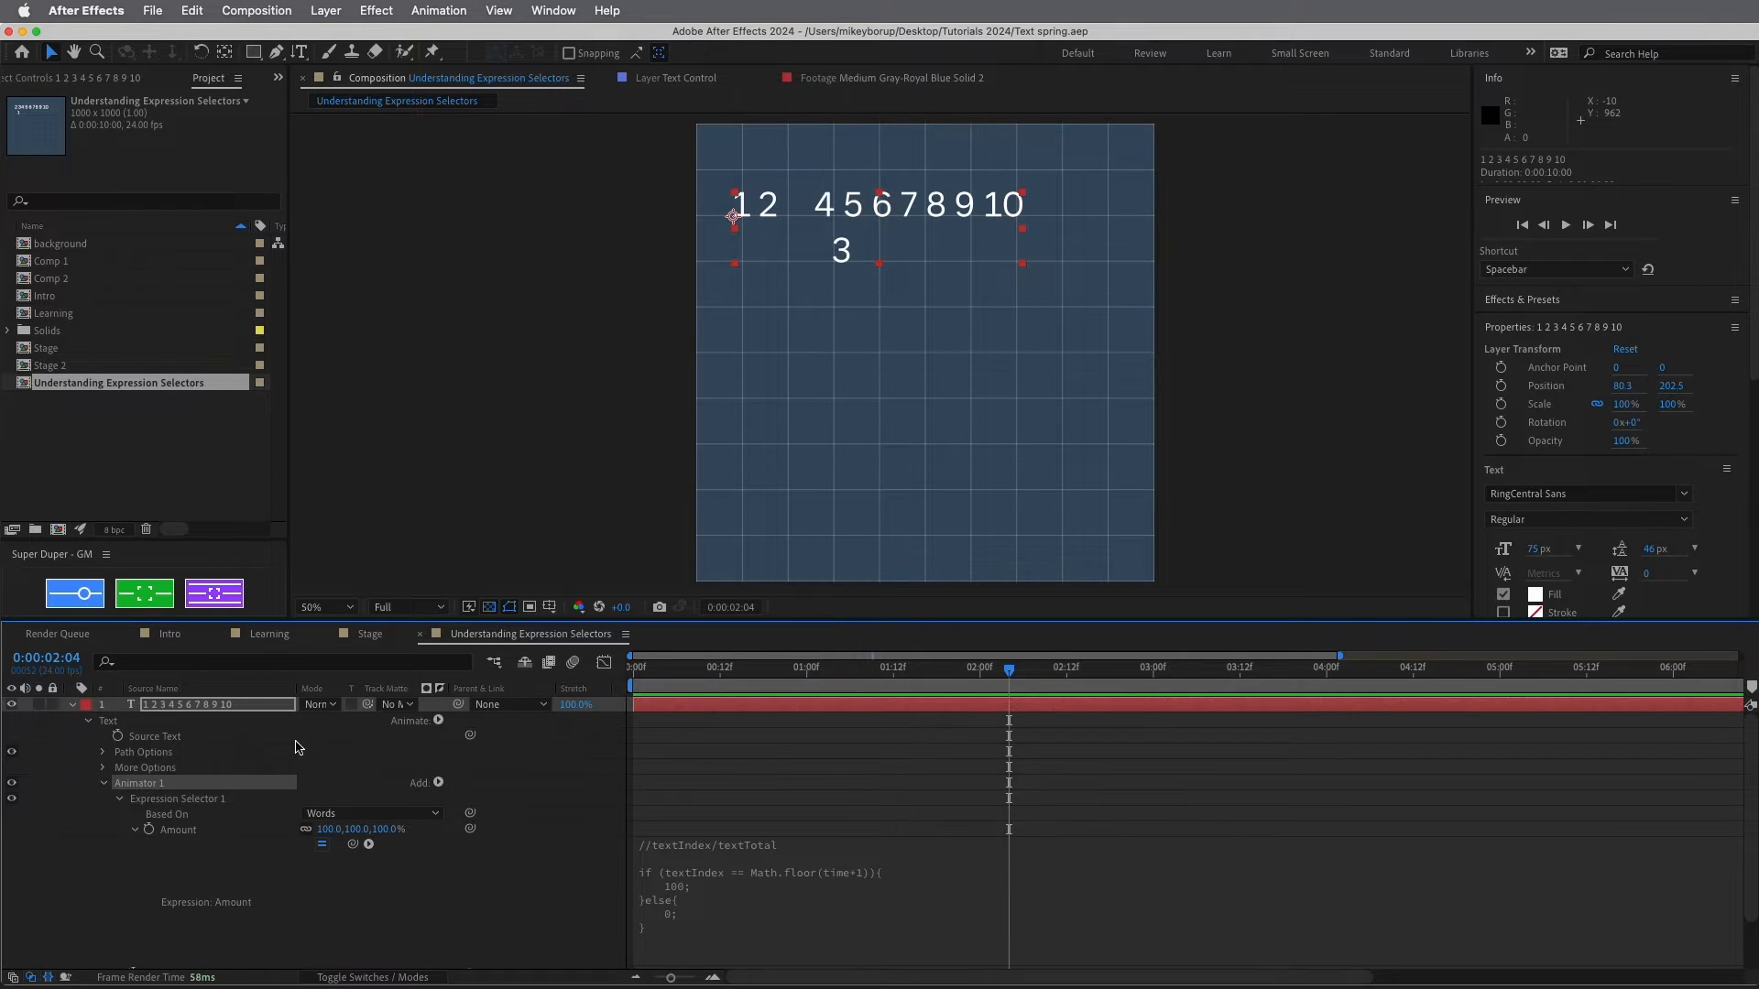
pyautogui.click(439, 722)
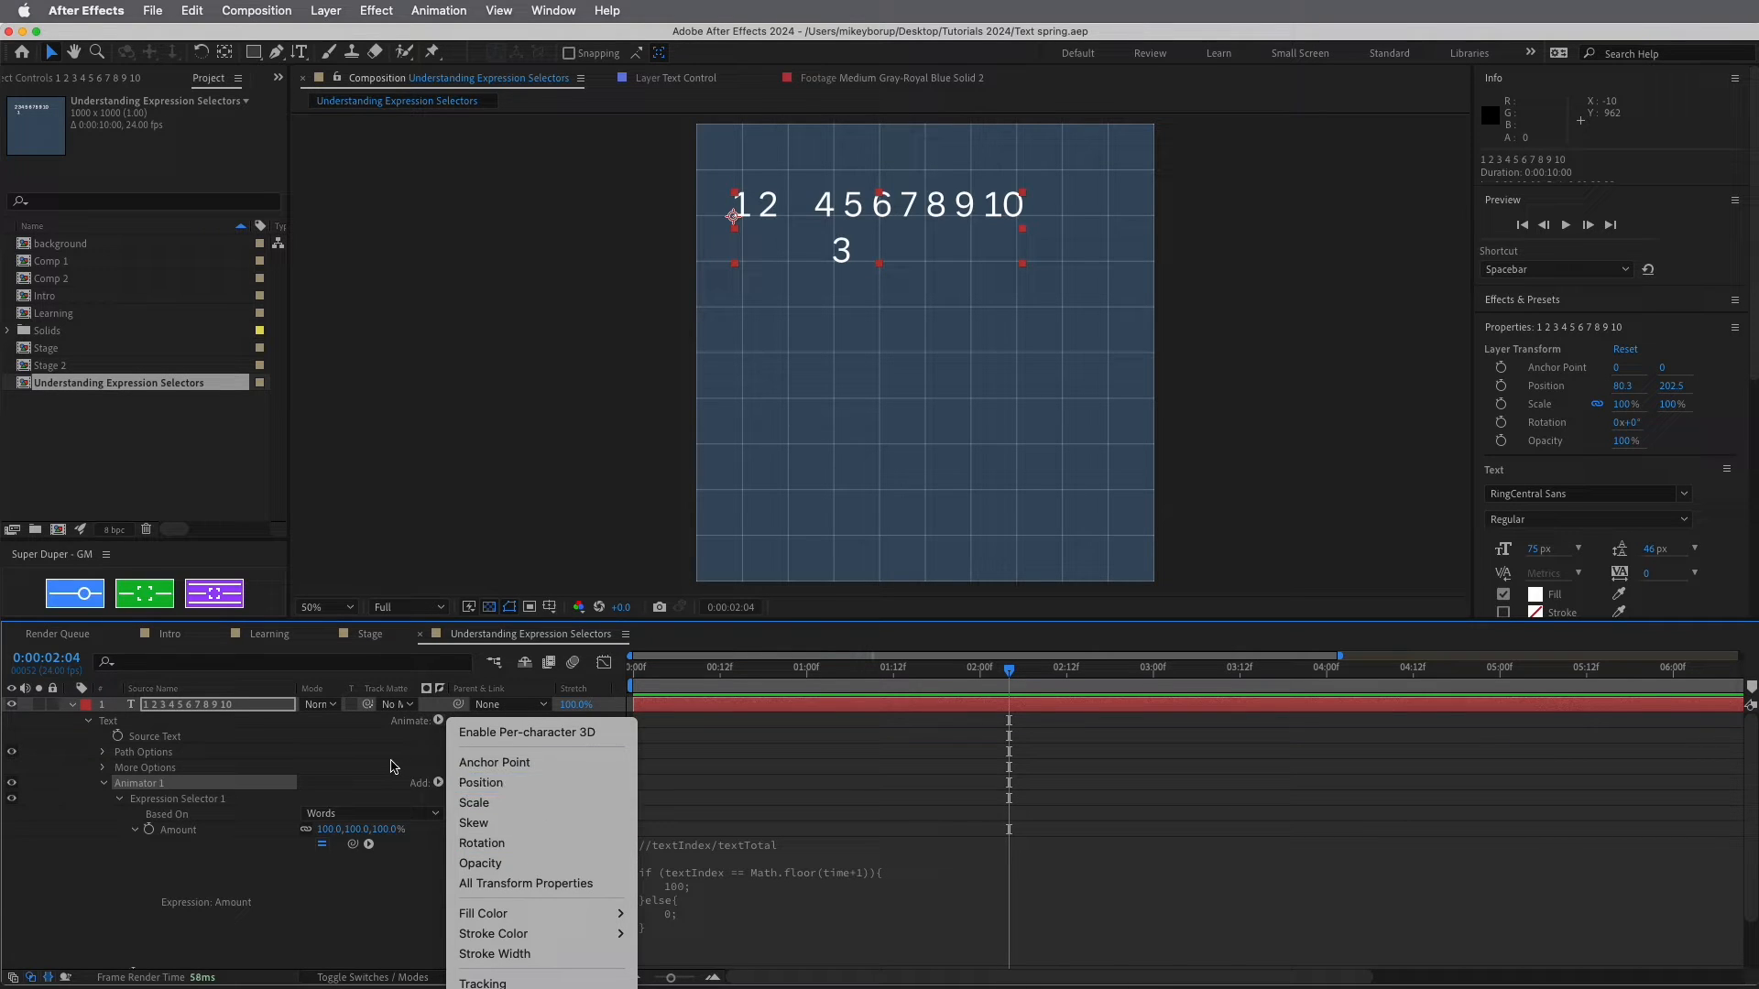
pyautogui.click(229, 788)
pyautogui.scroll(-1, 185, 804)
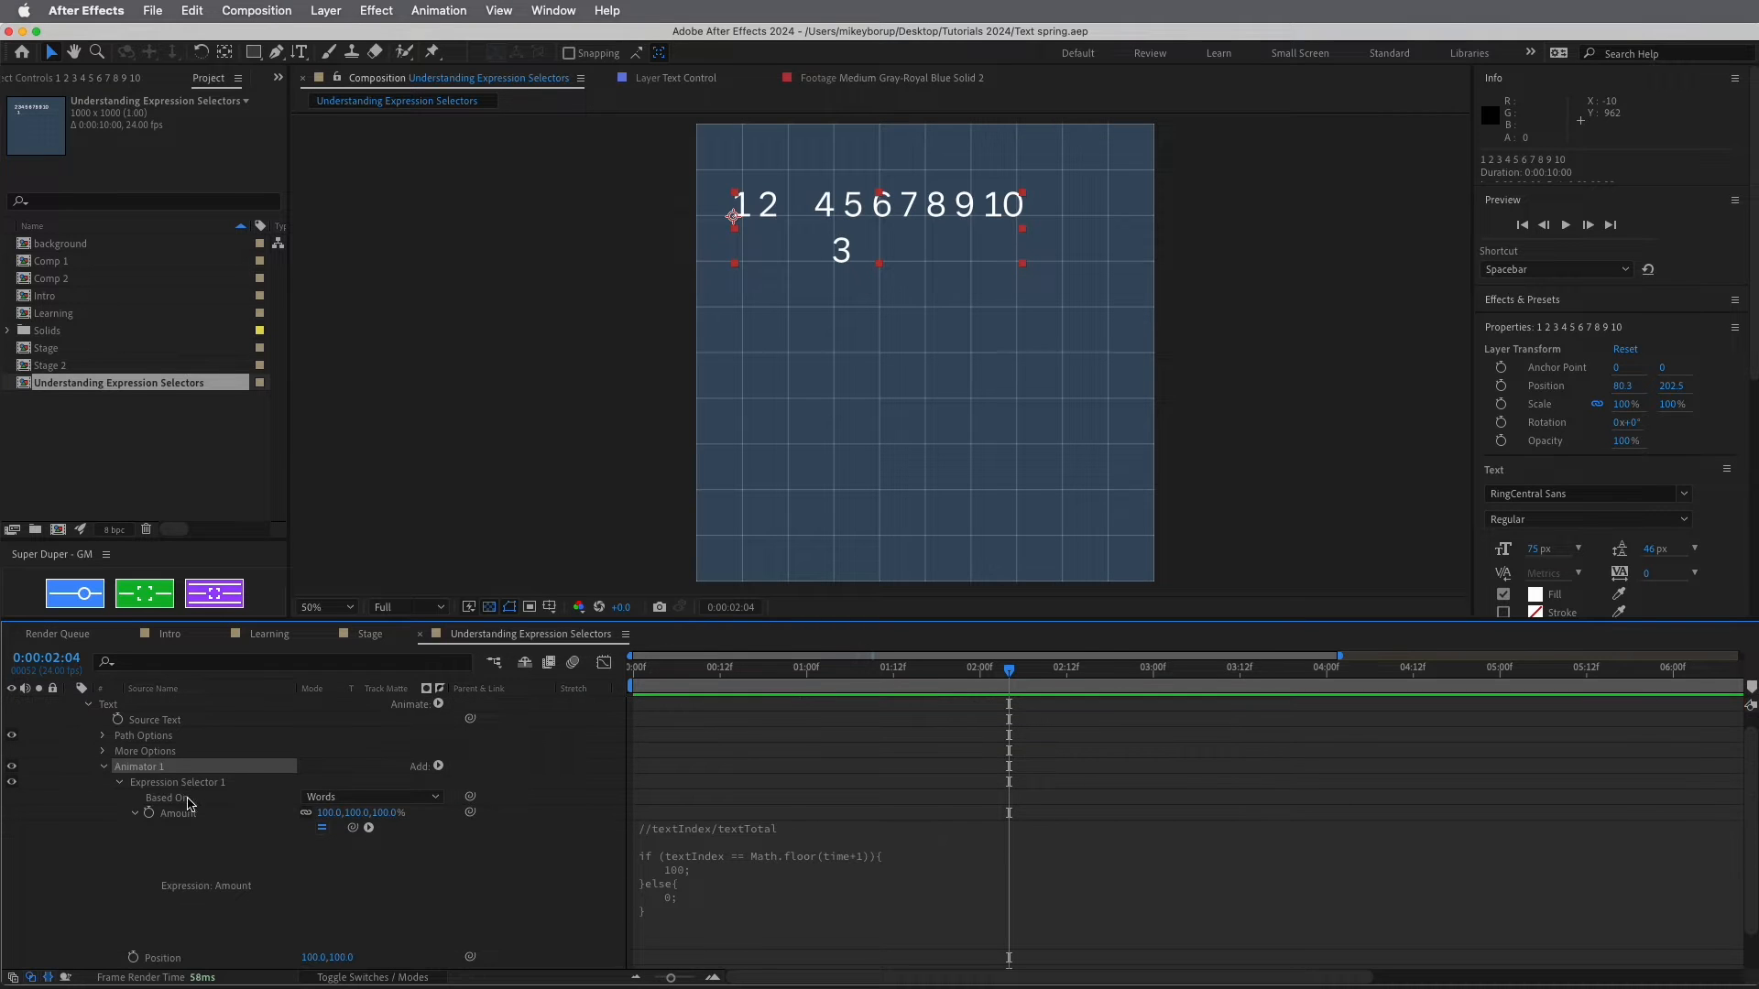
pyautogui.click(437, 767)
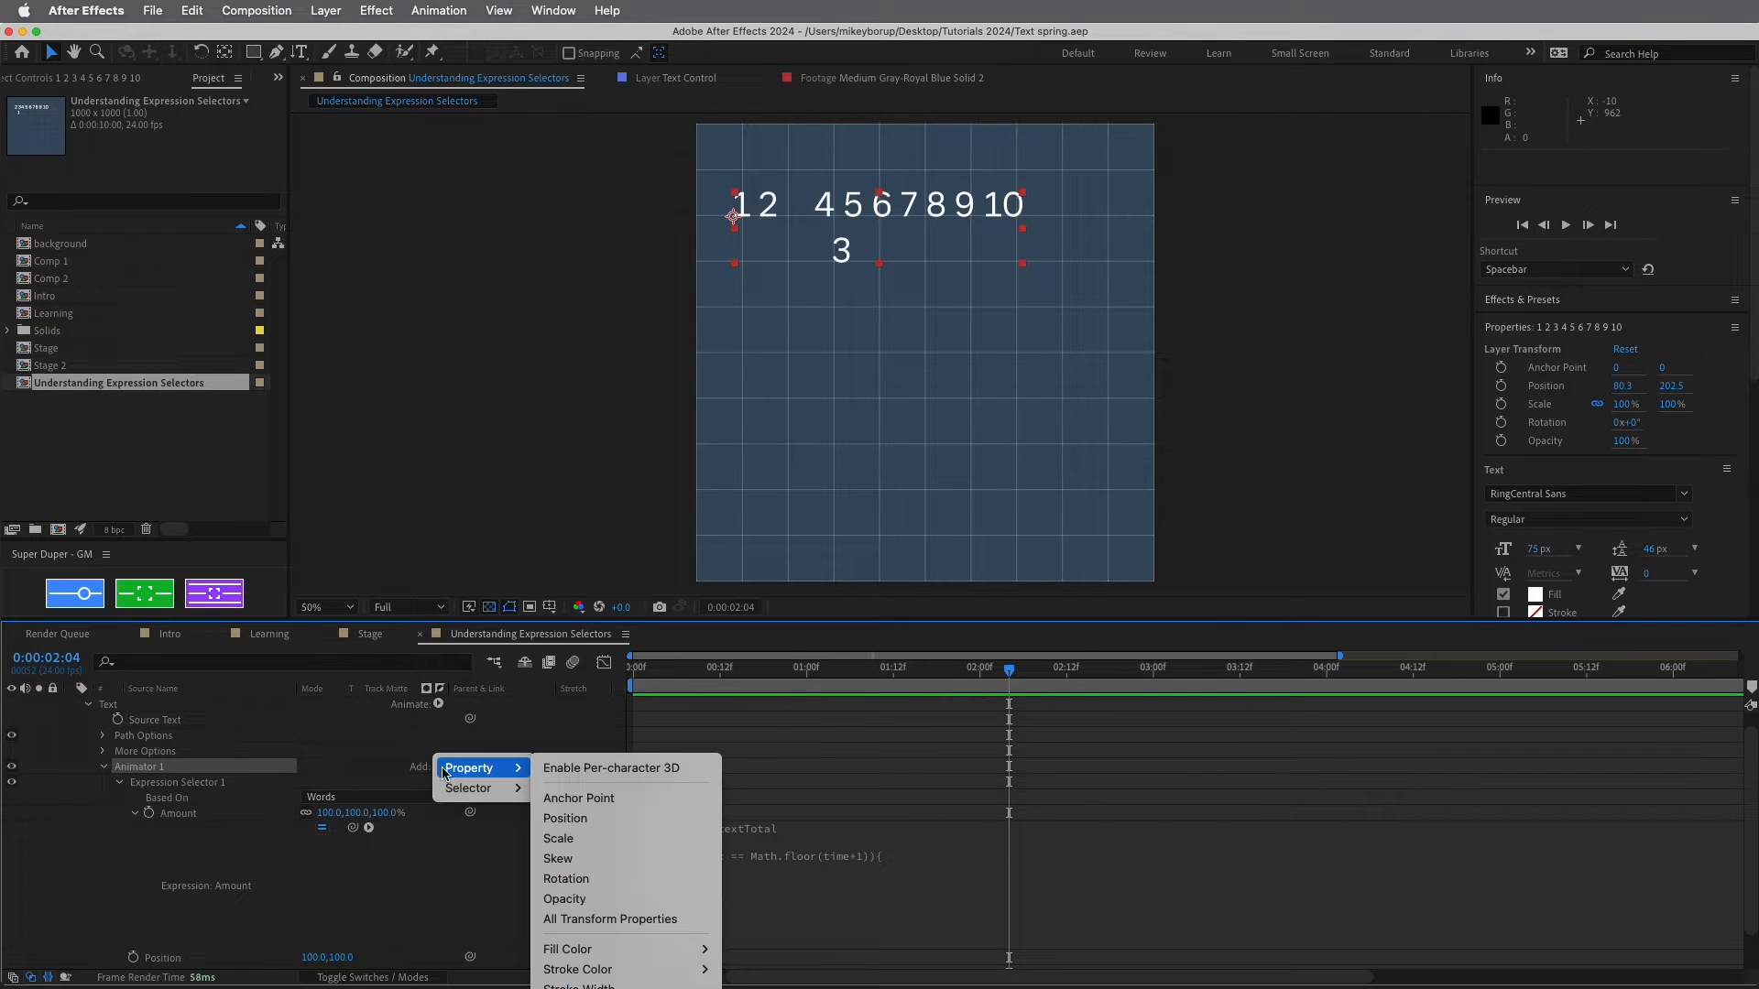
pyautogui.moveTo(458, 789)
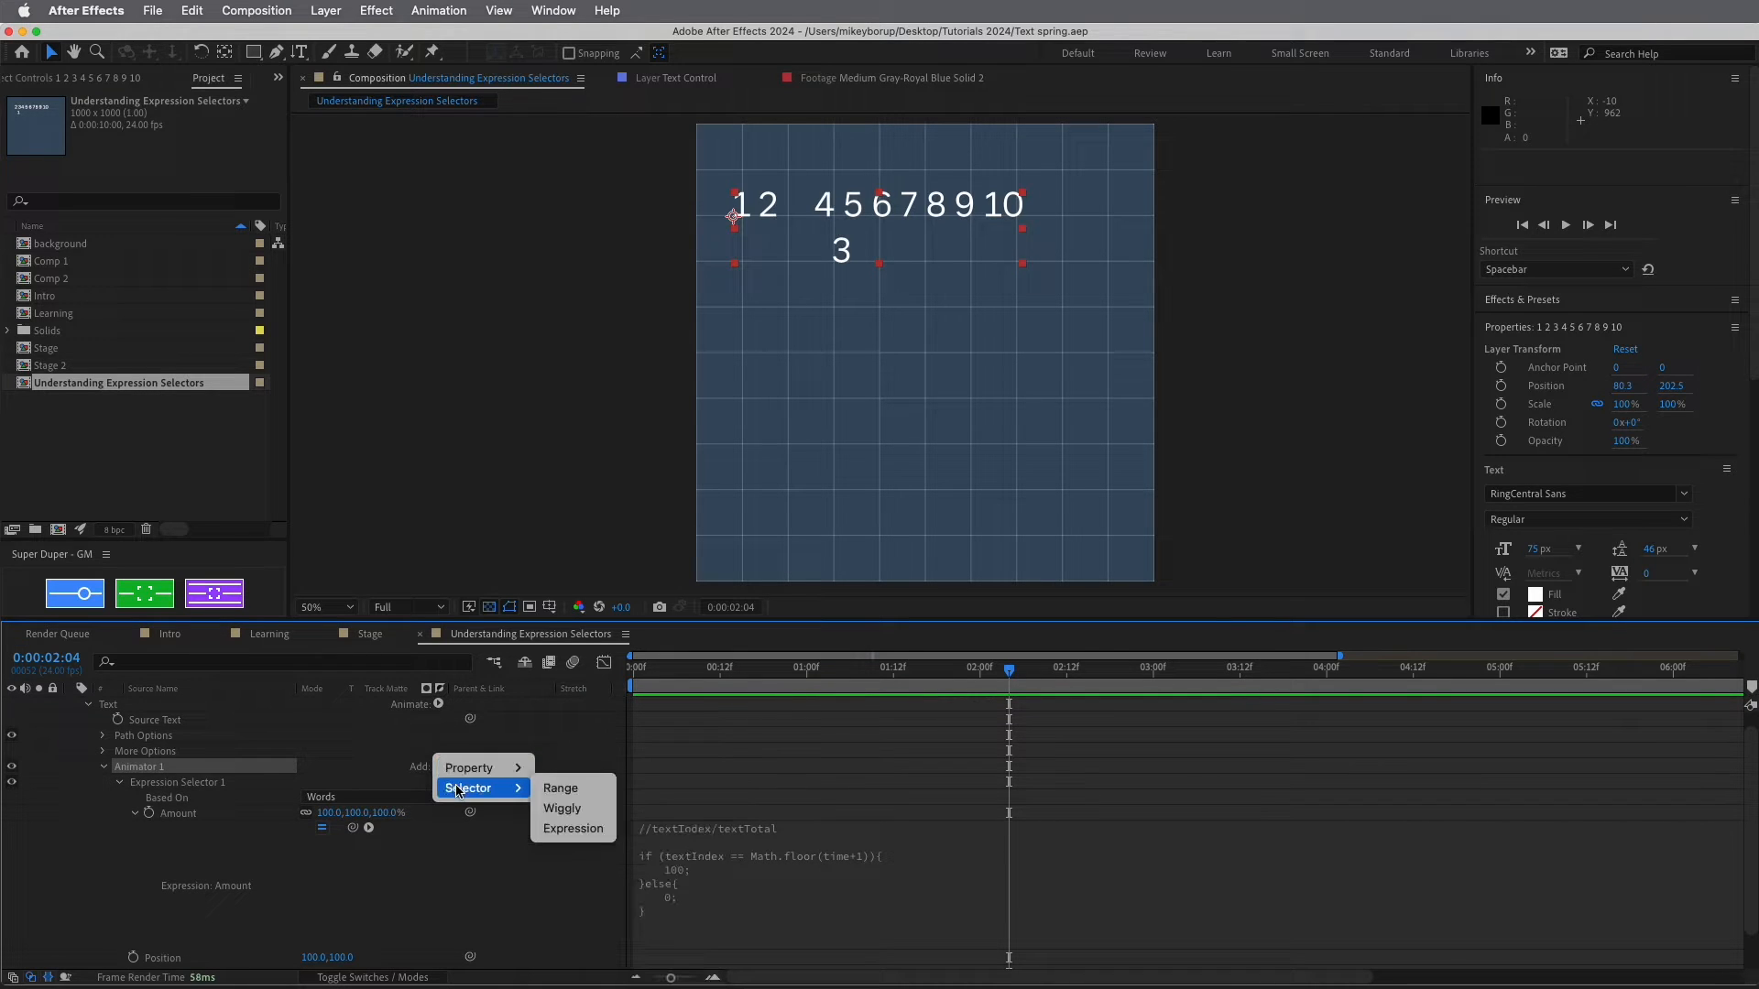
pyautogui.click(574, 829)
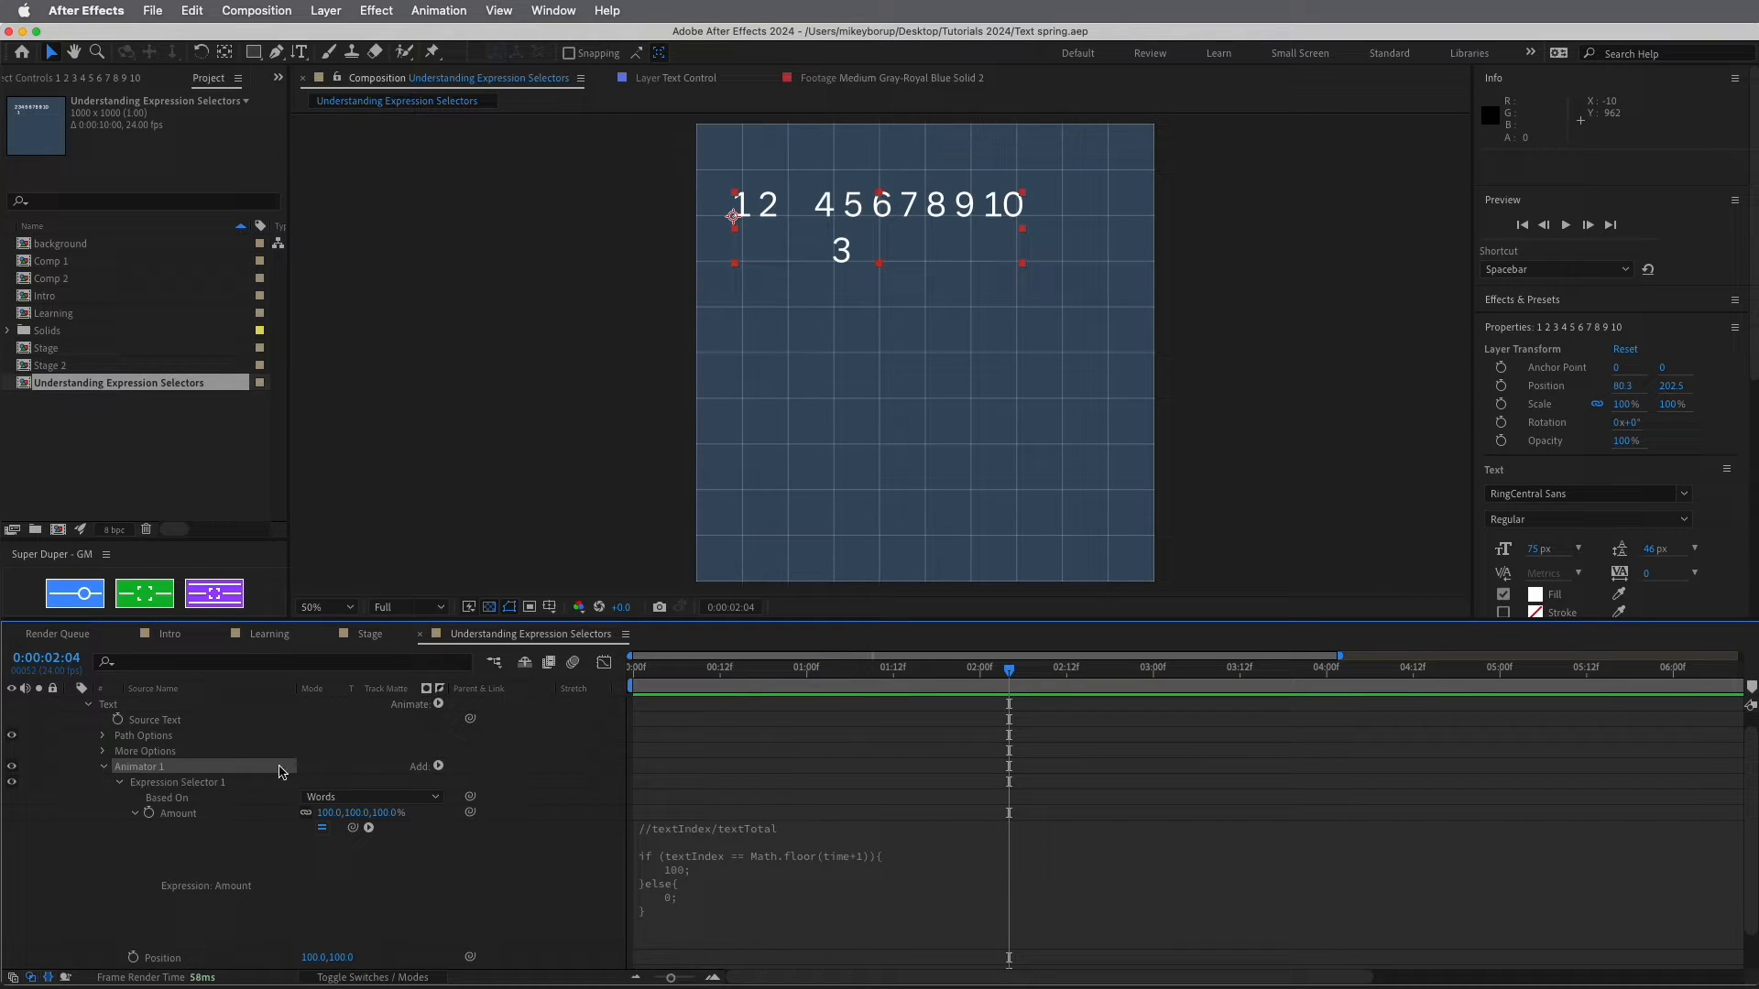
pyautogui.scroll(-1, 272, 783)
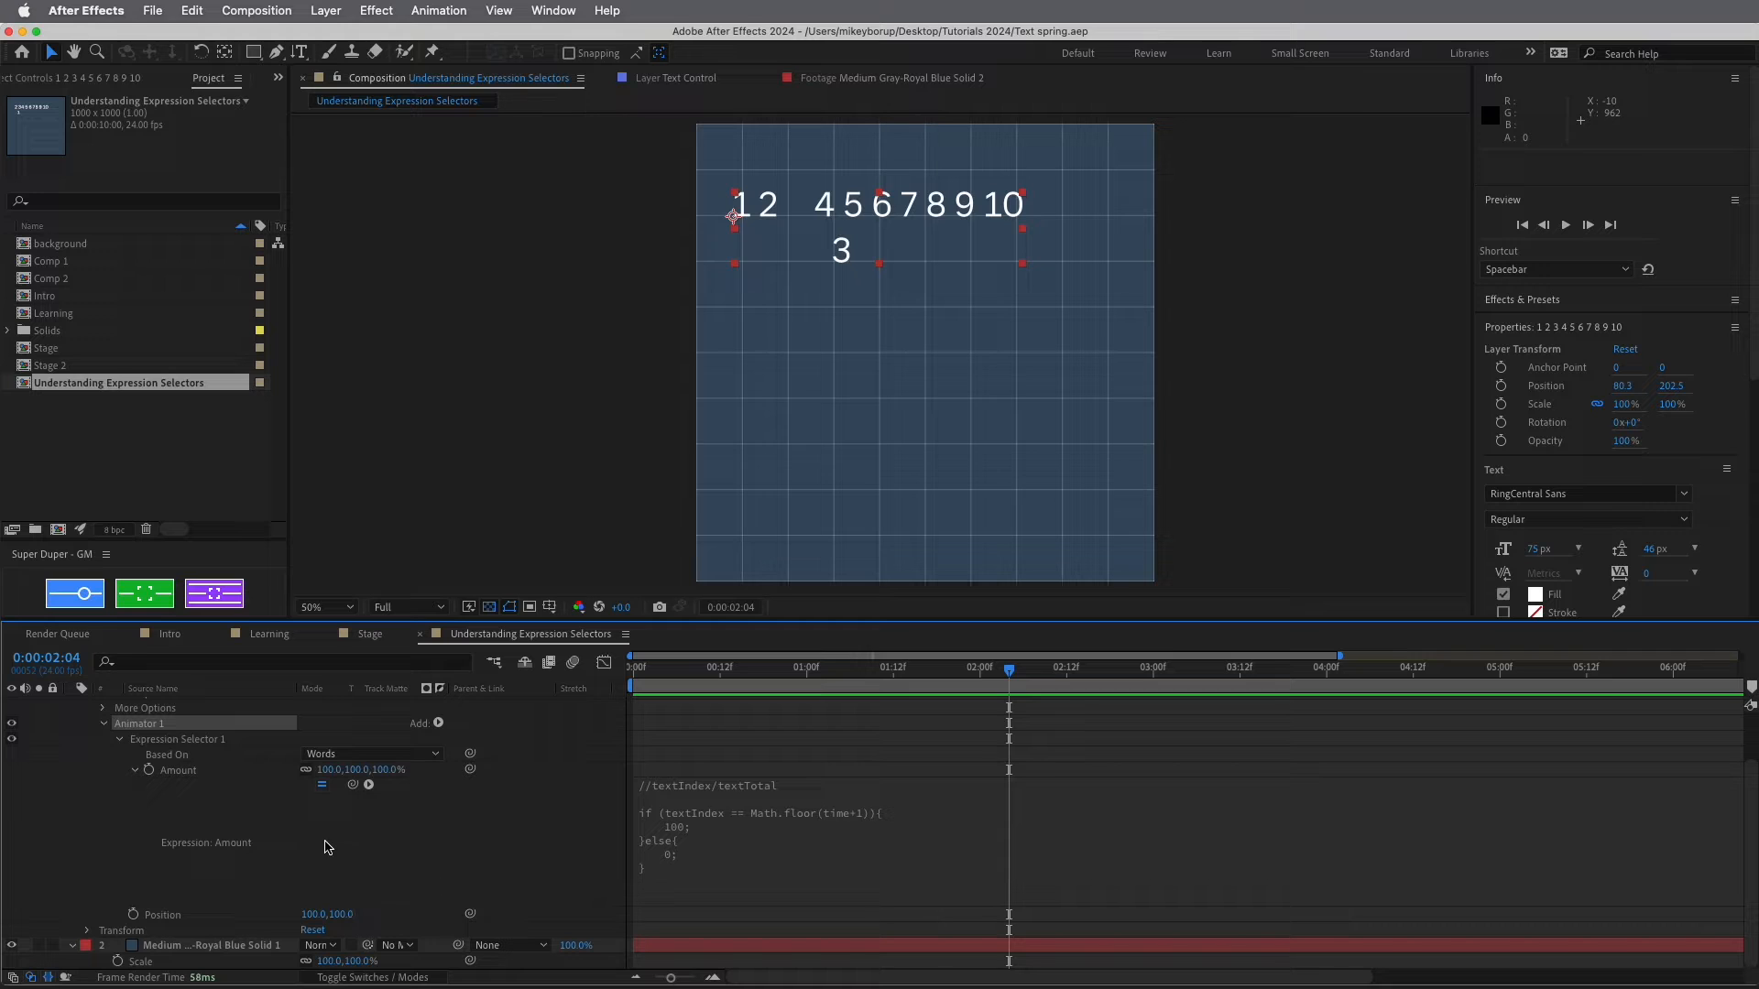
# Disable the Amount expression and try an animator Position X of 100
pyautogui.click(321, 785)
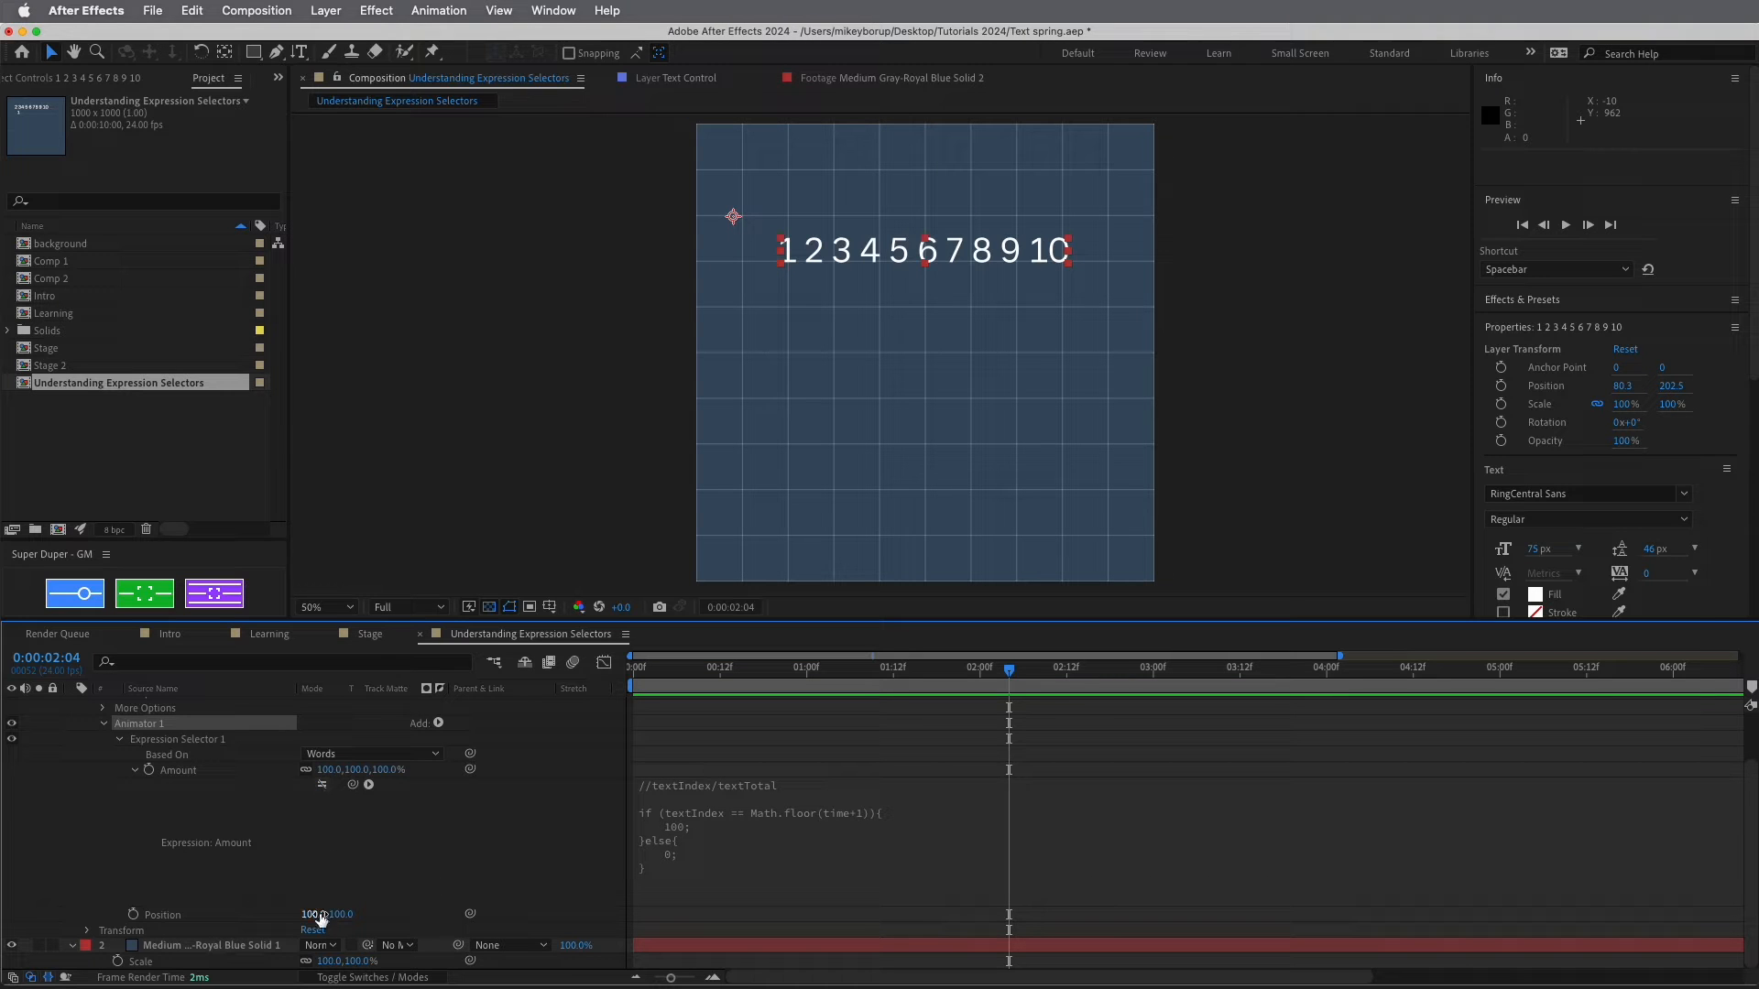
pyautogui.moveTo(315, 914)
pyautogui.mouseDown()
pyautogui.moveTo(219, 913)
pyautogui.moveTo(325, 920)
pyautogui.mouseUp()
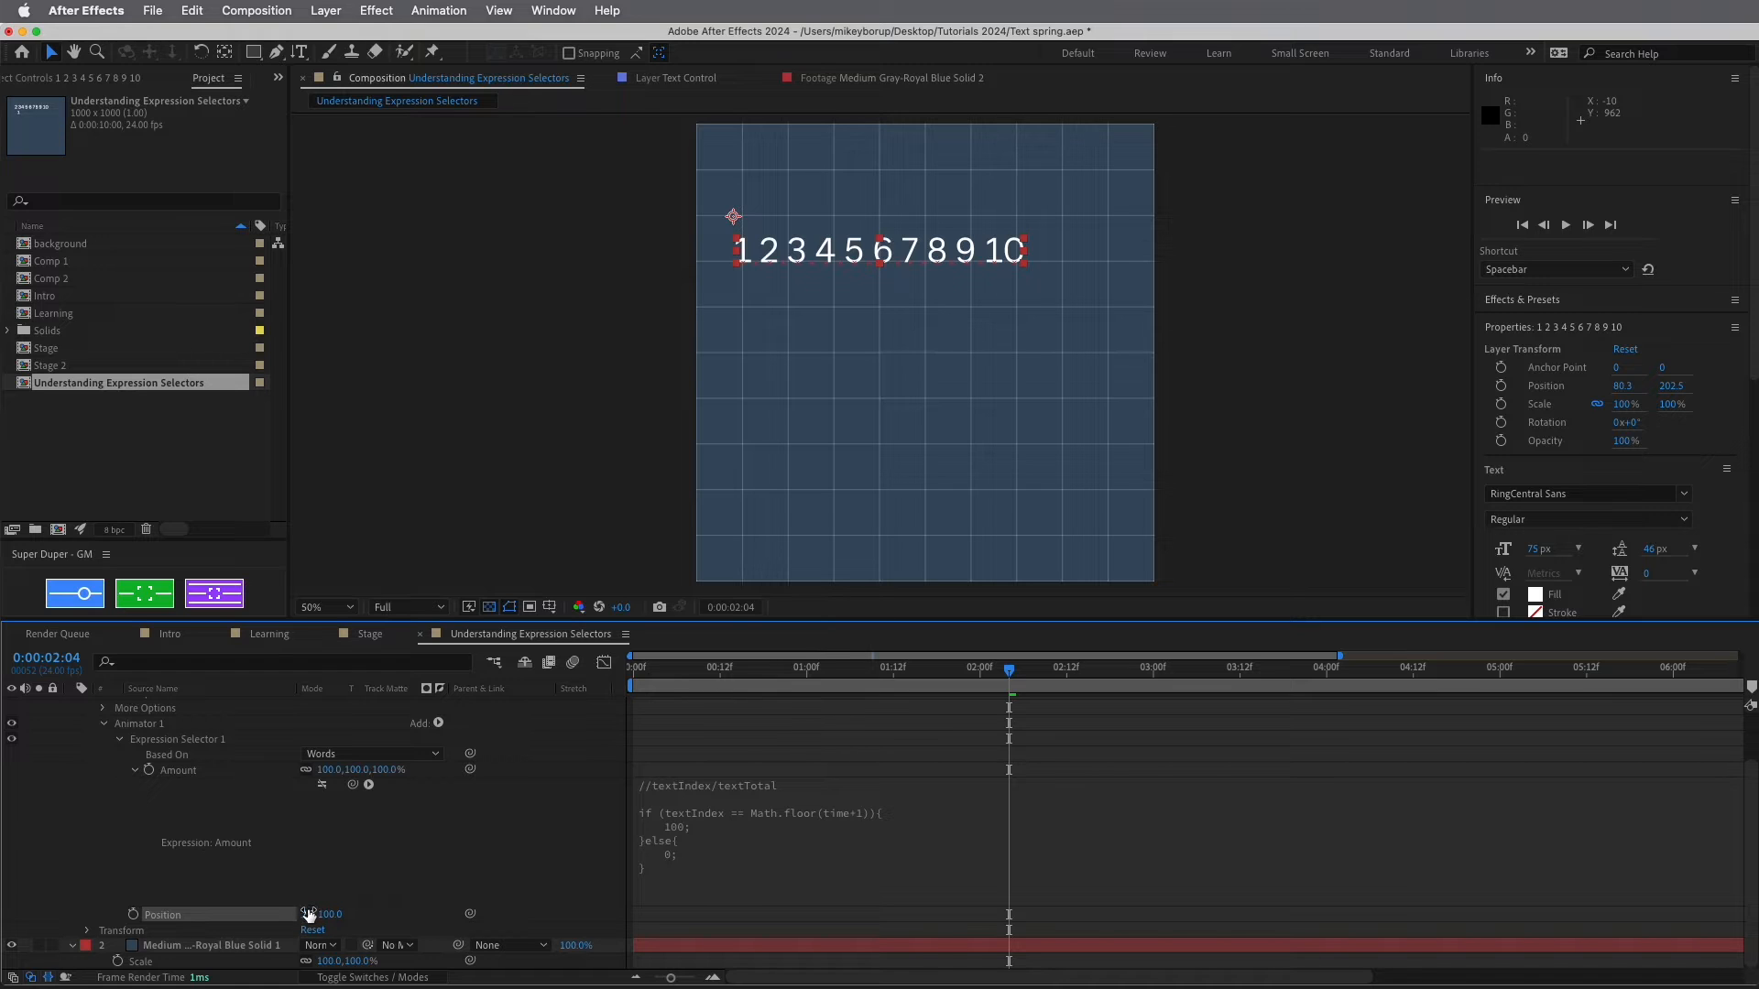
pyautogui.press('super+z')
pyautogui.press('super+z')
pyautogui.press('super+z')
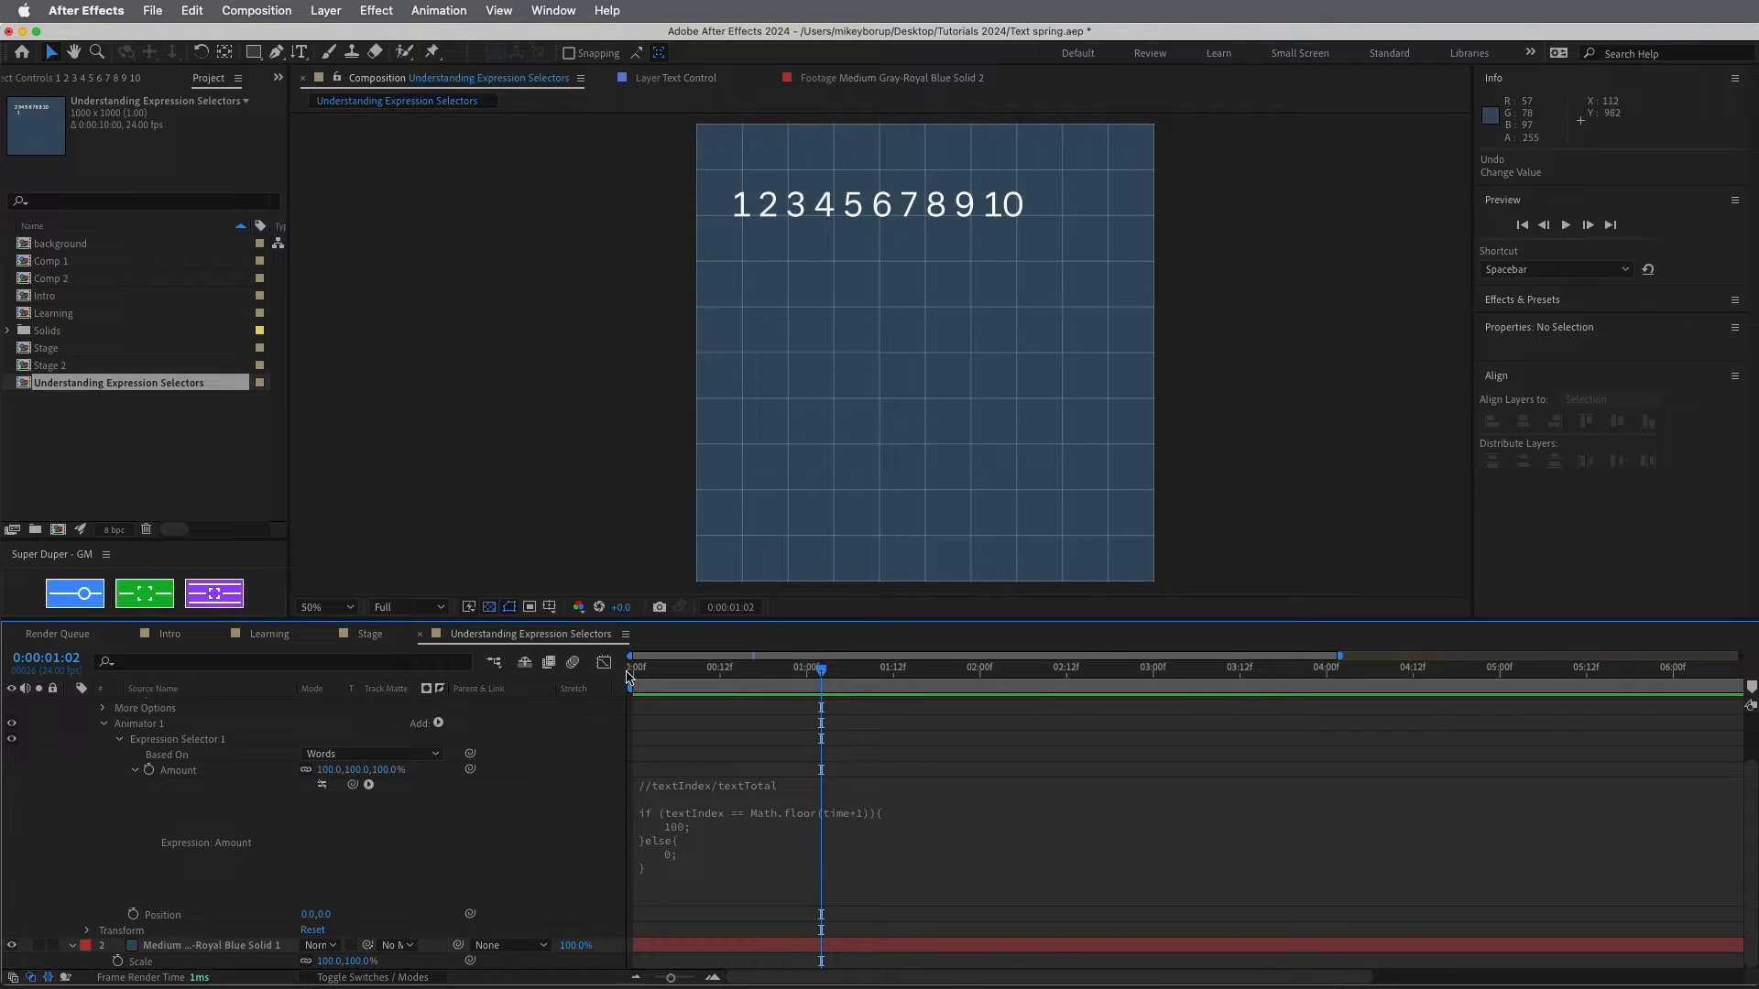
pyautogui.click(307, 914)
pyautogui.write('100')
pyautogui.press('Tab')
pyautogui.write('100')
pyautogui.press('Return')
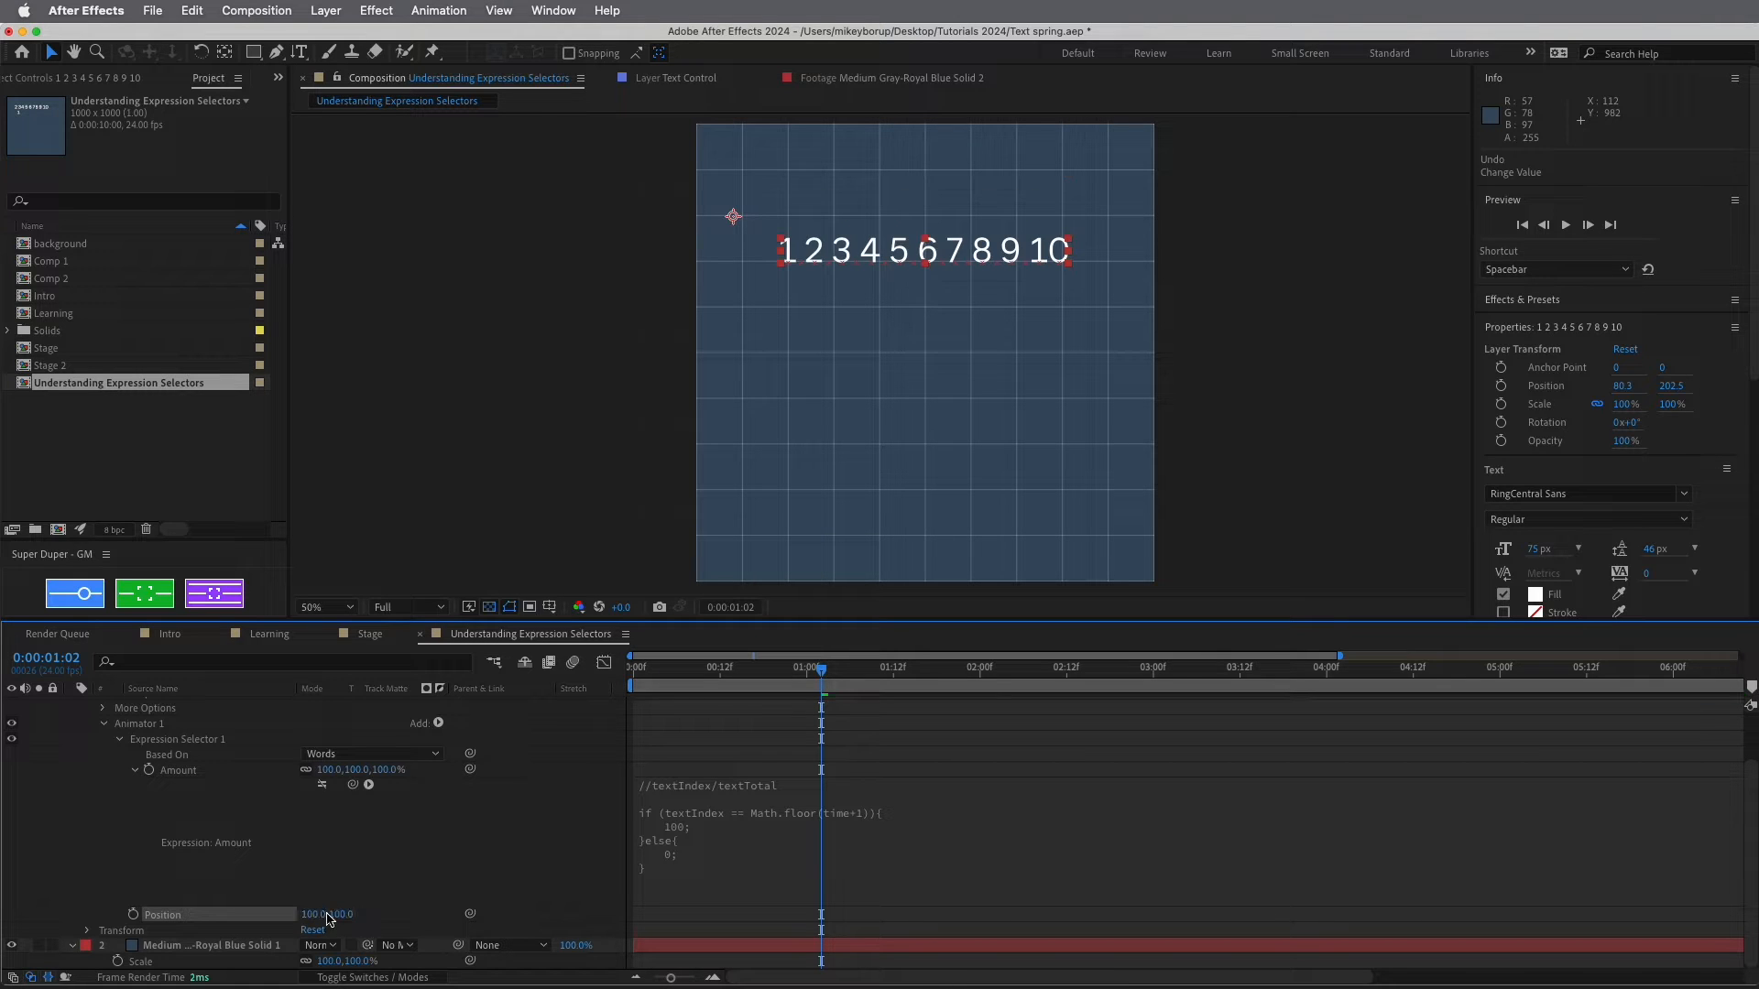
# Correct the animator Position to 0, 100 so the number drops straight down
pyautogui.click(336, 914)
pyautogui.write('0')
pyautogui.press('Return')
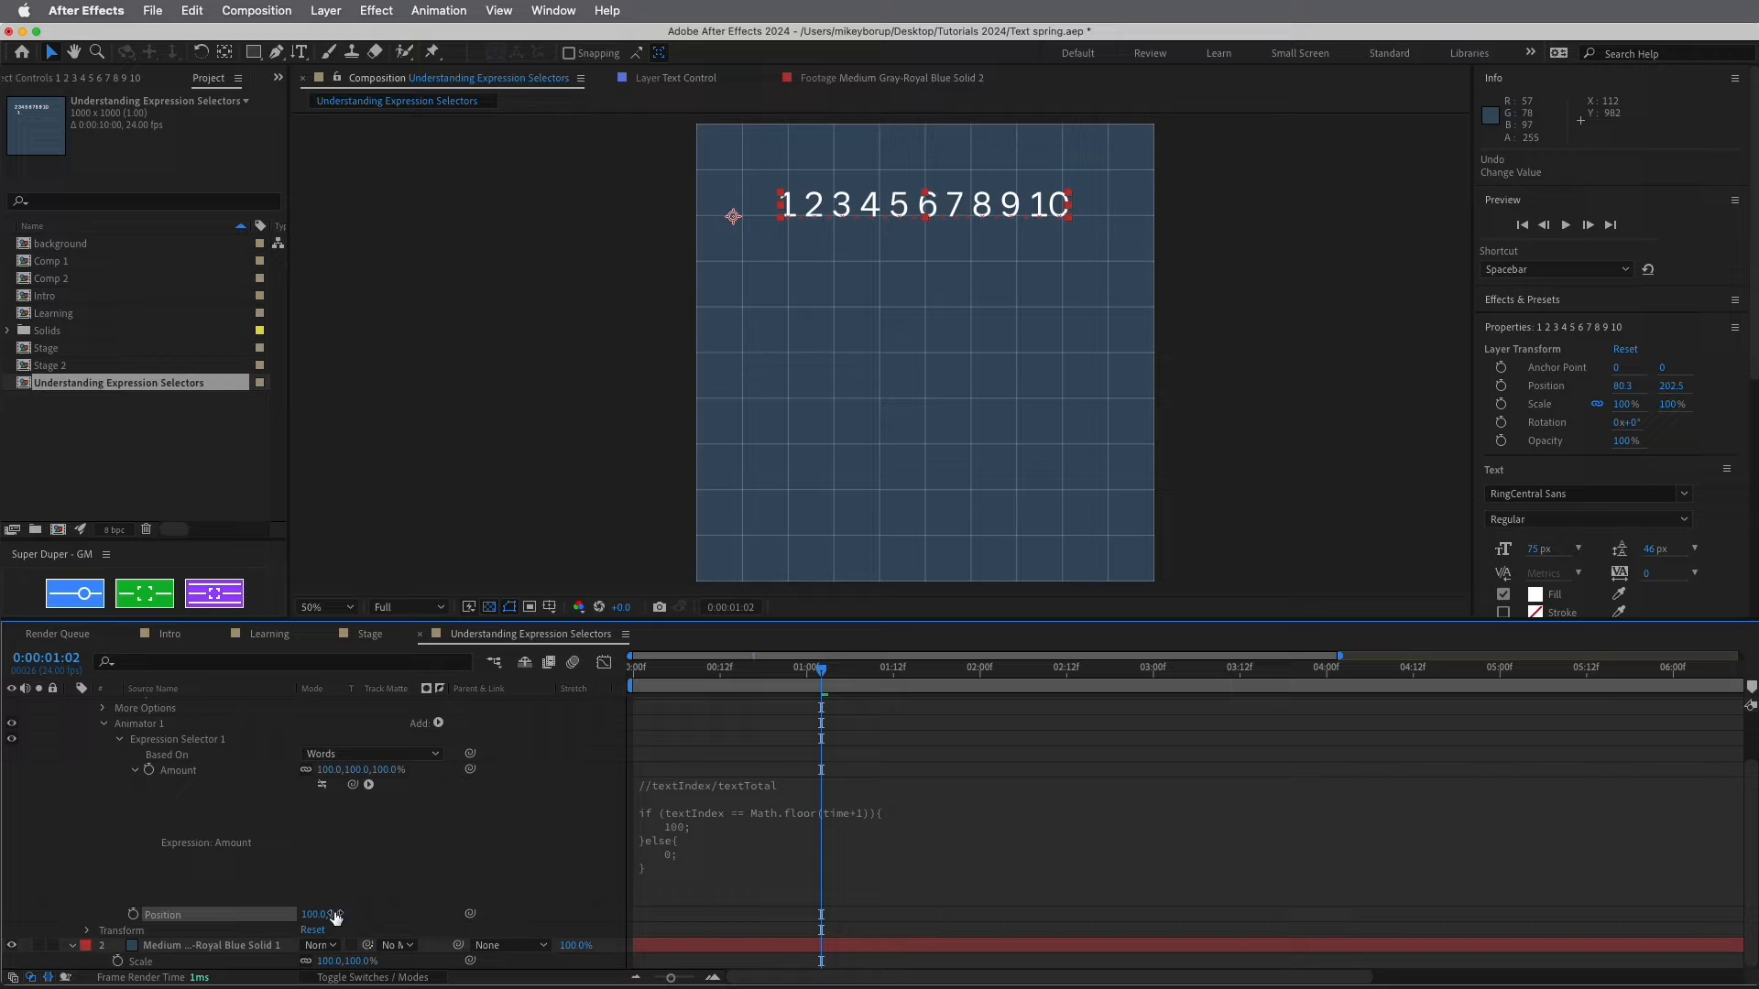
pyautogui.click(311, 914)
pyautogui.write('0')
pyautogui.press('Return')
pyautogui.click(325, 914)
pyautogui.write('10')
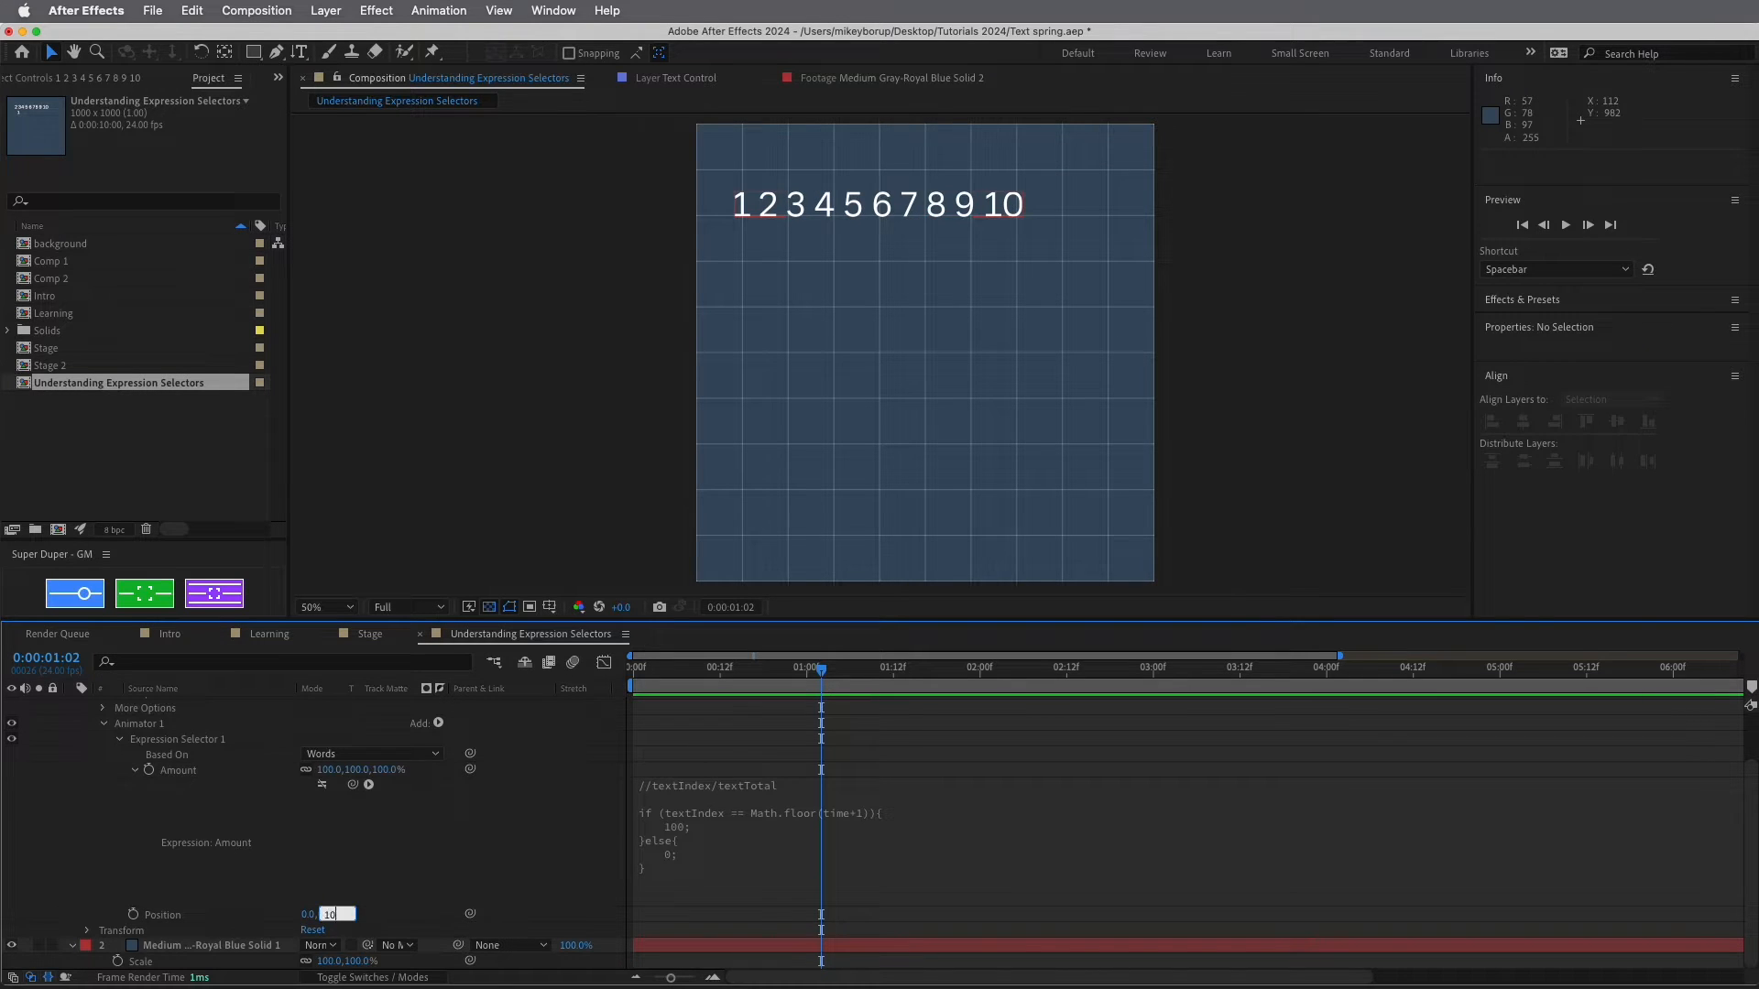
pyautogui.write('0')
pyautogui.press('Return')
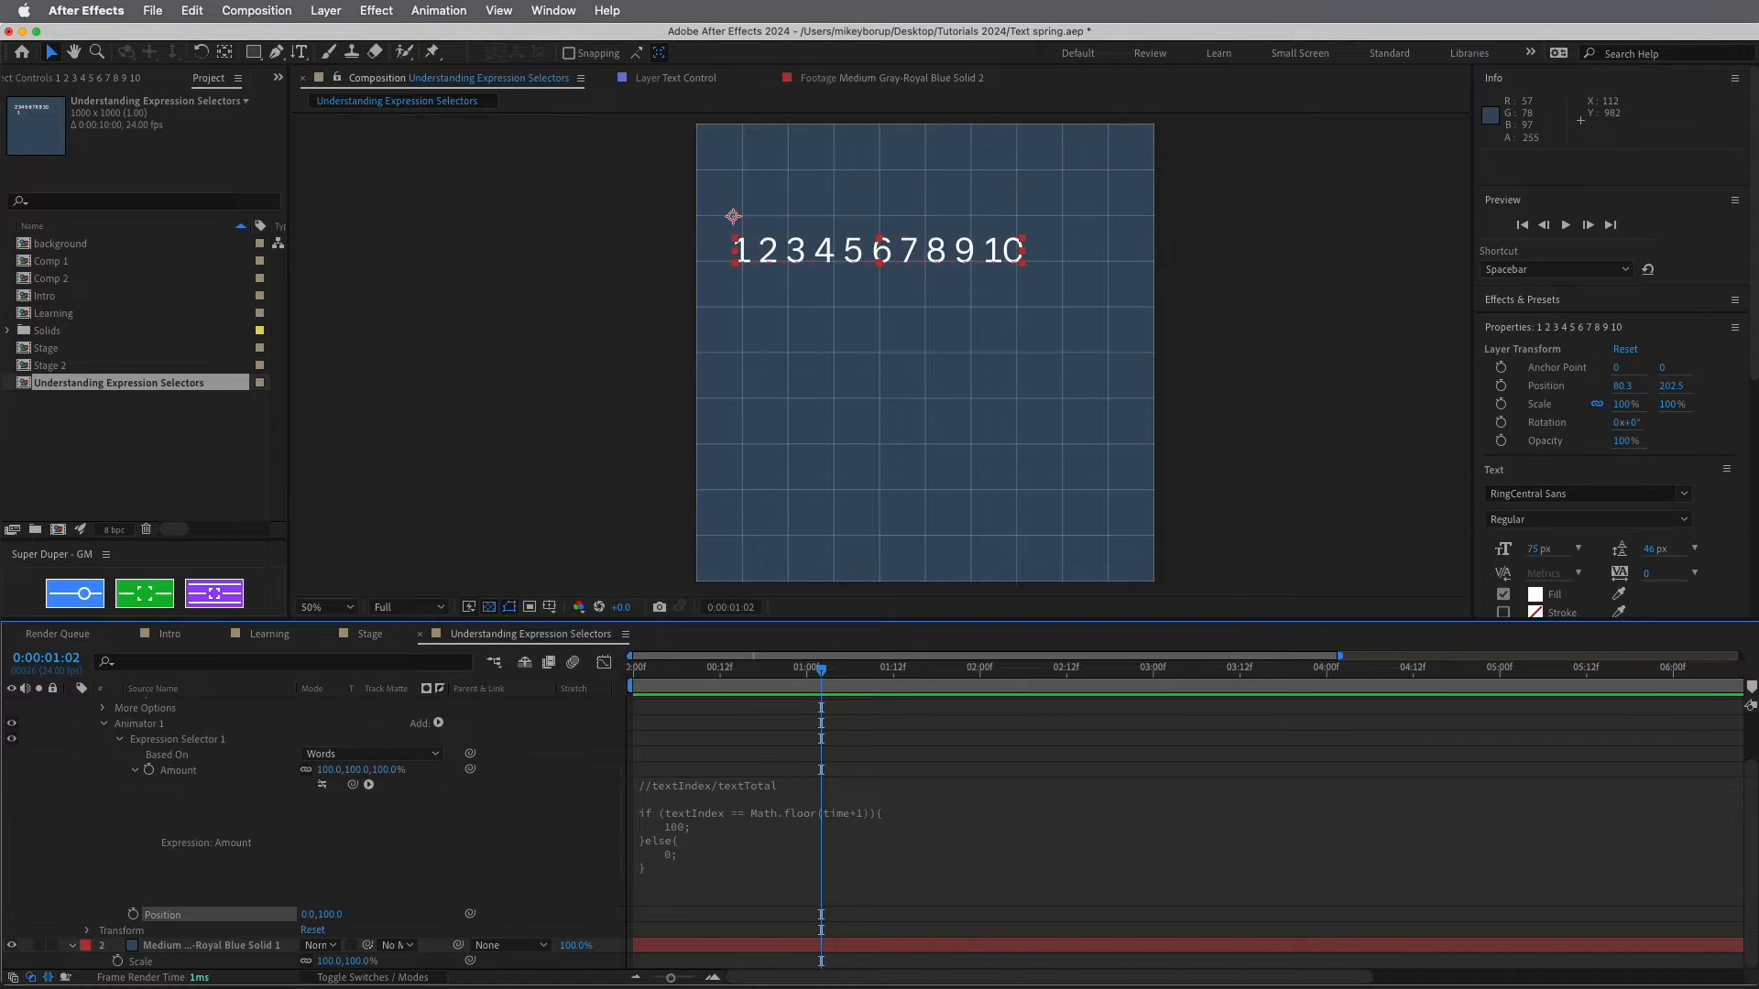
# Re-enable the Amount expression and preview from the start to 0:00:02:11
pyautogui.click(322, 785)
pyautogui.press('Home')
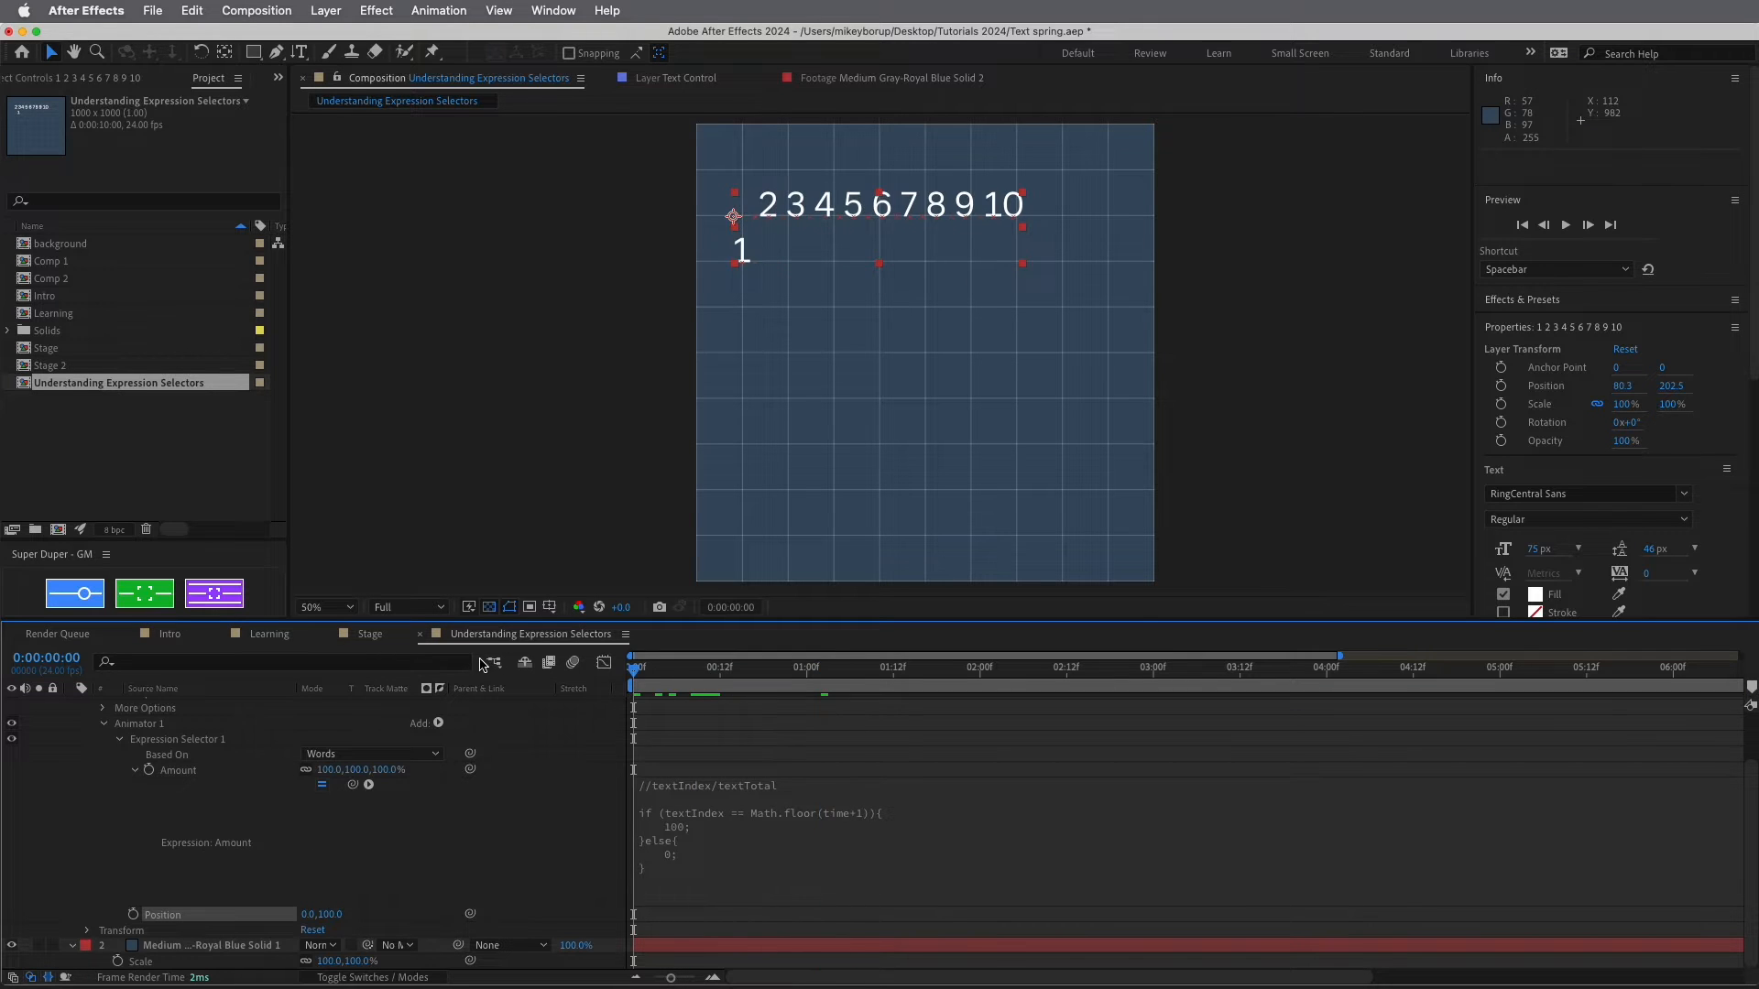
pyautogui.press('space')
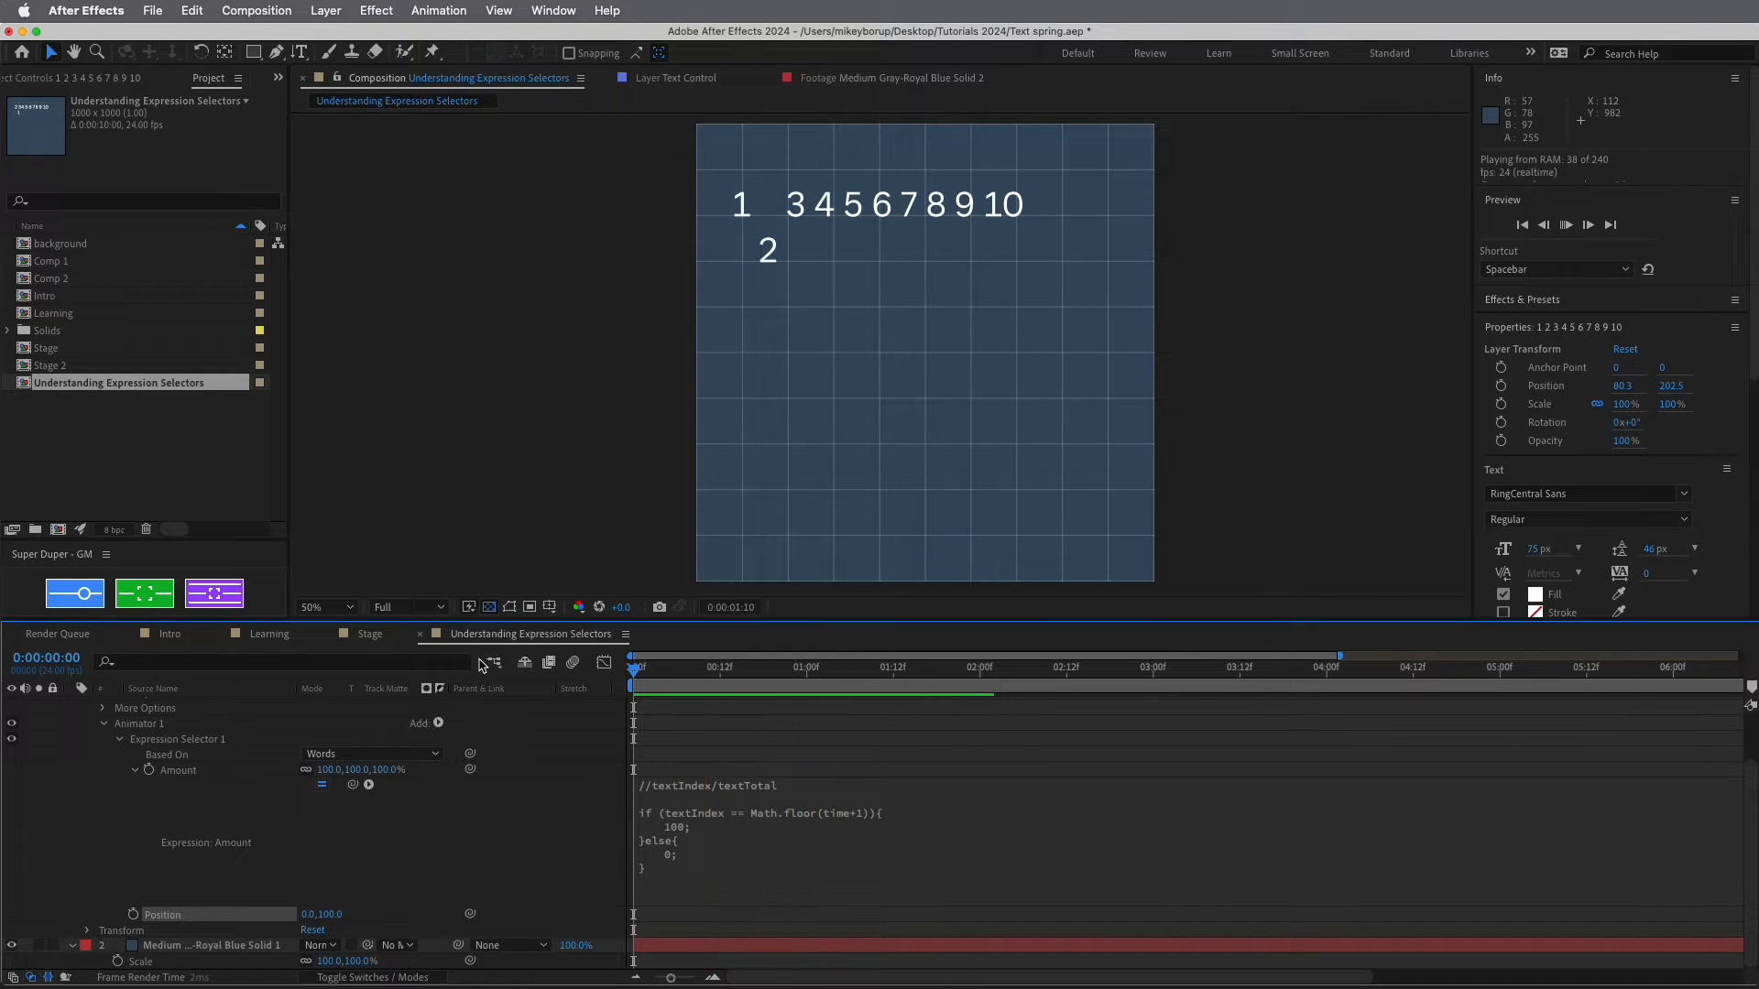
pyautogui.press('space')
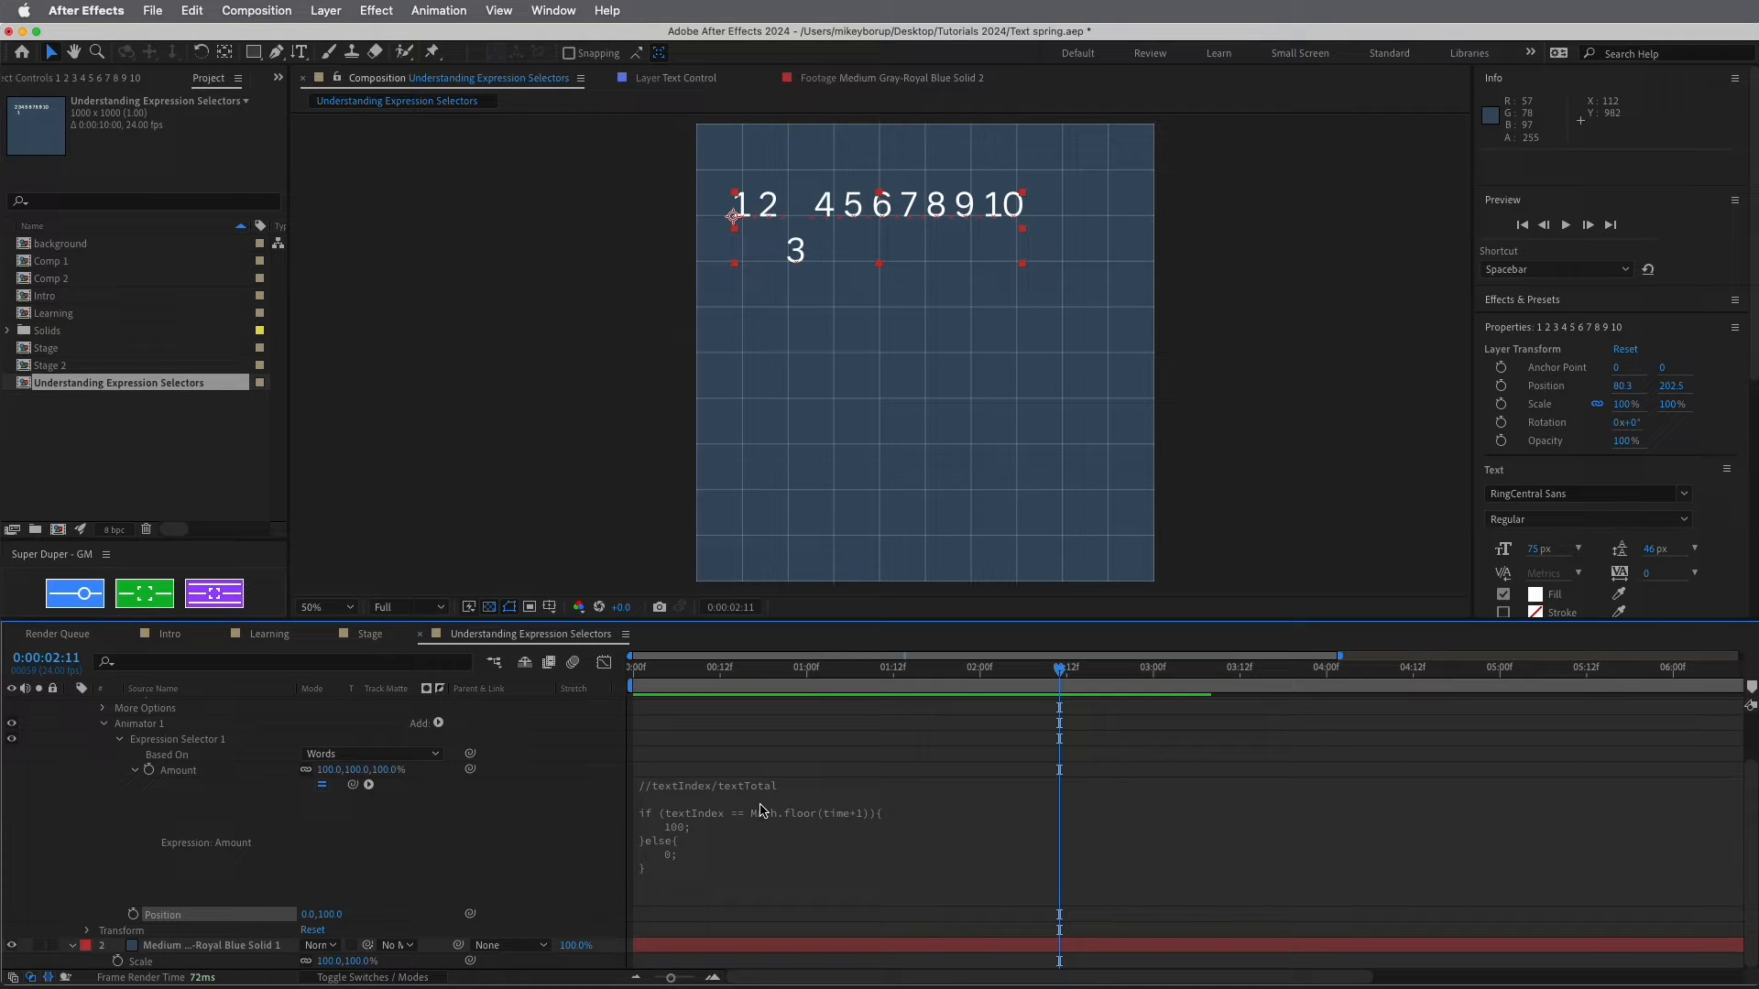
# Change the Amount expression's returned value from 100 to 50 so the 3 drops halfway
pyautogui.click(829, 798)
pyautogui.click(831, 798)
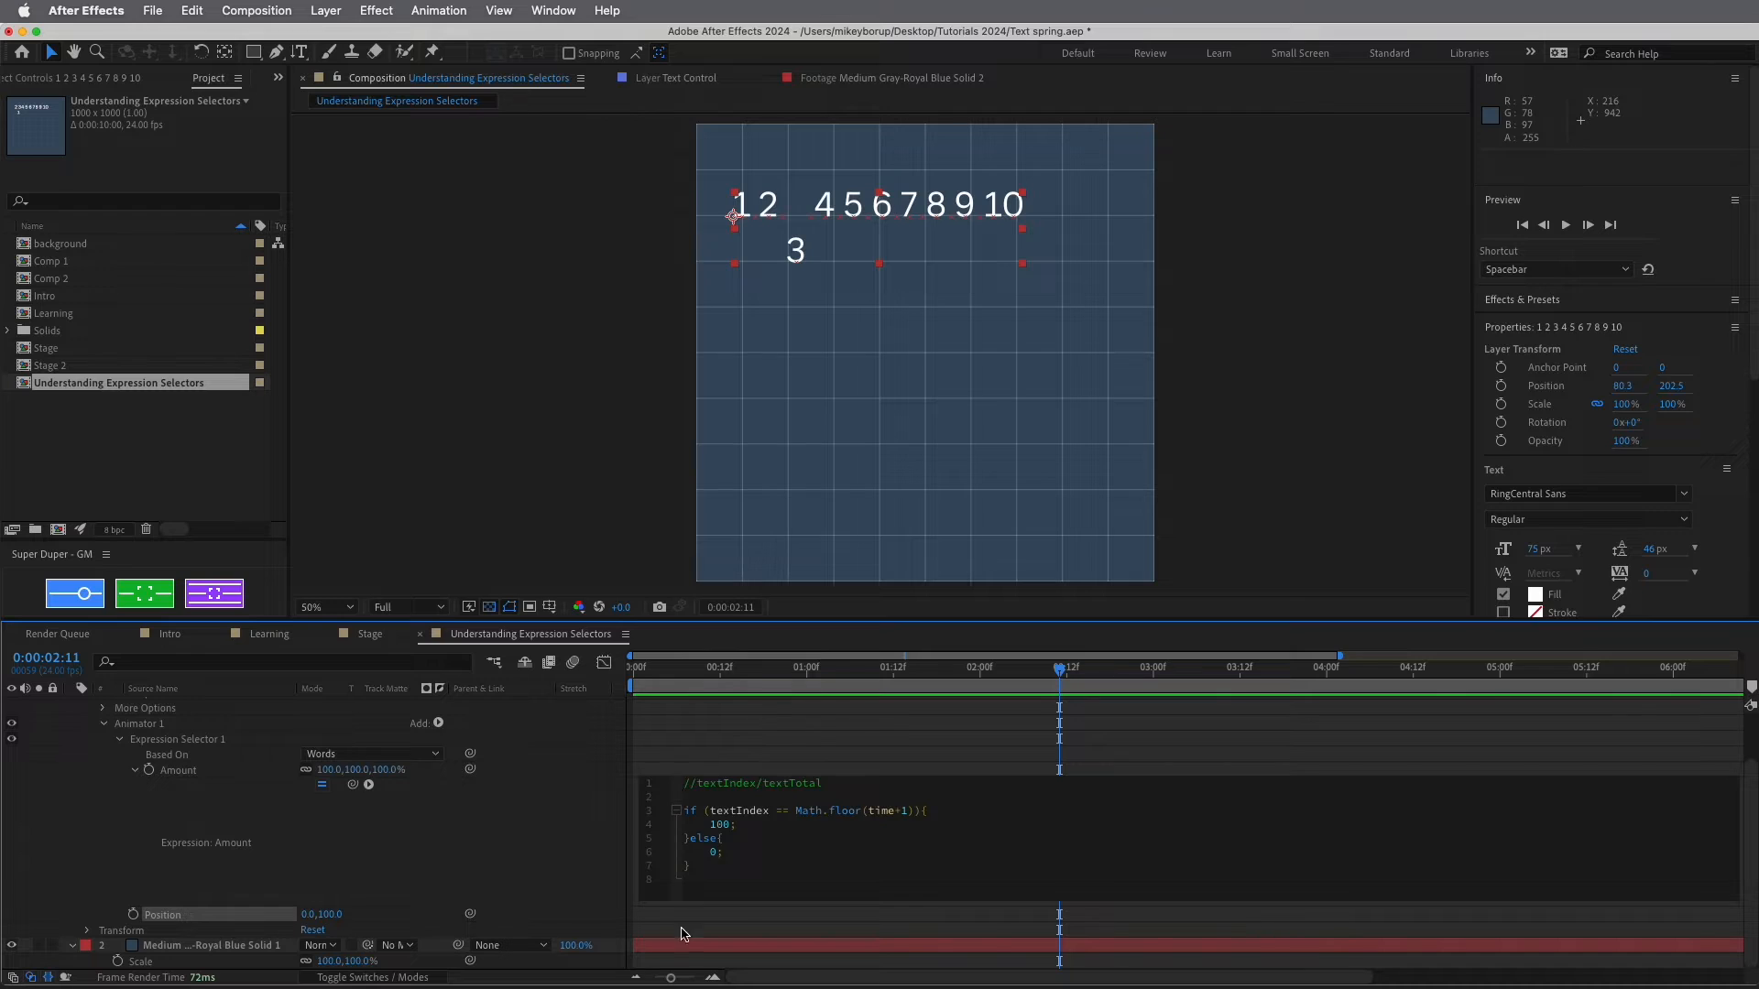
pyautogui.press('super+z')
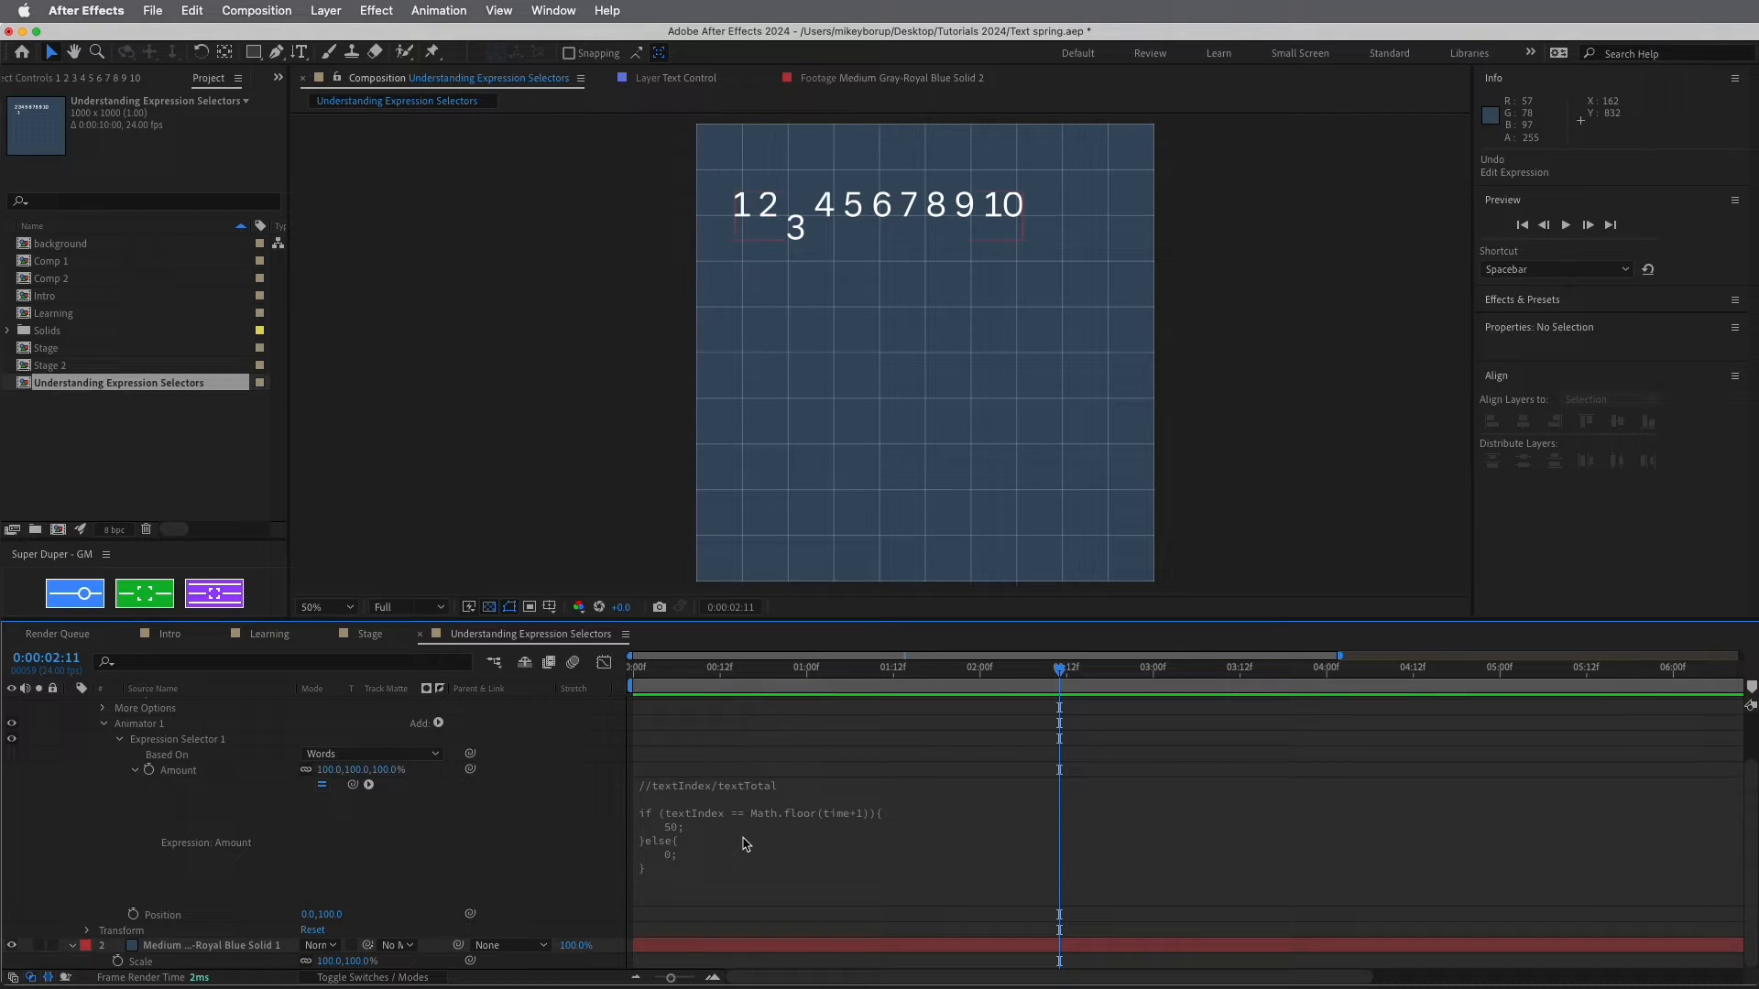
pyautogui.click(747, 843)
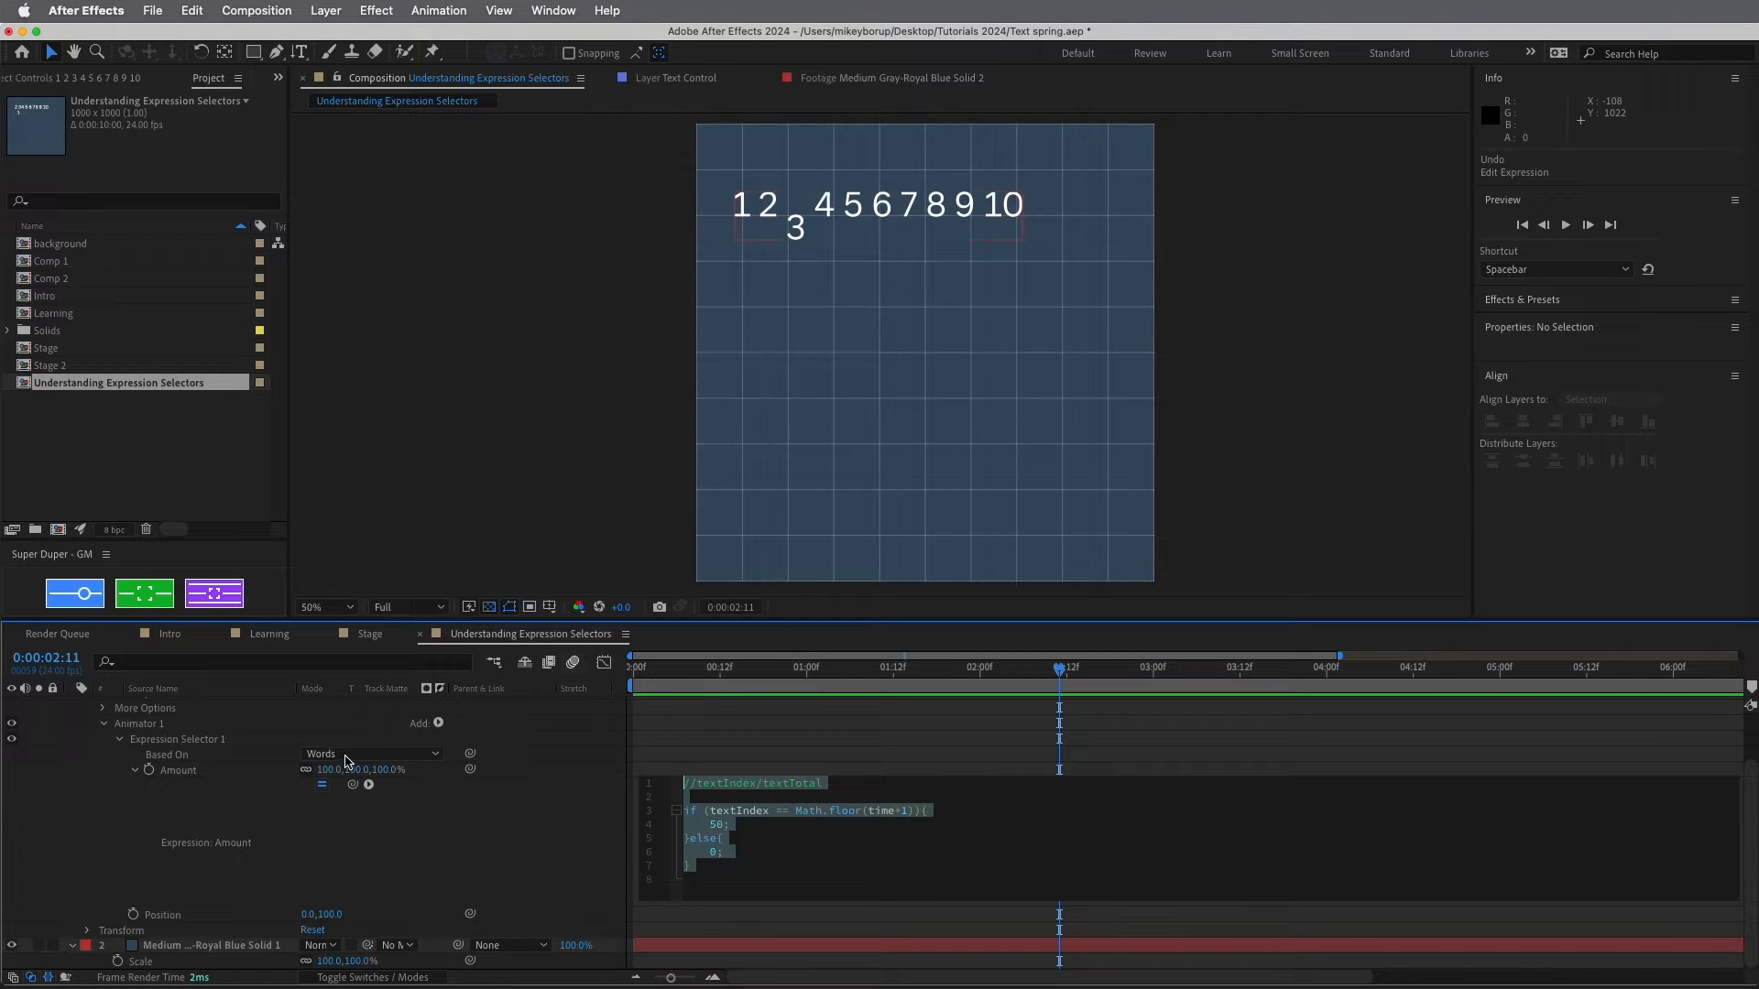
# Keep the selector based on Words, restore the Amount expression to 100, then go to Stage
pyautogui.click(366, 754)
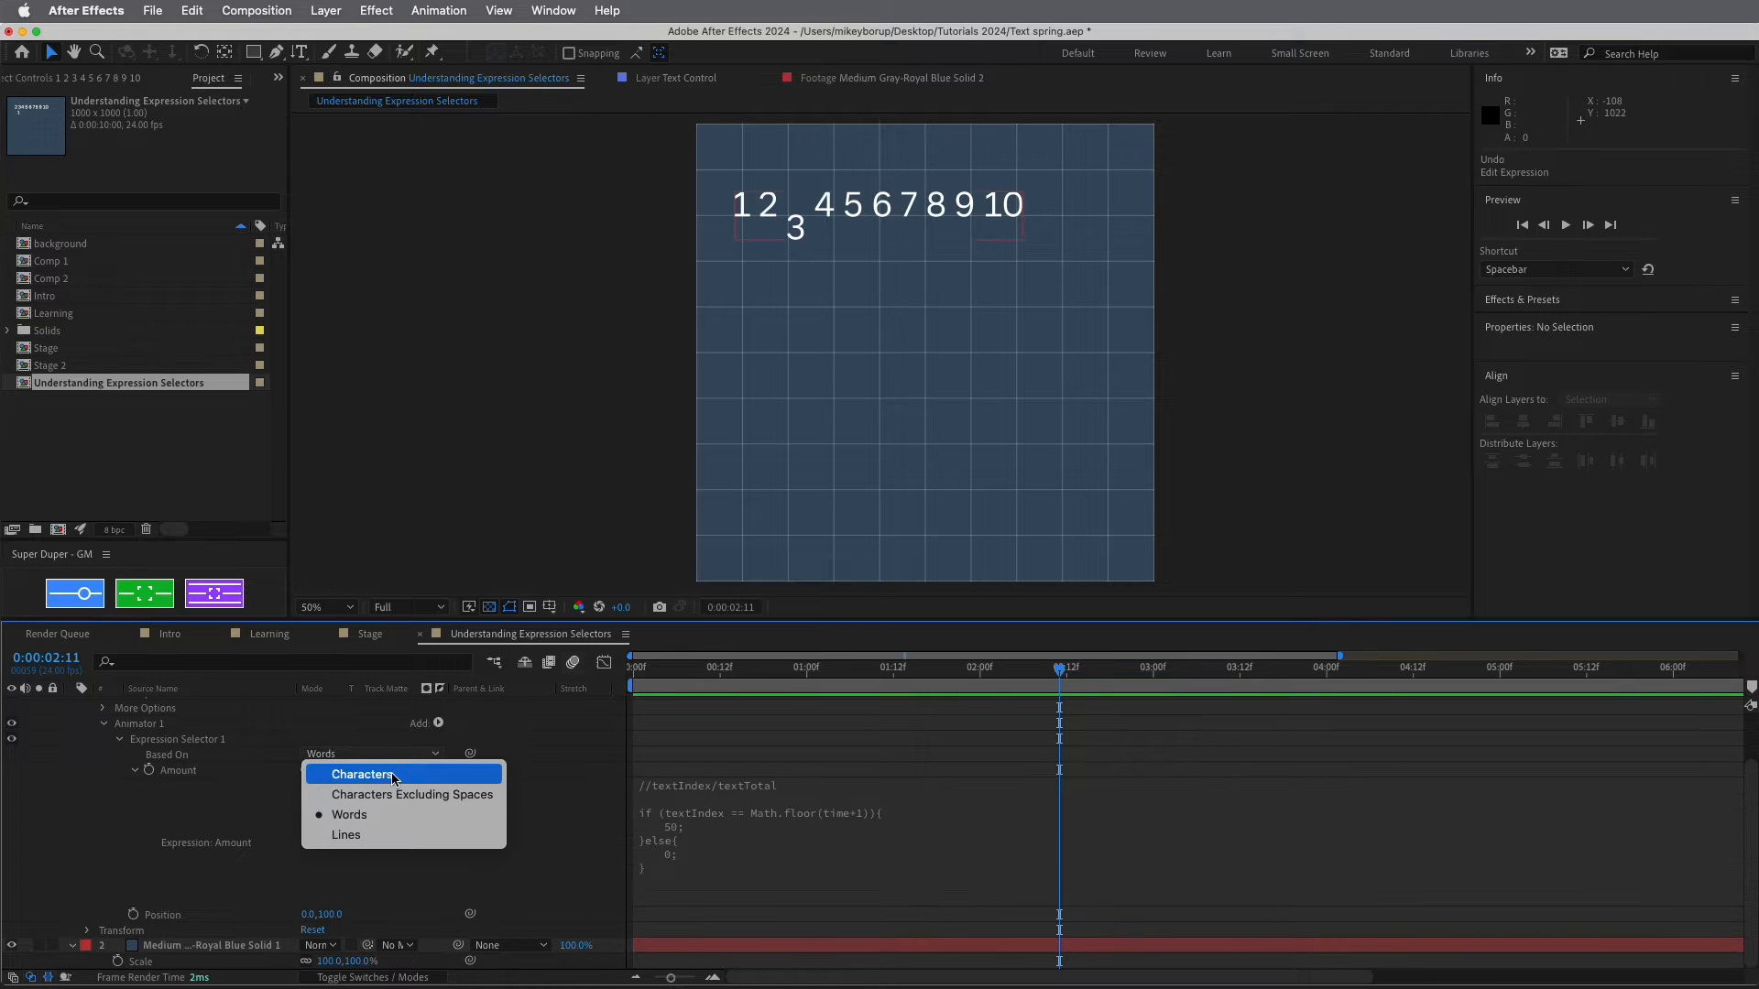
pyautogui.click(363, 743)
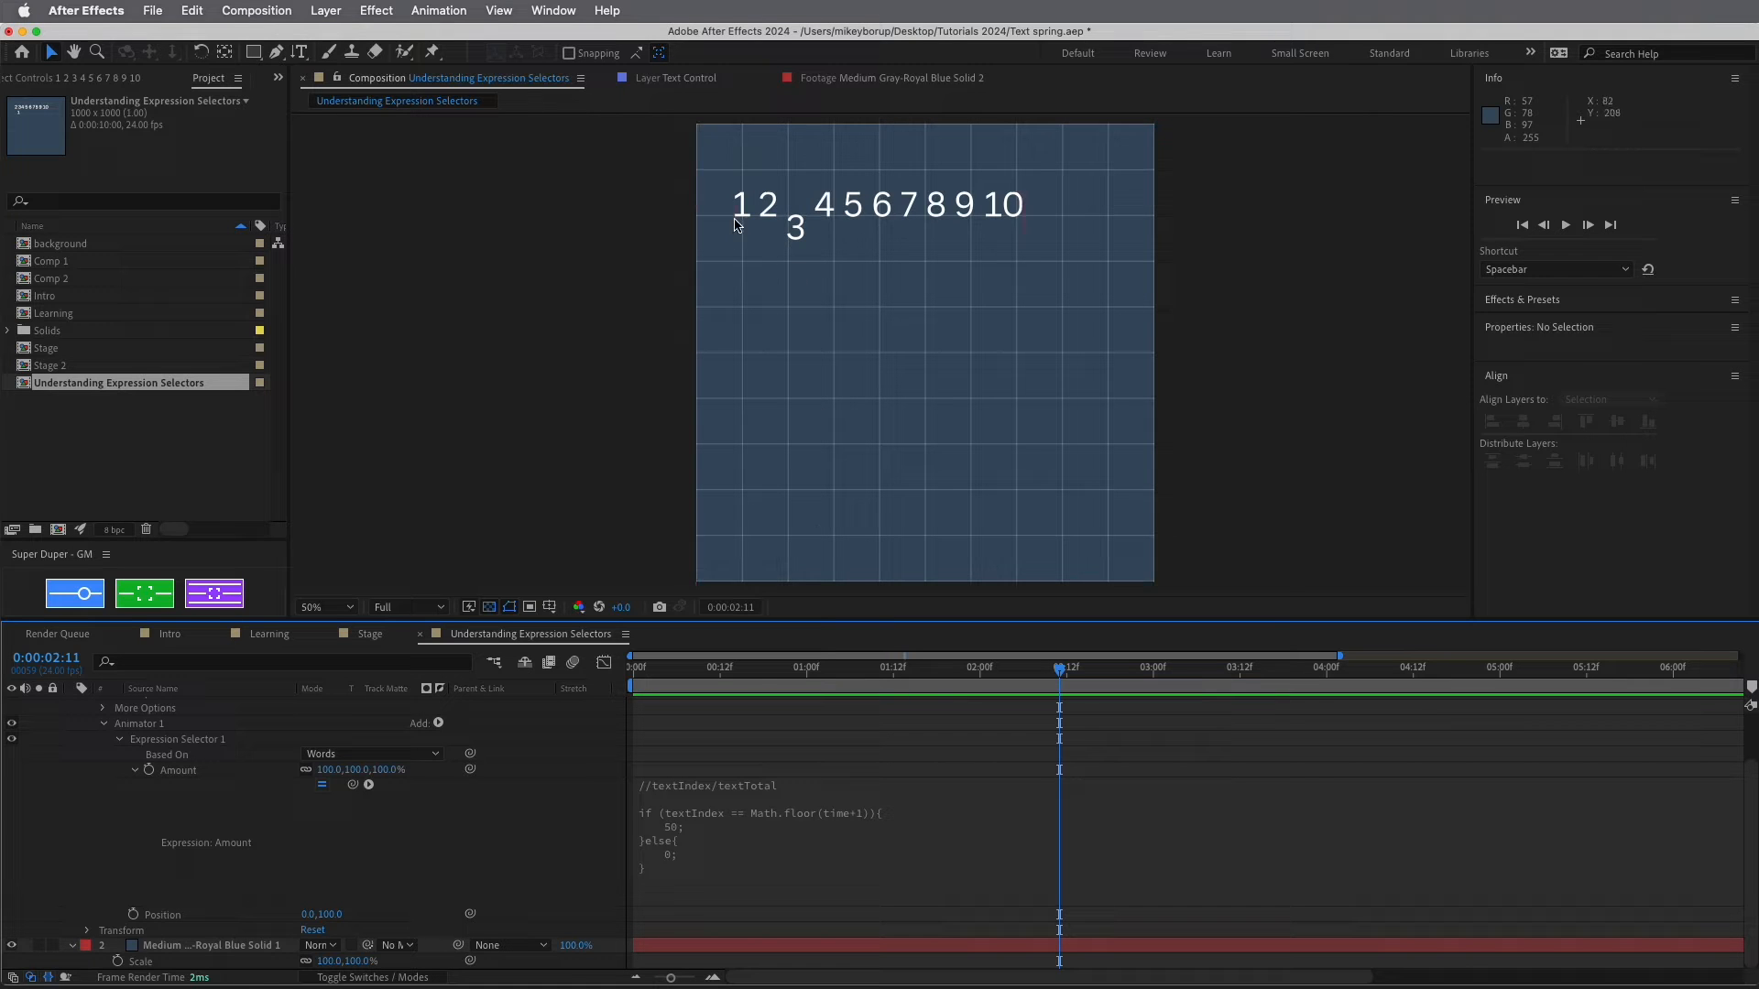
pyautogui.click(682, 832)
pyautogui.doubleClick(727, 829)
pyautogui.write('100')
pyautogui.press('KP_Enter')
pyautogui.click(370, 634)
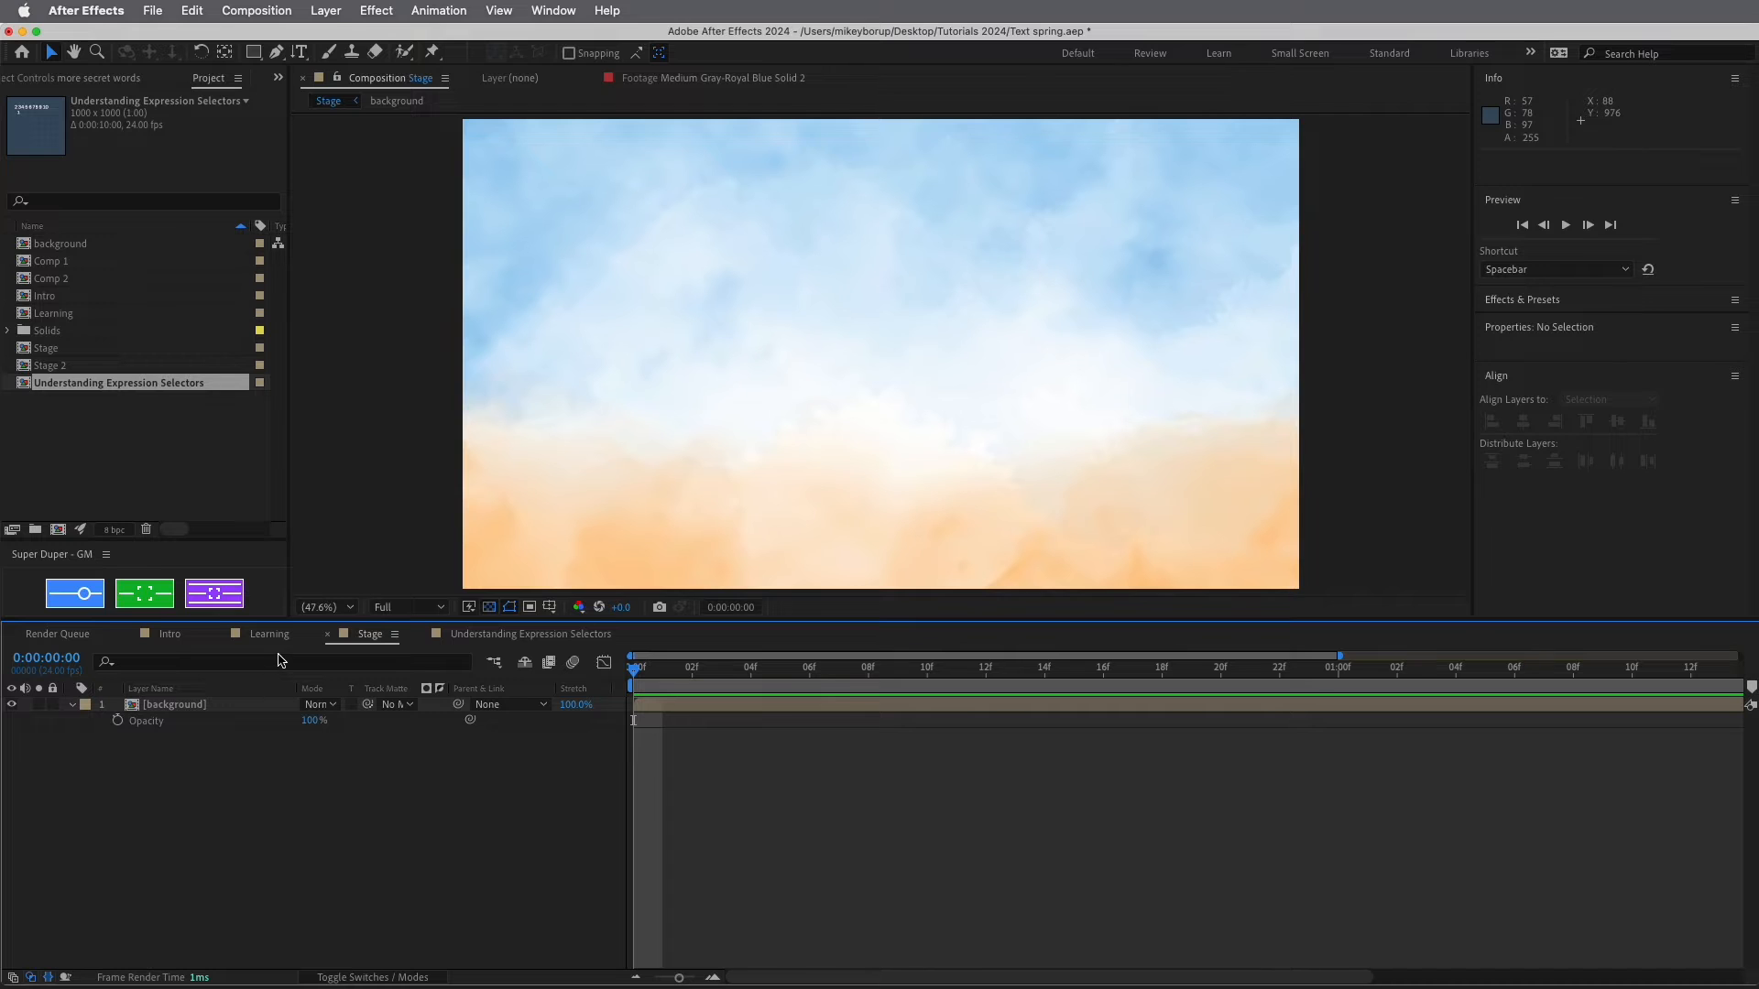
# Add a new Null Object layer and rename it 'control'
pyautogui.click(325, 10)
pyautogui.moveTo(339, 38)
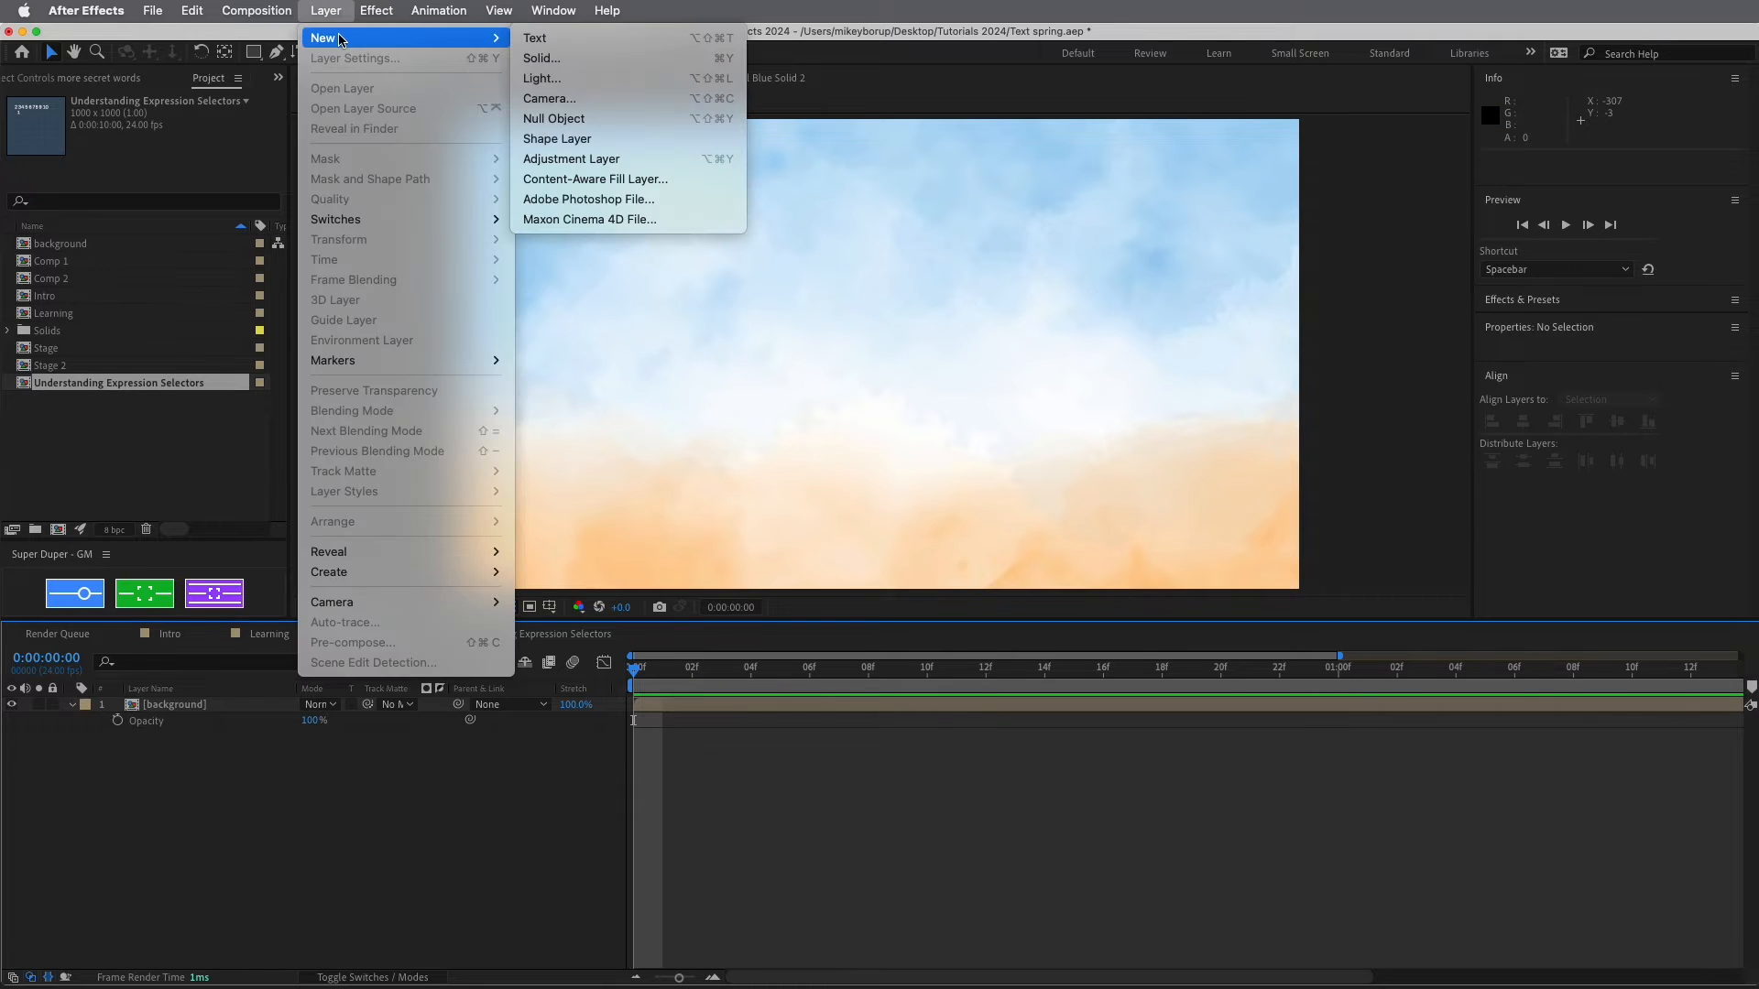
pyautogui.click(553, 118)
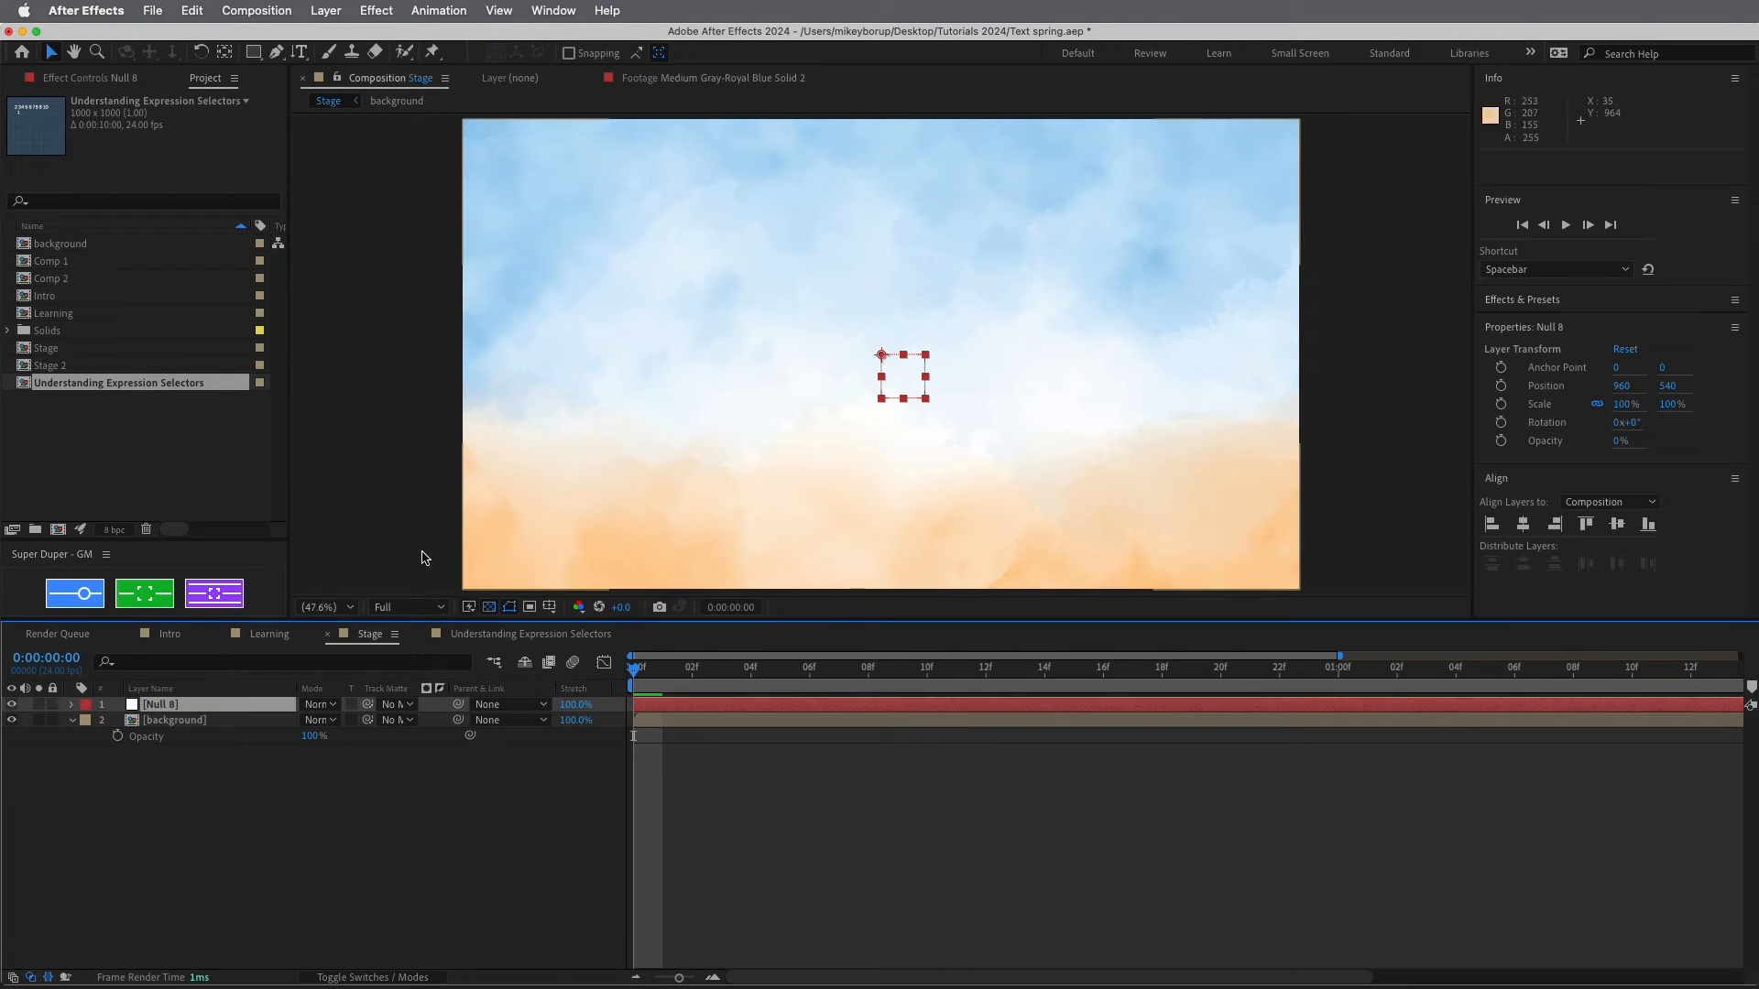
pyautogui.press('Return')
pyautogui.write('cont')
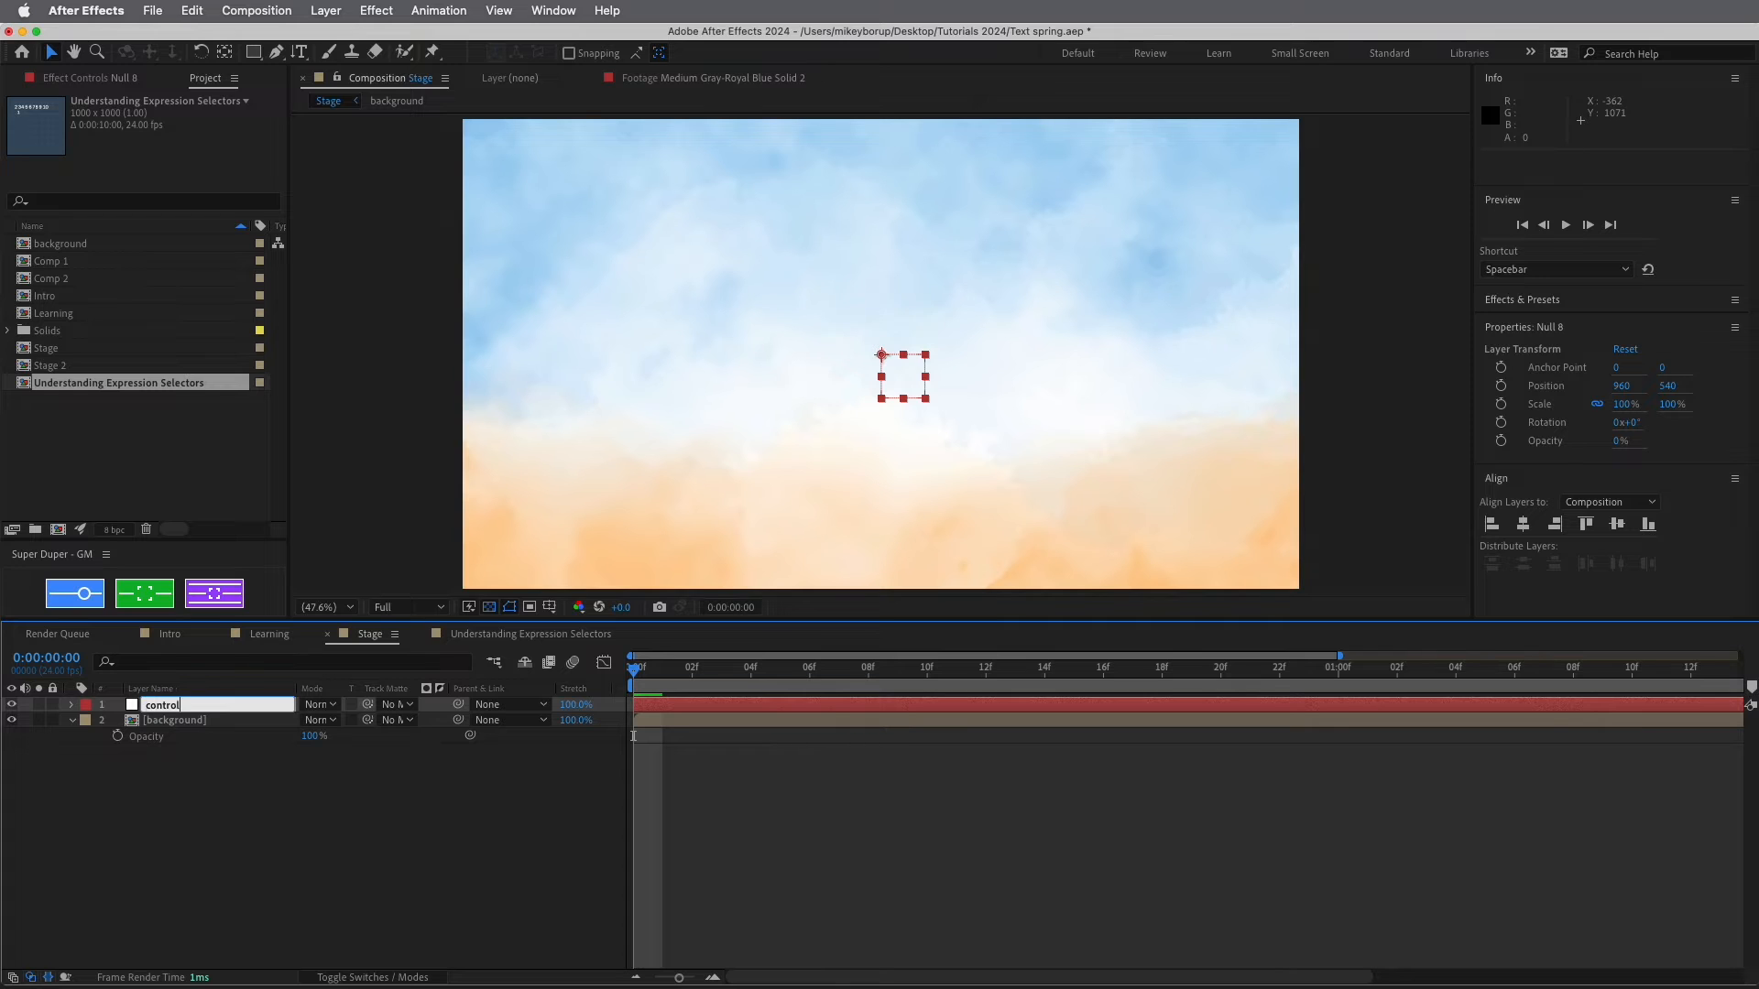
pyautogui.write('rol')
pyautogui.click(319, 805)
# Create a text layer reading 'This is a text layer' and zoom the view to 50%
pyautogui.click(300, 51)
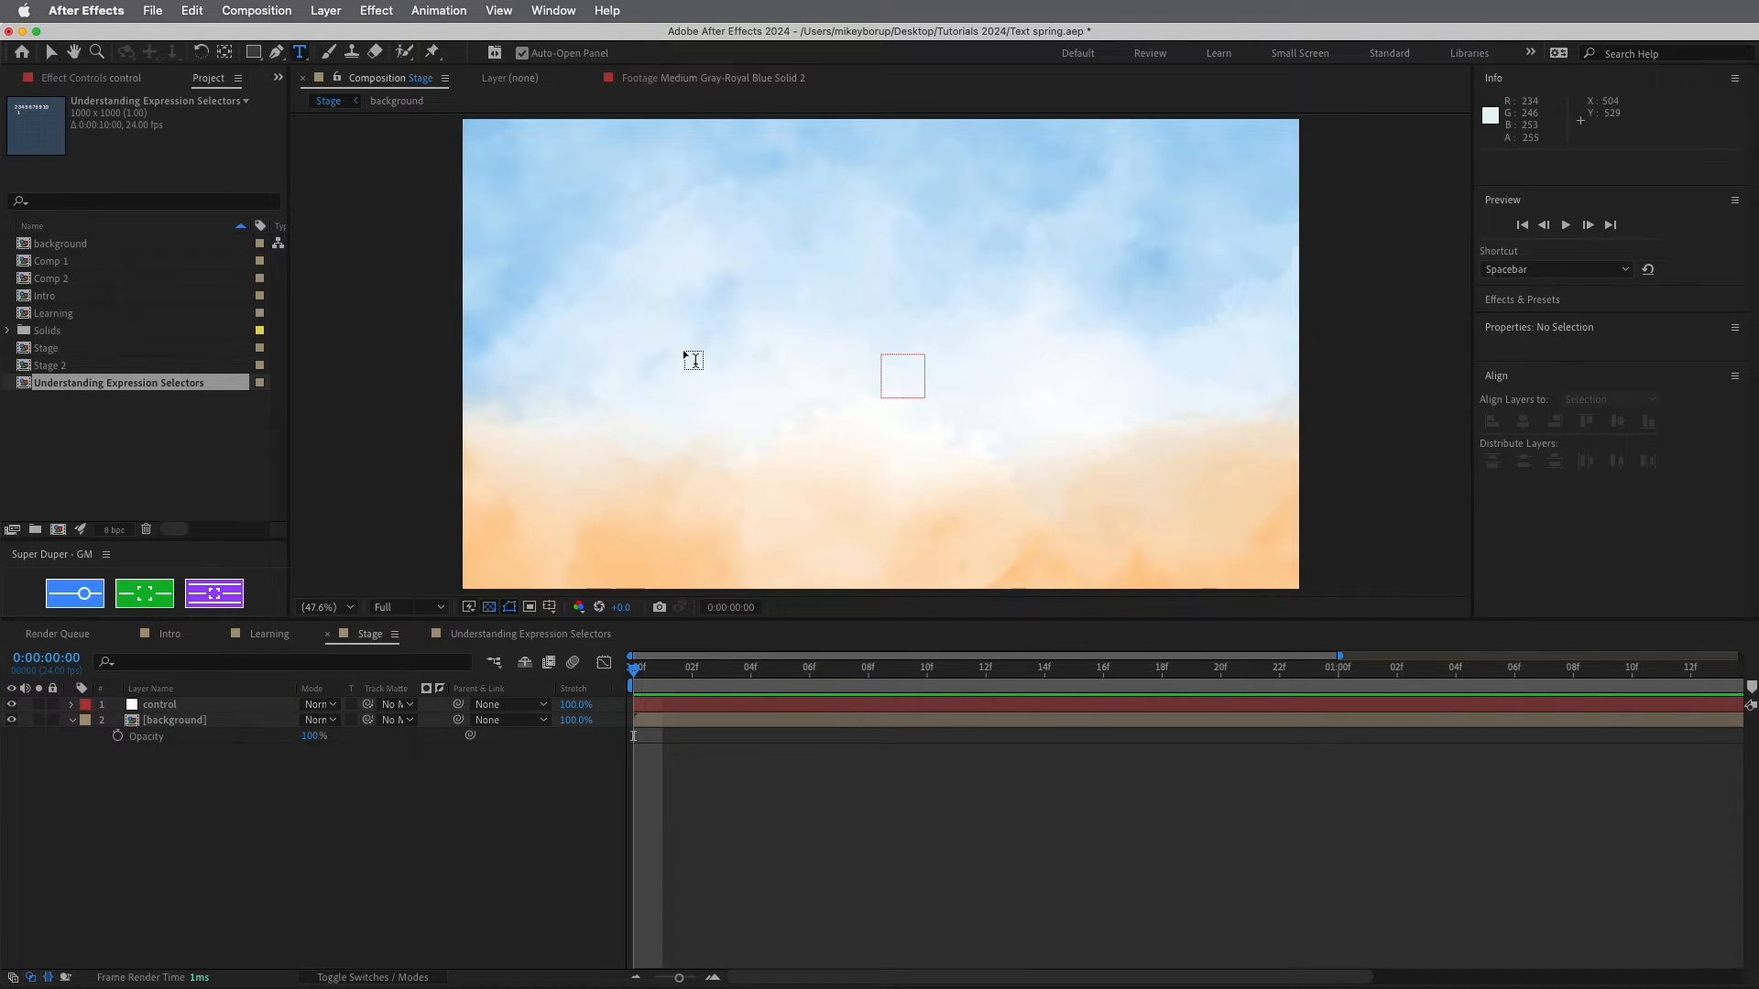
pyautogui.click(668, 271)
pyautogui.write('This is a')
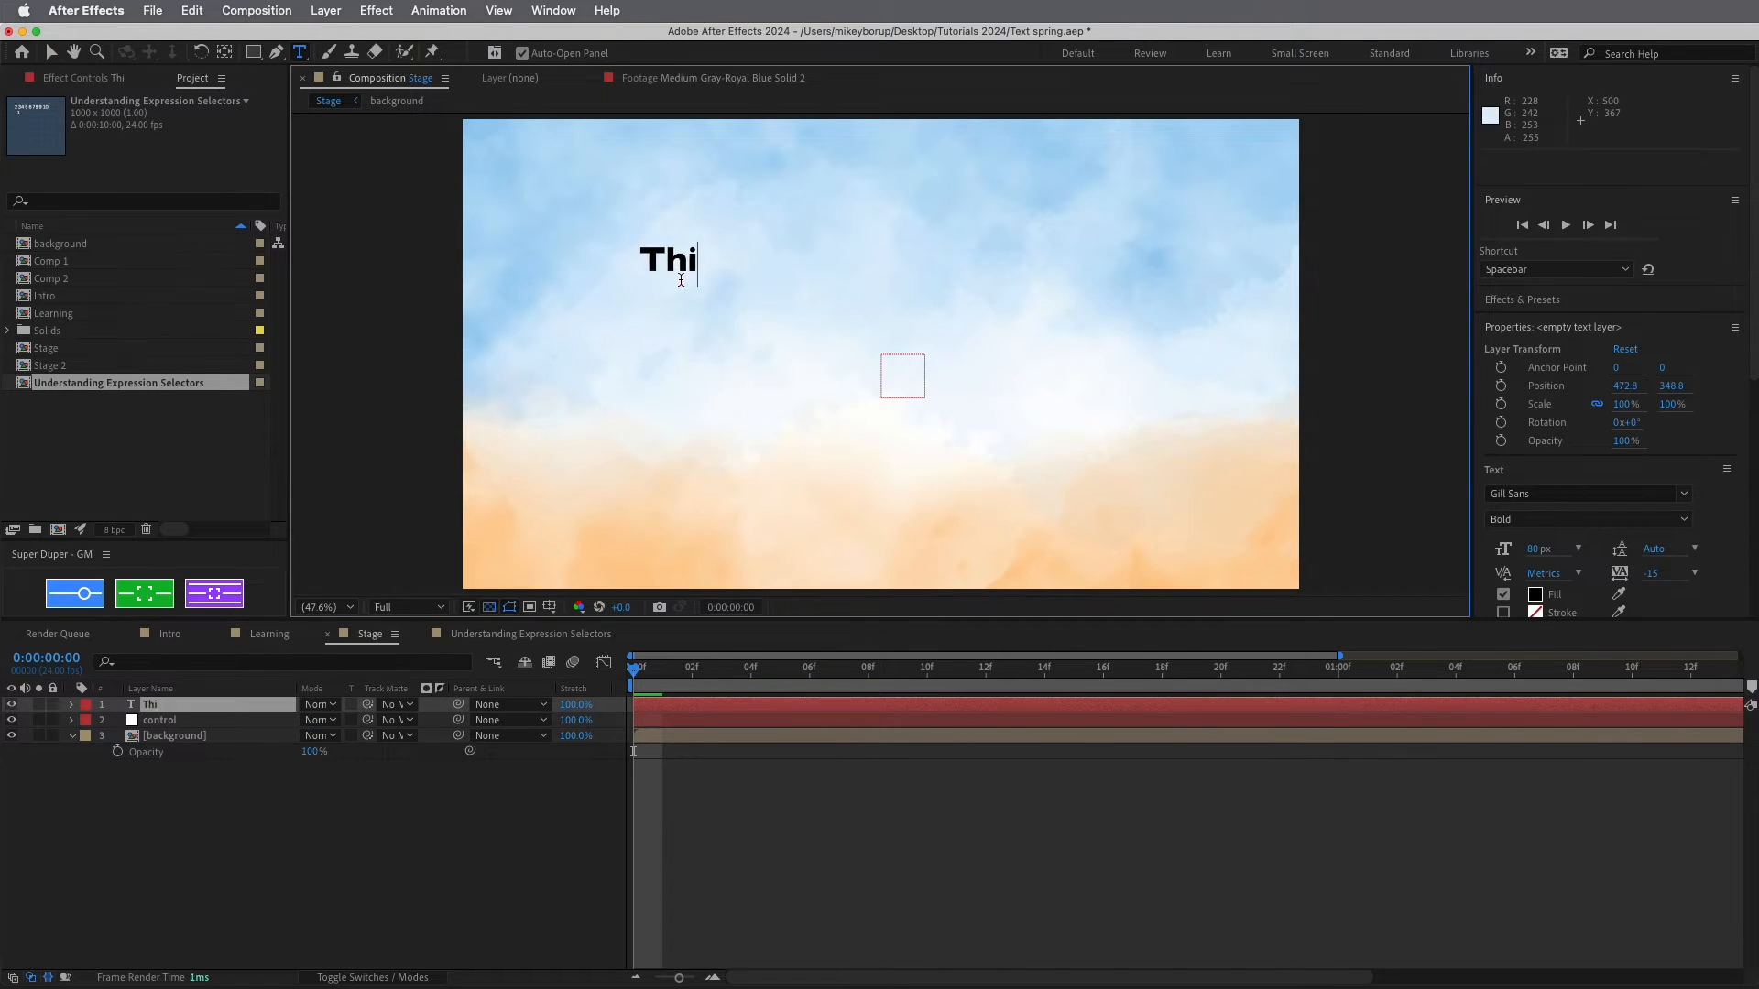
pyautogui.write(' text layer')
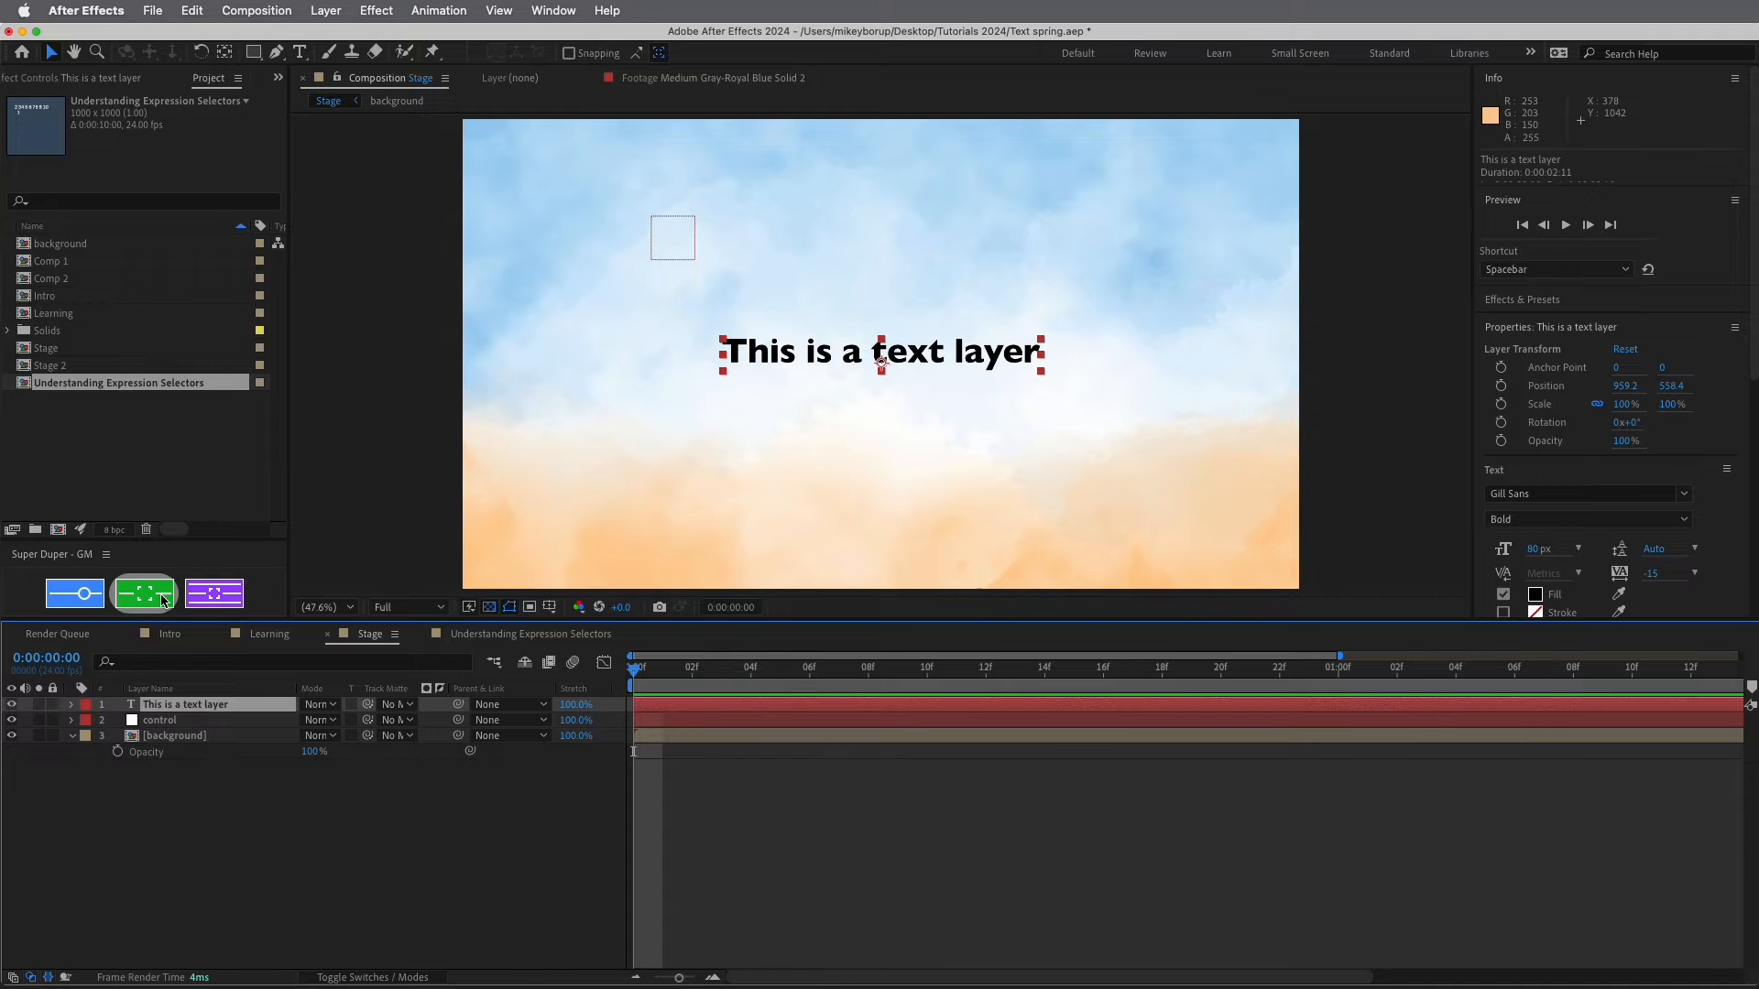
pyautogui.click(233, 751)
pyautogui.click(203, 710)
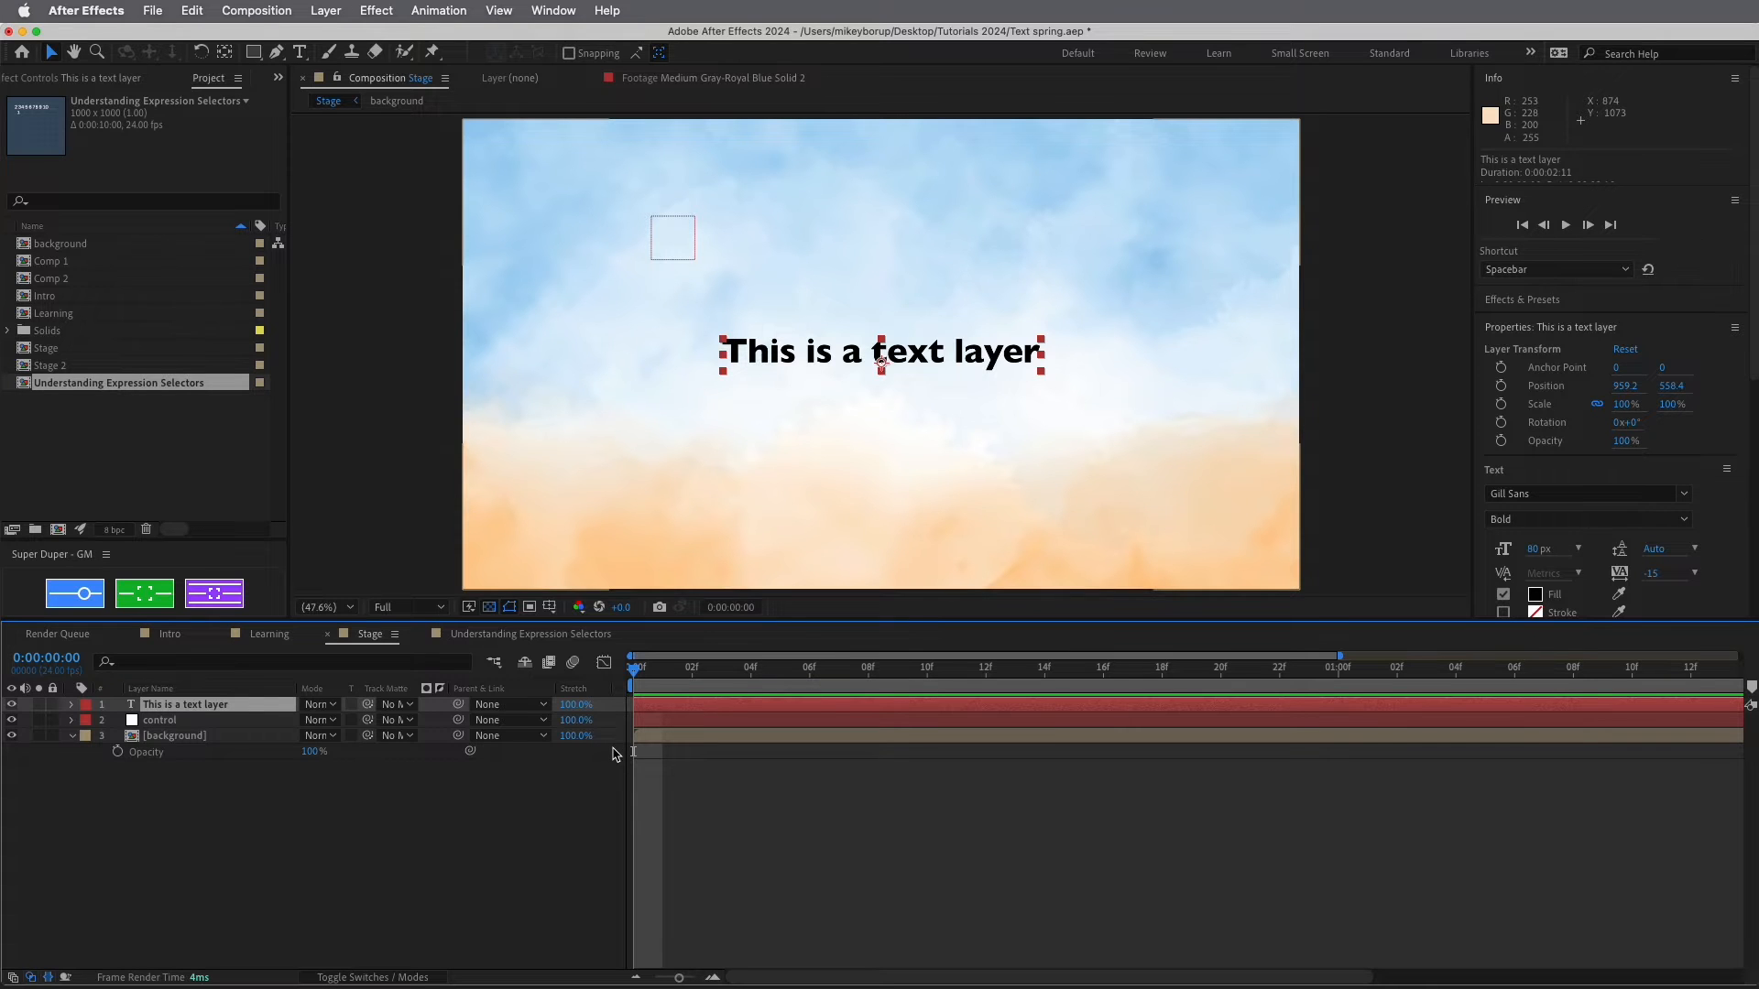
pyautogui.press('.')
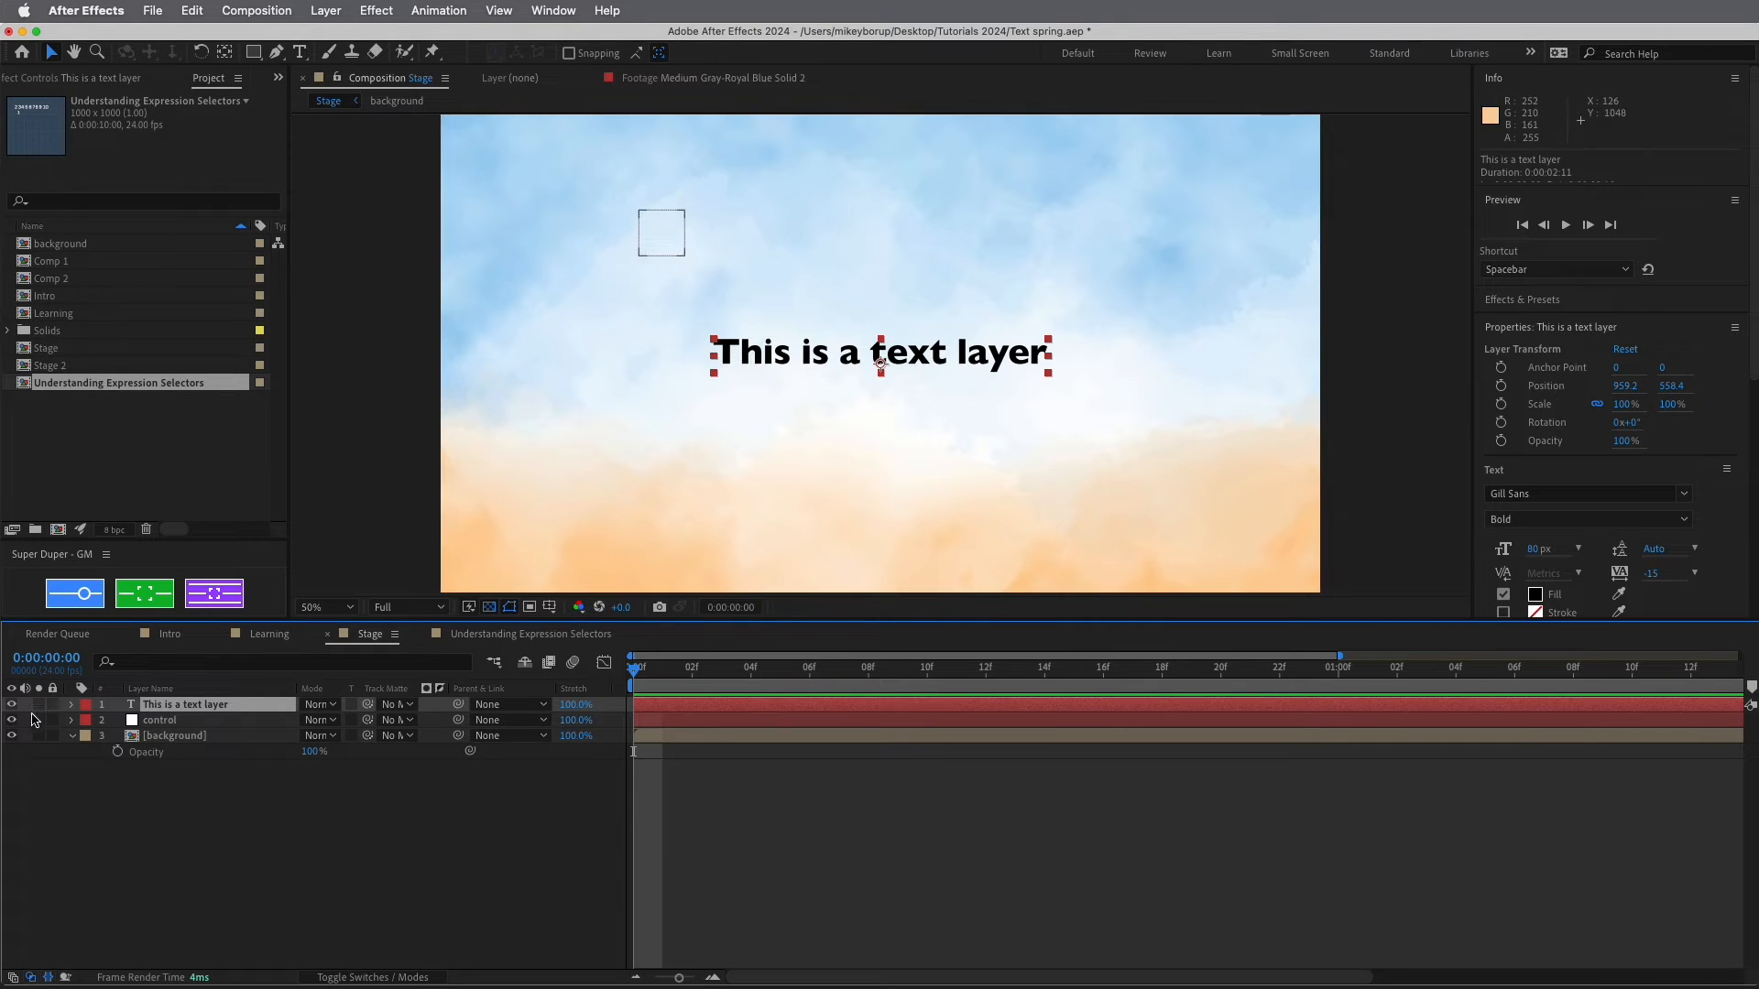
# Add an Expression Controls > Layer Control effect to the text layer
pyautogui.click(209, 720)
pyautogui.click(210, 705)
pyautogui.click(326, 11)
pyautogui.moveTo(374, 14)
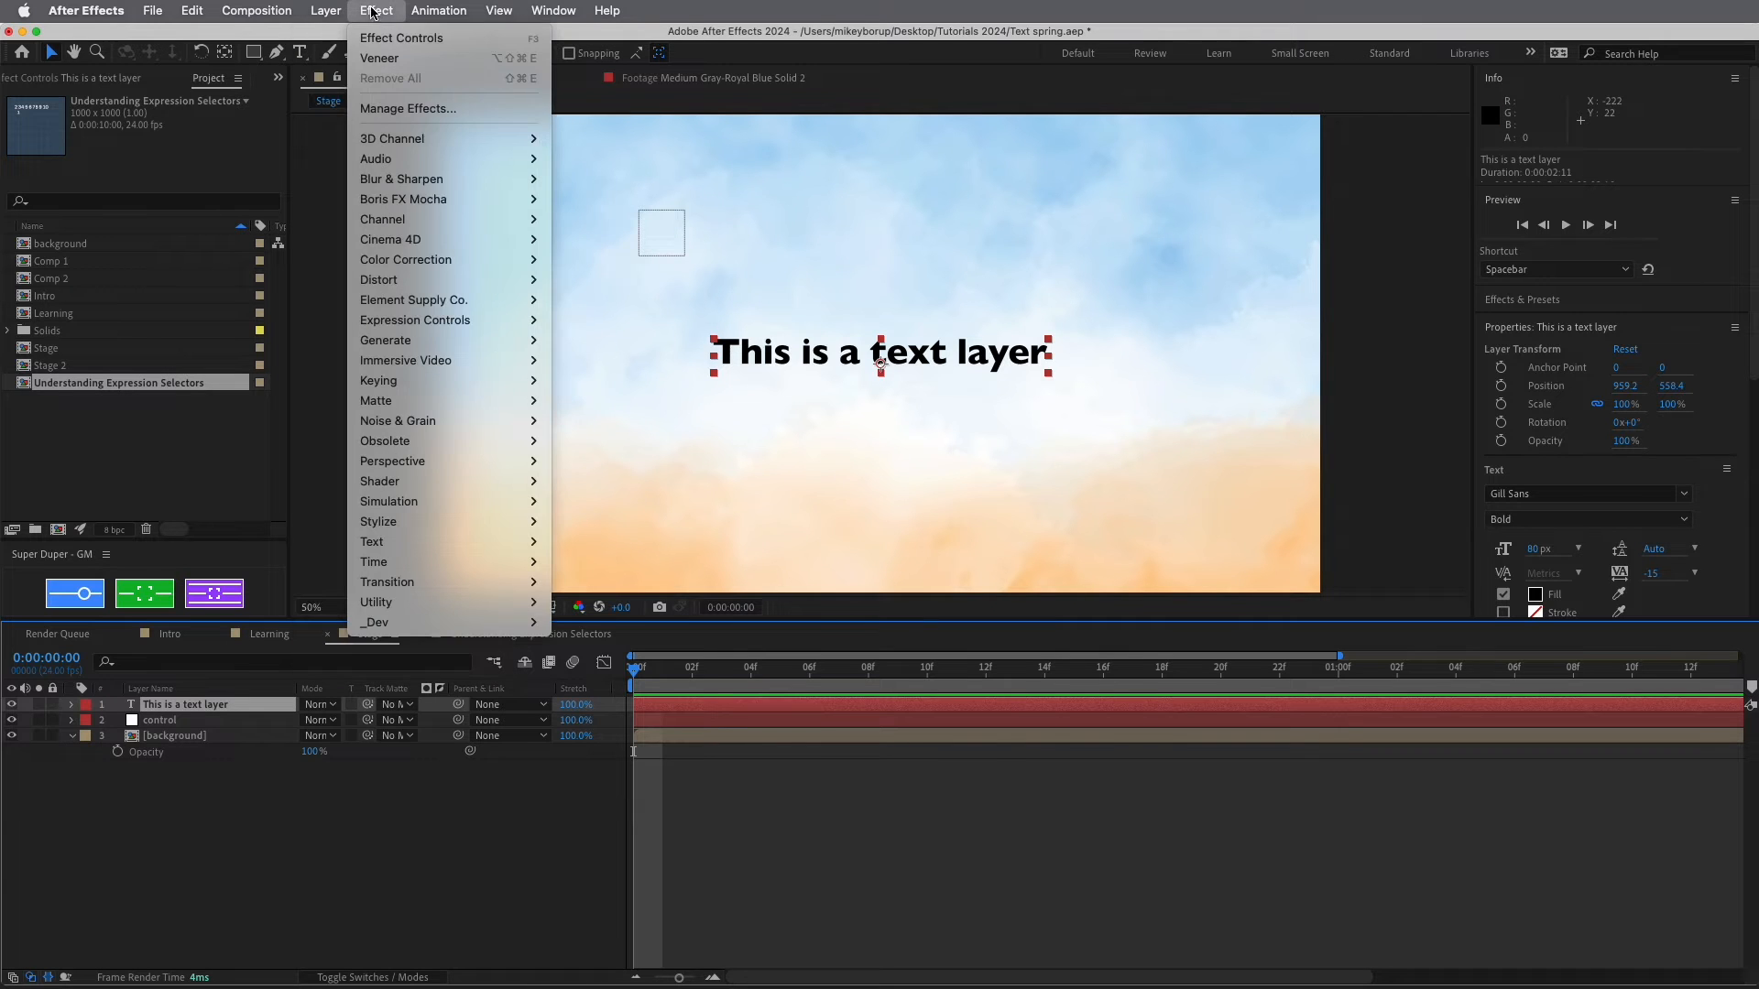
pyautogui.moveTo(417, 328)
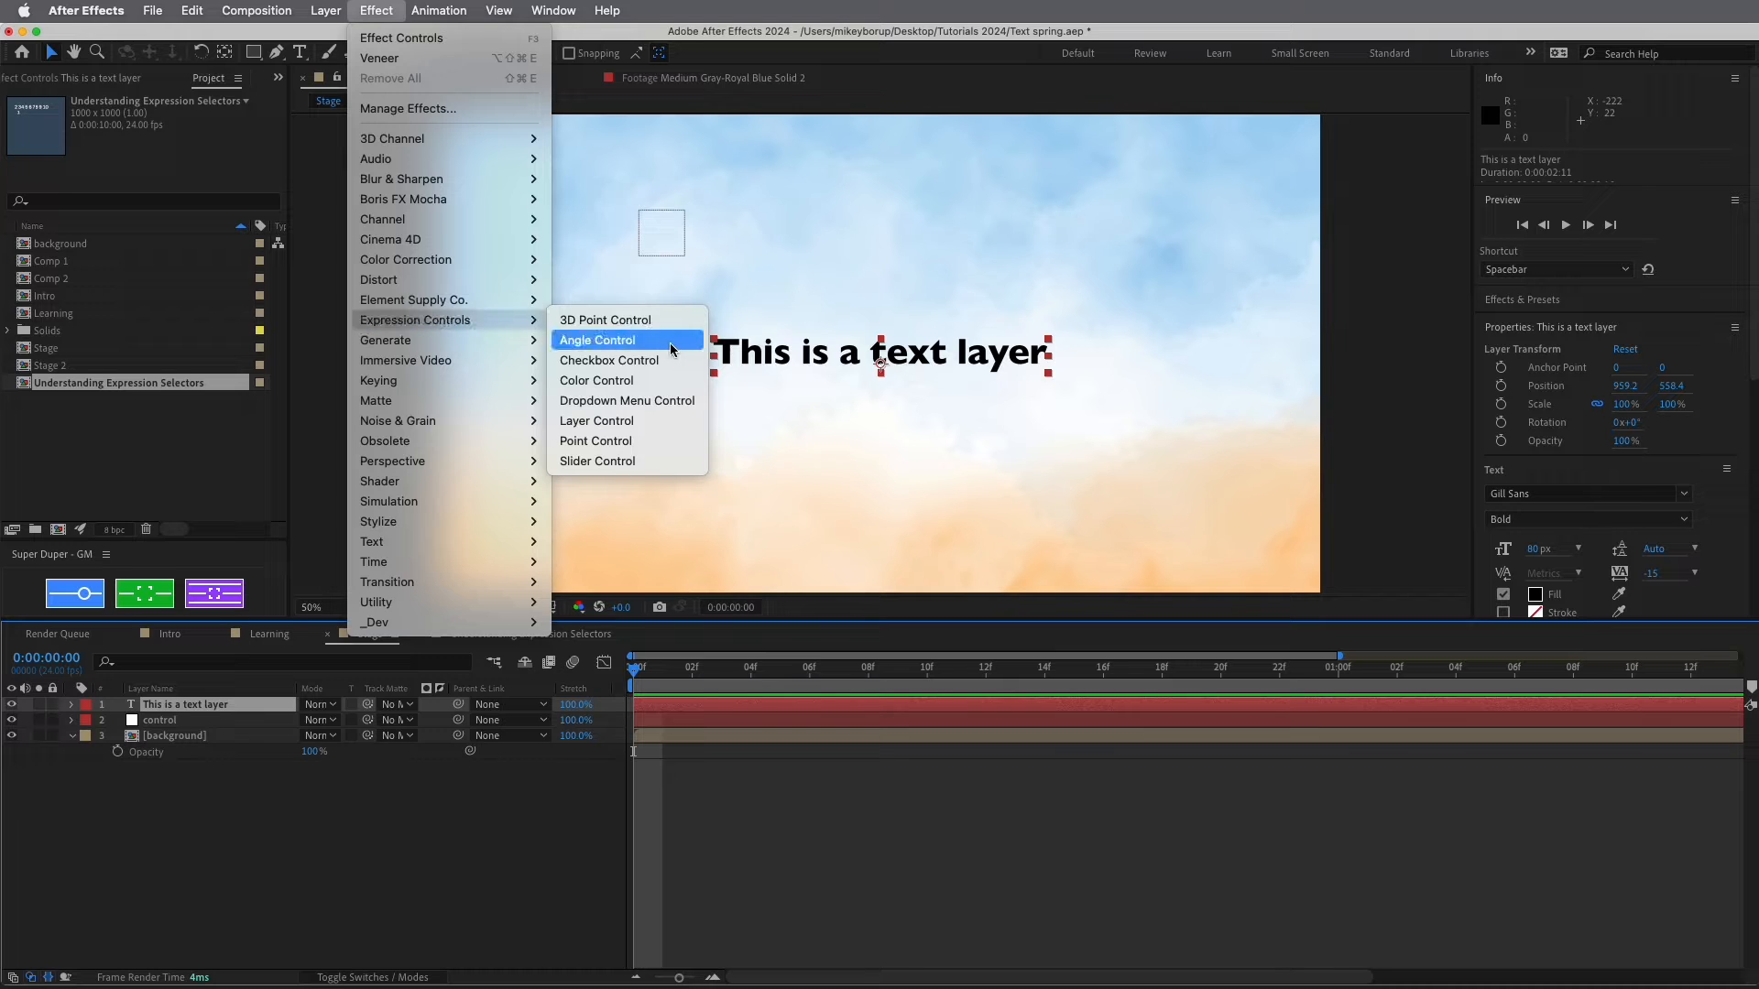
pyautogui.click(630, 430)
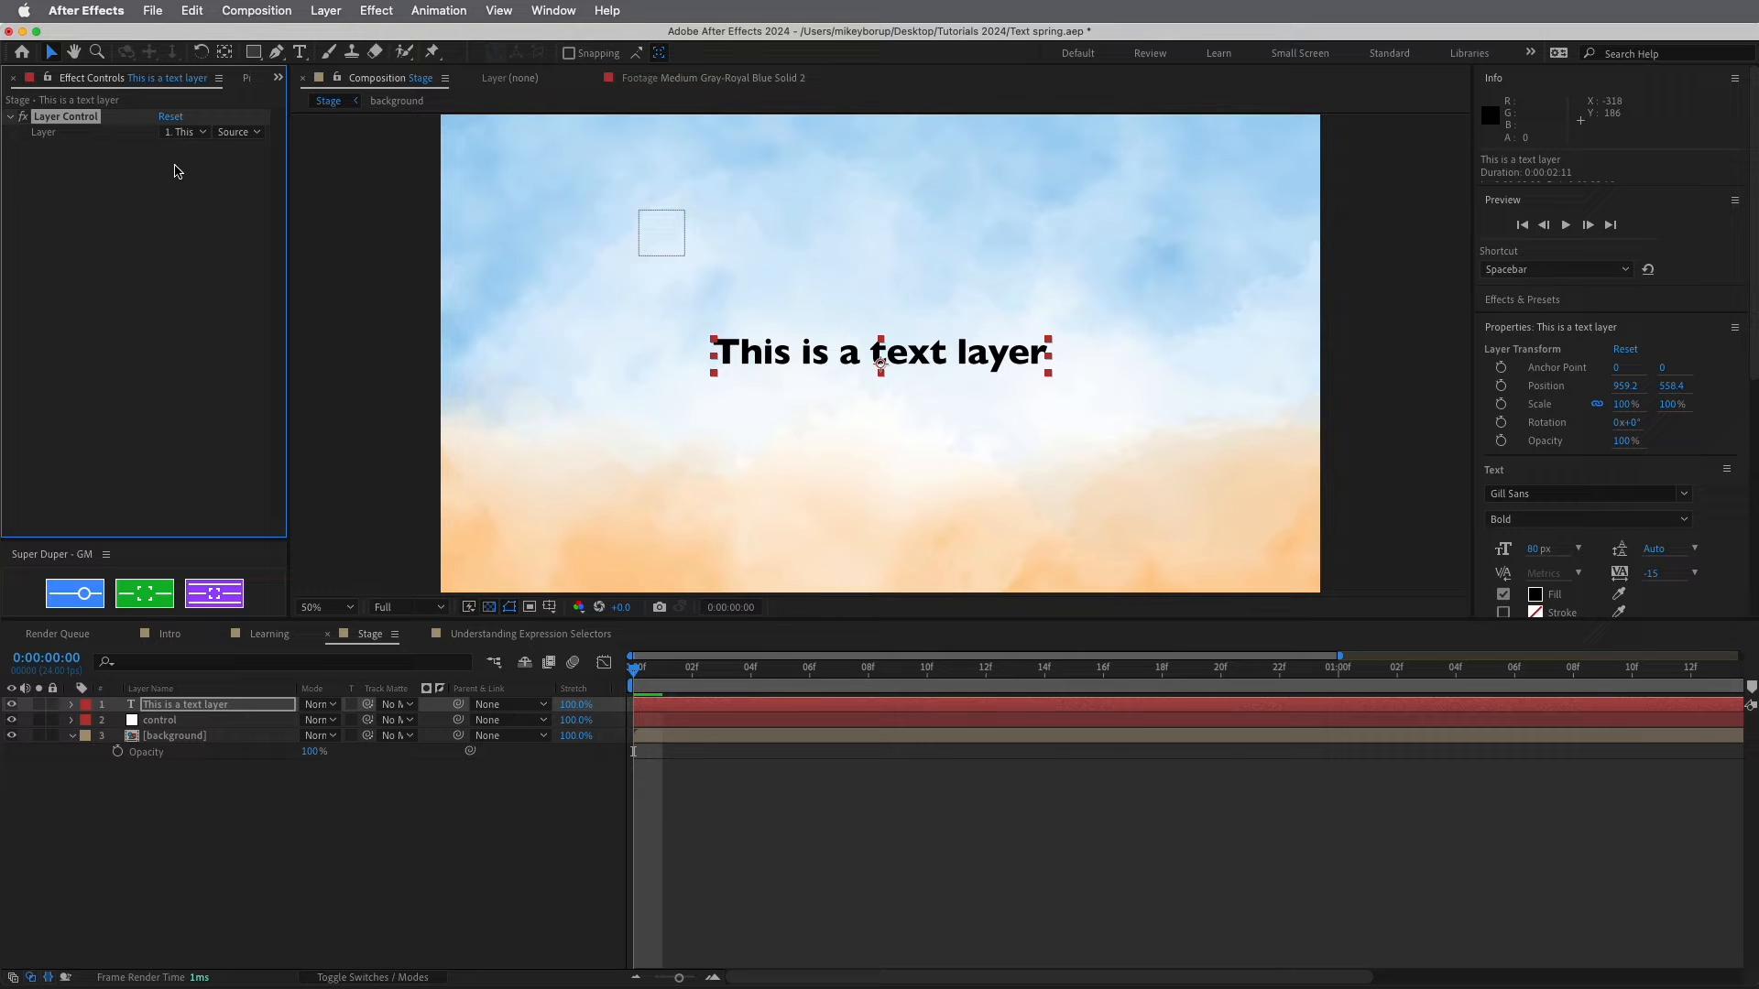
# Set the Layer Control's Layer to 2. control and expand the text layer's properties
pyautogui.click(183, 132)
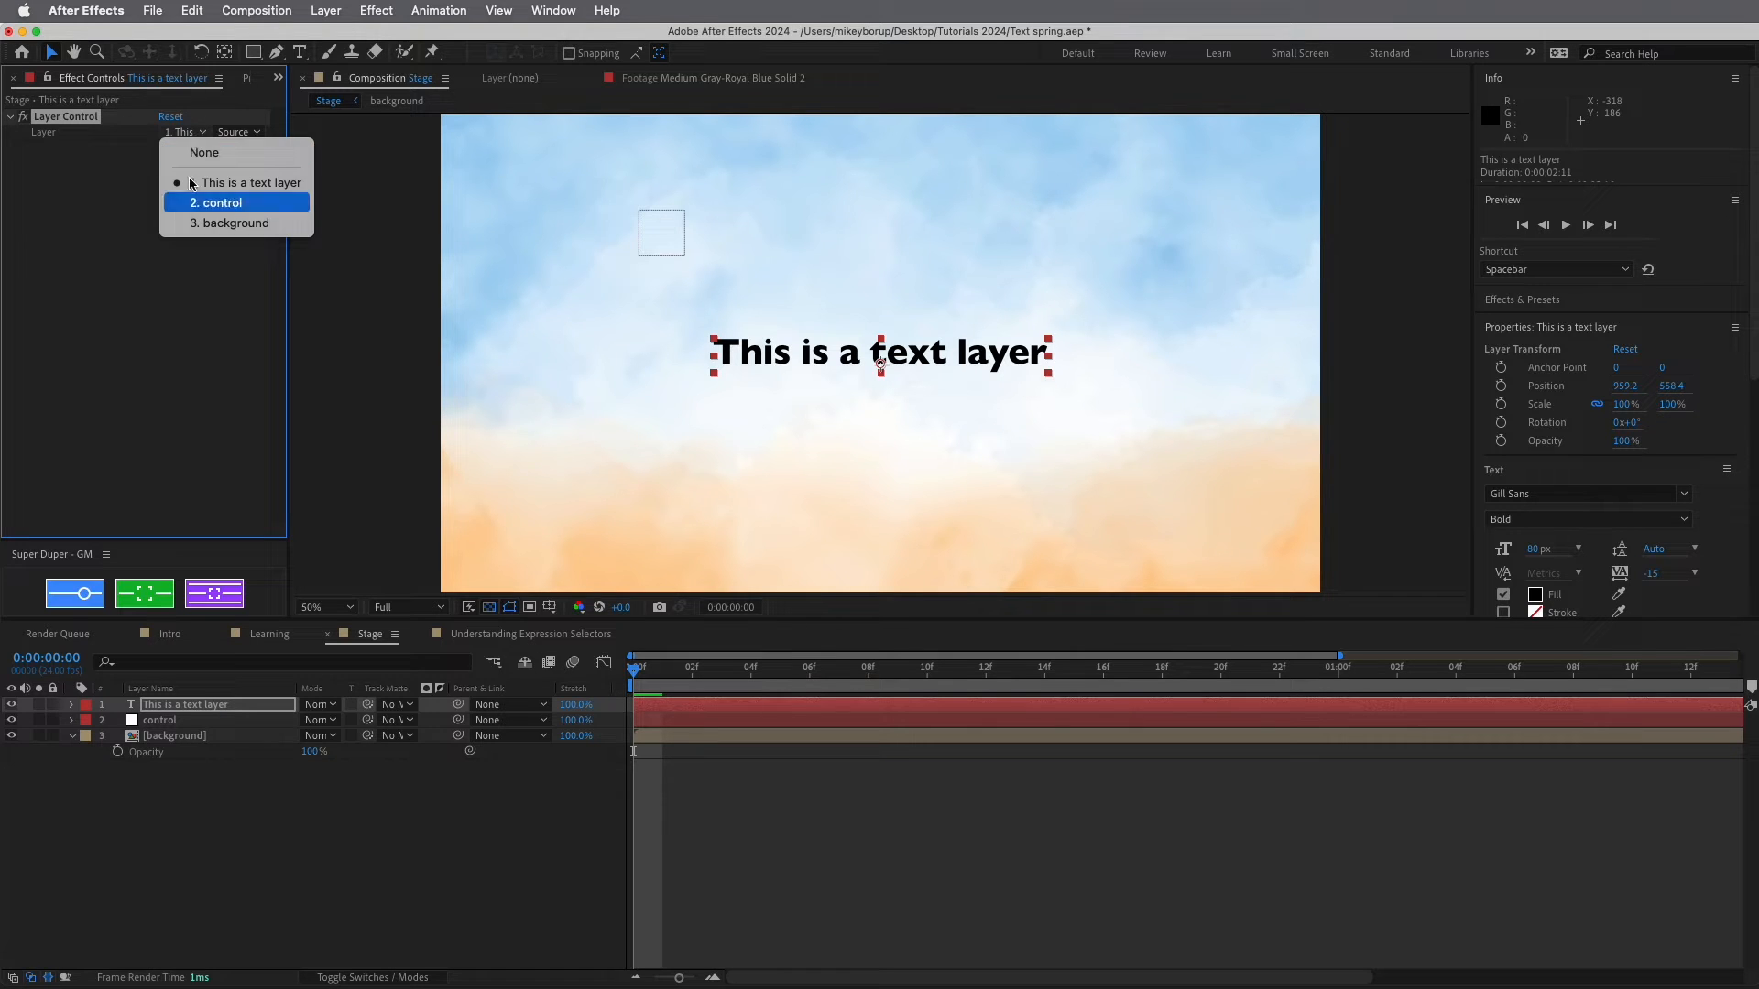
pyautogui.click(211, 202)
pyautogui.click(182, 132)
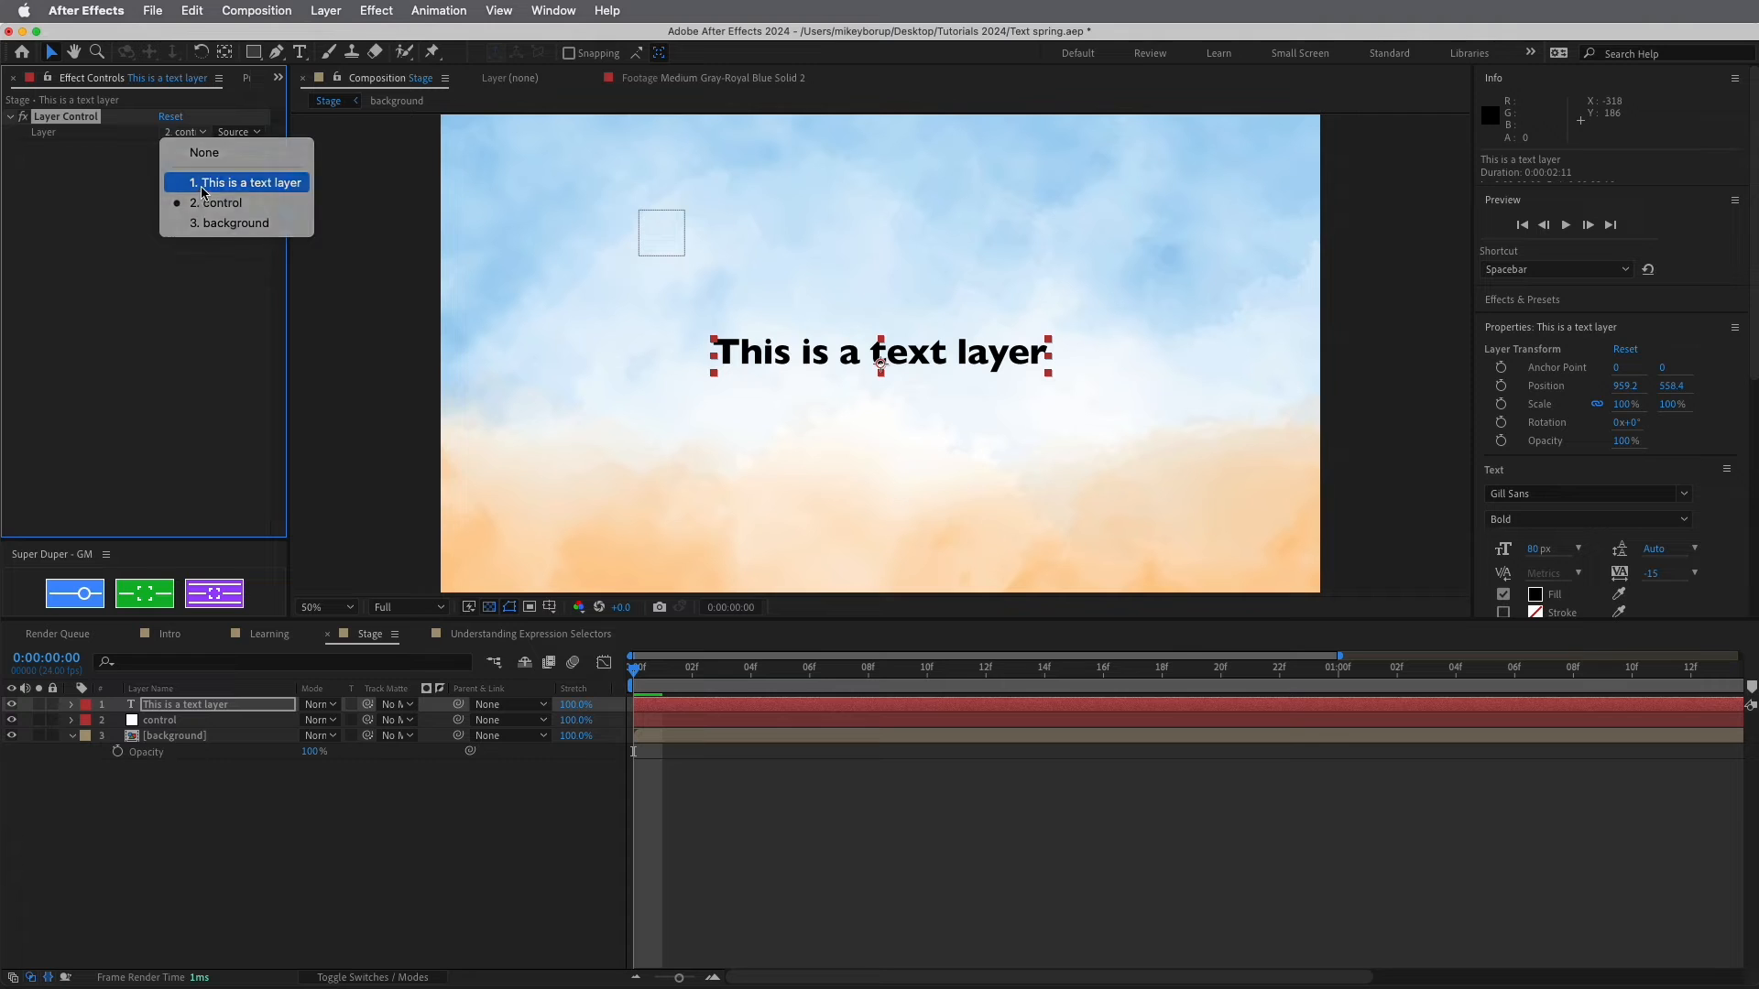
pyautogui.click(202, 192)
pyautogui.click(194, 134)
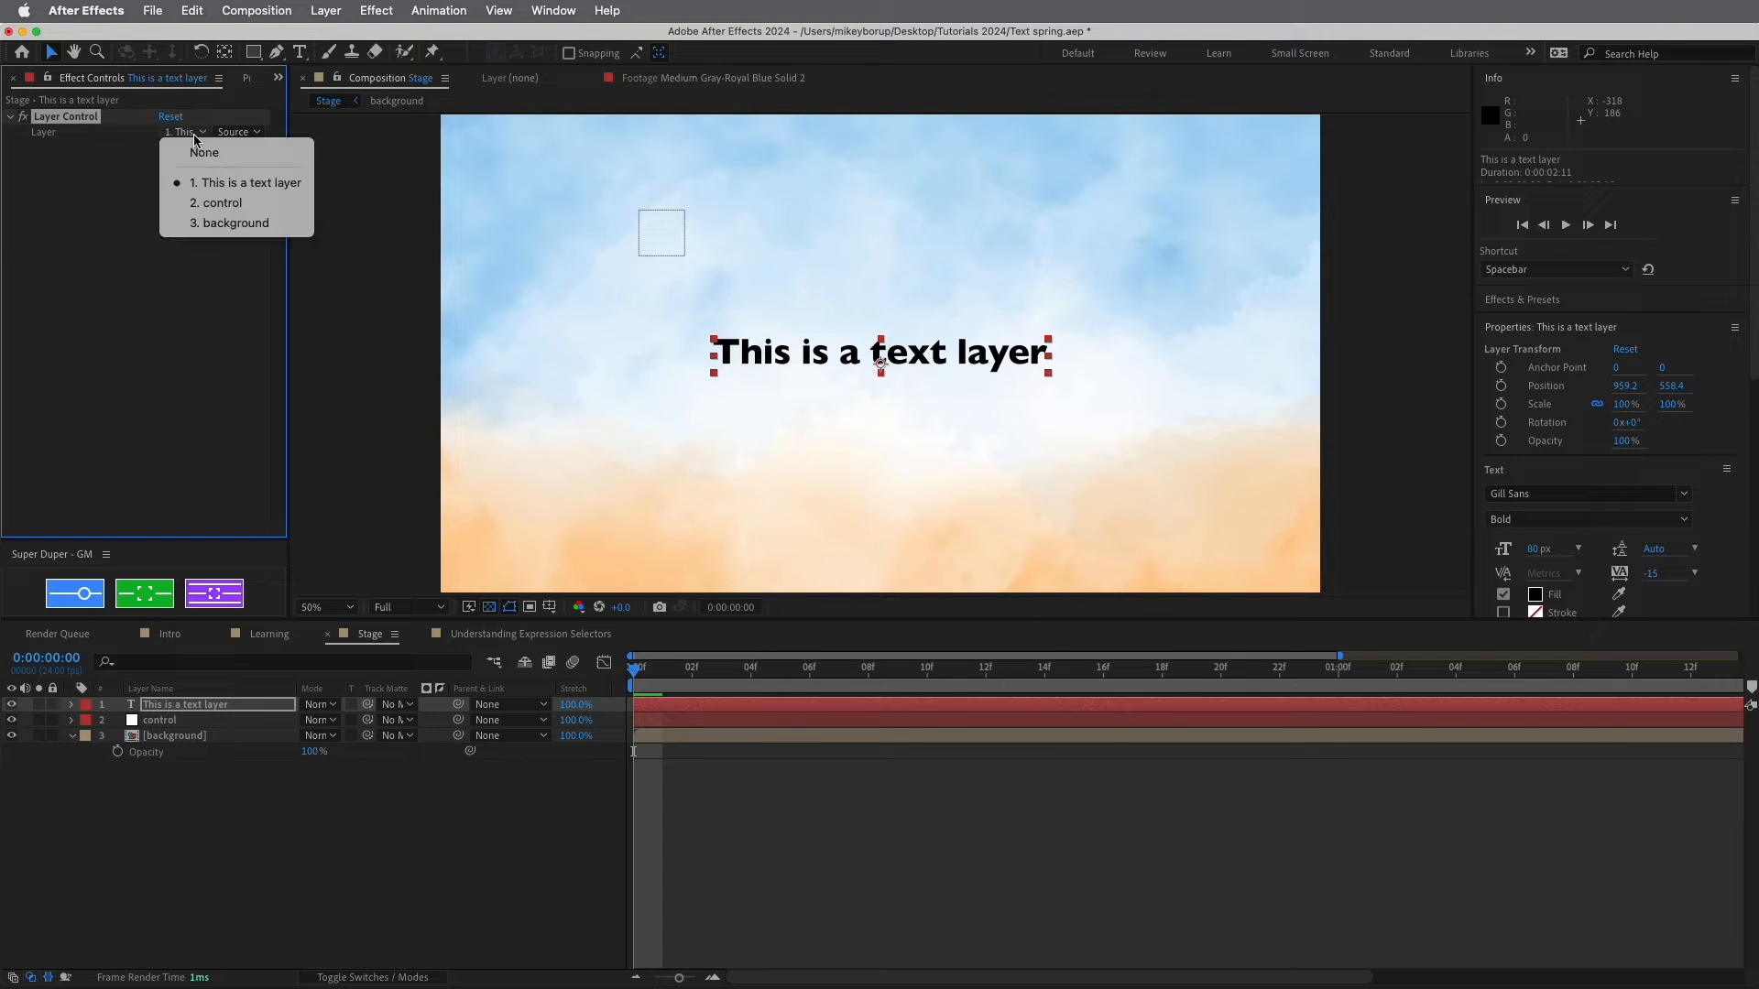
pyautogui.click(194, 204)
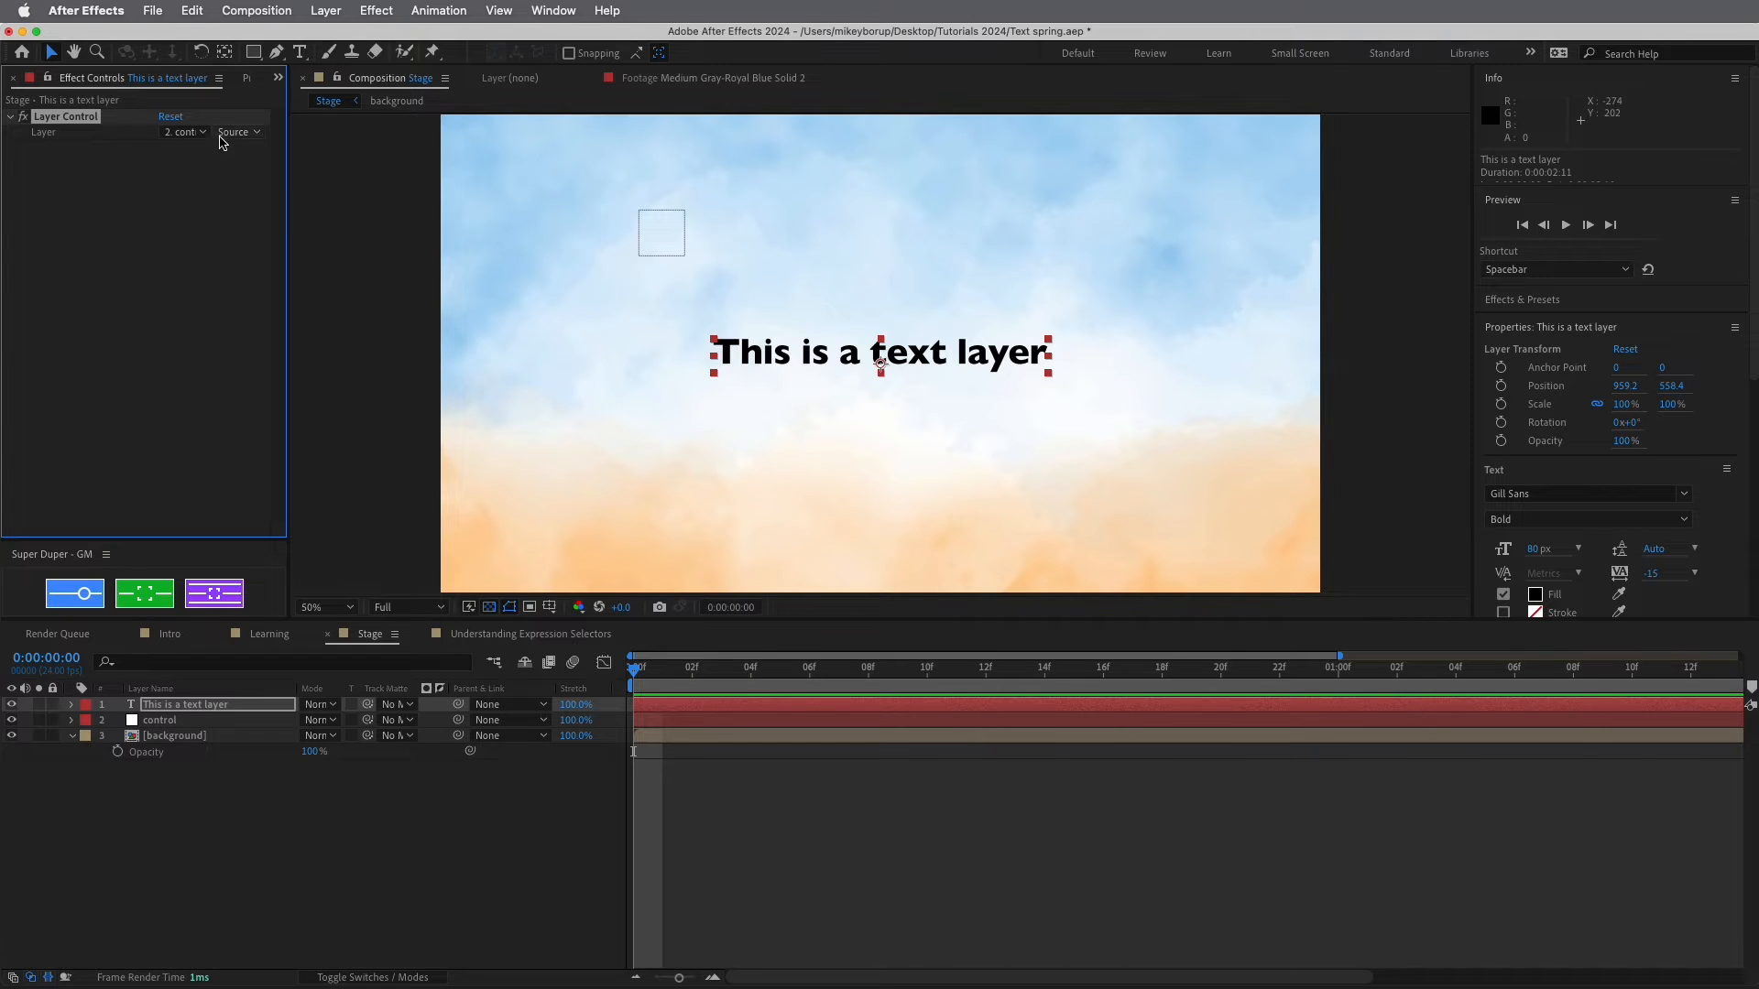
pyautogui.click(195, 132)
pyautogui.click(49, 116)
pyautogui.click(190, 133)
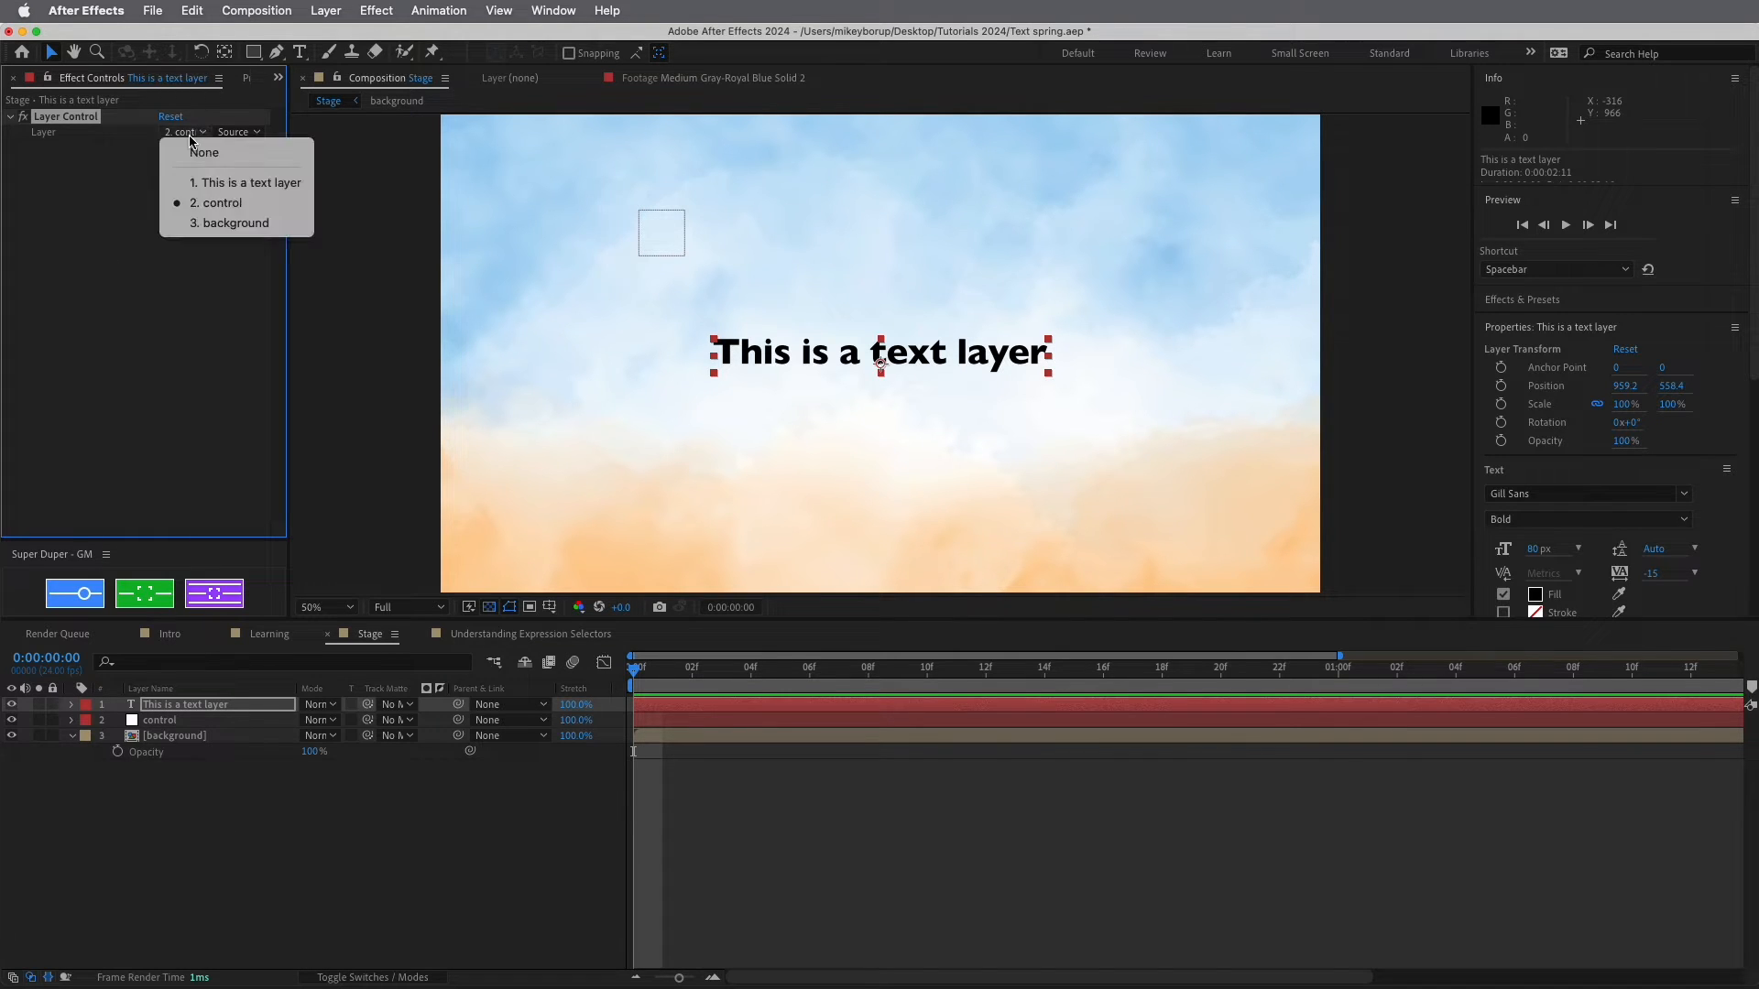
pyautogui.click(228, 208)
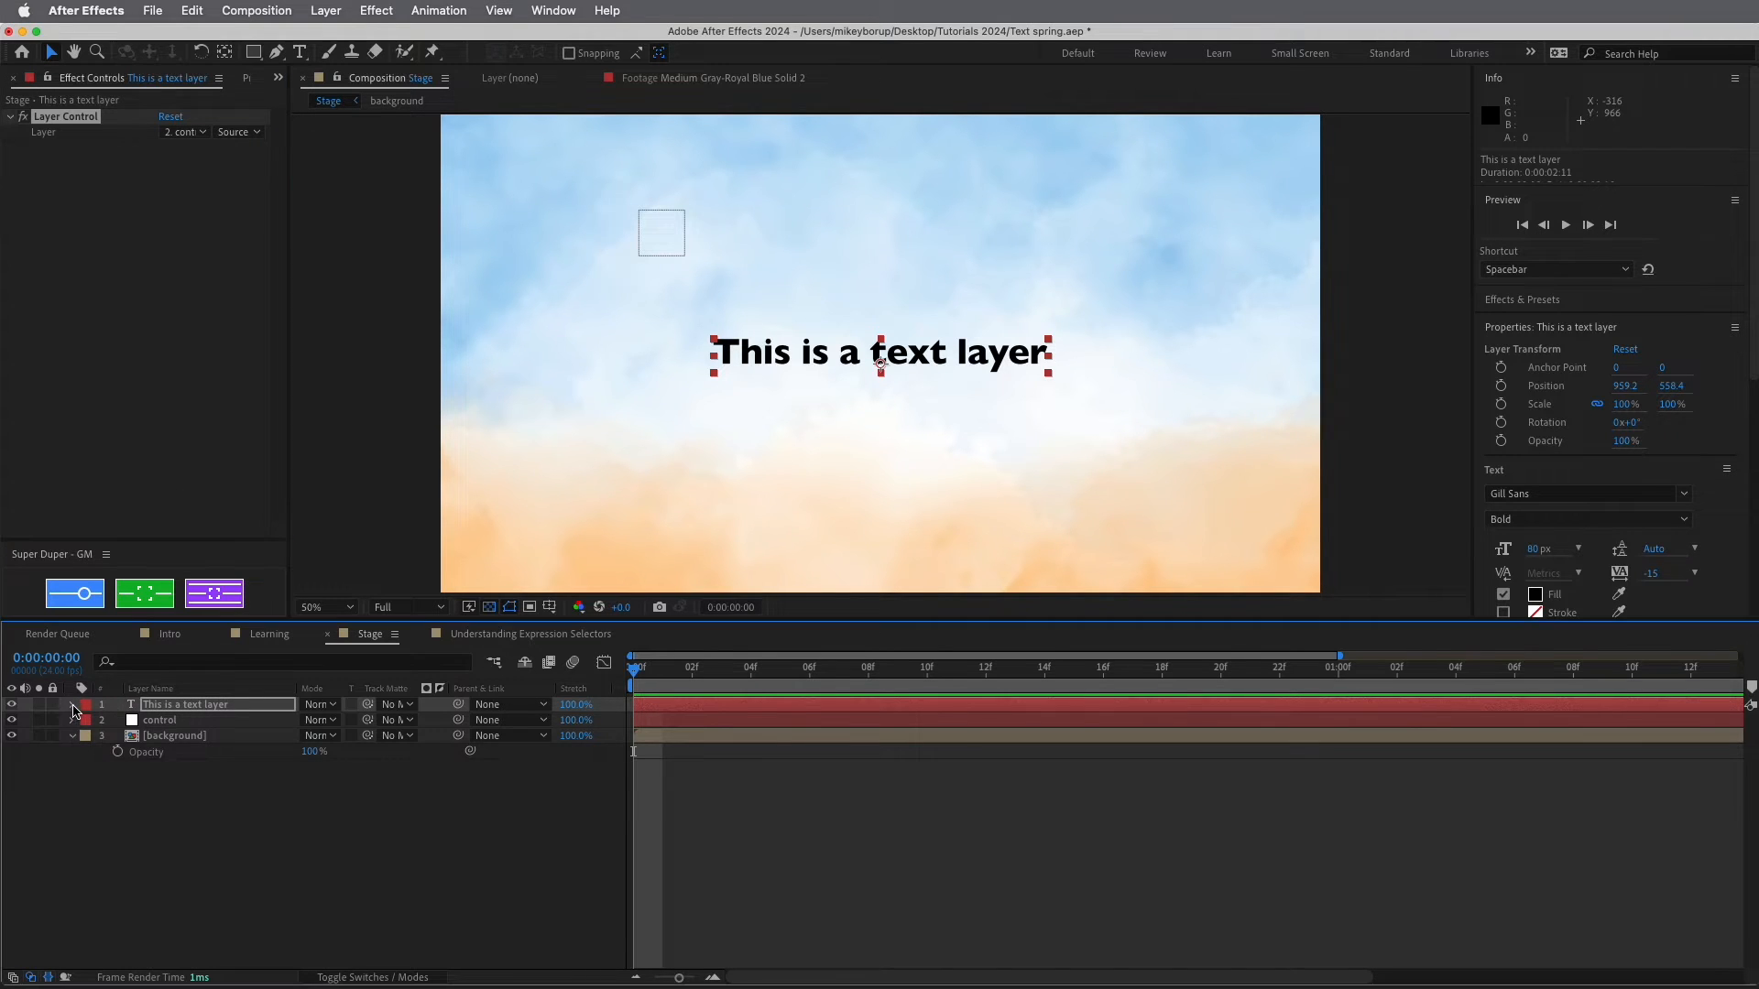
pyautogui.click(73, 705)
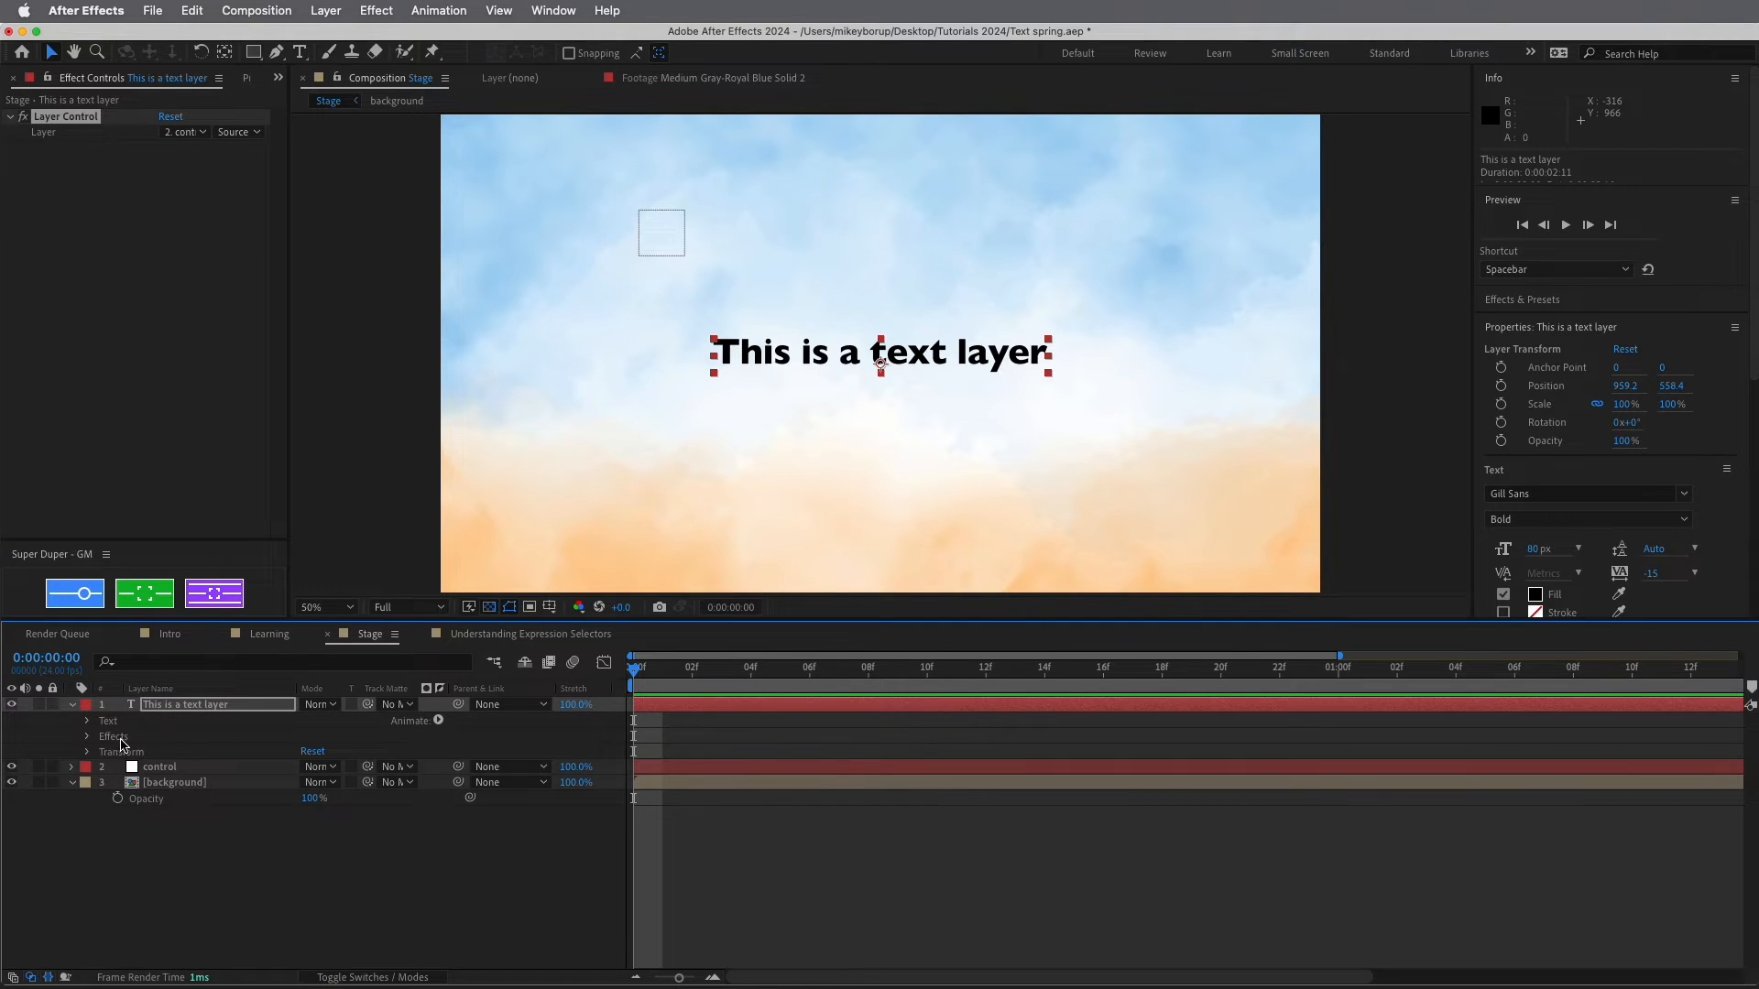
# Pick-whip the text Position to the Layer Control and append .transform.position; to the expression
pyautogui.click(87, 752)
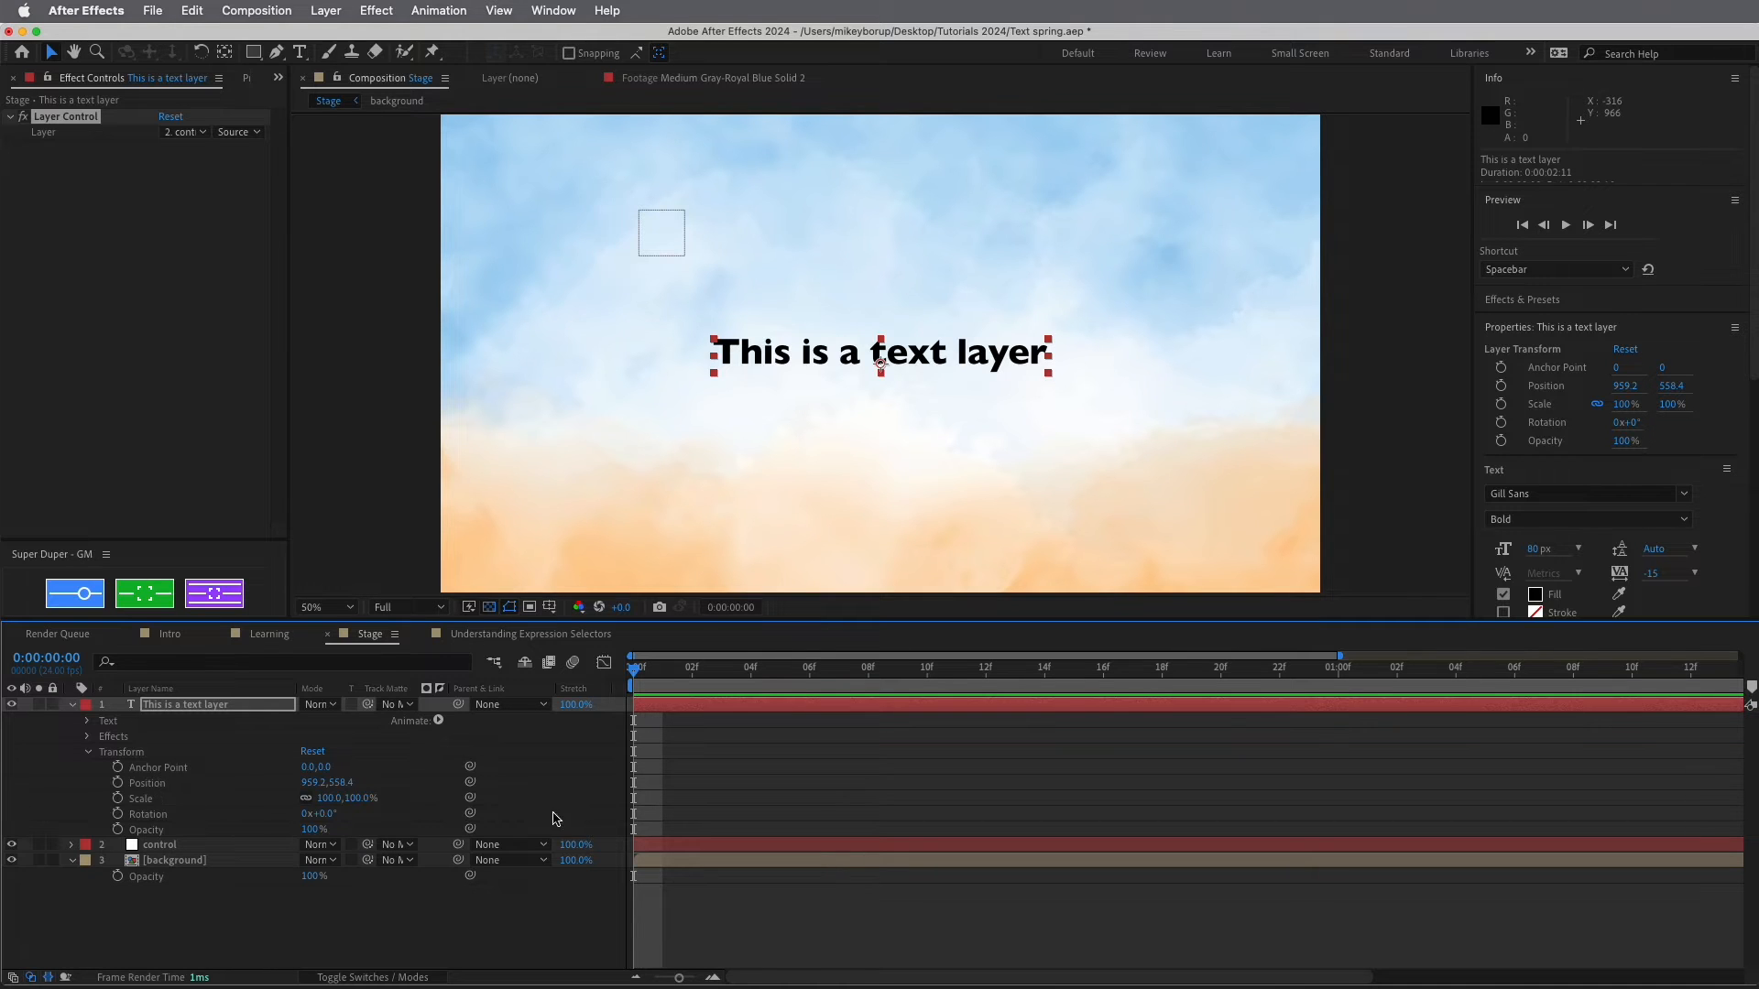
pyautogui.moveTo(470, 782); pyautogui.dragTo(64, 135)
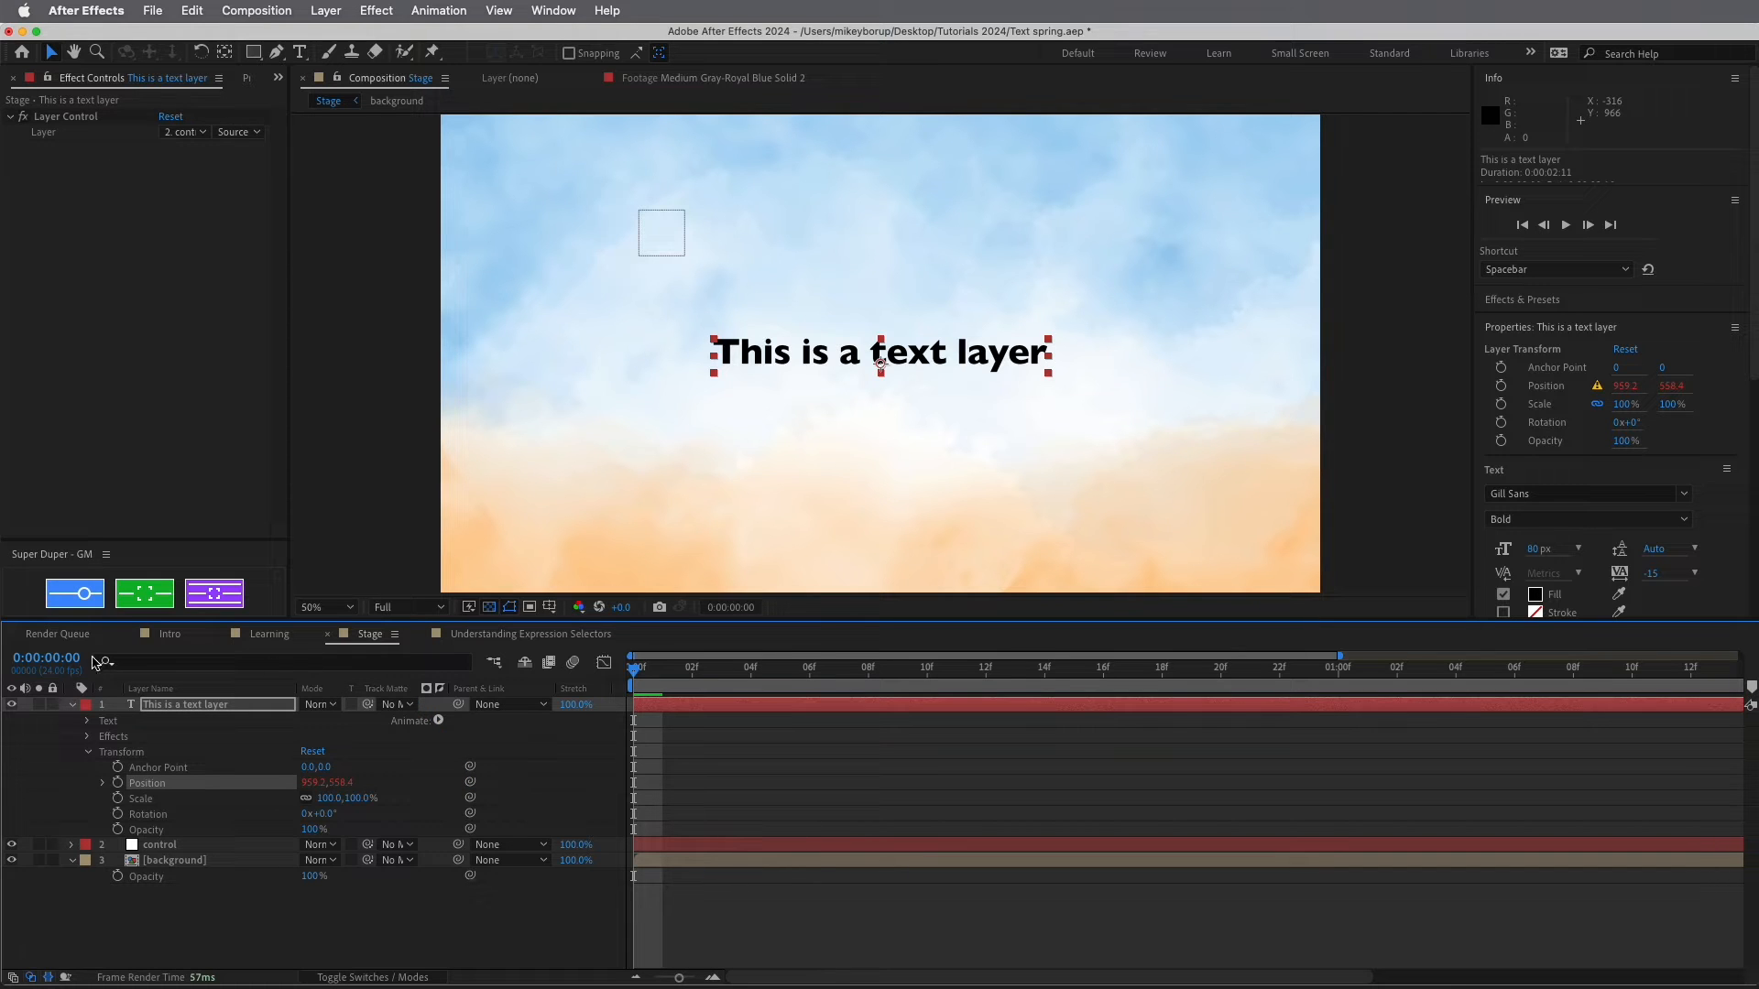
pyautogui.click(103, 784)
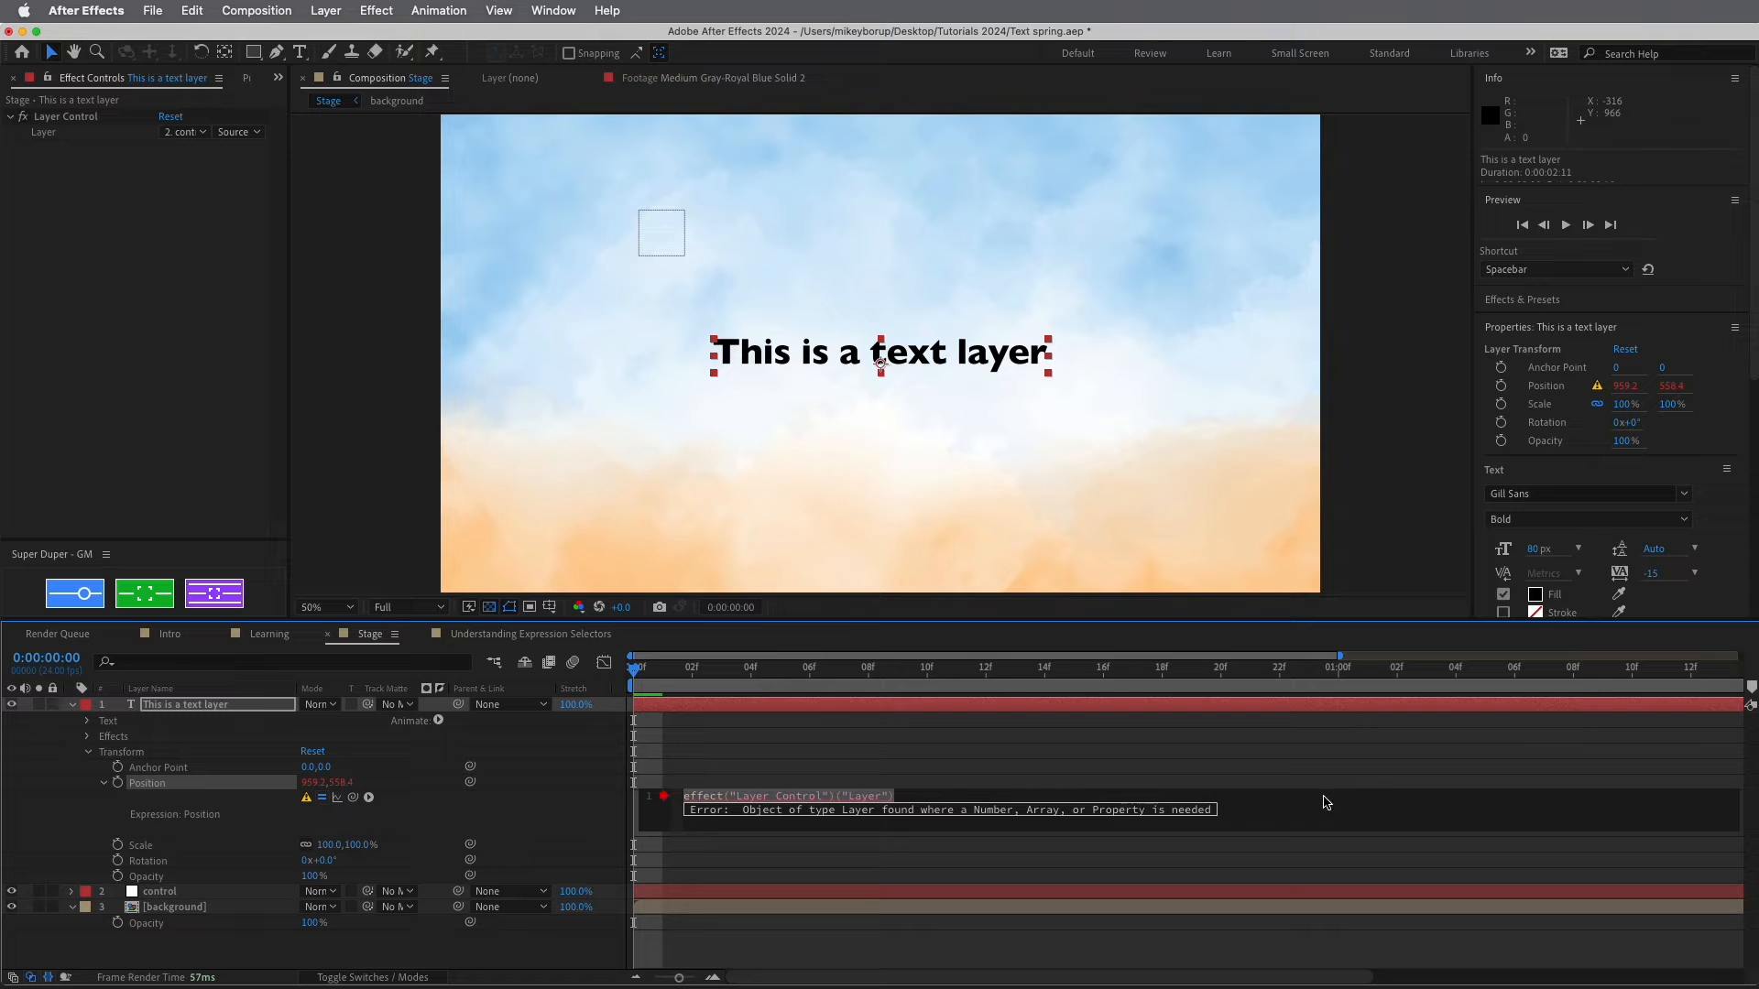
pyautogui.click(1328, 802)
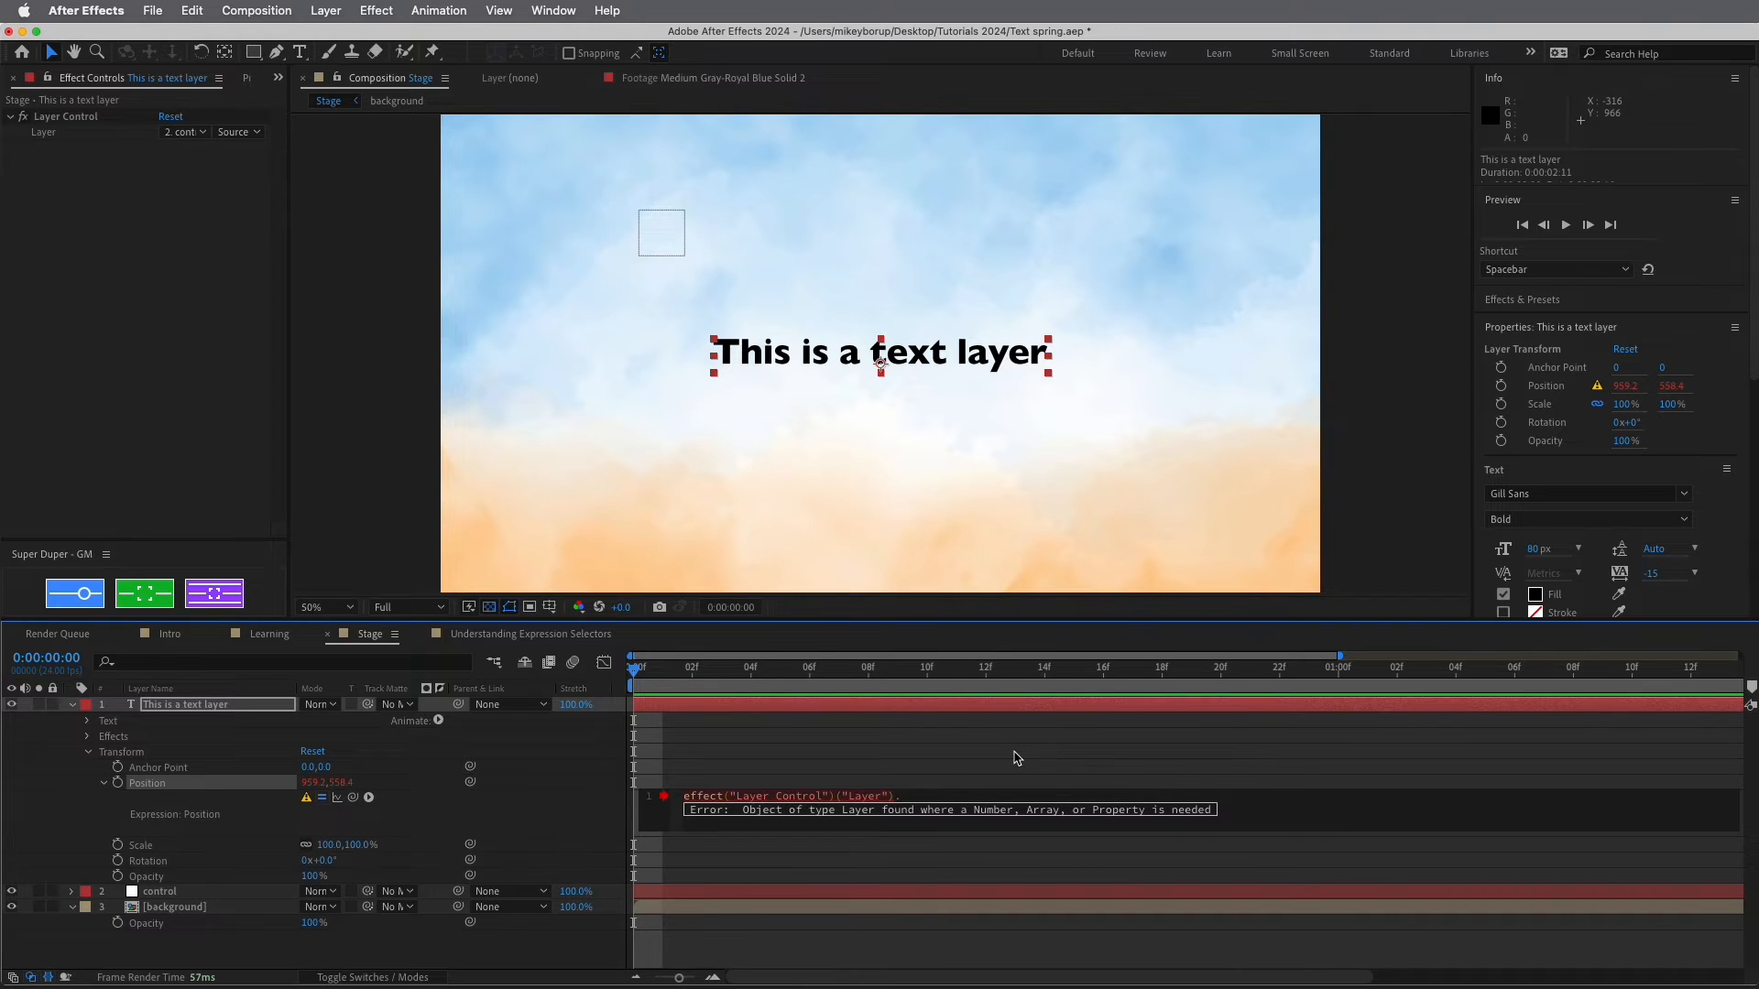
pyautogui.write('ransfo')
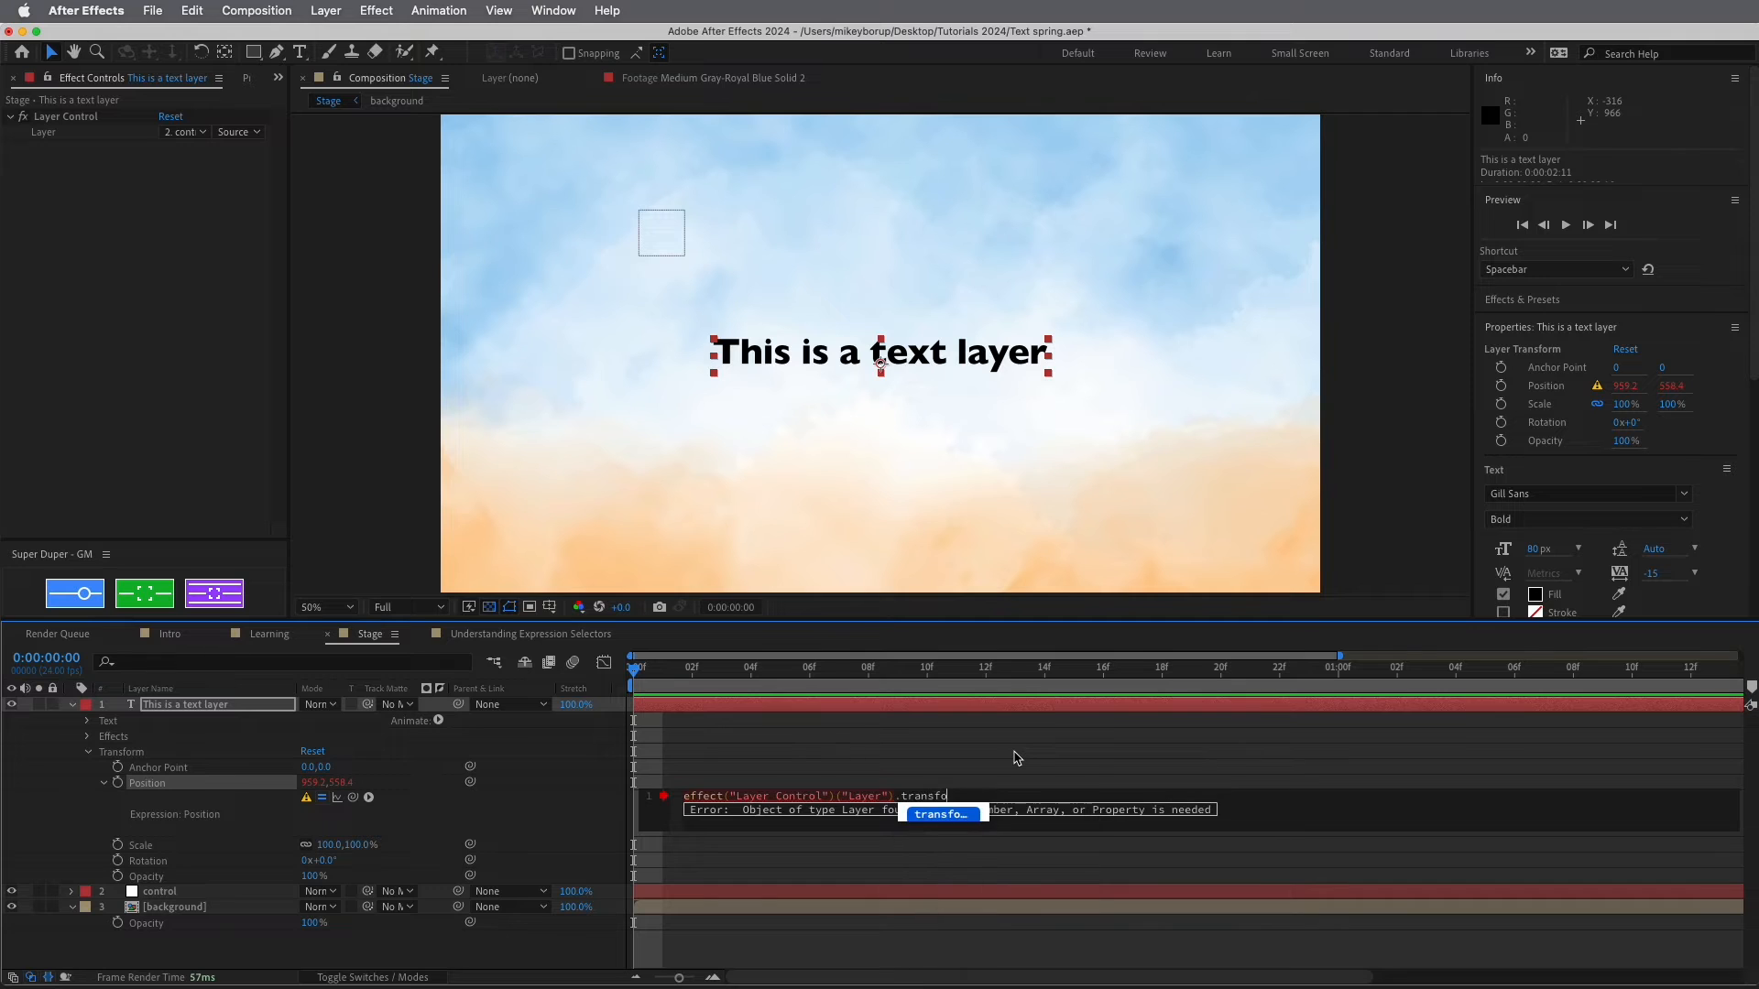
pyautogui.write('rm.positio')
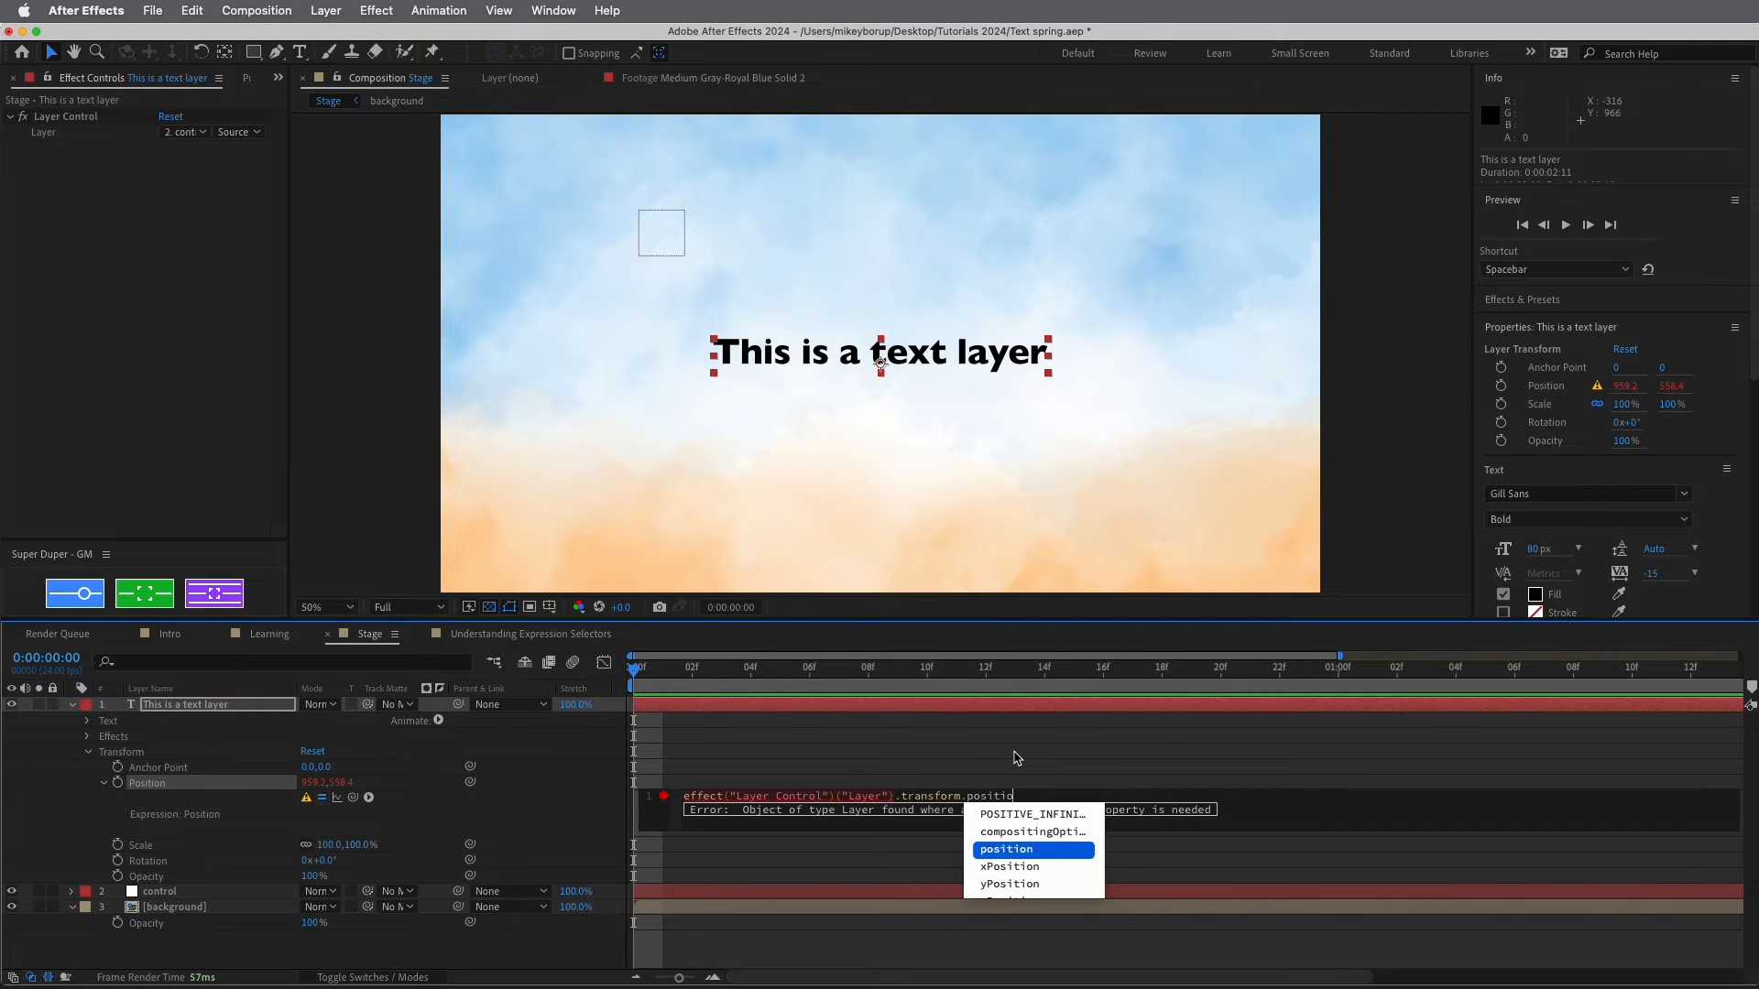
pyautogui.write('n;')
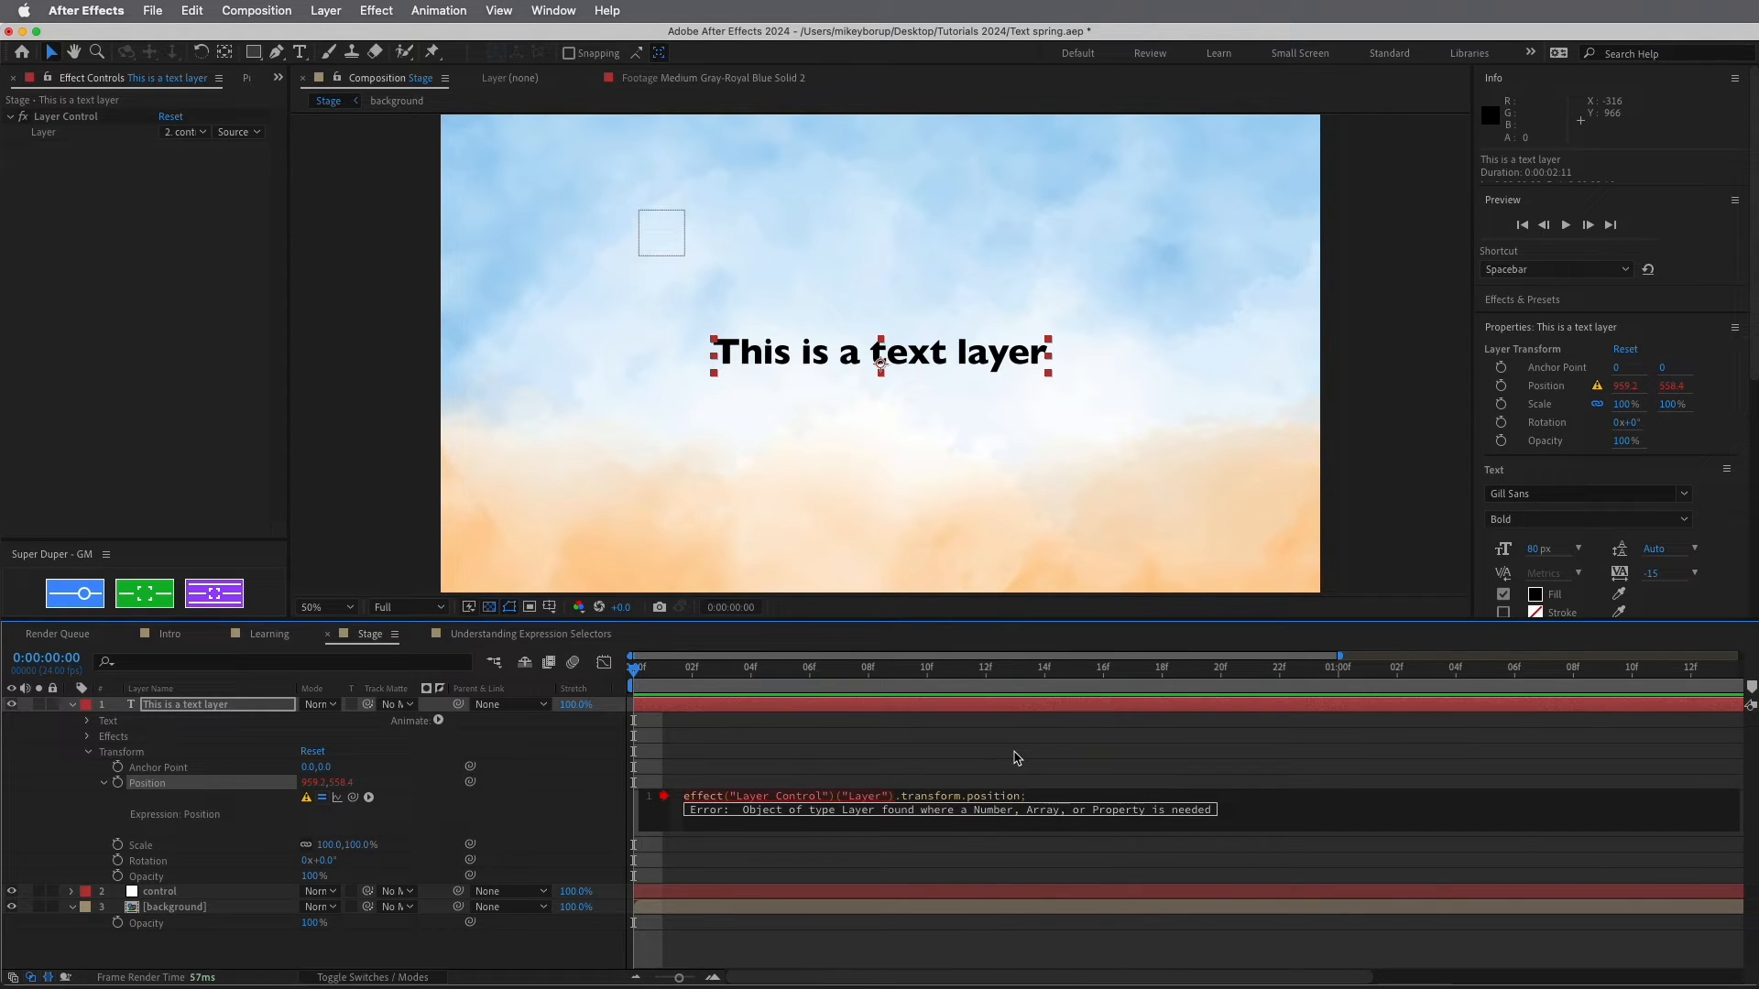
pyautogui.click(1016, 758)
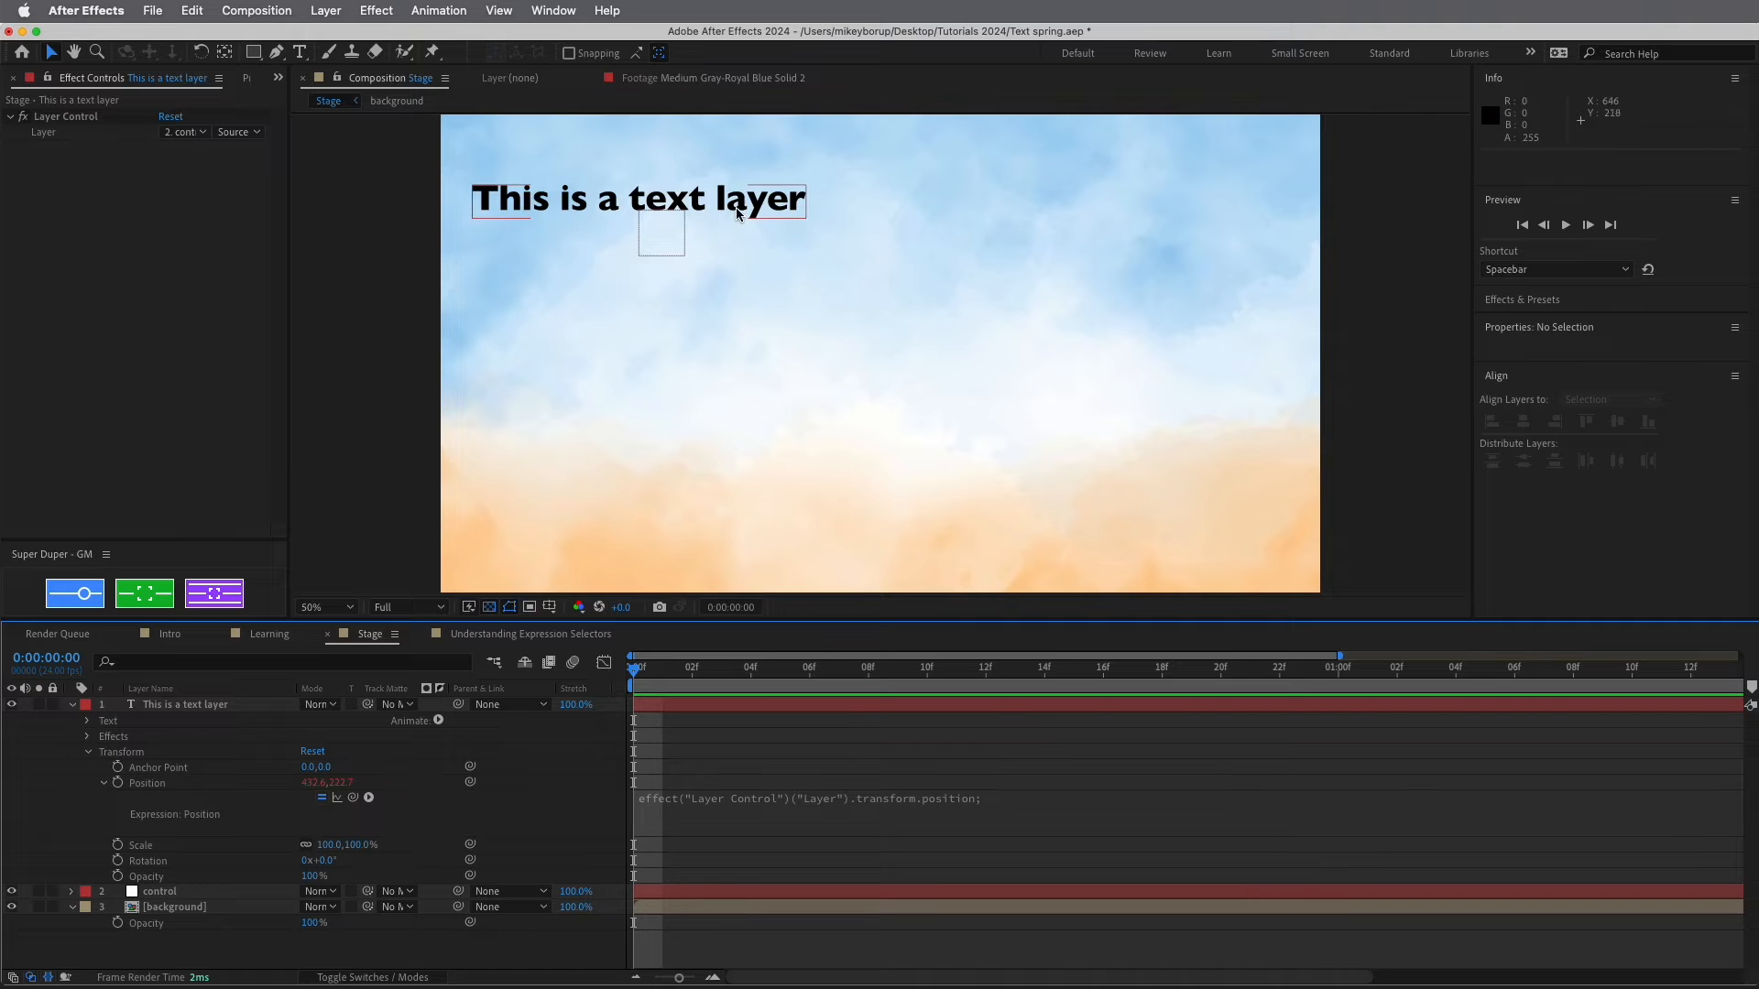
# Test-move the control null to confirm the text follows, then undo the move
pyautogui.click(672, 254)
pyautogui.moveTo(671, 254)
pyautogui.mouseDown()
pyautogui.moveTo(881, 293)
pyautogui.moveTo(966, 487)
pyautogui.moveTo(728, 210)
pyautogui.moveTo(655, 280)
pyautogui.mouseUp()
pyautogui.press('super+z')
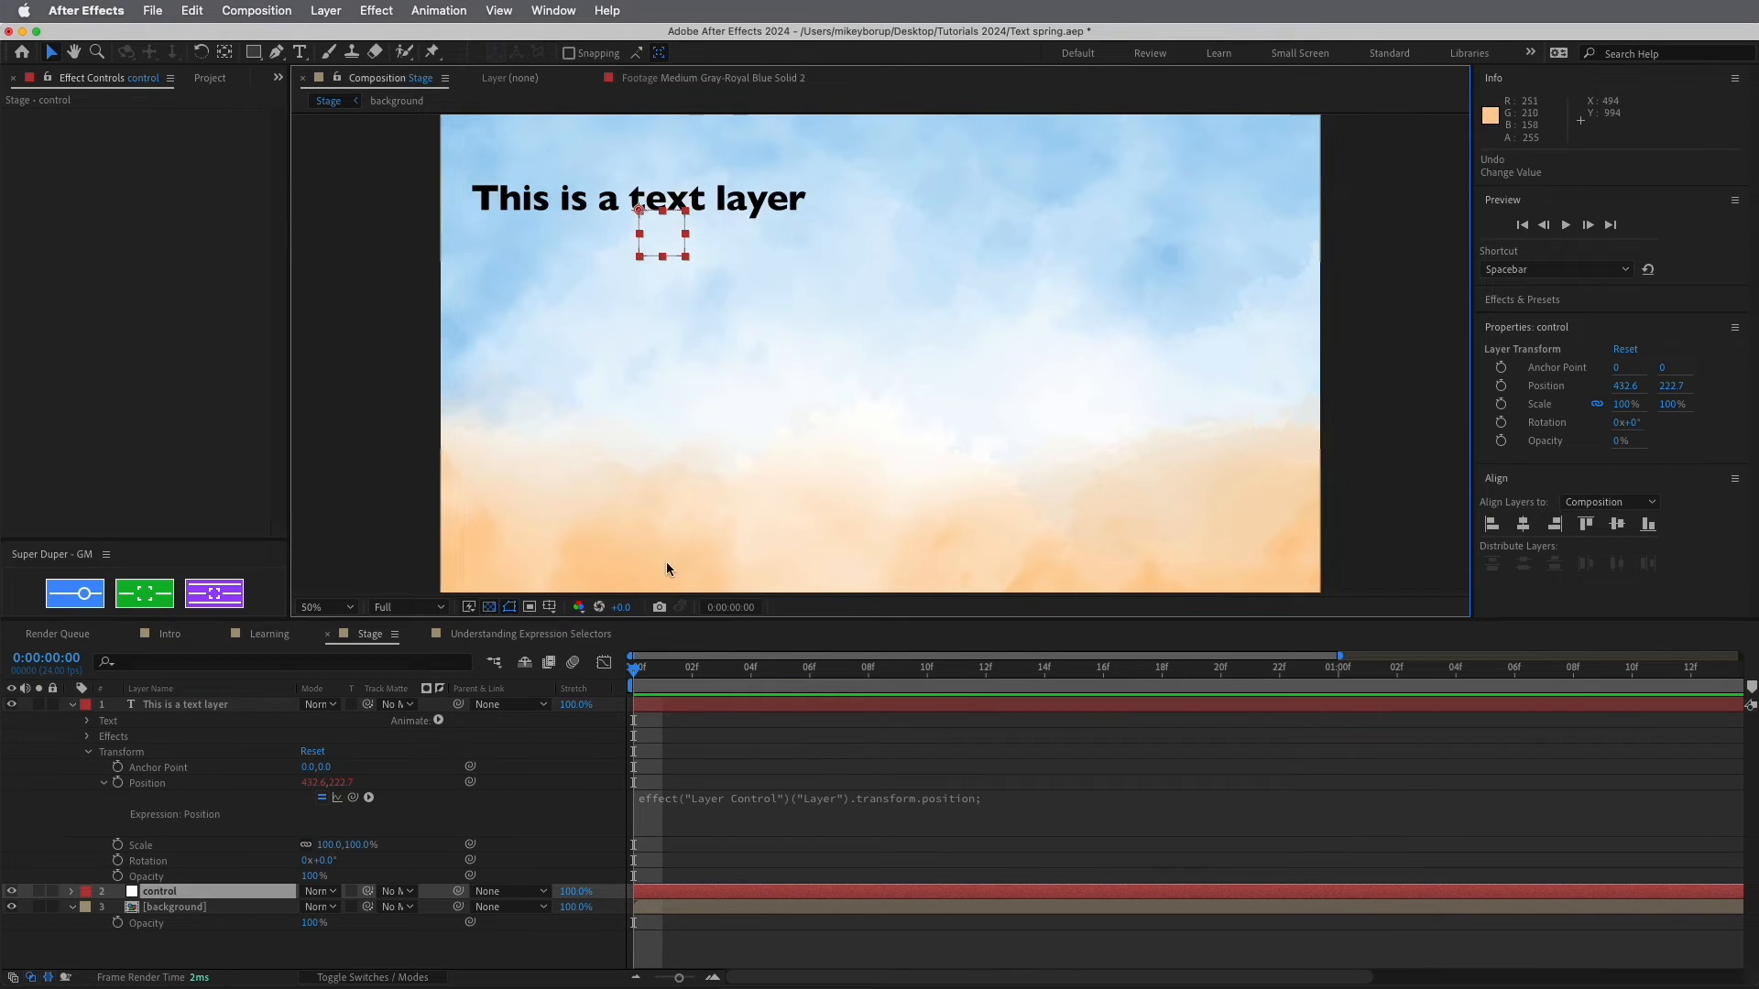
# Pick-whip the text layer's Anchor Point to its Position and trial-move the null, undoing it
pyautogui.click(163, 771)
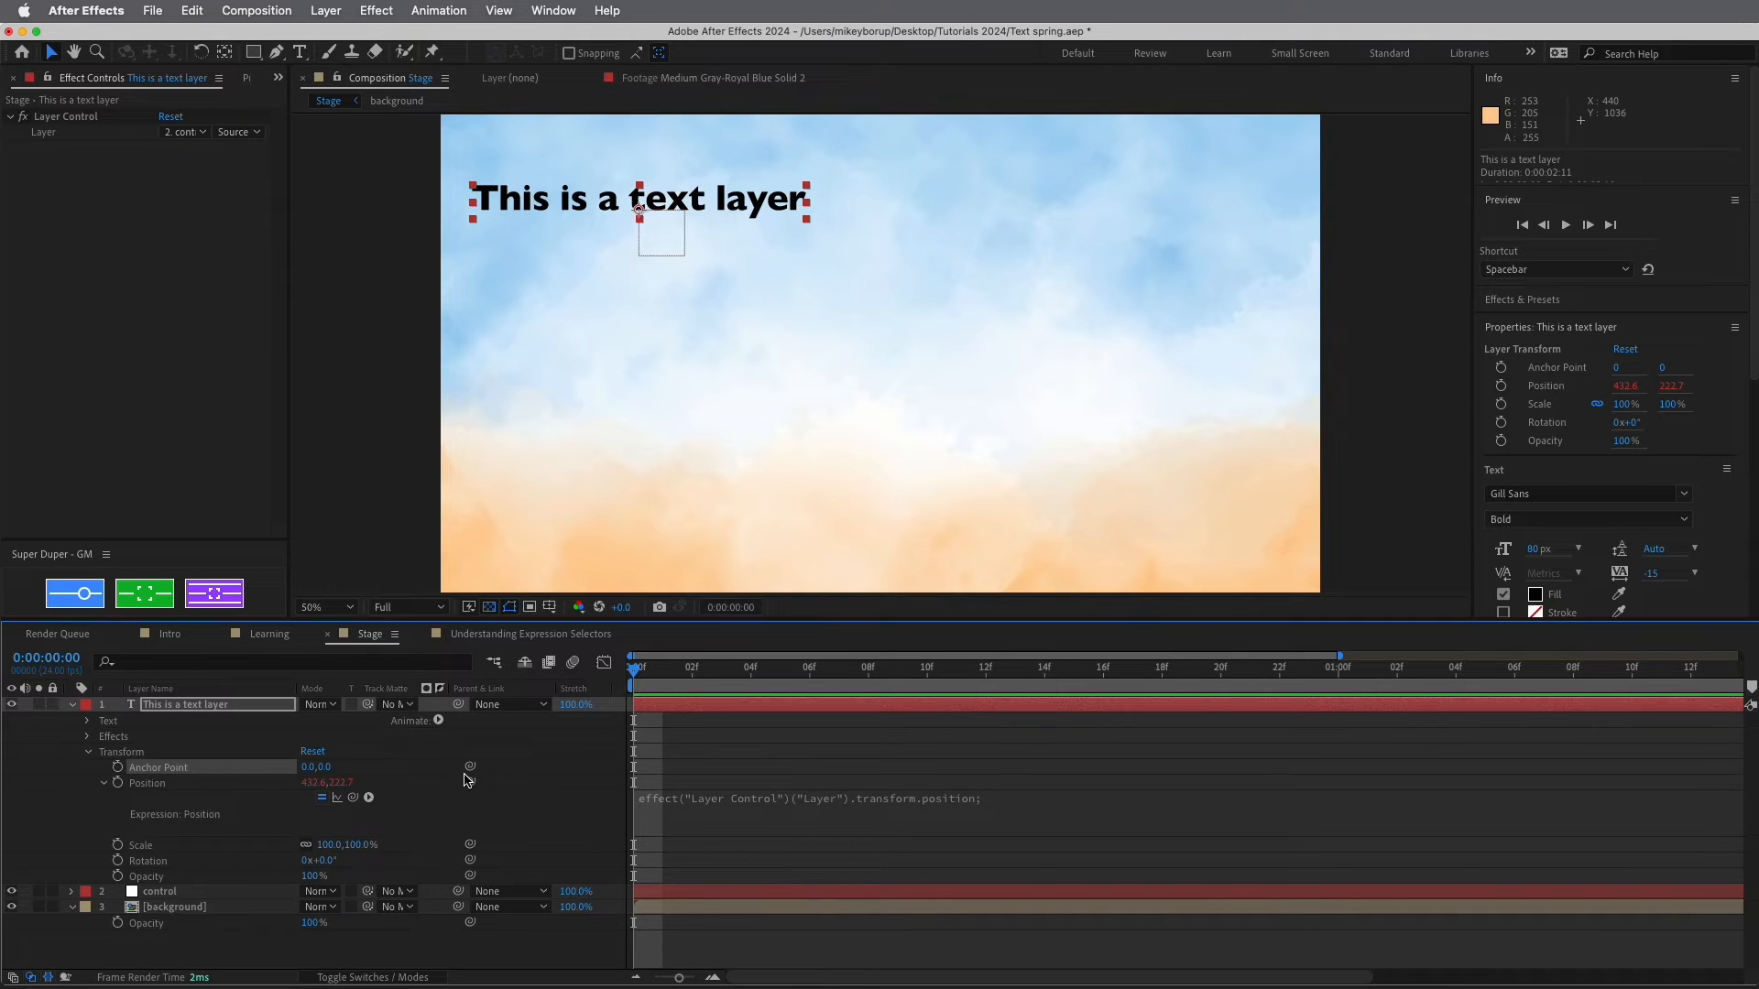
pyautogui.moveTo(469, 765); pyautogui.dragTo(148, 787)
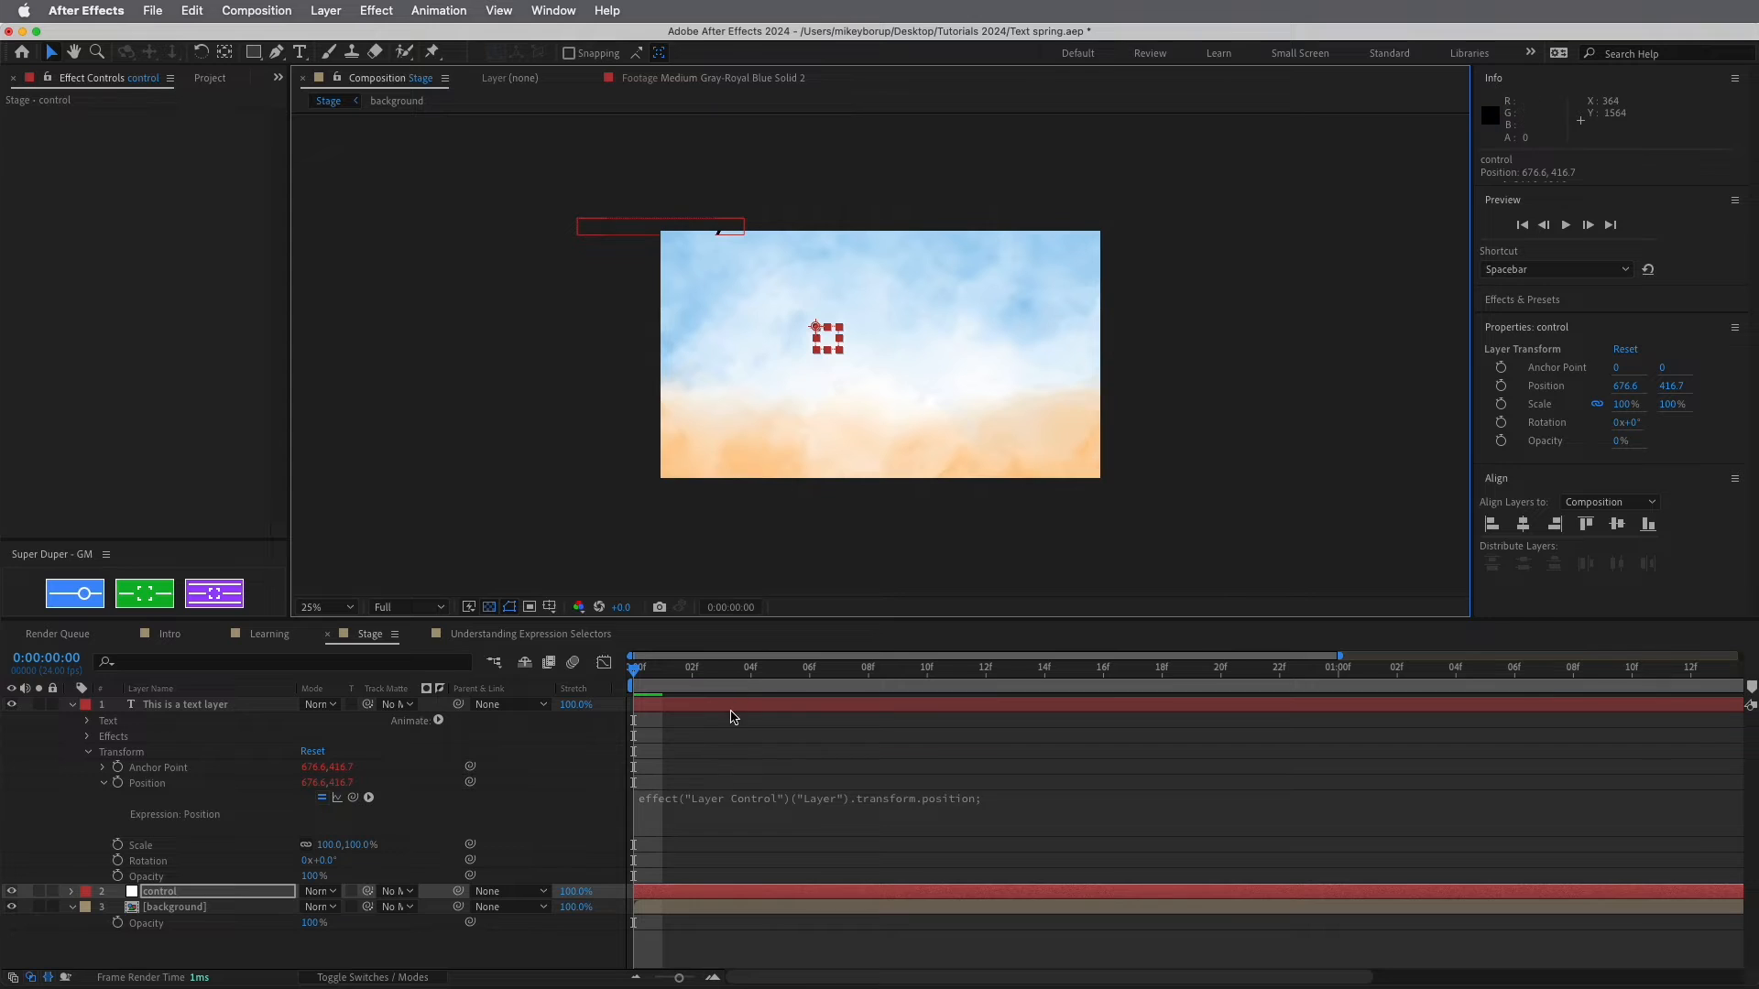
pyautogui.moveTo(831, 343)
pyautogui.mouseDown()
pyautogui.moveTo(631, 249)
pyautogui.moveTo(797, 350)
pyautogui.mouseUp()
pyautogui.press('super+z')
# Move the control null to the comp centre at 972.6, 536.7 and collapse the Transform group
pyautogui.click(775, 751)
pyautogui.click(773, 708)
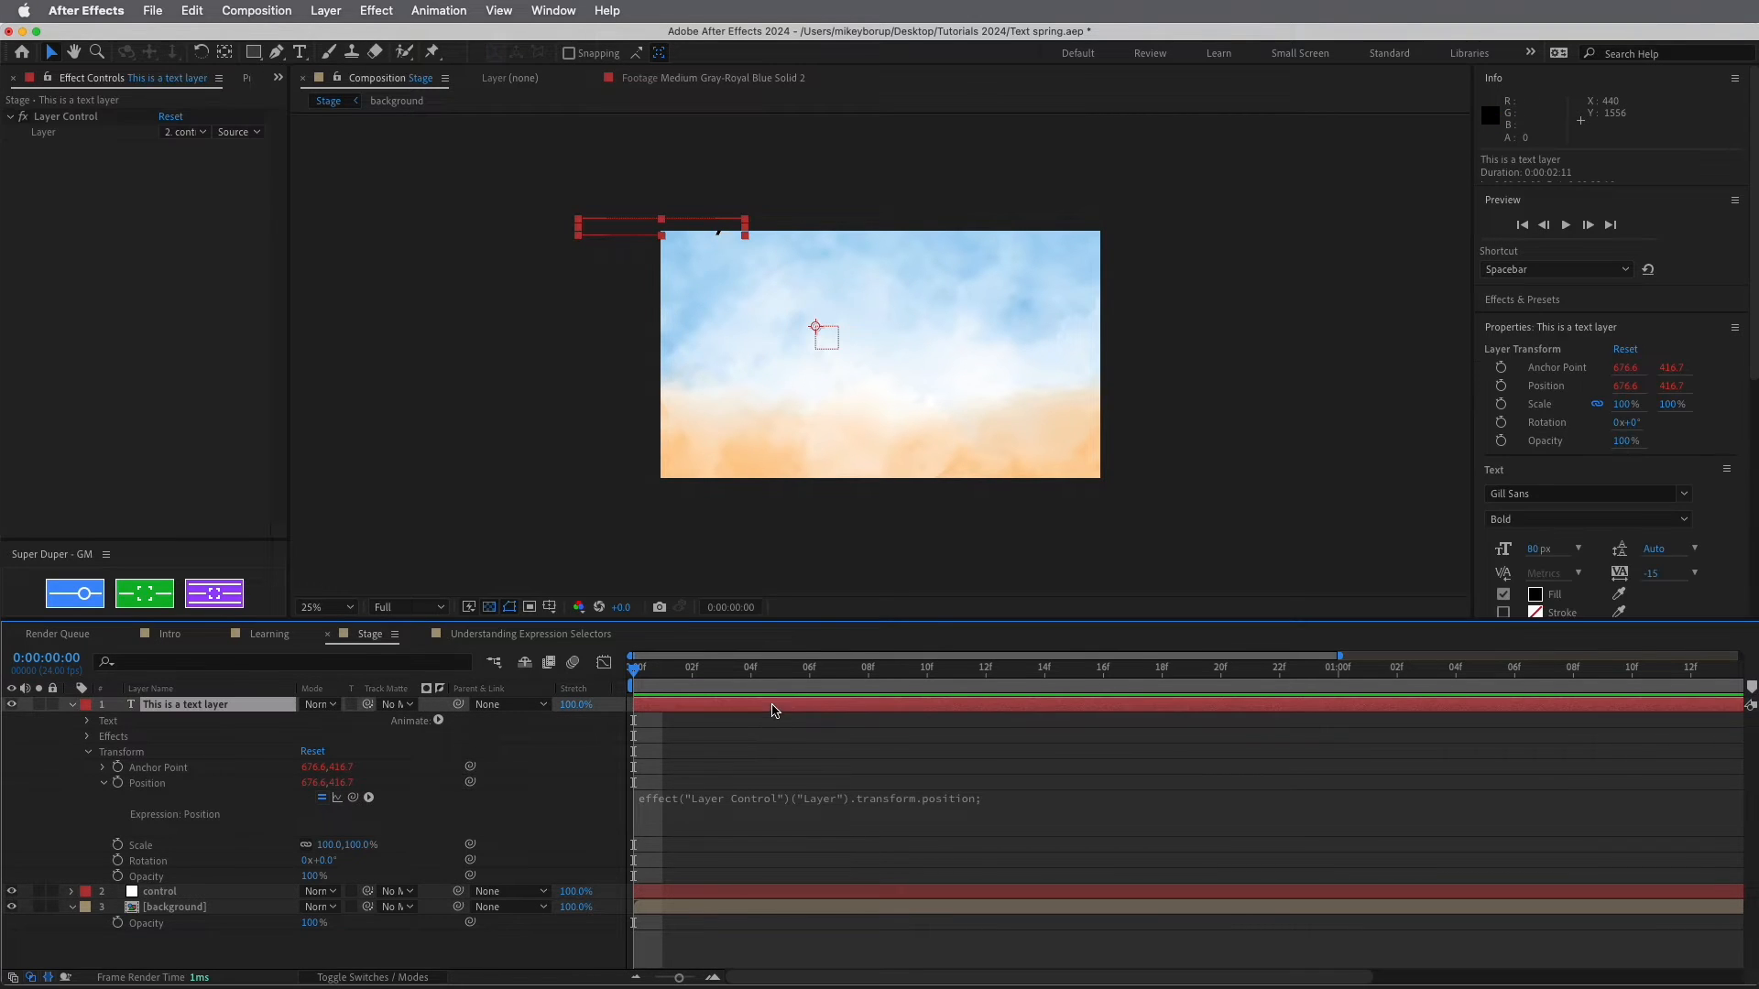
pyautogui.press('.')
pyautogui.press('.')
pyautogui.moveTo(471, 141); pyautogui.dragTo(890, 312)
pyautogui.press('.')
pyautogui.moveTo(917, 348); pyautogui.dragTo(1119, 412)
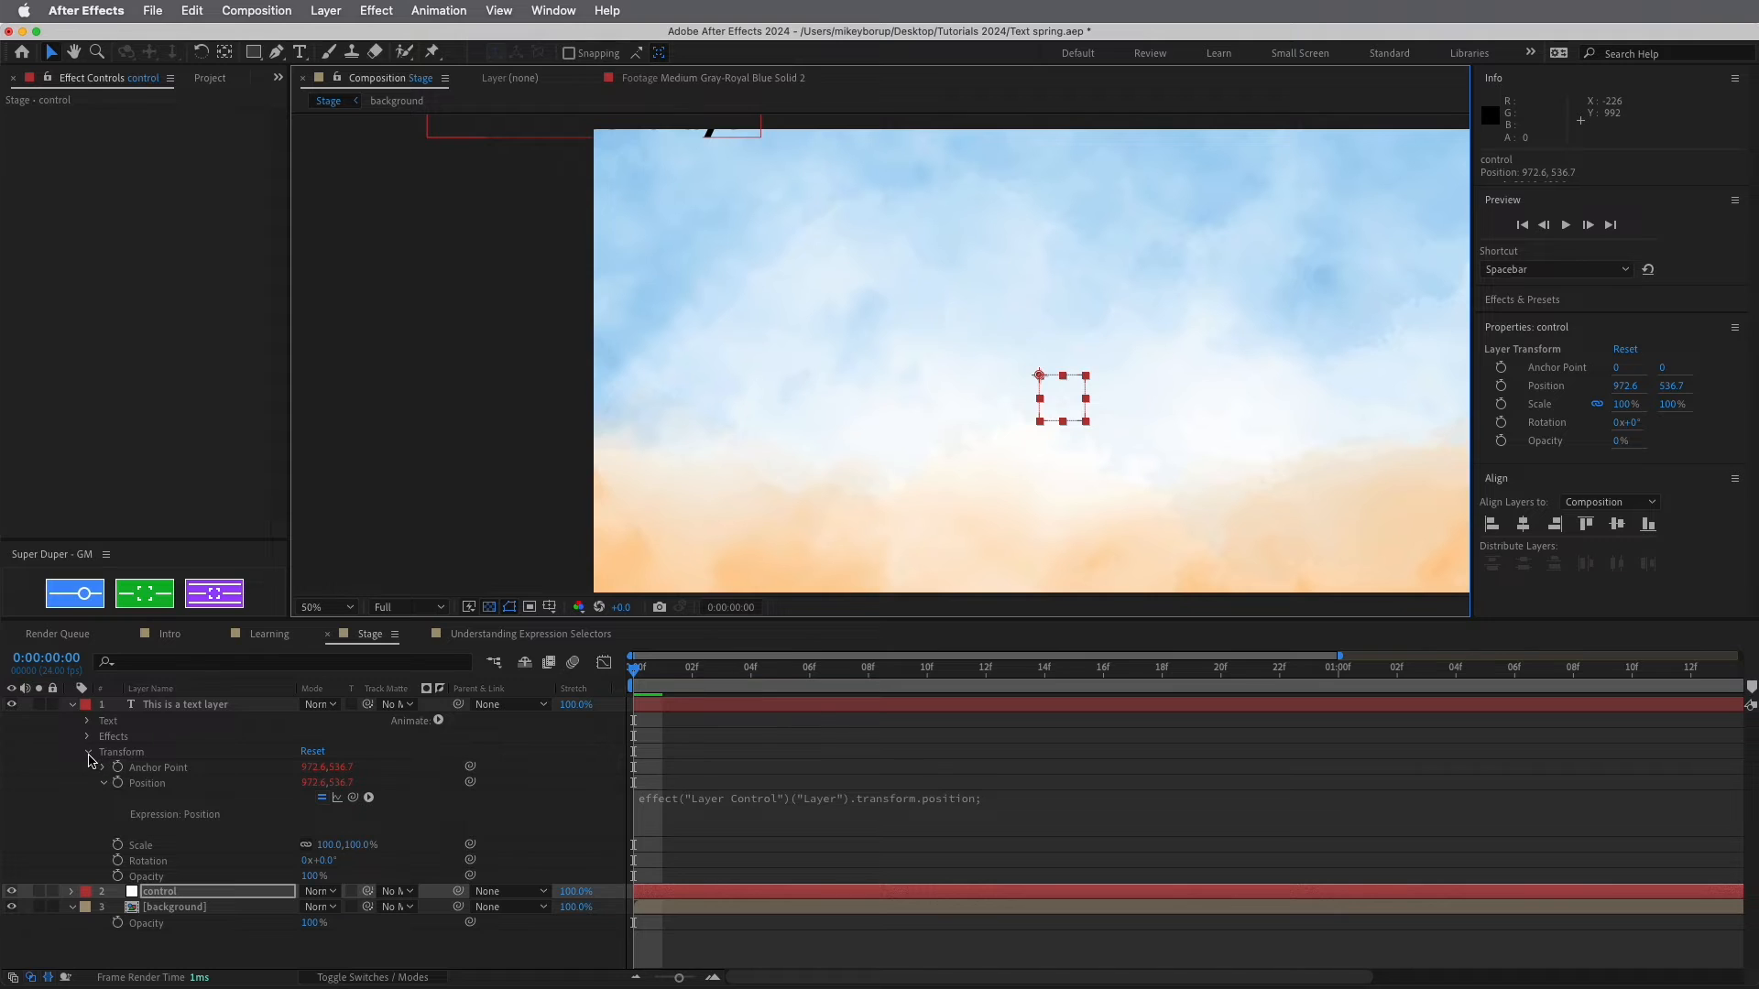
pyautogui.click(89, 752)
pyautogui.click(172, 720)
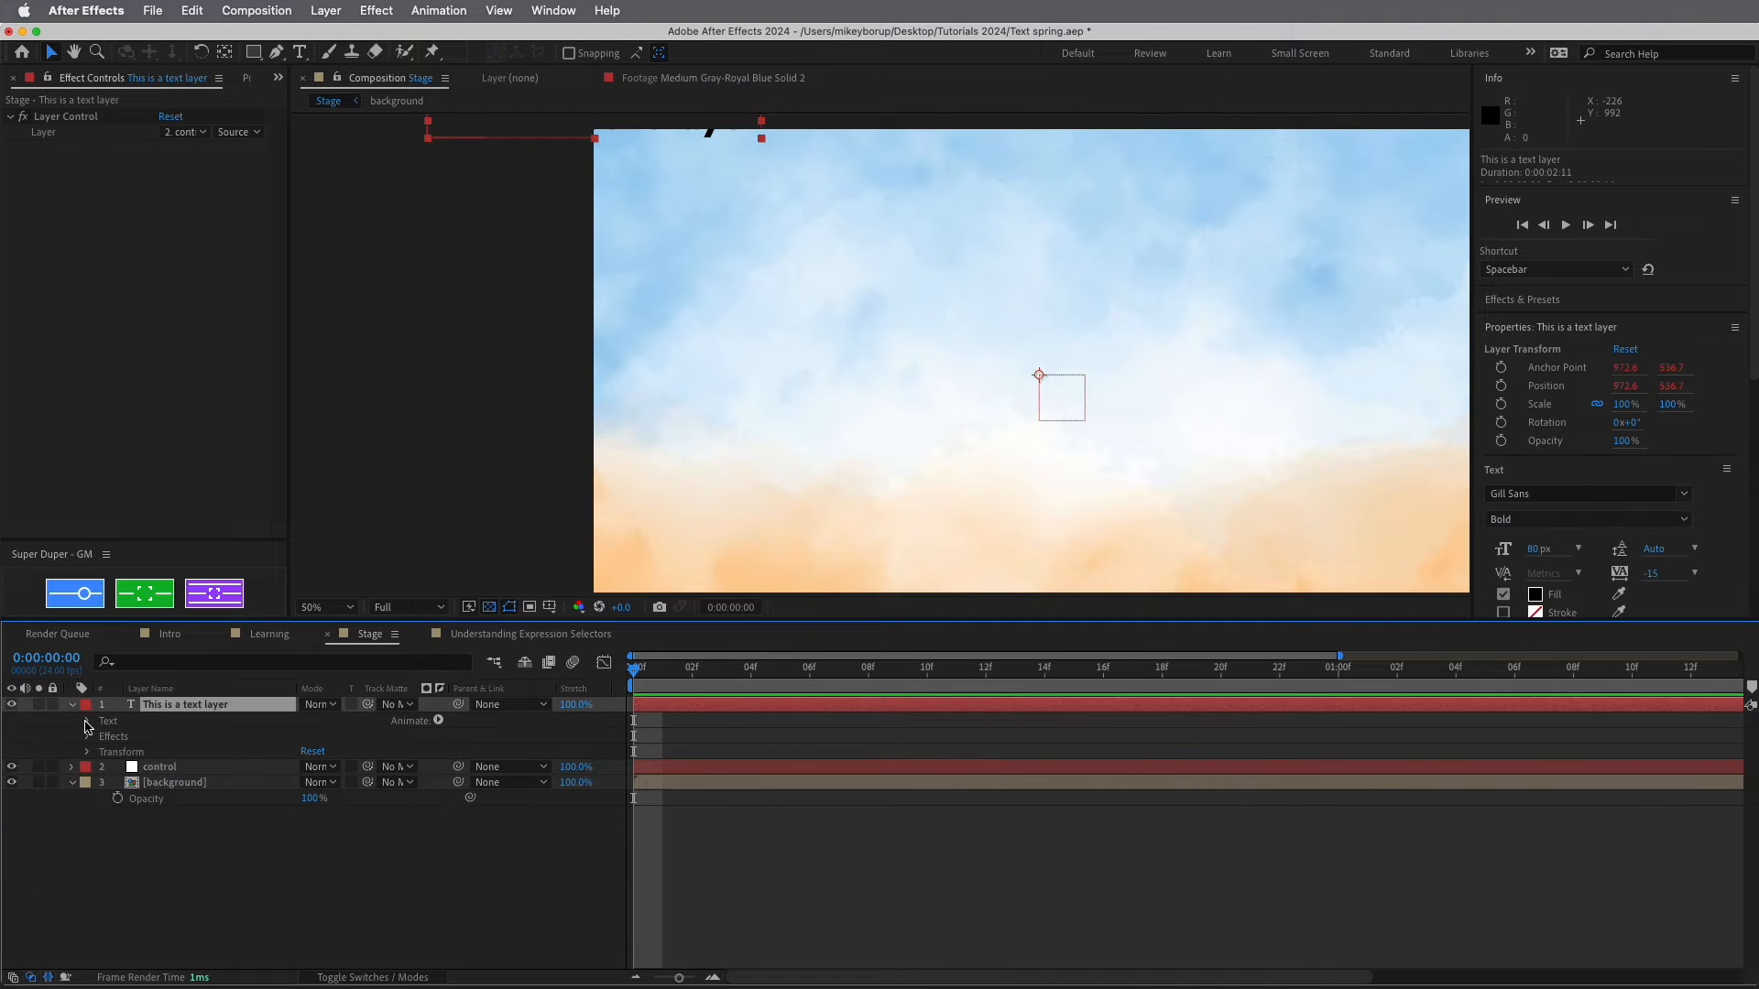
# Add a Position text animator (Animator 1) to the text layer and fit the comp in view
pyautogui.click(88, 723)
pyautogui.click(439, 721)
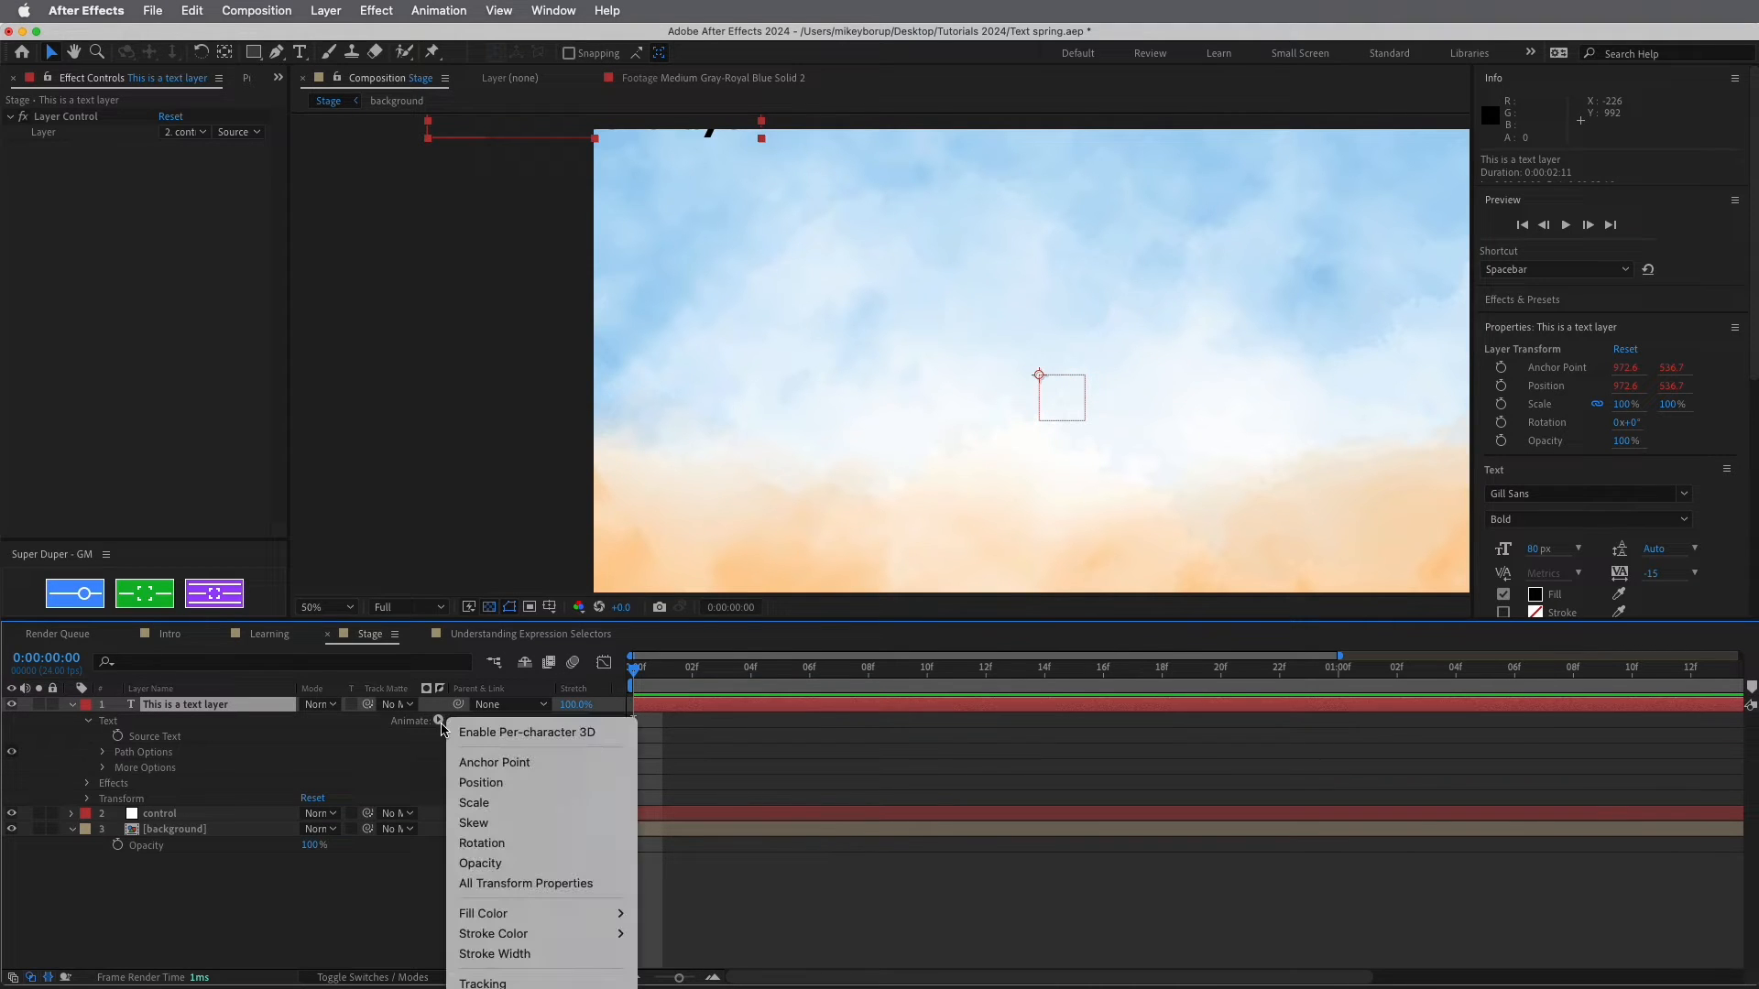
pyautogui.click(494, 782)
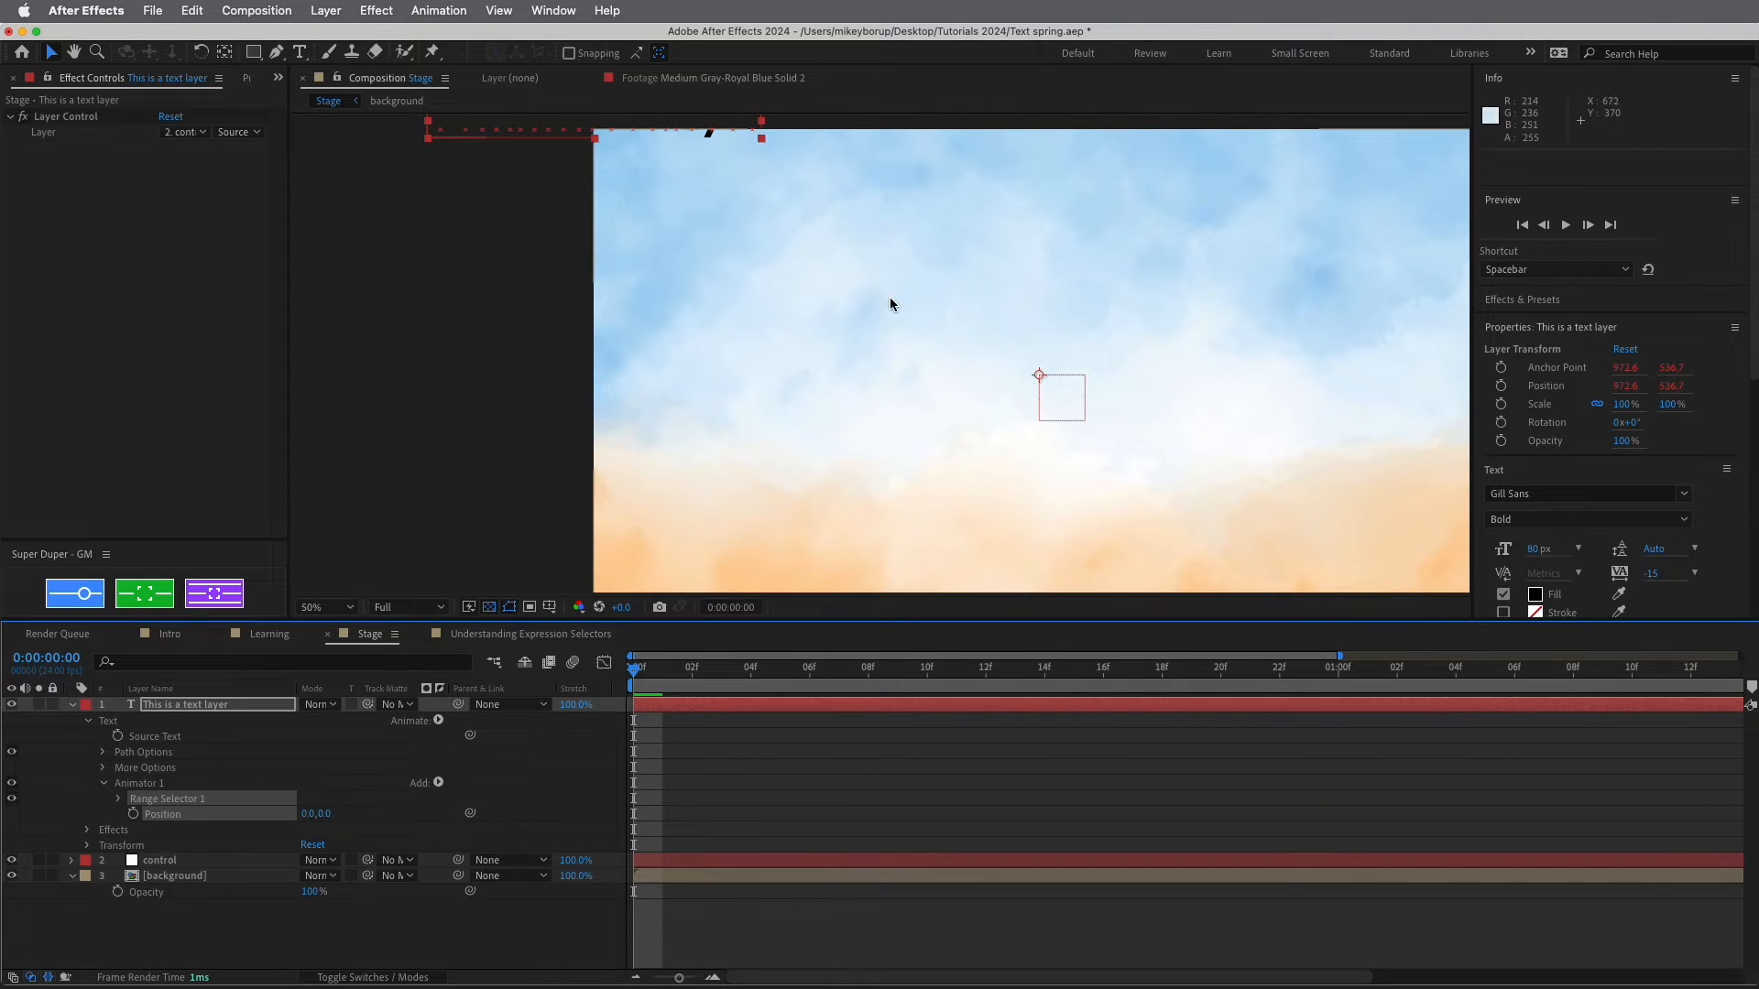
pyautogui.click(328, 607)
pyautogui.click(331, 436)
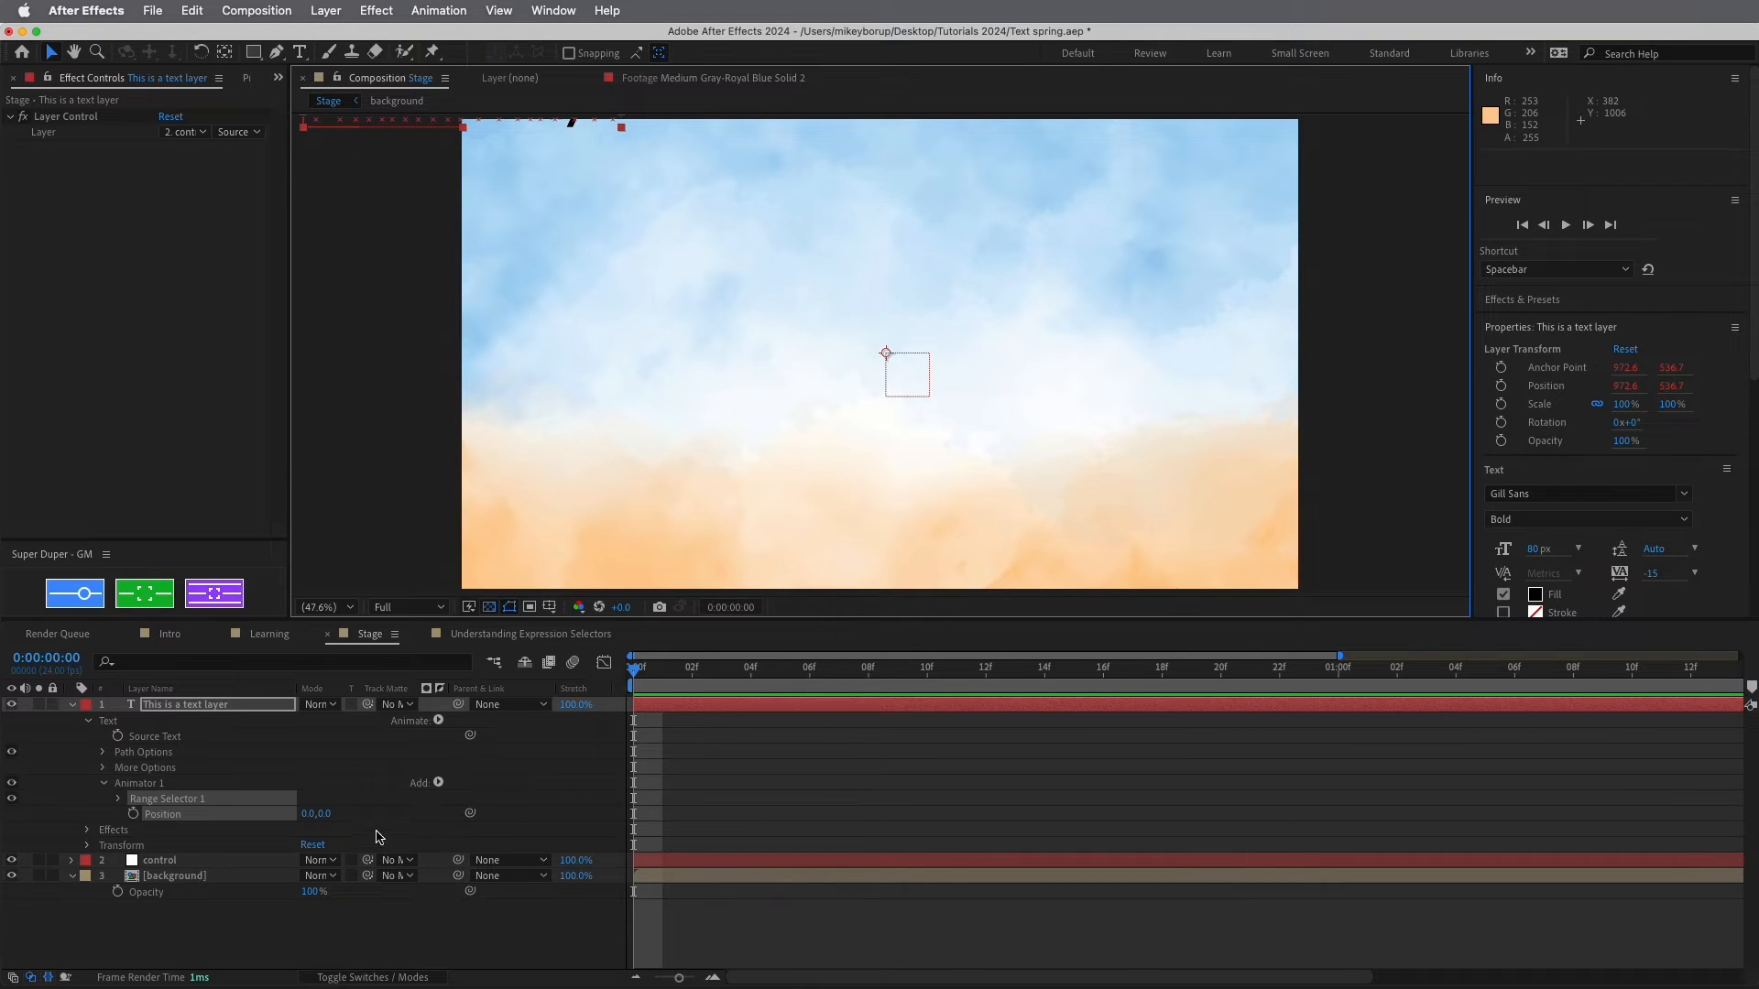
# Give Animator 1's Position the expression [thisComp.width,thisComp.height], offsetting the text by 1920,1080
pyautogui.keyDown('alt'); pyautogui.click(133, 815); pyautogui.keyUp('alt')
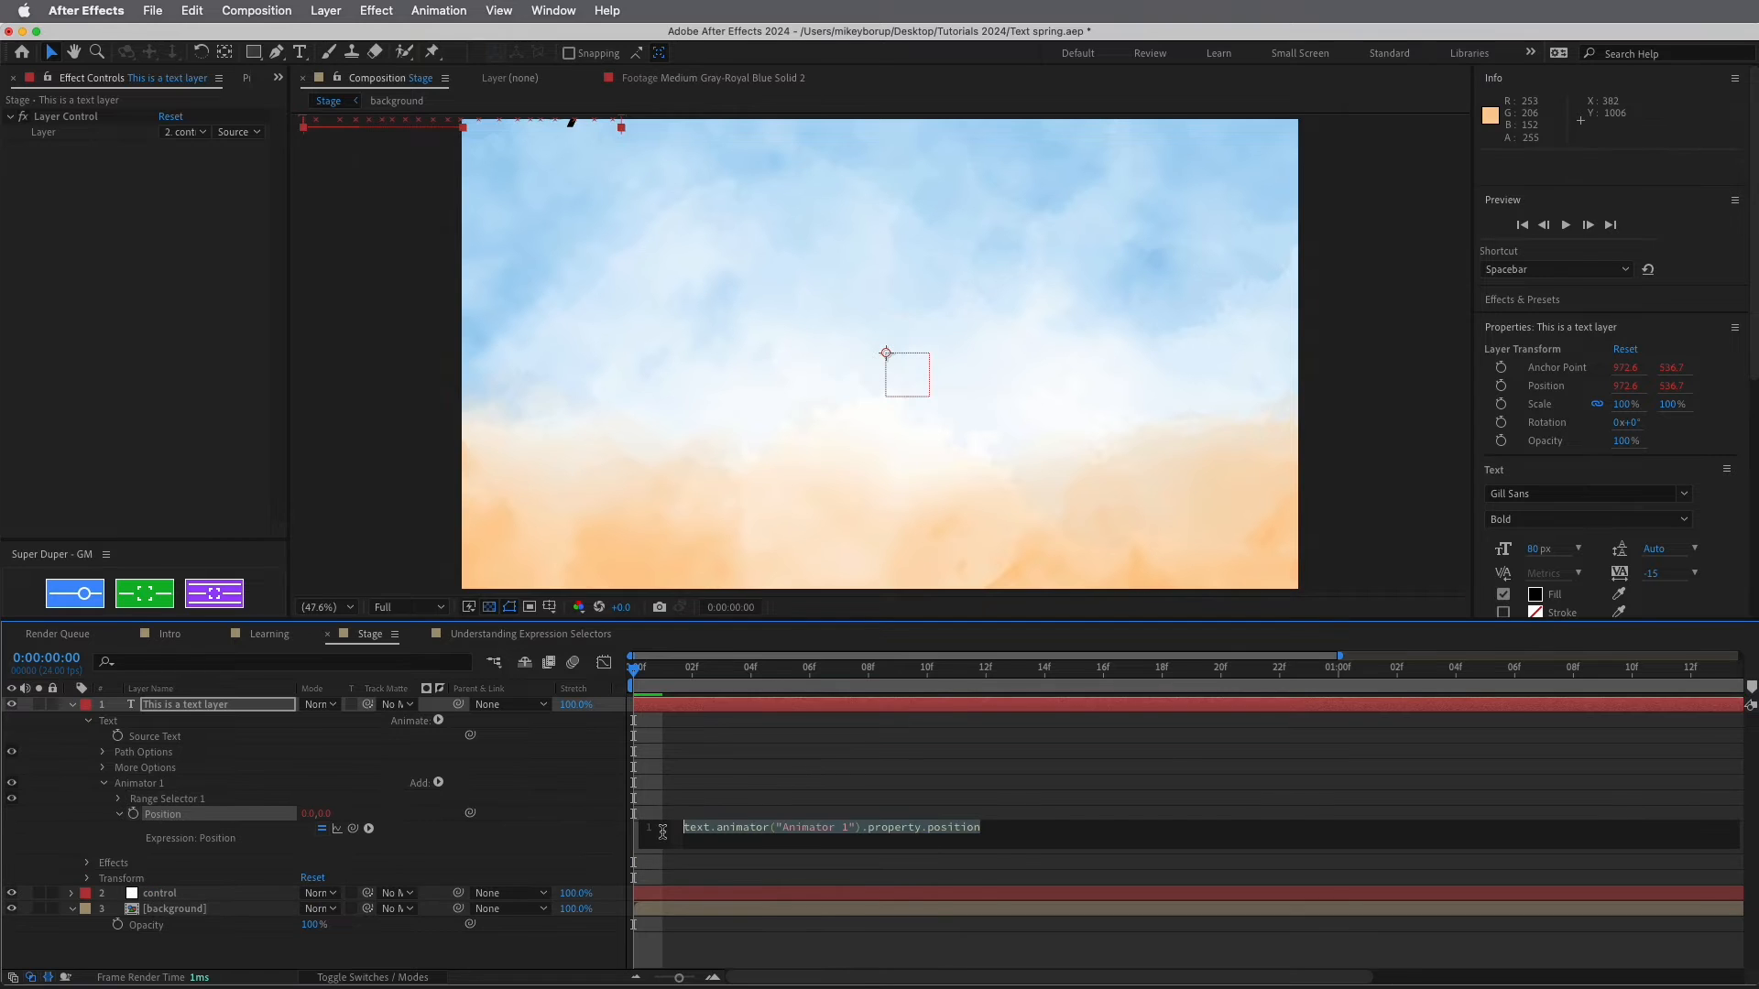
pyautogui.press('BackSpace')
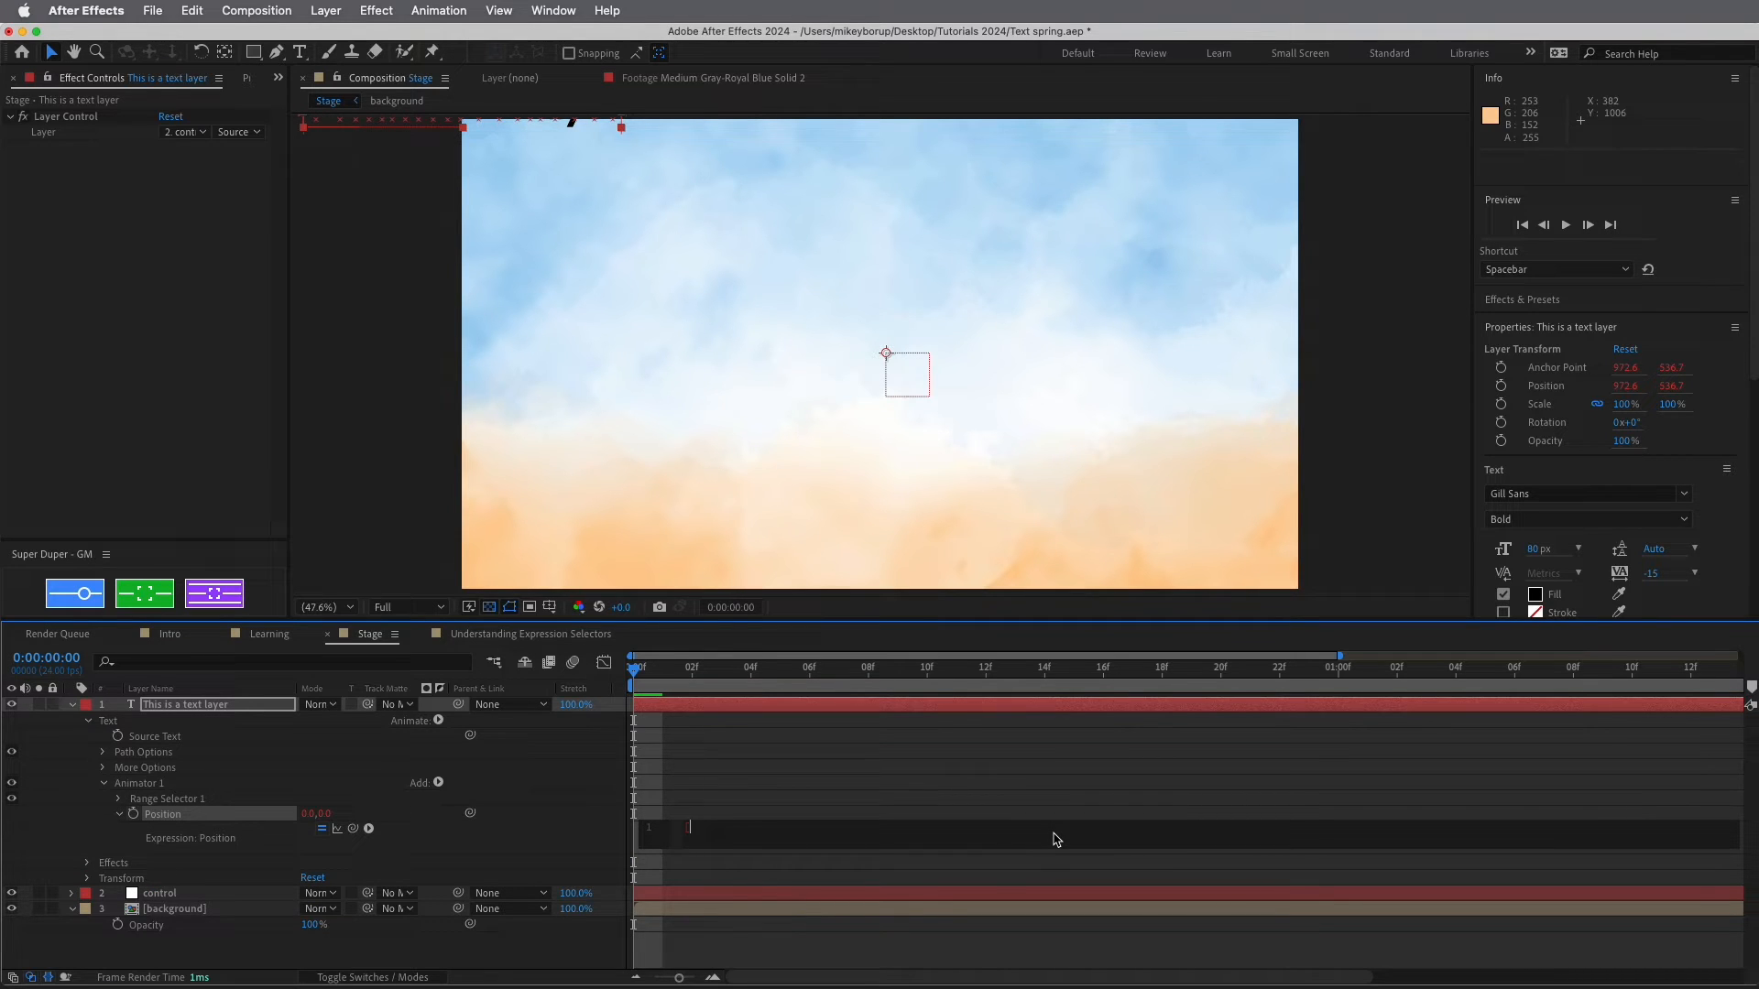
pyautogui.write('thisComp.width.thisComp')
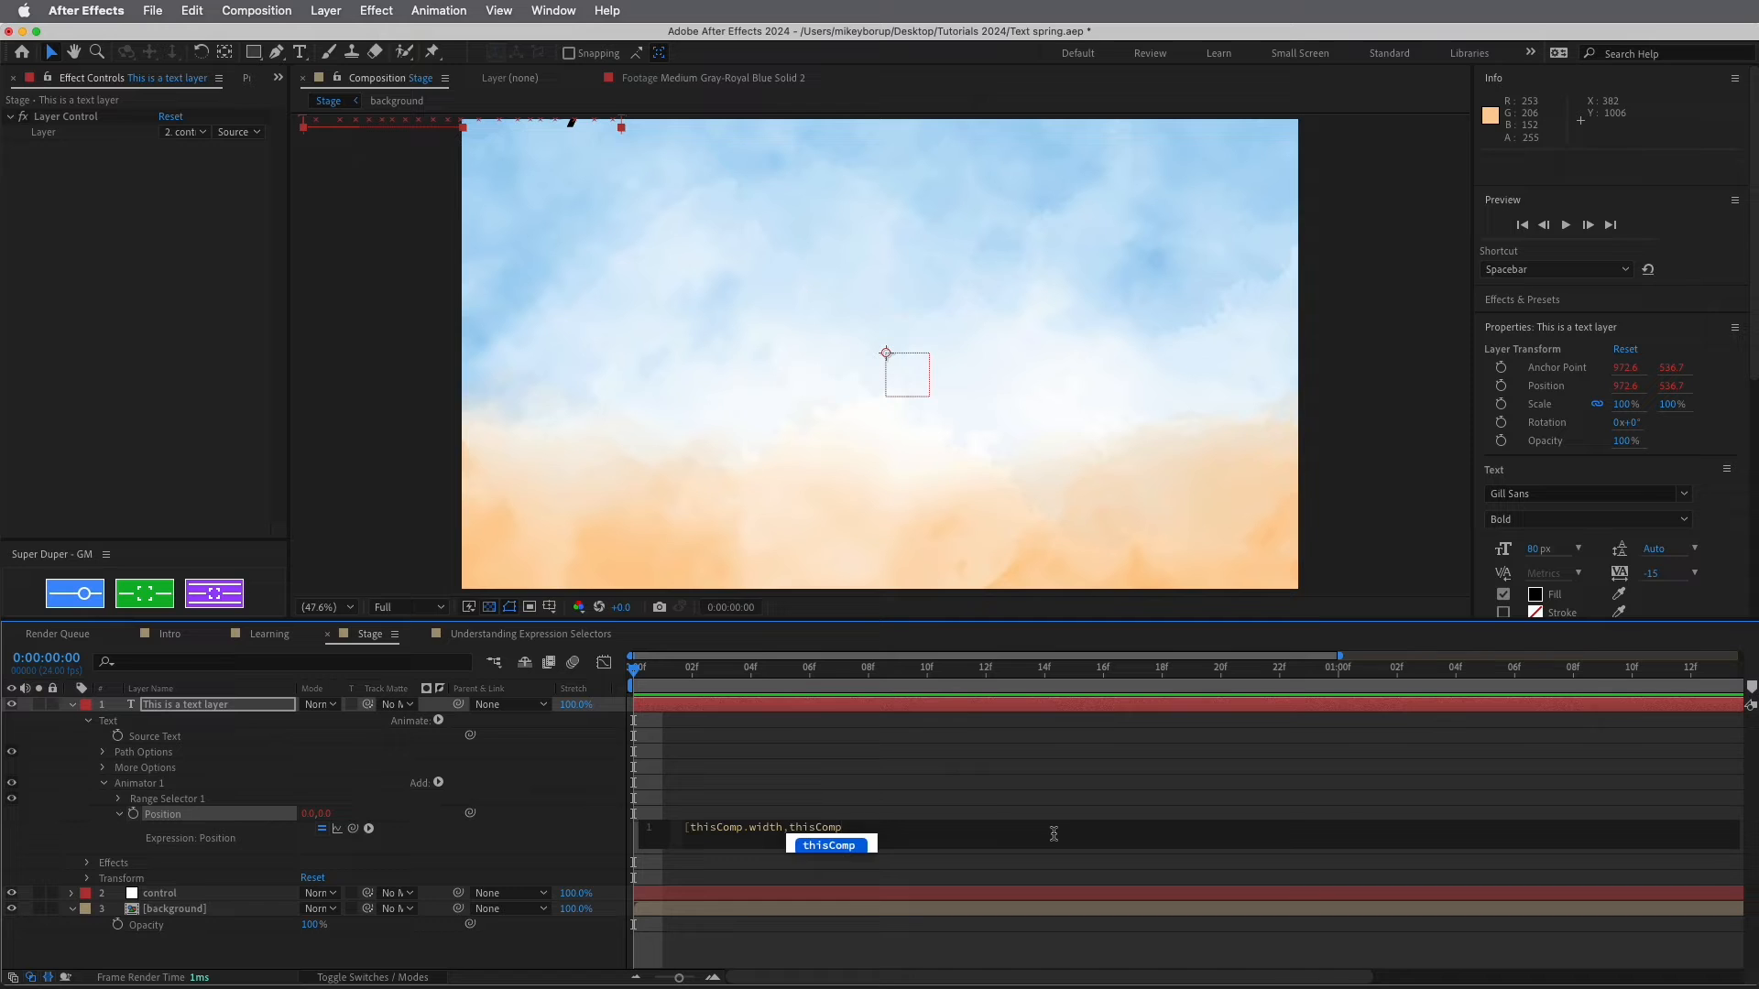
pyautogui.write('.height')
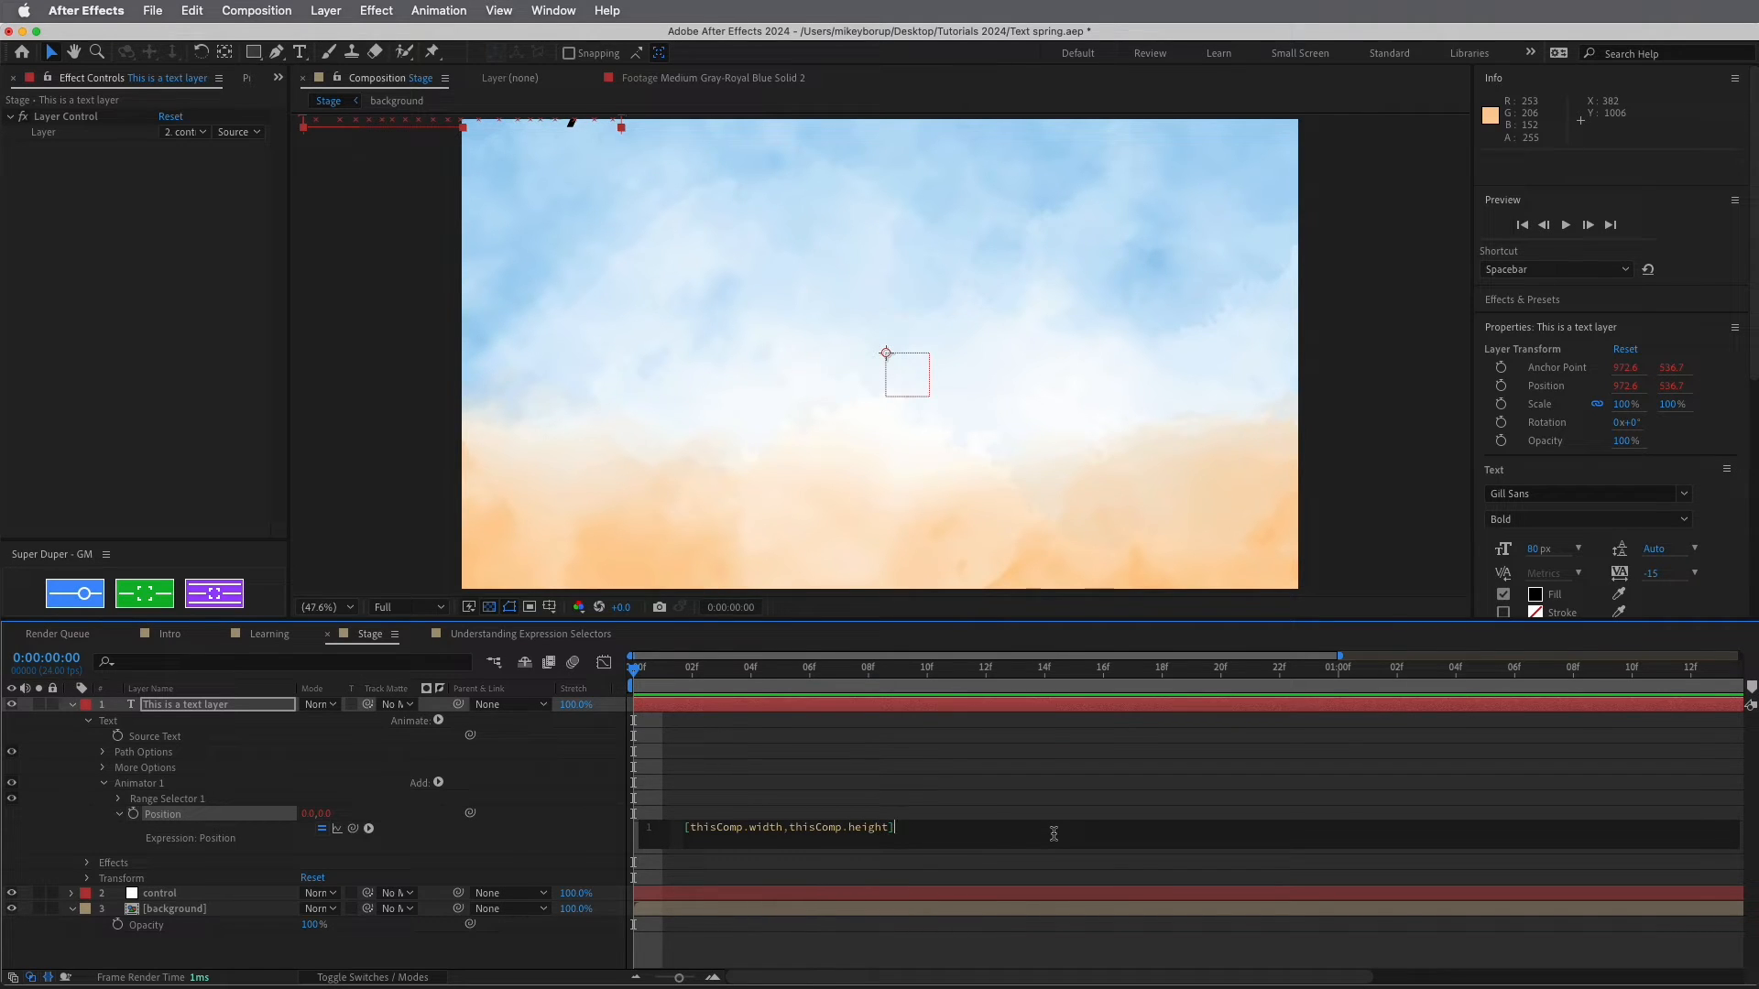
pyautogui.click(1007, 806)
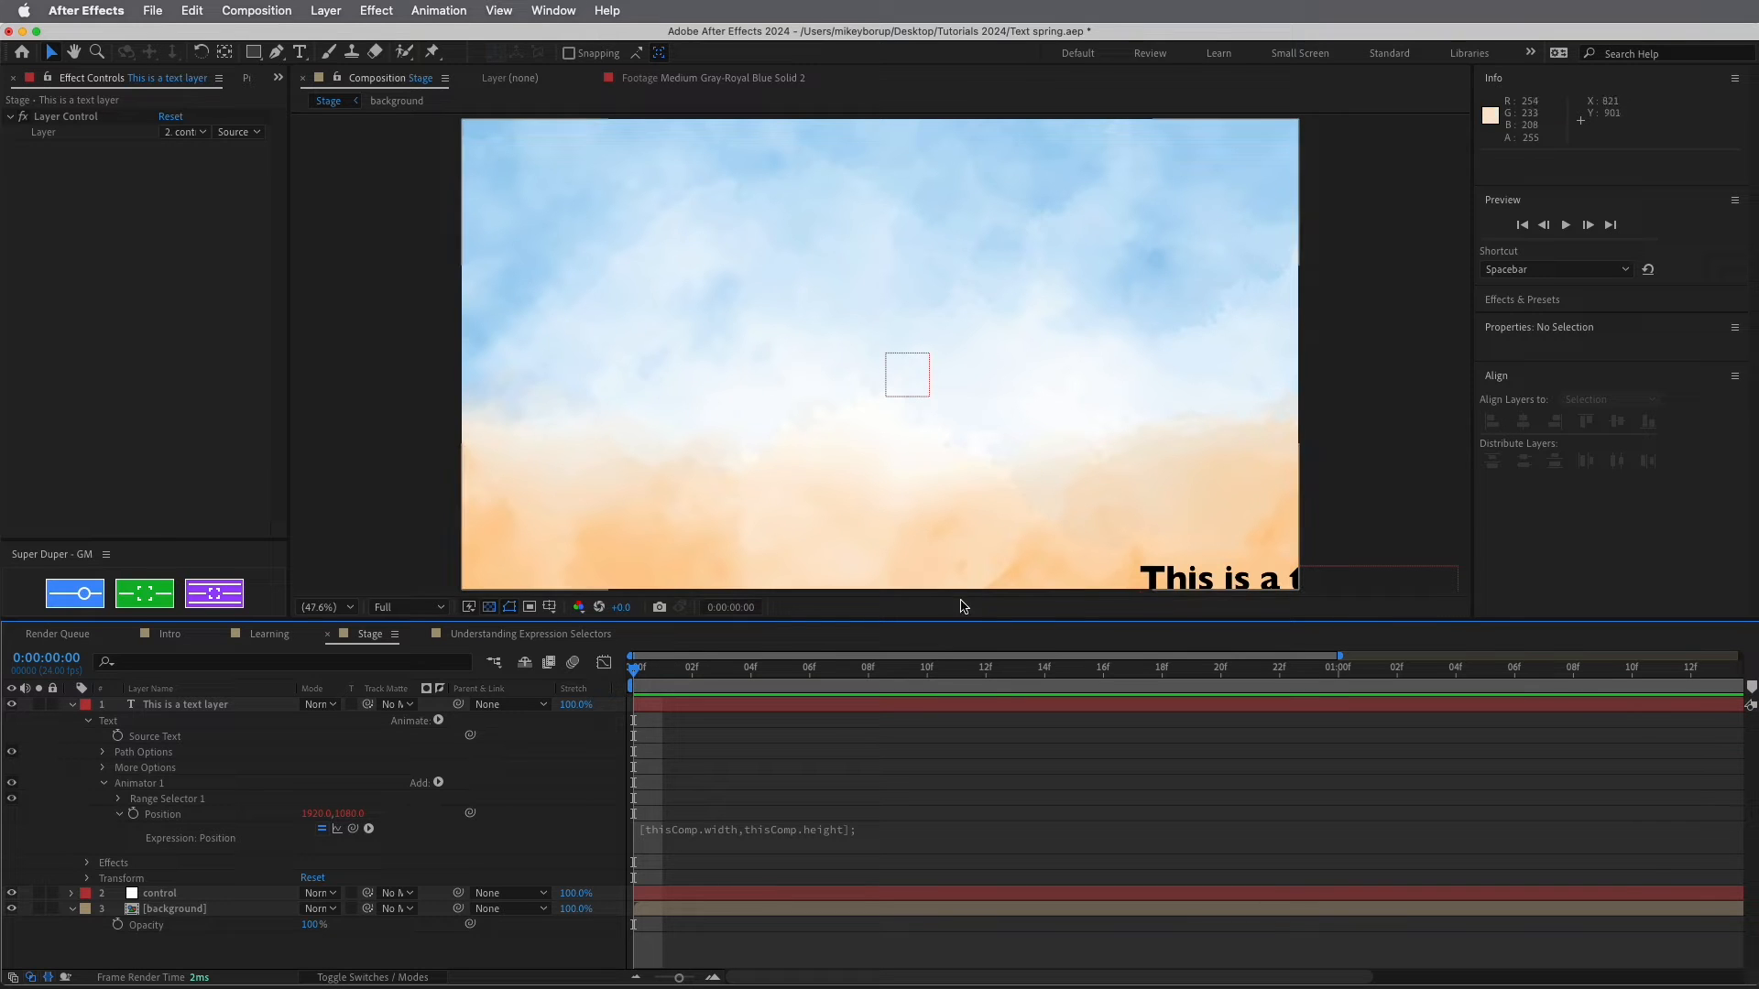
# Replace Animator 1's Range Selector 1 with an Expression Selector
pyautogui.click(163, 798)
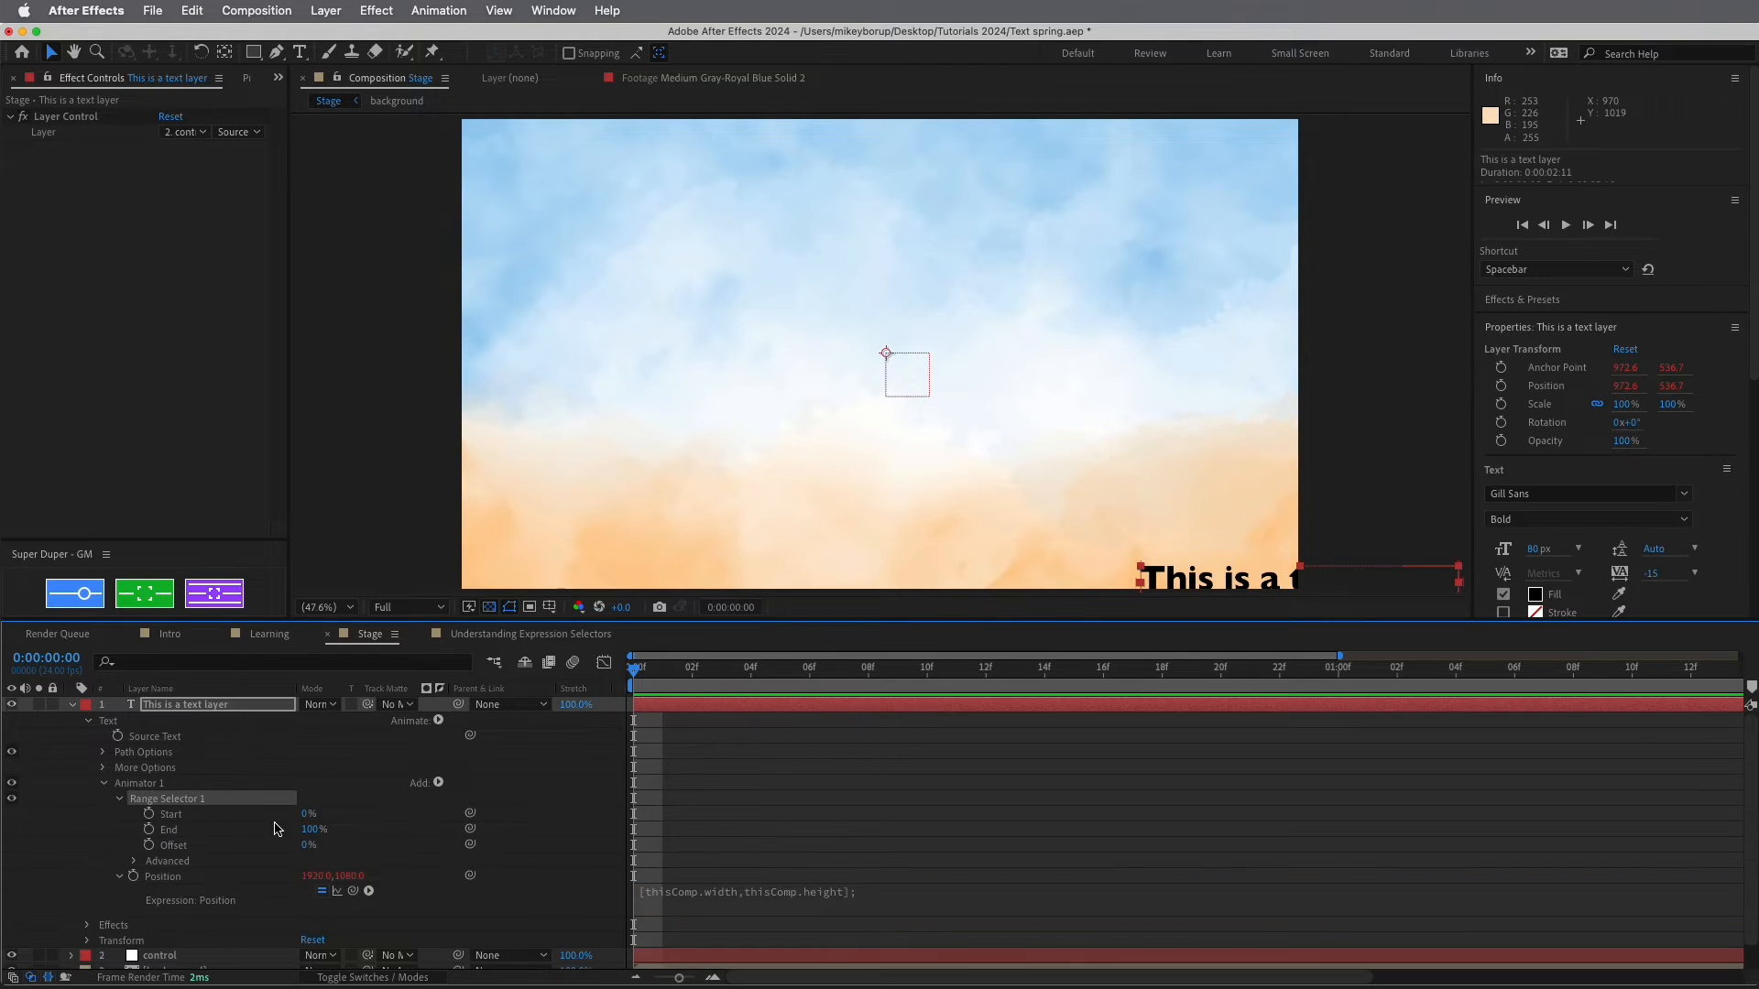
pyautogui.moveTo(307, 831); pyautogui.dragTo(246, 825)
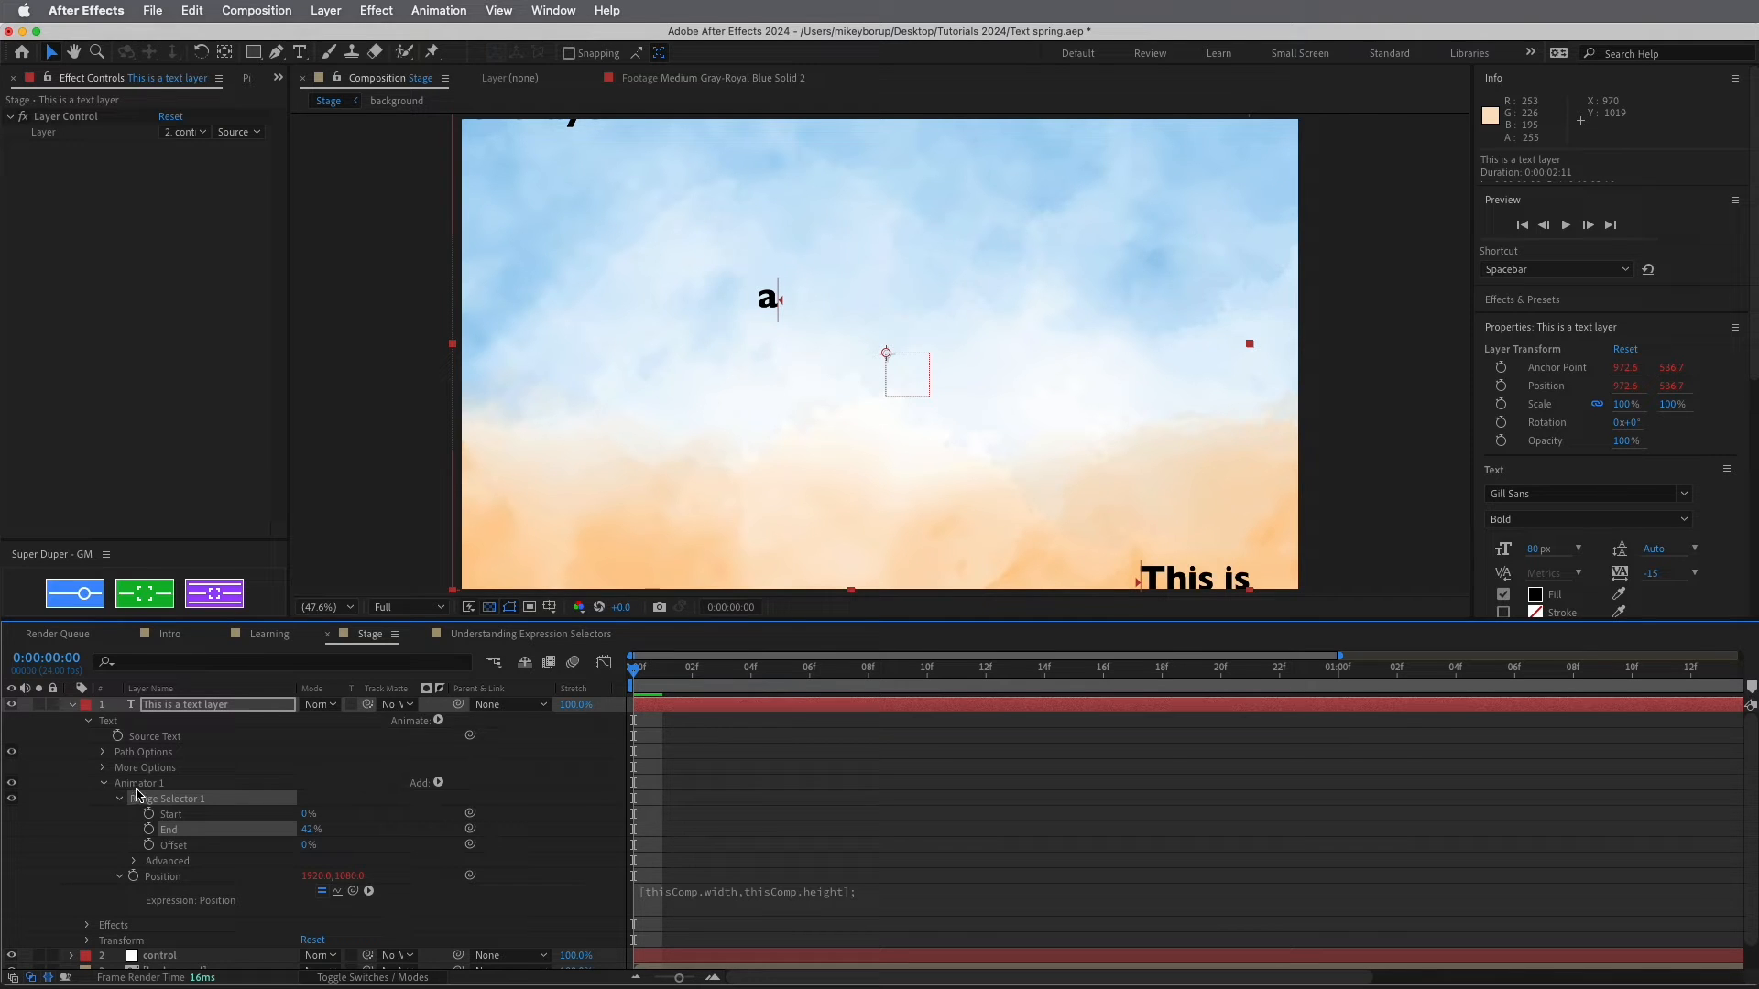
pyautogui.click(162, 804)
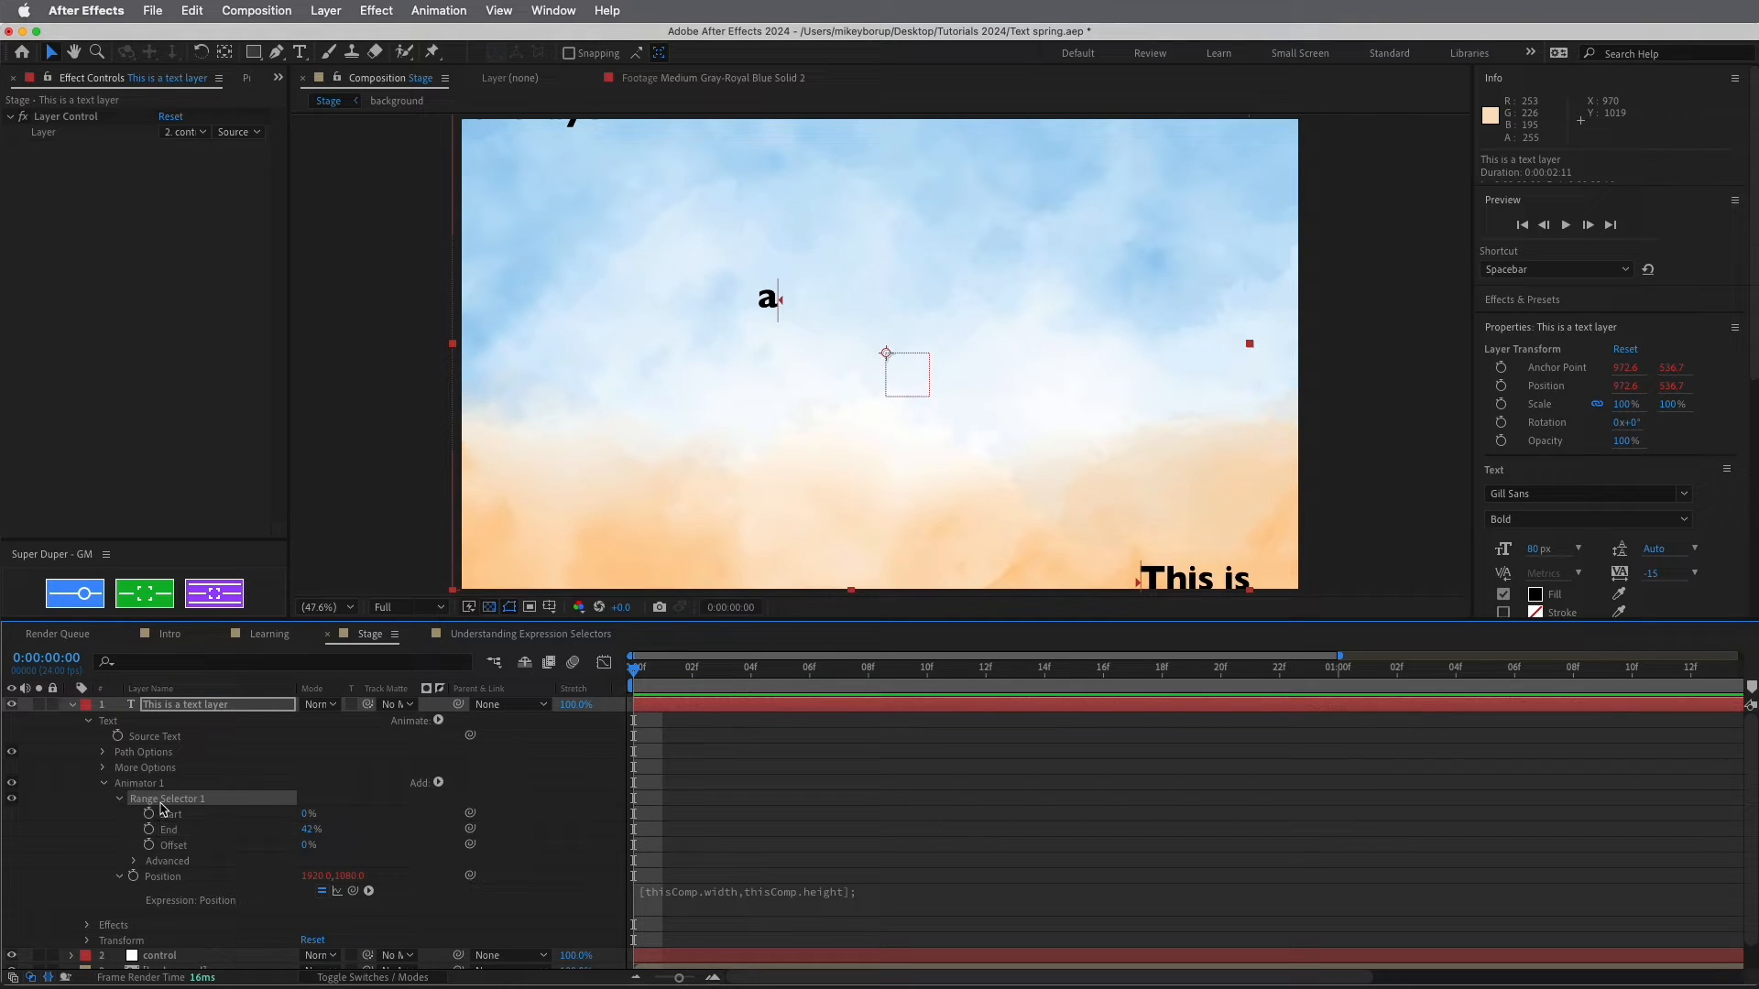
pyautogui.press('Delete')
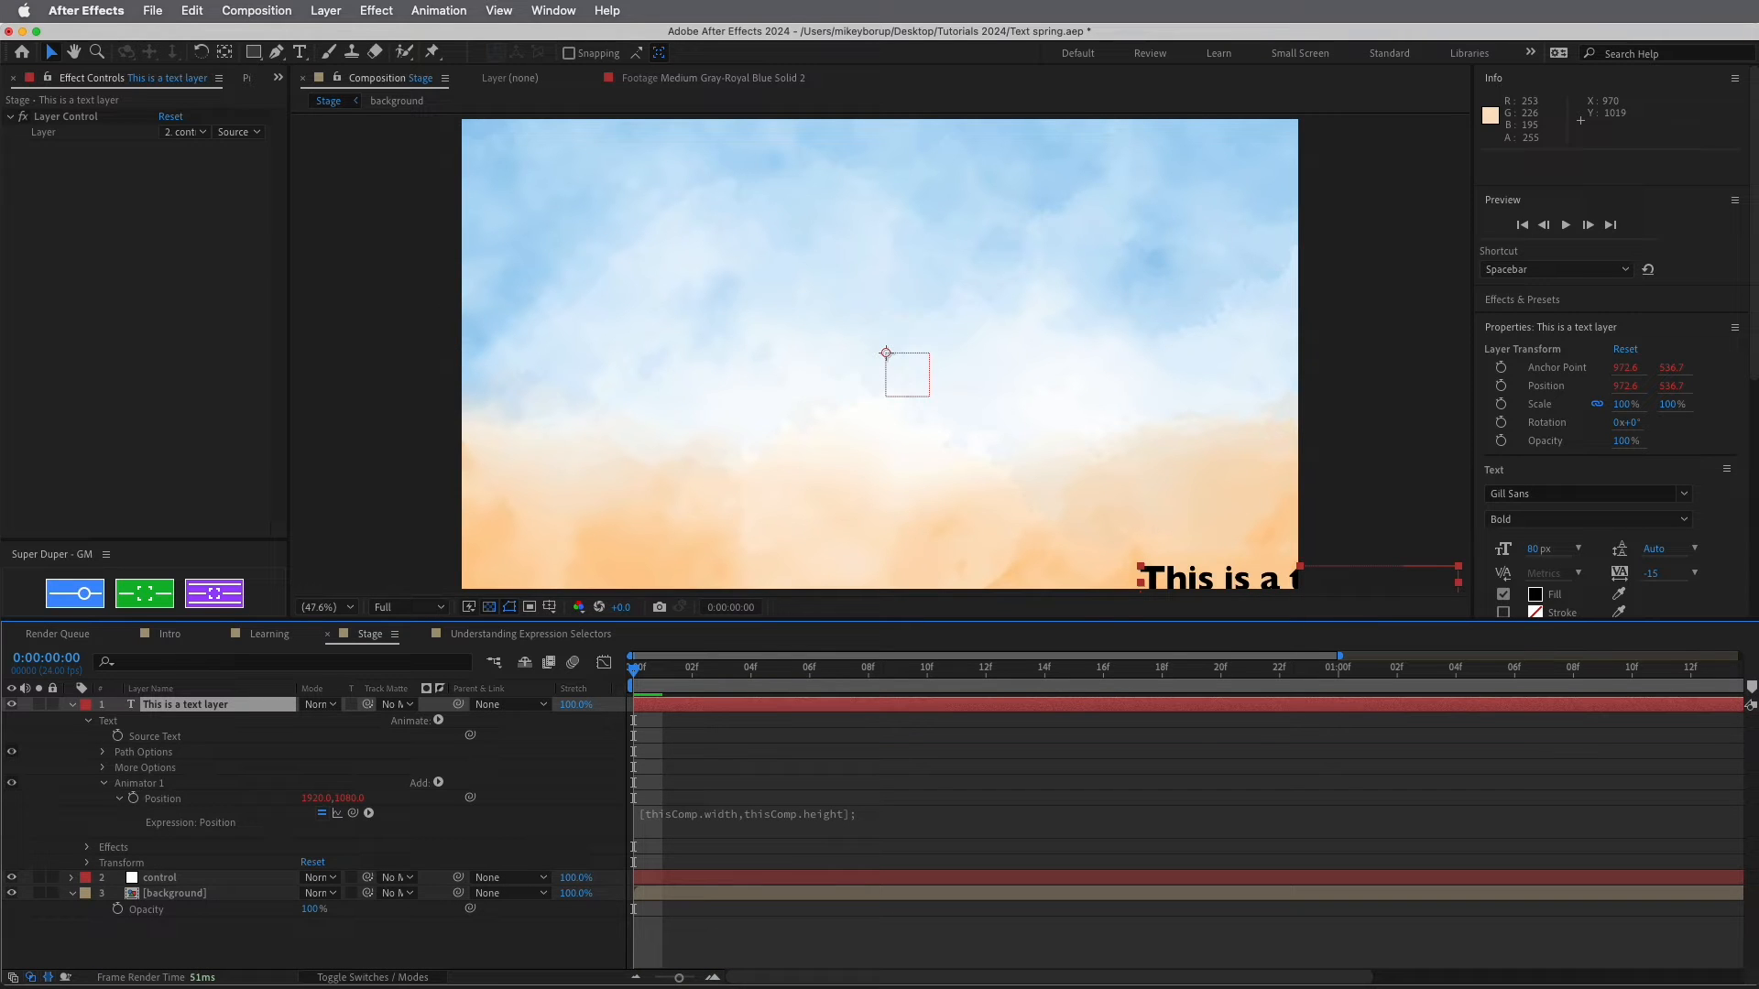
pyautogui.click(437, 783)
pyautogui.moveTo(476, 805)
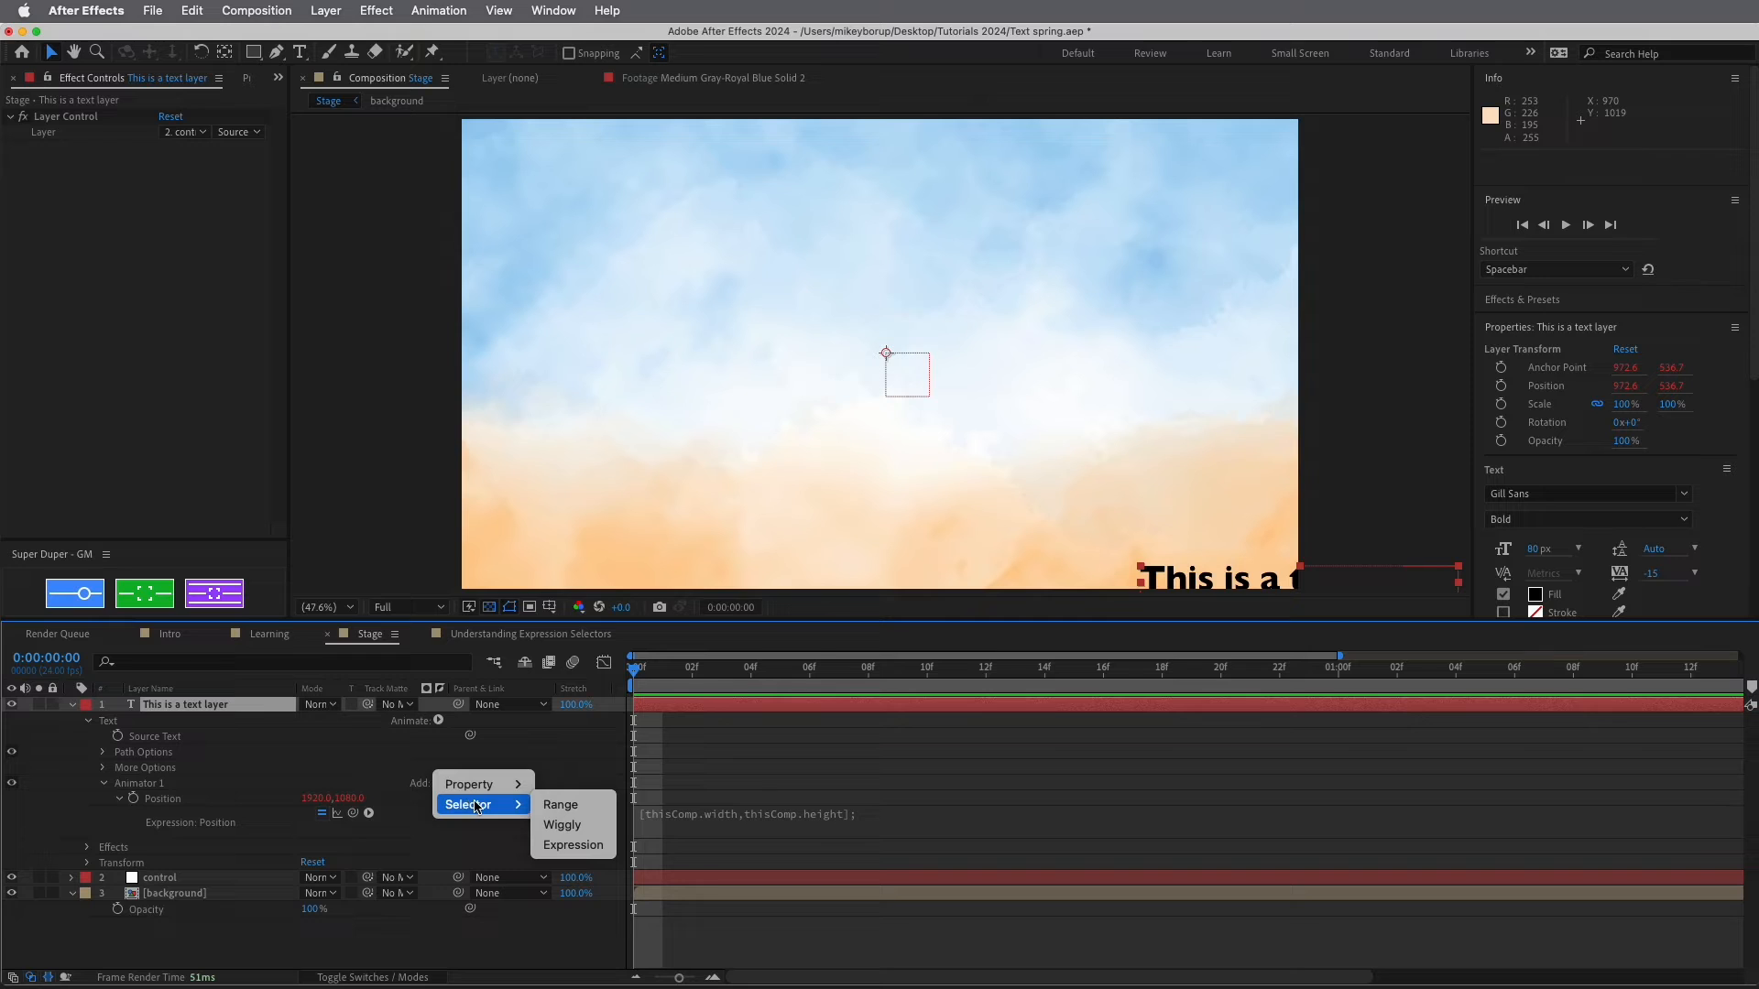
pyautogui.click(573, 844)
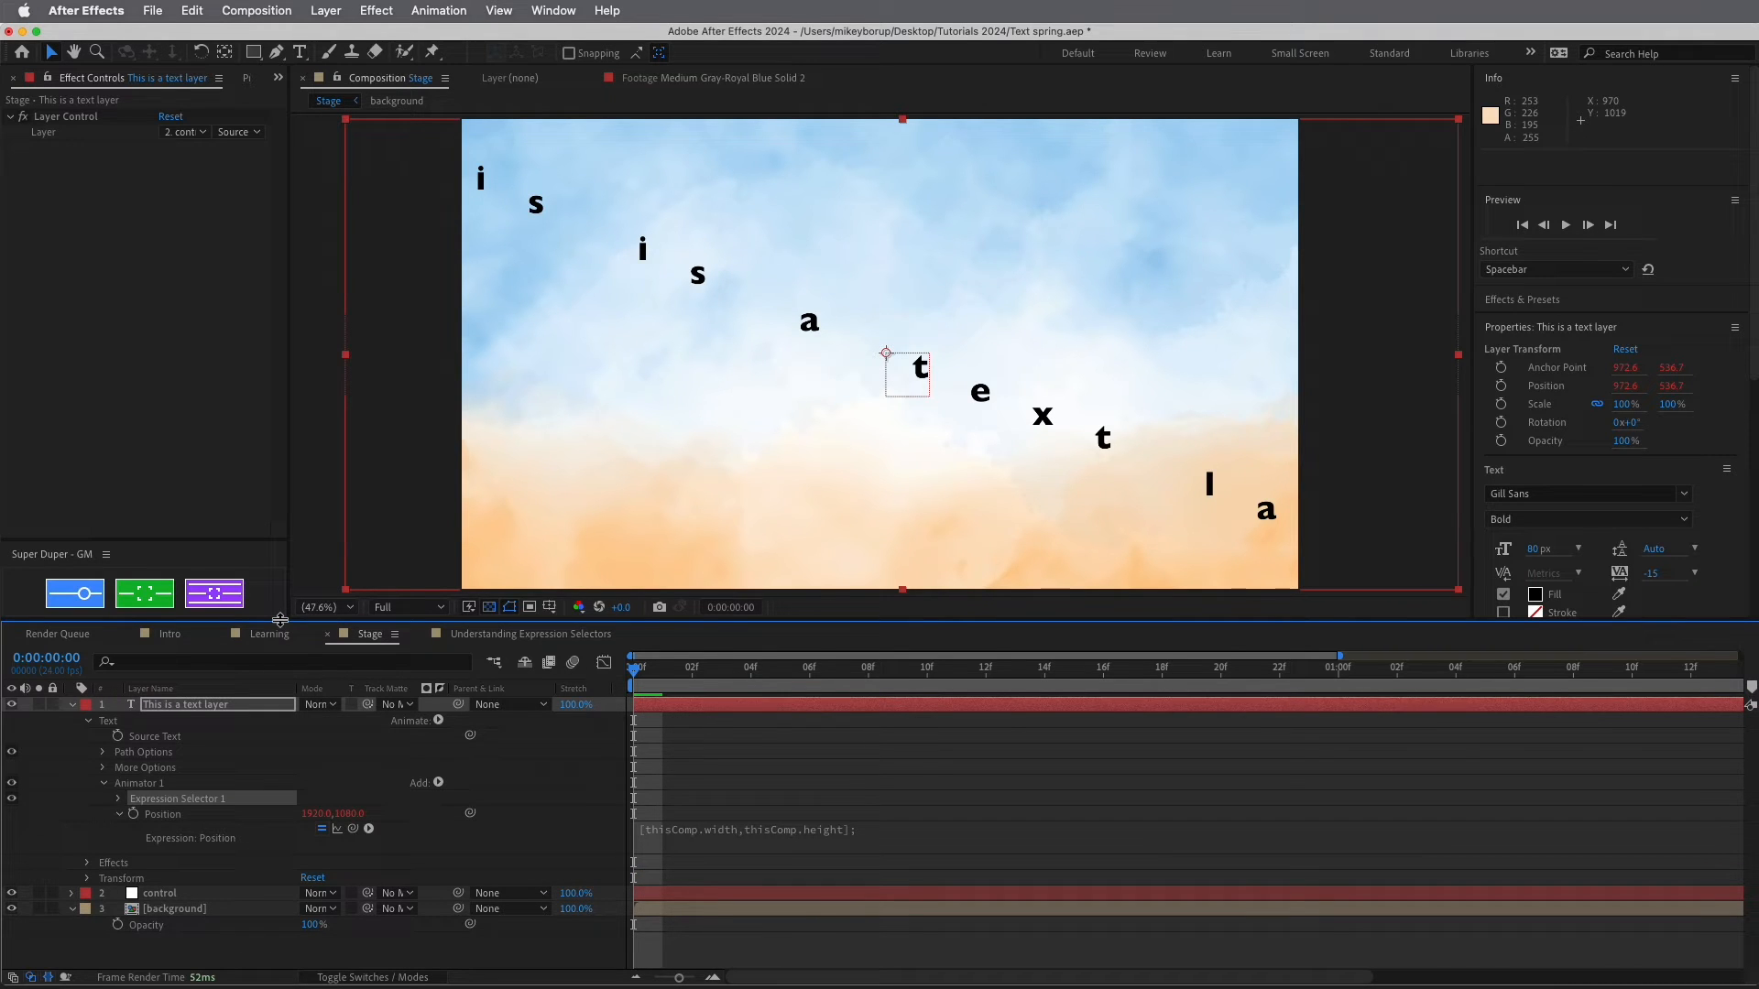
# Set Expression Selector 1's Based On to Words and check the zoomed-out composition
pyautogui.click(119, 799)
pyautogui.keyDown('alt'); pyautogui.click(144, 828); pyautogui.keyUp('alt')
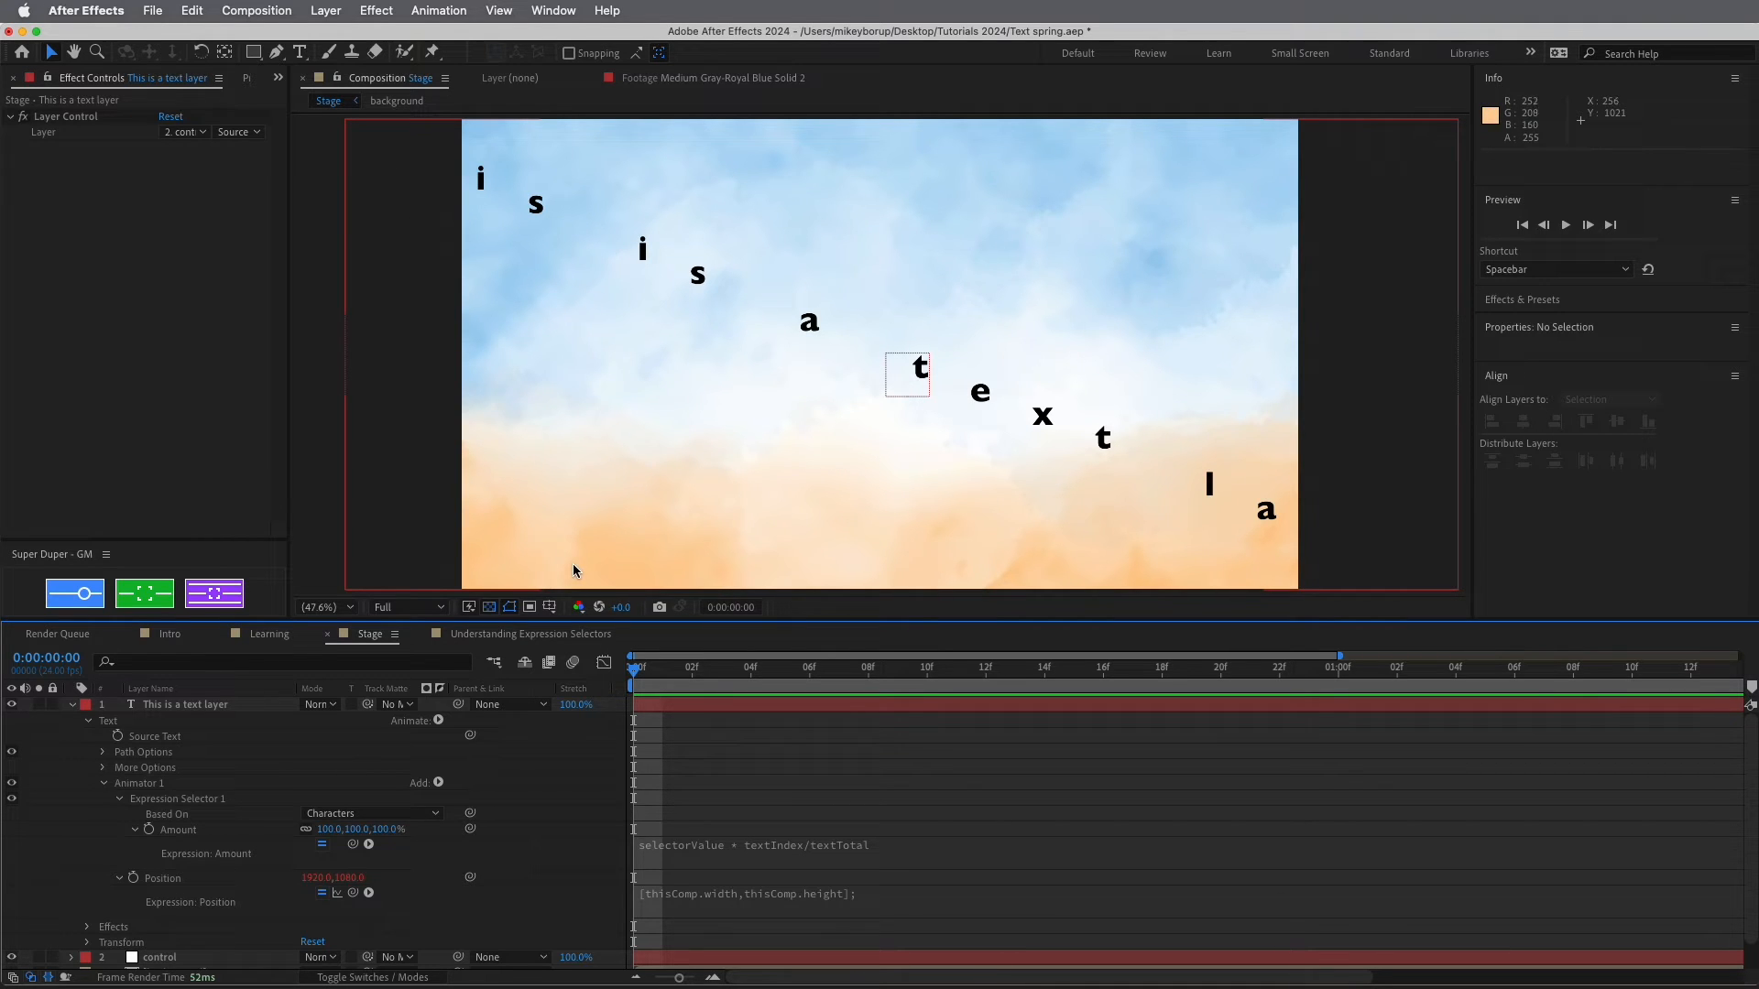
pyautogui.click(962, 855)
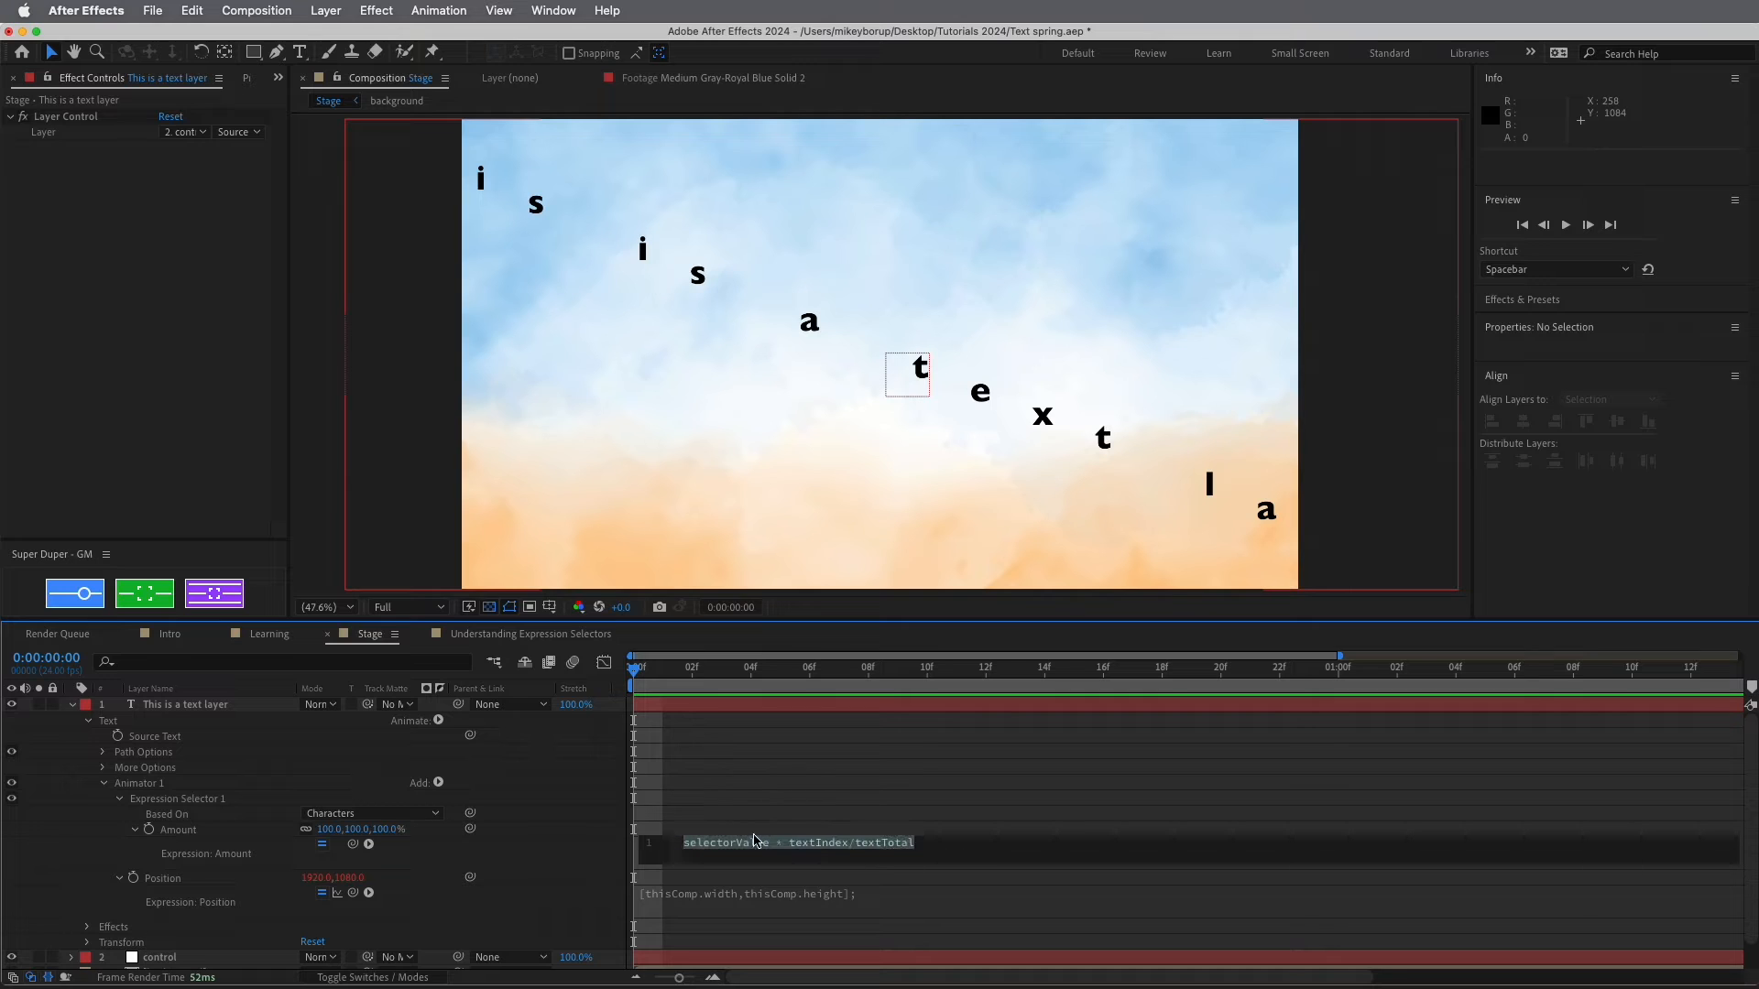
pyautogui.click(433, 817)
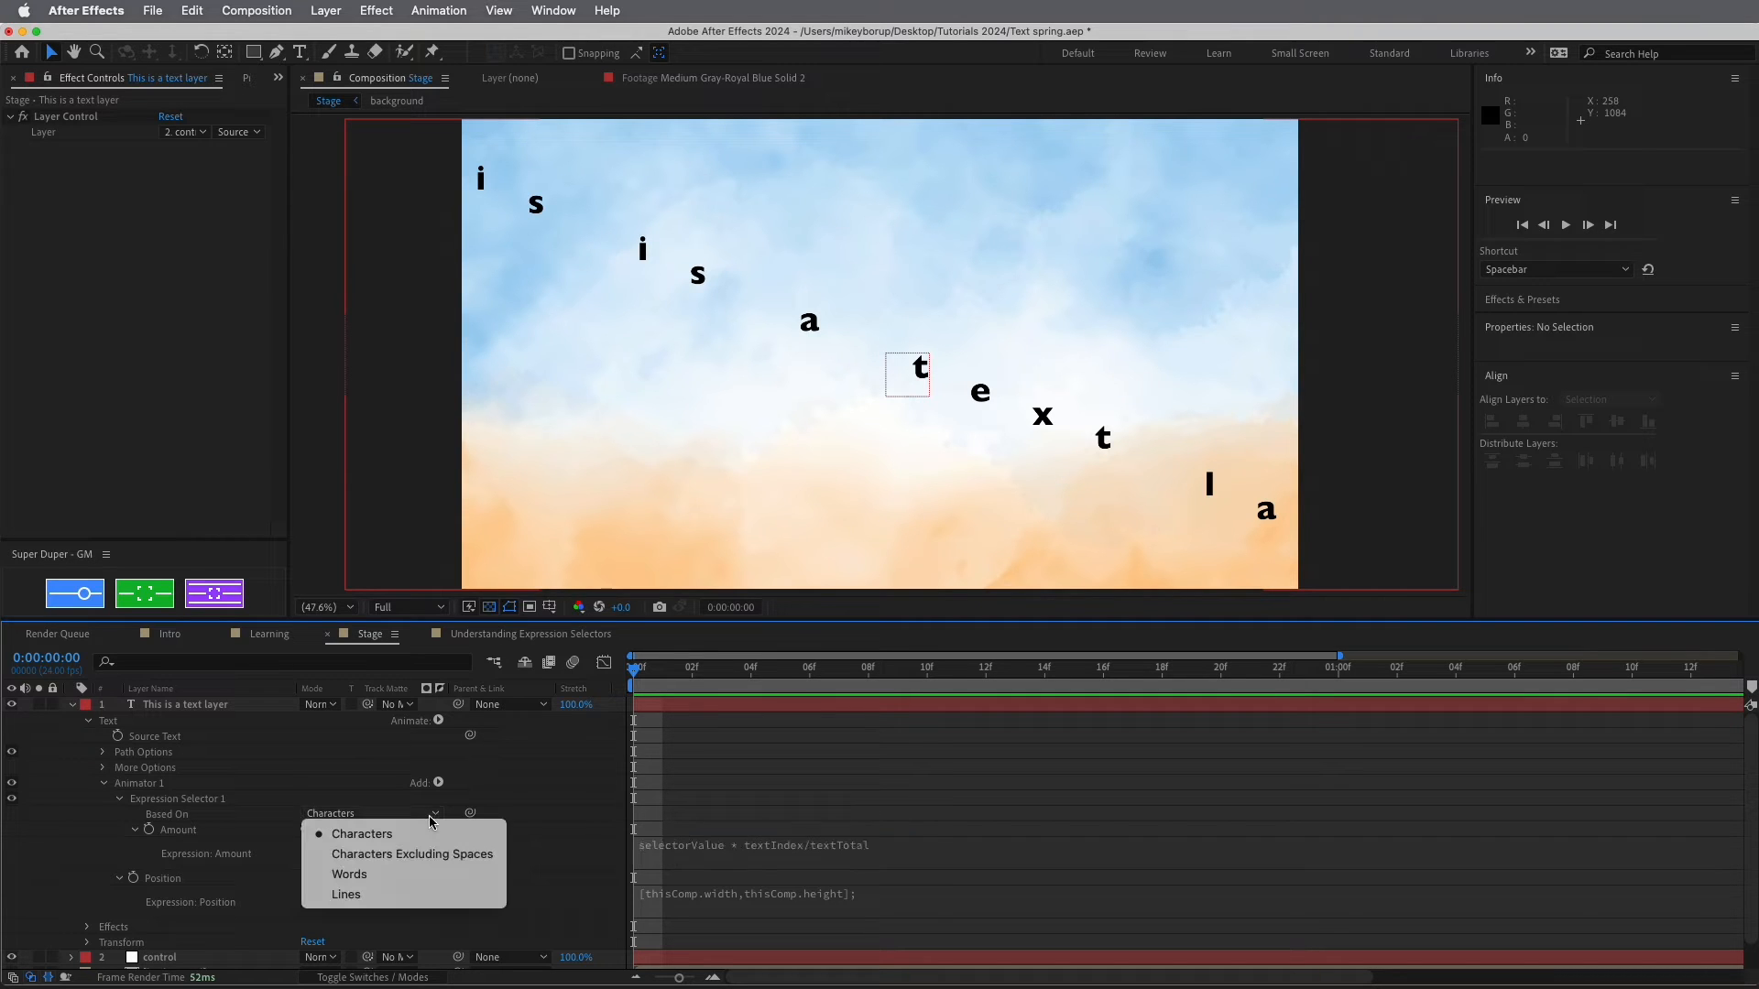
pyautogui.click(384, 877)
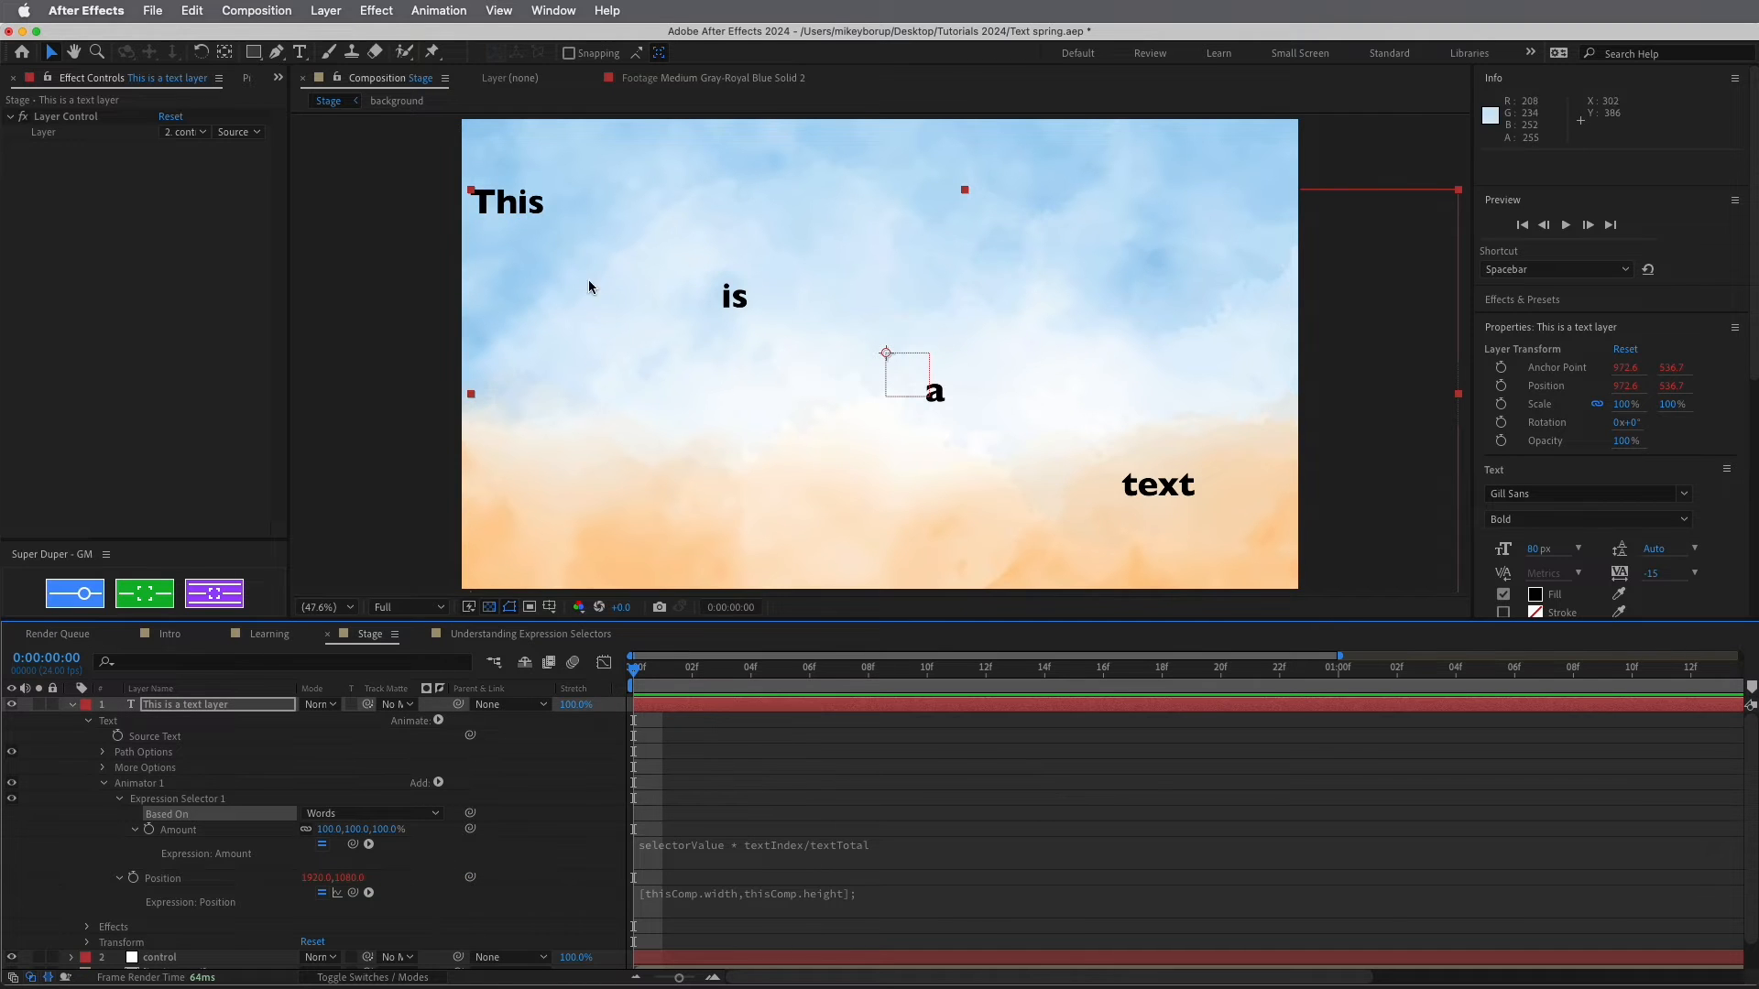
pyautogui.press(',')
pyautogui.press(',')
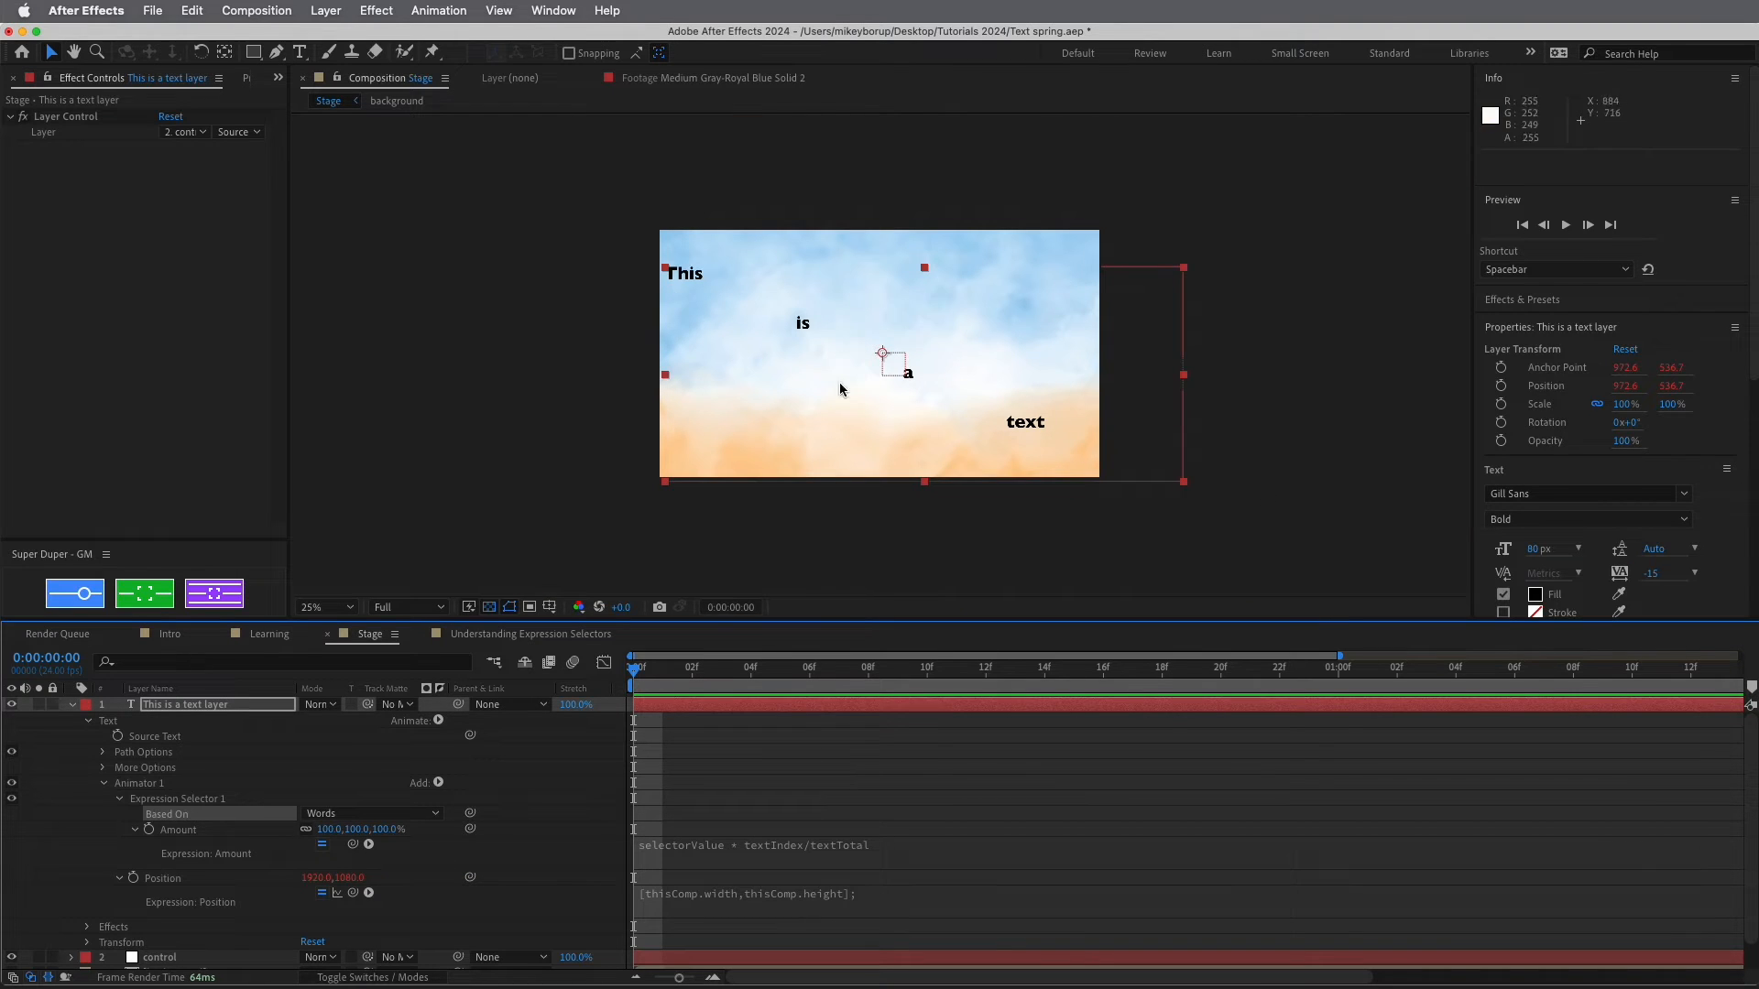
pyautogui.press('.')
pyautogui.press('.')
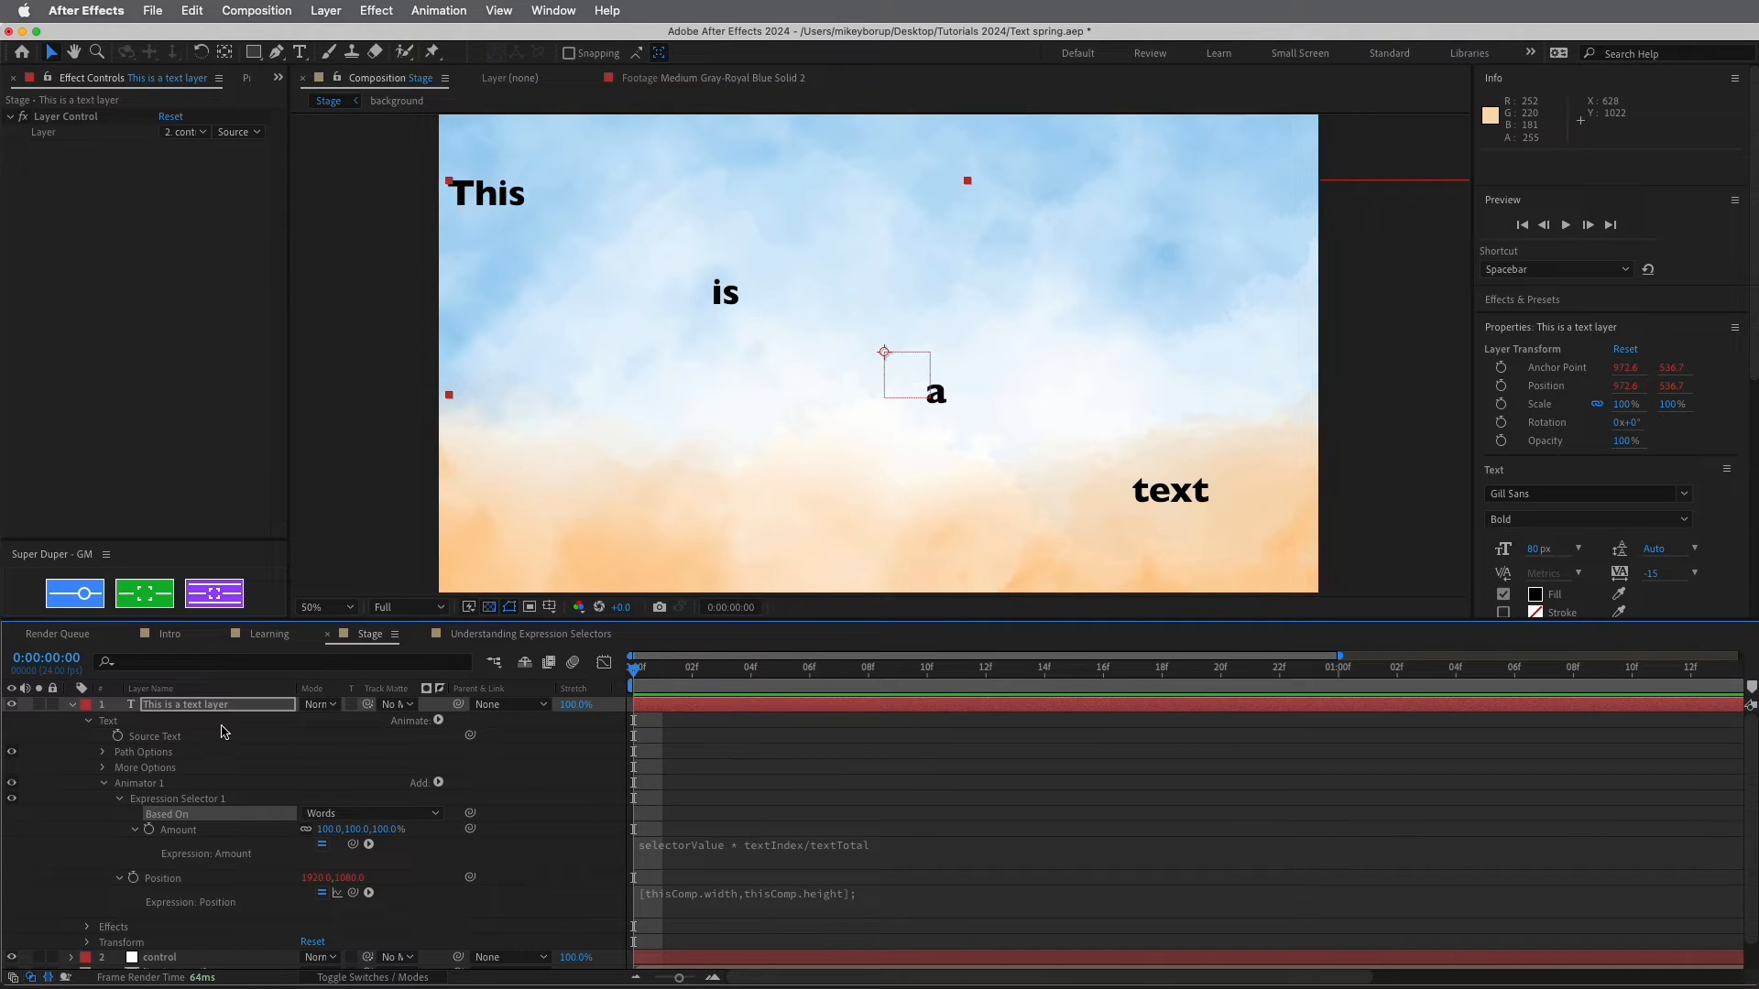
# Begin the Amount expression with nullPos = effect("Layer Control")("Layer").transform.position
pyautogui.click(899, 844)
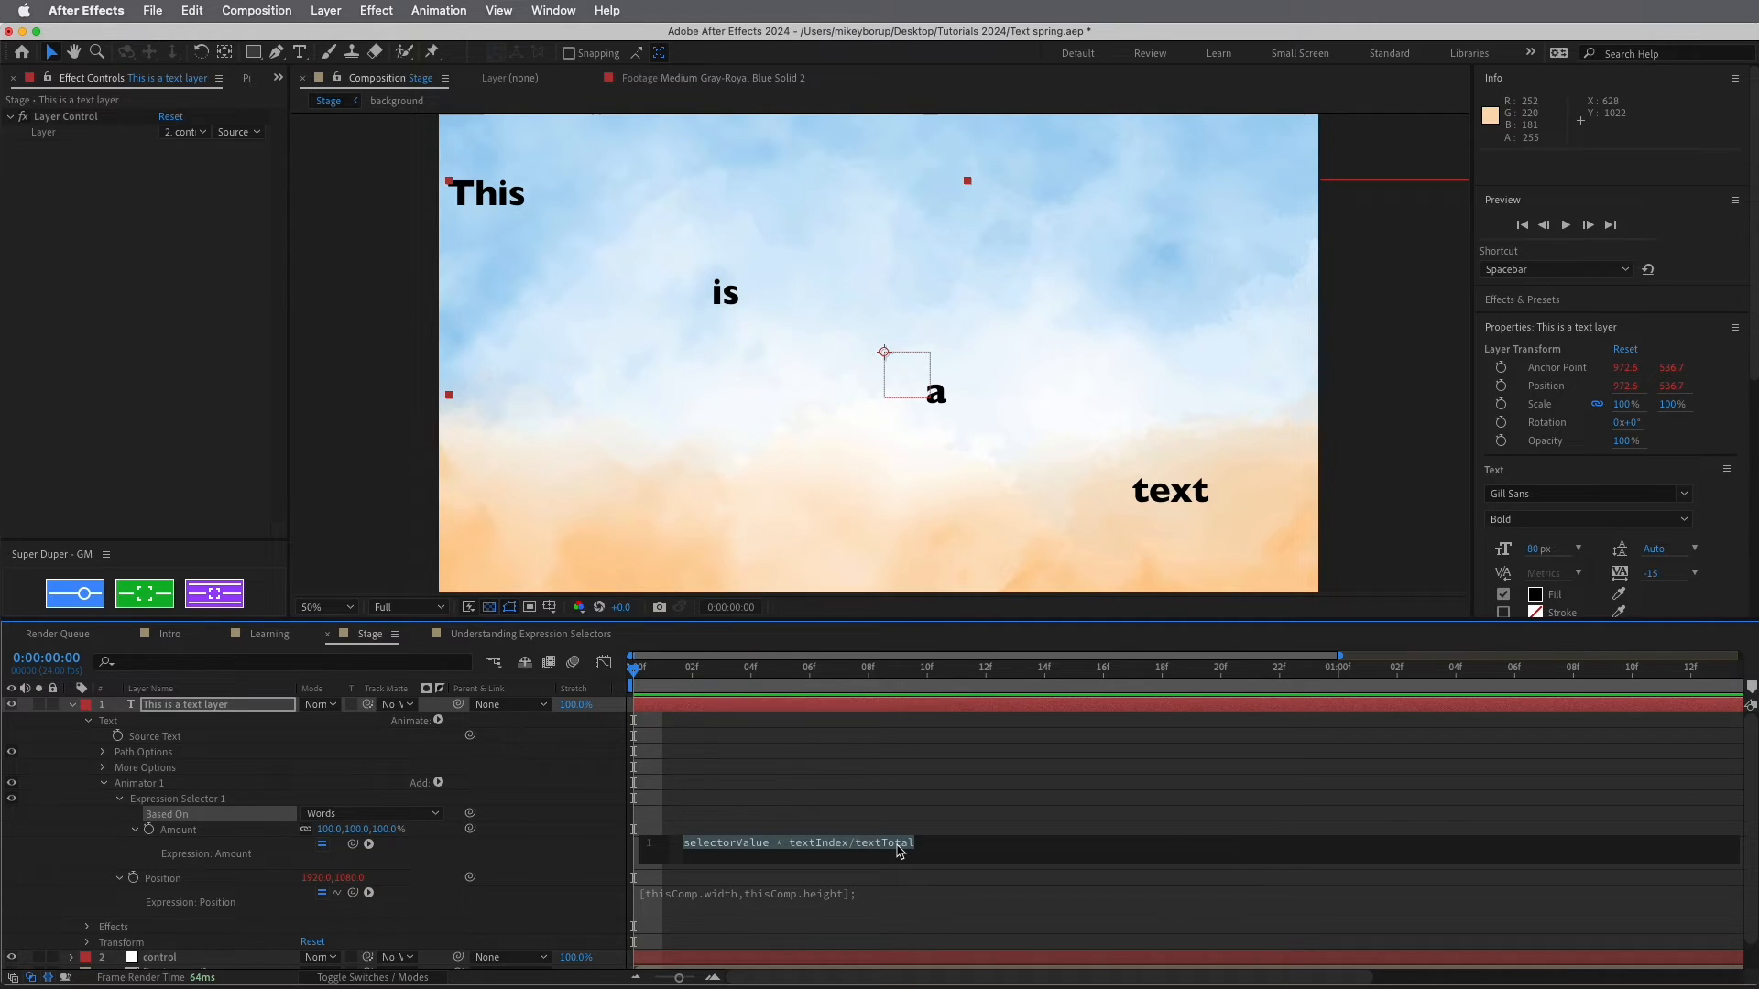
pyautogui.write('nullPos =')
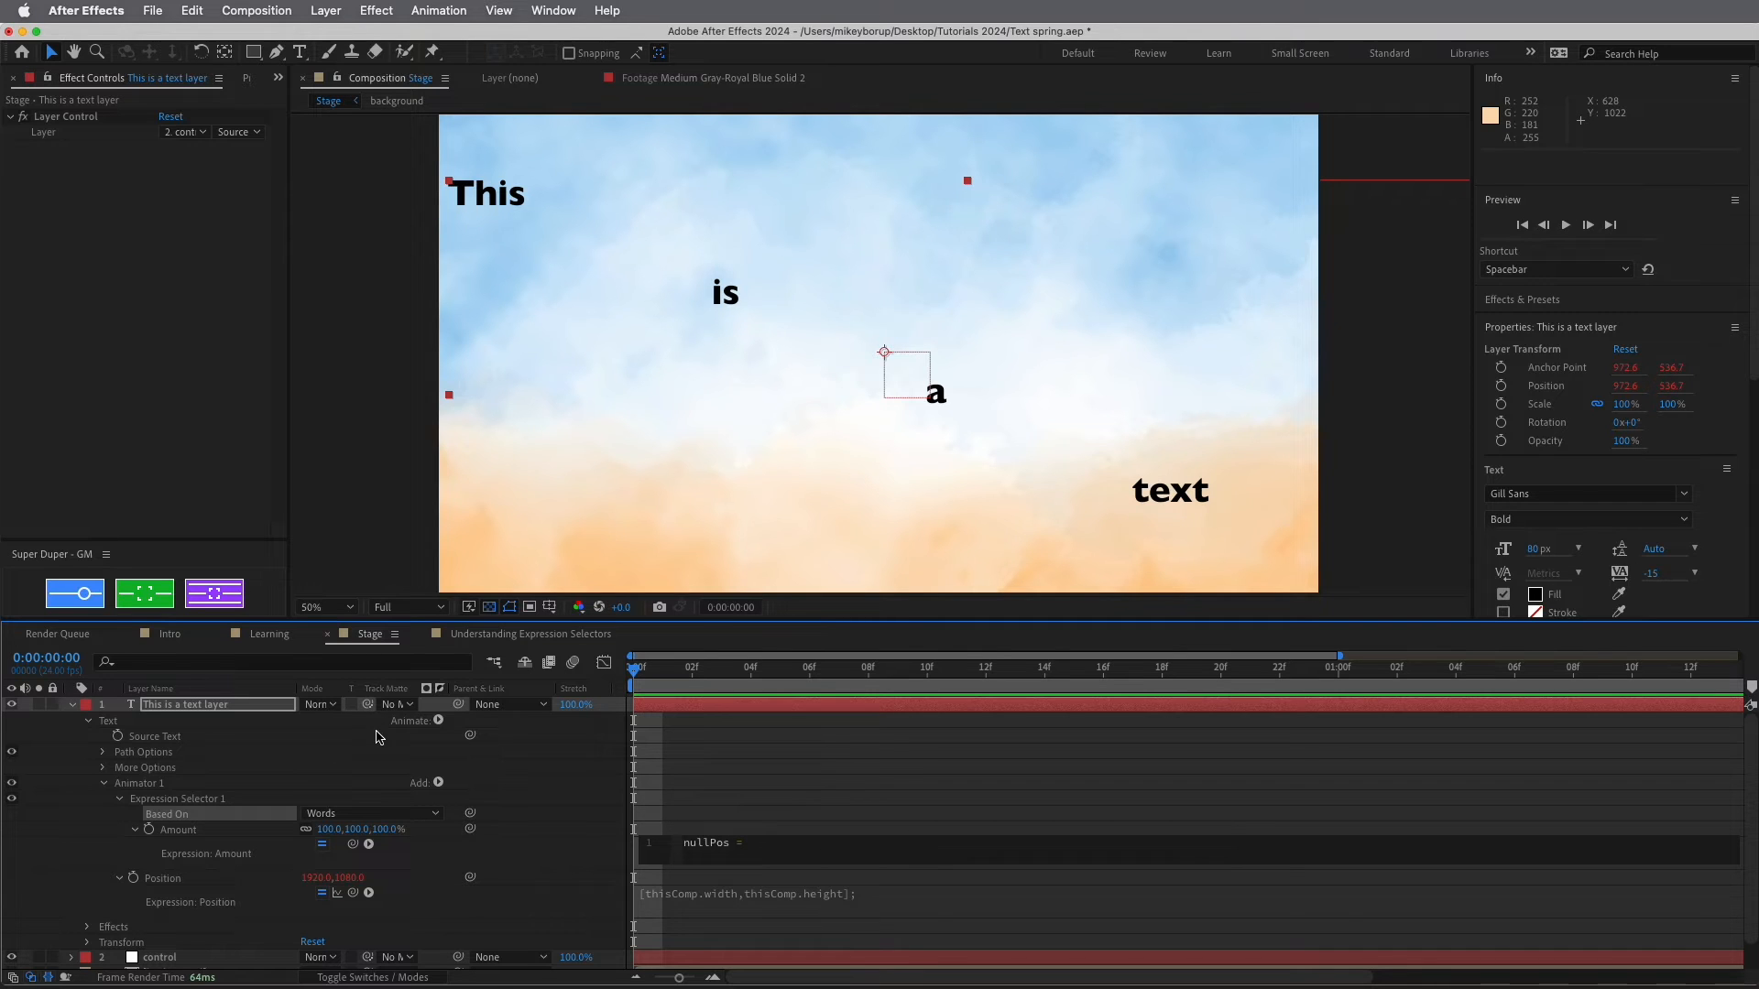
pyautogui.moveTo(354, 844); pyautogui.dragTo(58, 134)
pyautogui.write('.')
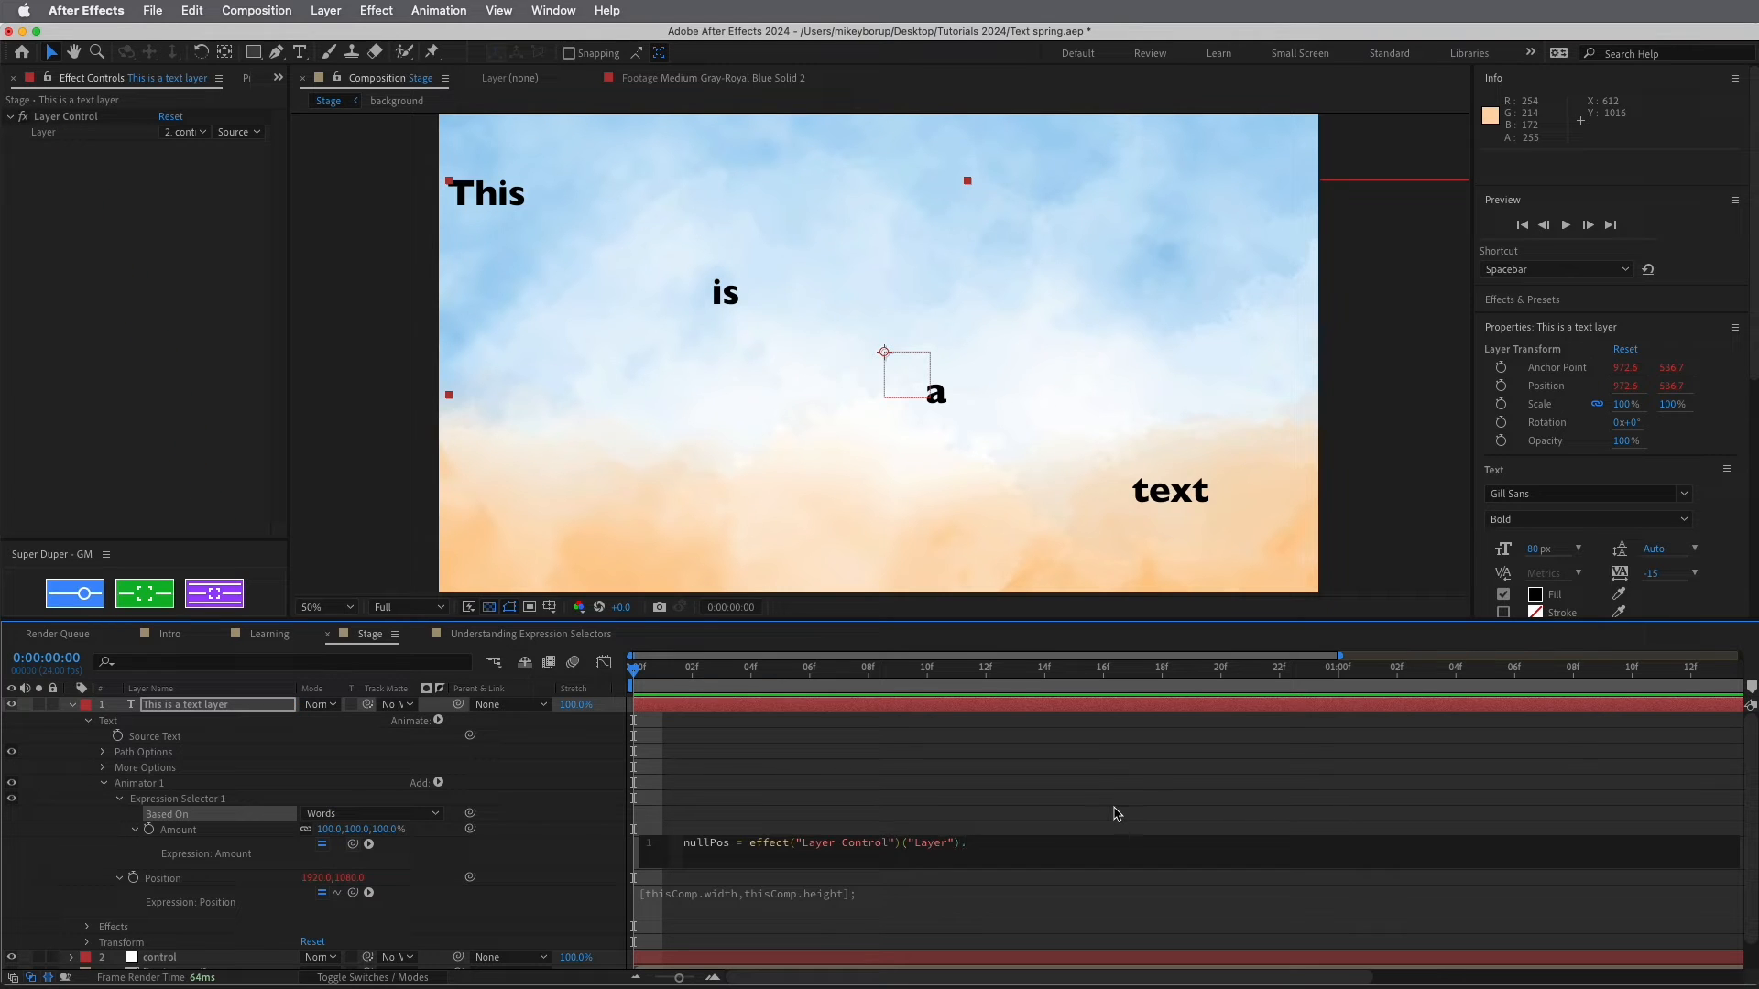
pyautogui.write('transform.p')
pyautogui.press('Return')
pyautogui.press('Return')
pyautogui.press('Return')
pyautogui.press('Return')
pyautogui.press('Return')
pyautogui.press('Return')
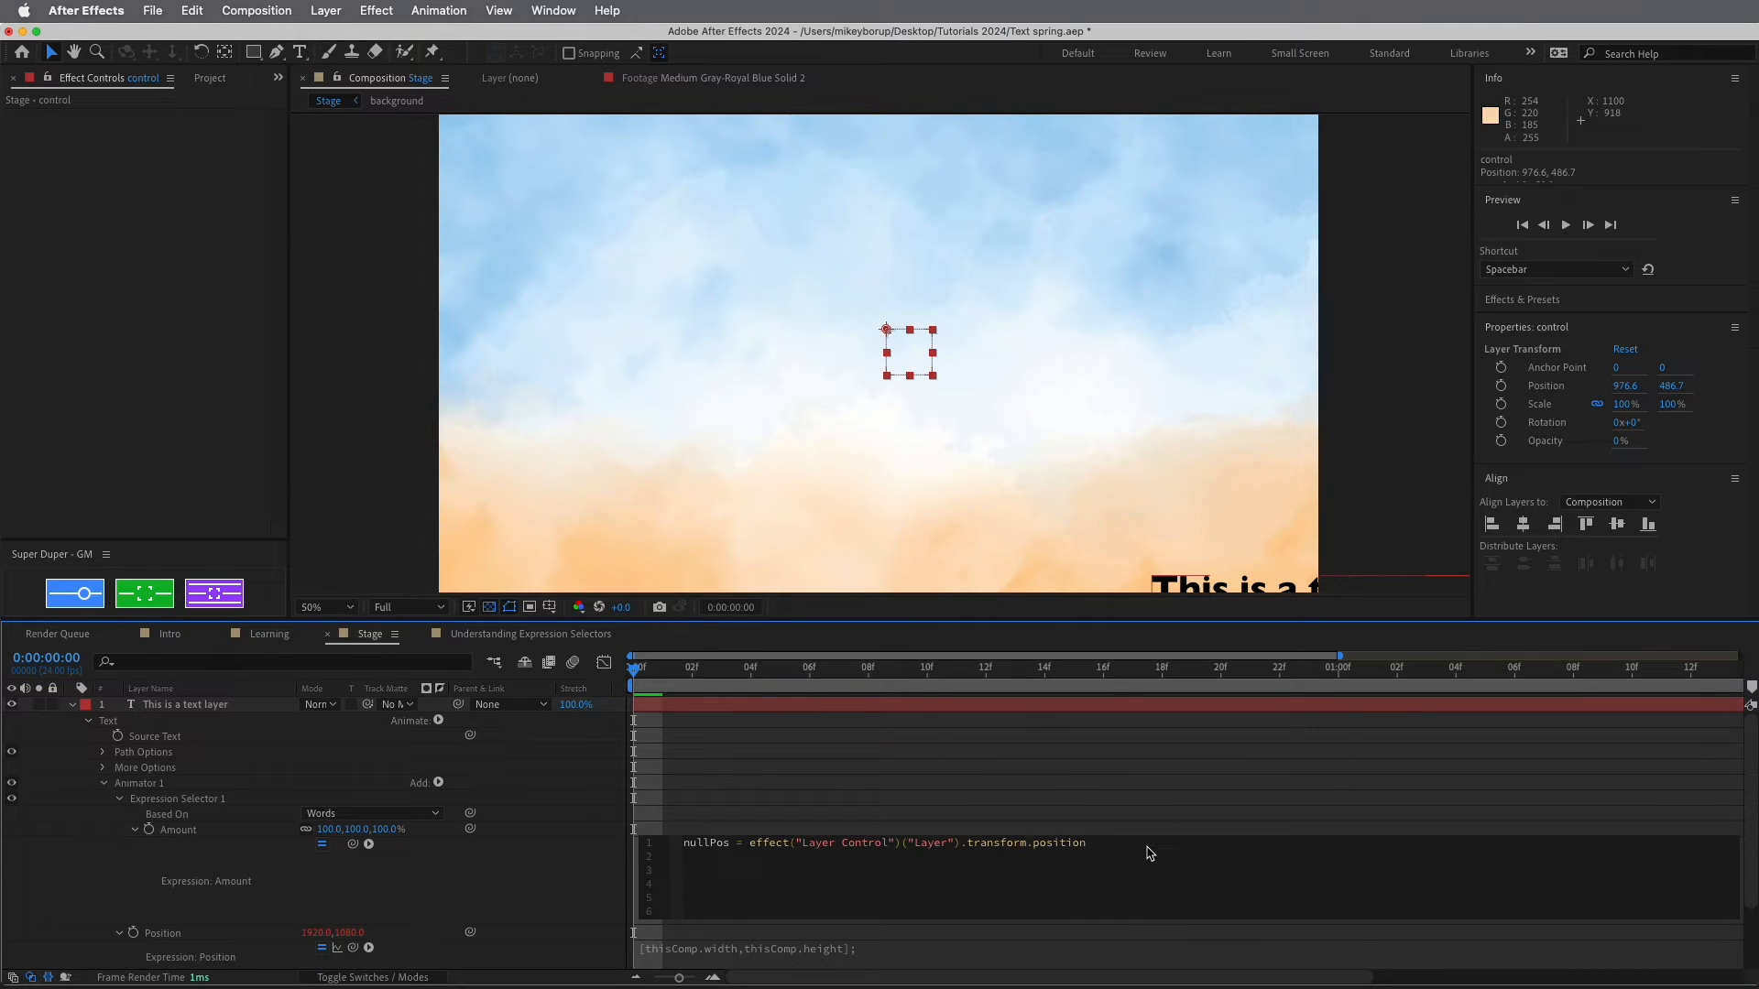
pyautogui.press('Up')
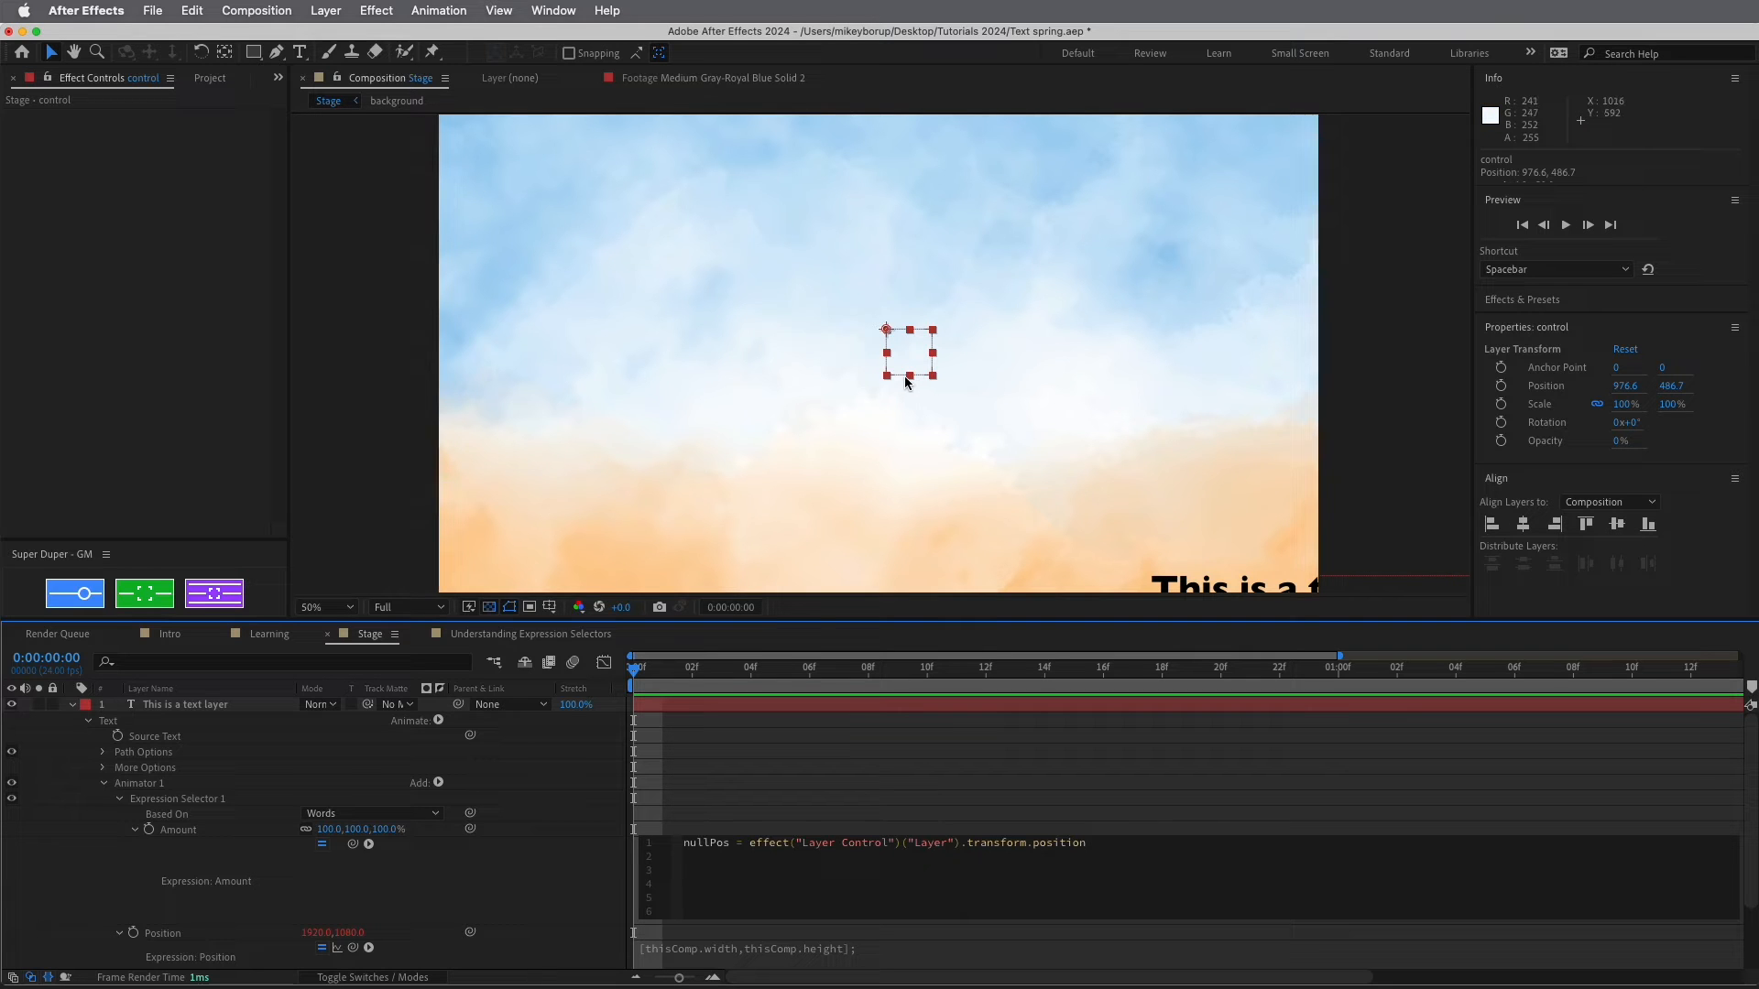
# Drag the control null to the comp's top-left, around 34.6,54.7, watching the text follow
pyautogui.moveTo(908, 369); pyautogui.dragTo(448, 131)
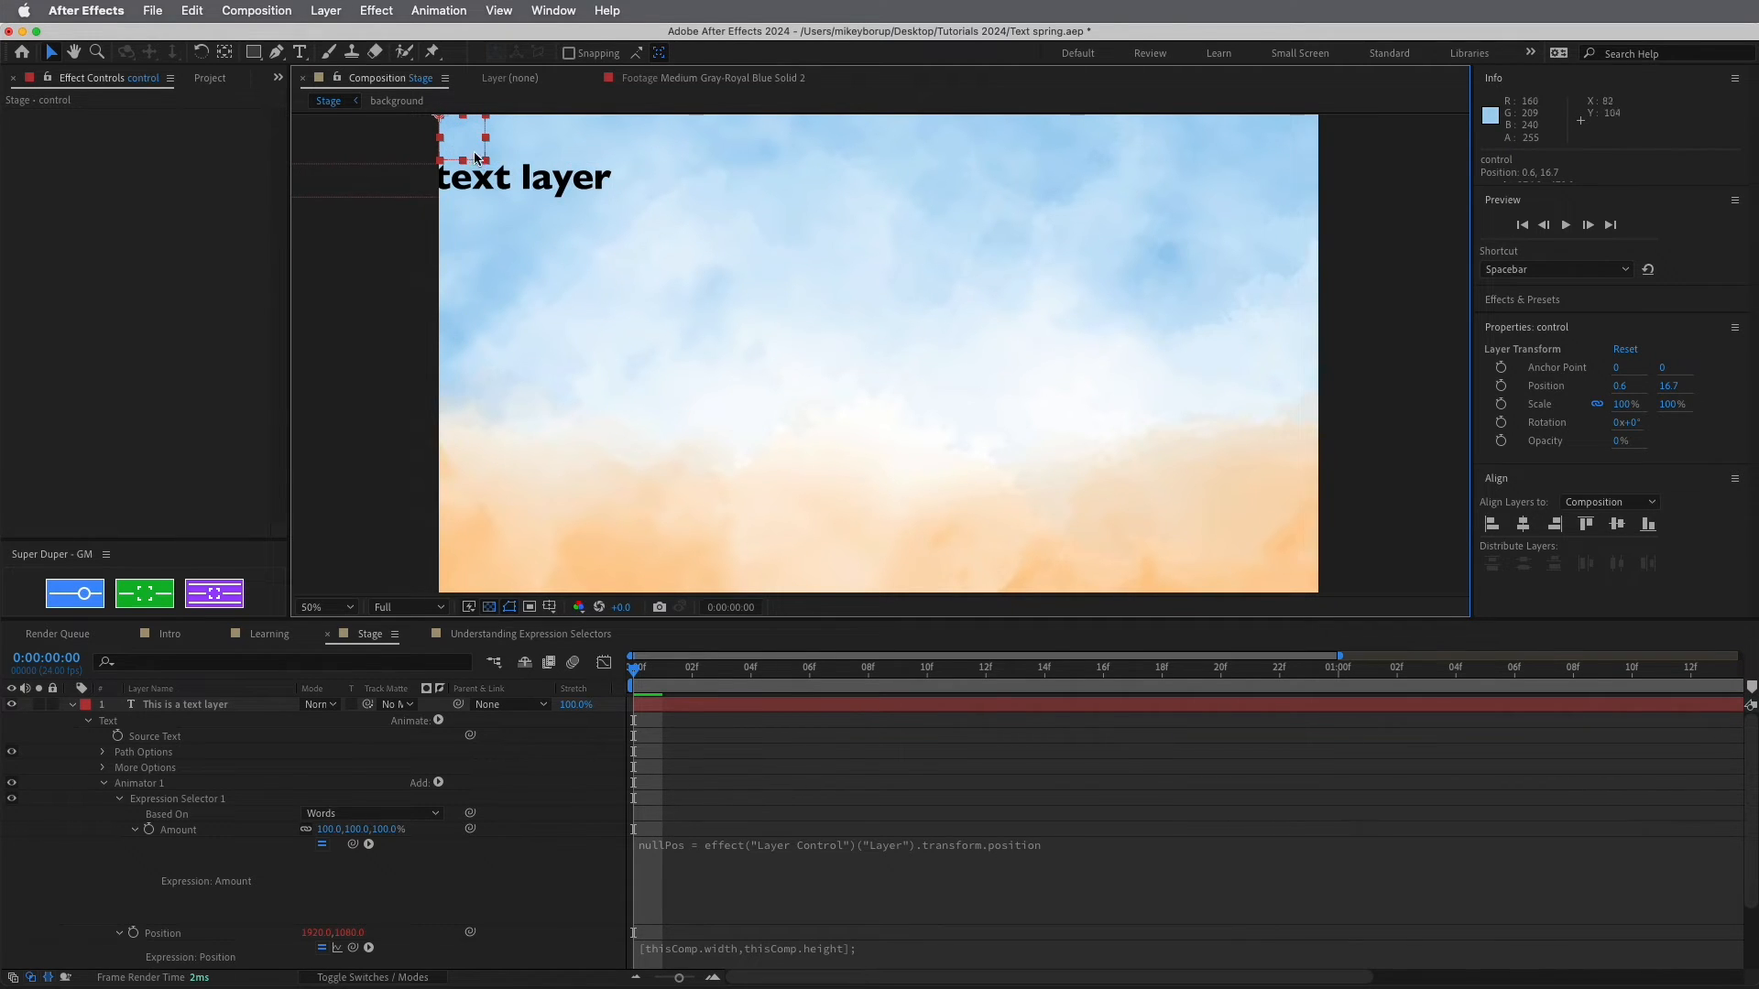
pyautogui.moveTo(474, 153)
pyautogui.mouseDown()
pyautogui.moveTo(1151, 520)
pyautogui.moveTo(1341, 601)
pyautogui.moveTo(1353, 627)
pyautogui.moveTo(651, 228)
pyautogui.moveTo(488, 161)
pyautogui.mouseUp()
pyautogui.click(647, 911)
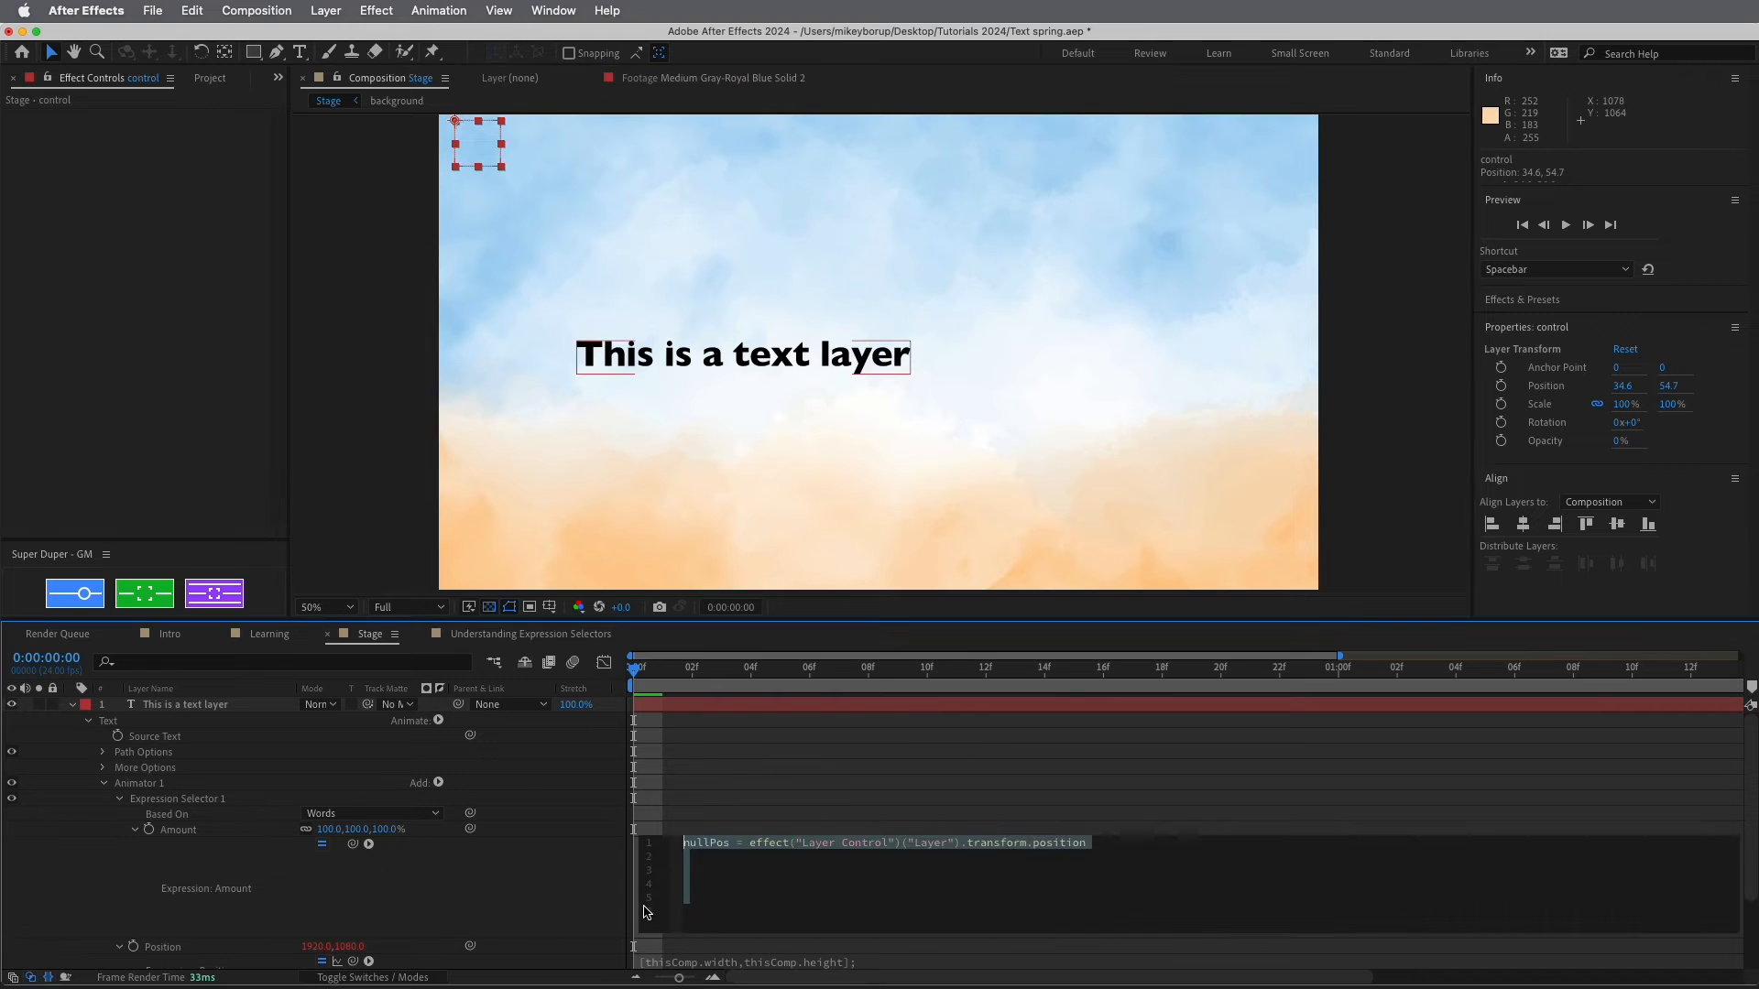
pyautogui.click(728, 907)
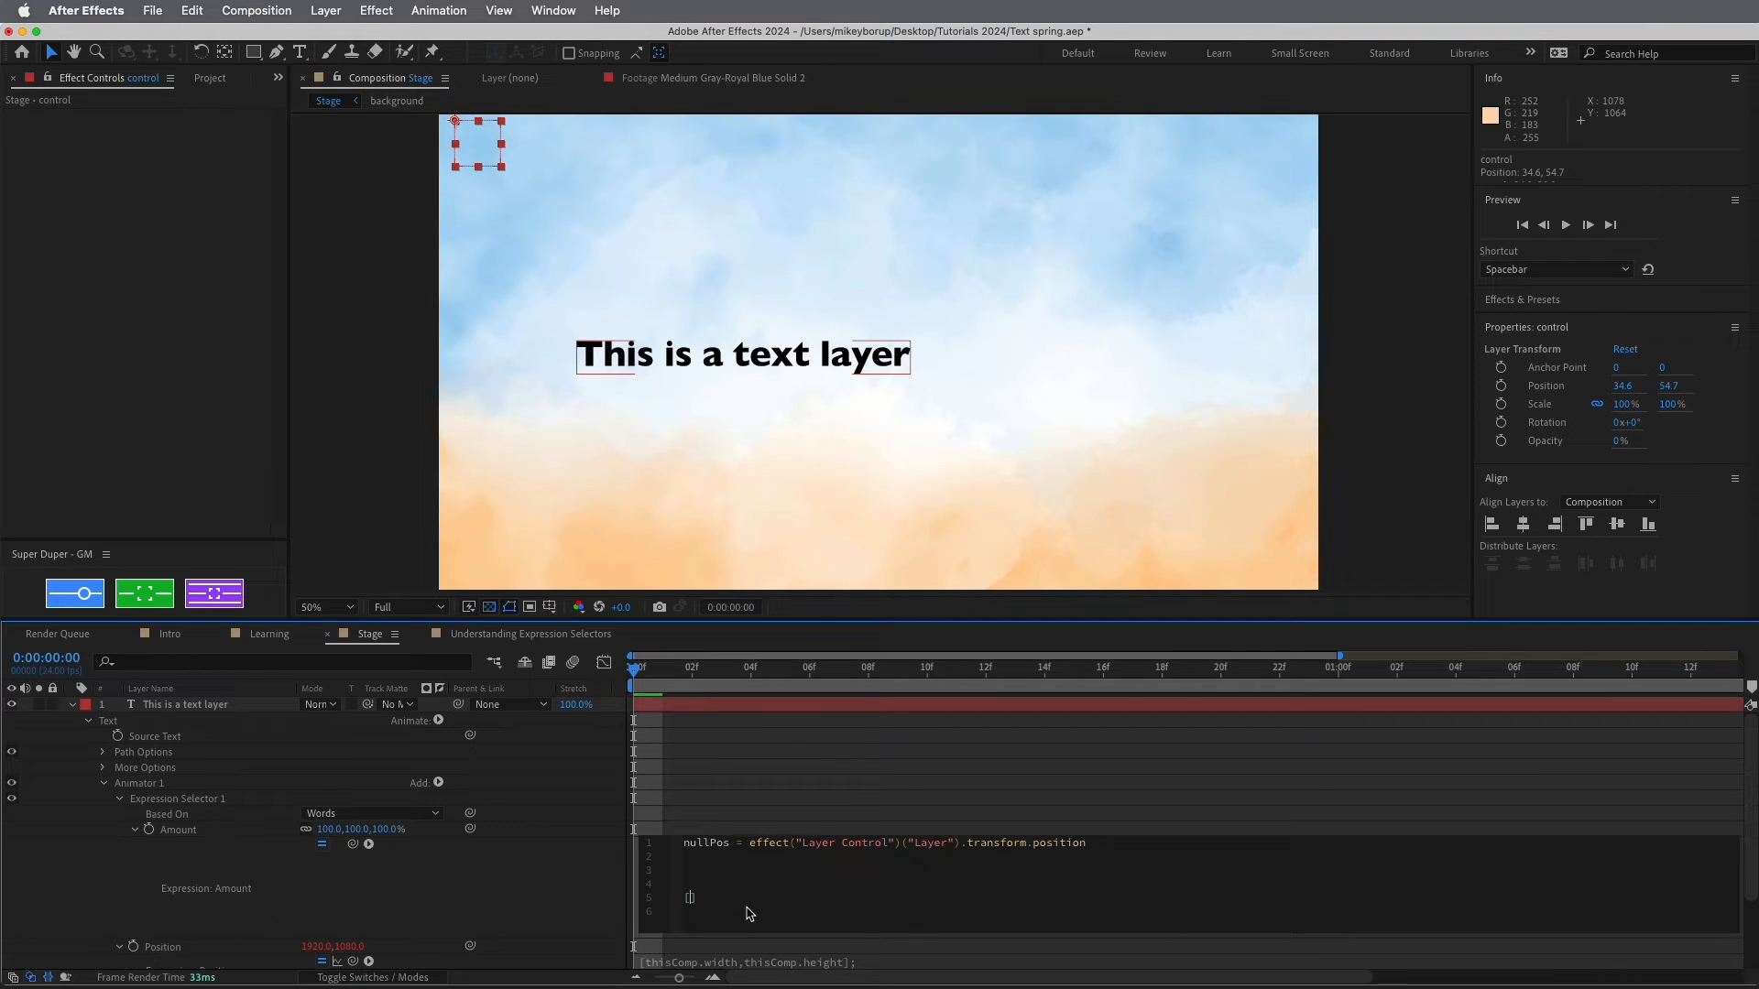
# Start line 5 of the Amount expression as nullPos[0]*(100/ with the divisor left empty
pyautogui.write('nullPos[')
pyautogui.write('(100/')
pyautogui.click(472, 948)
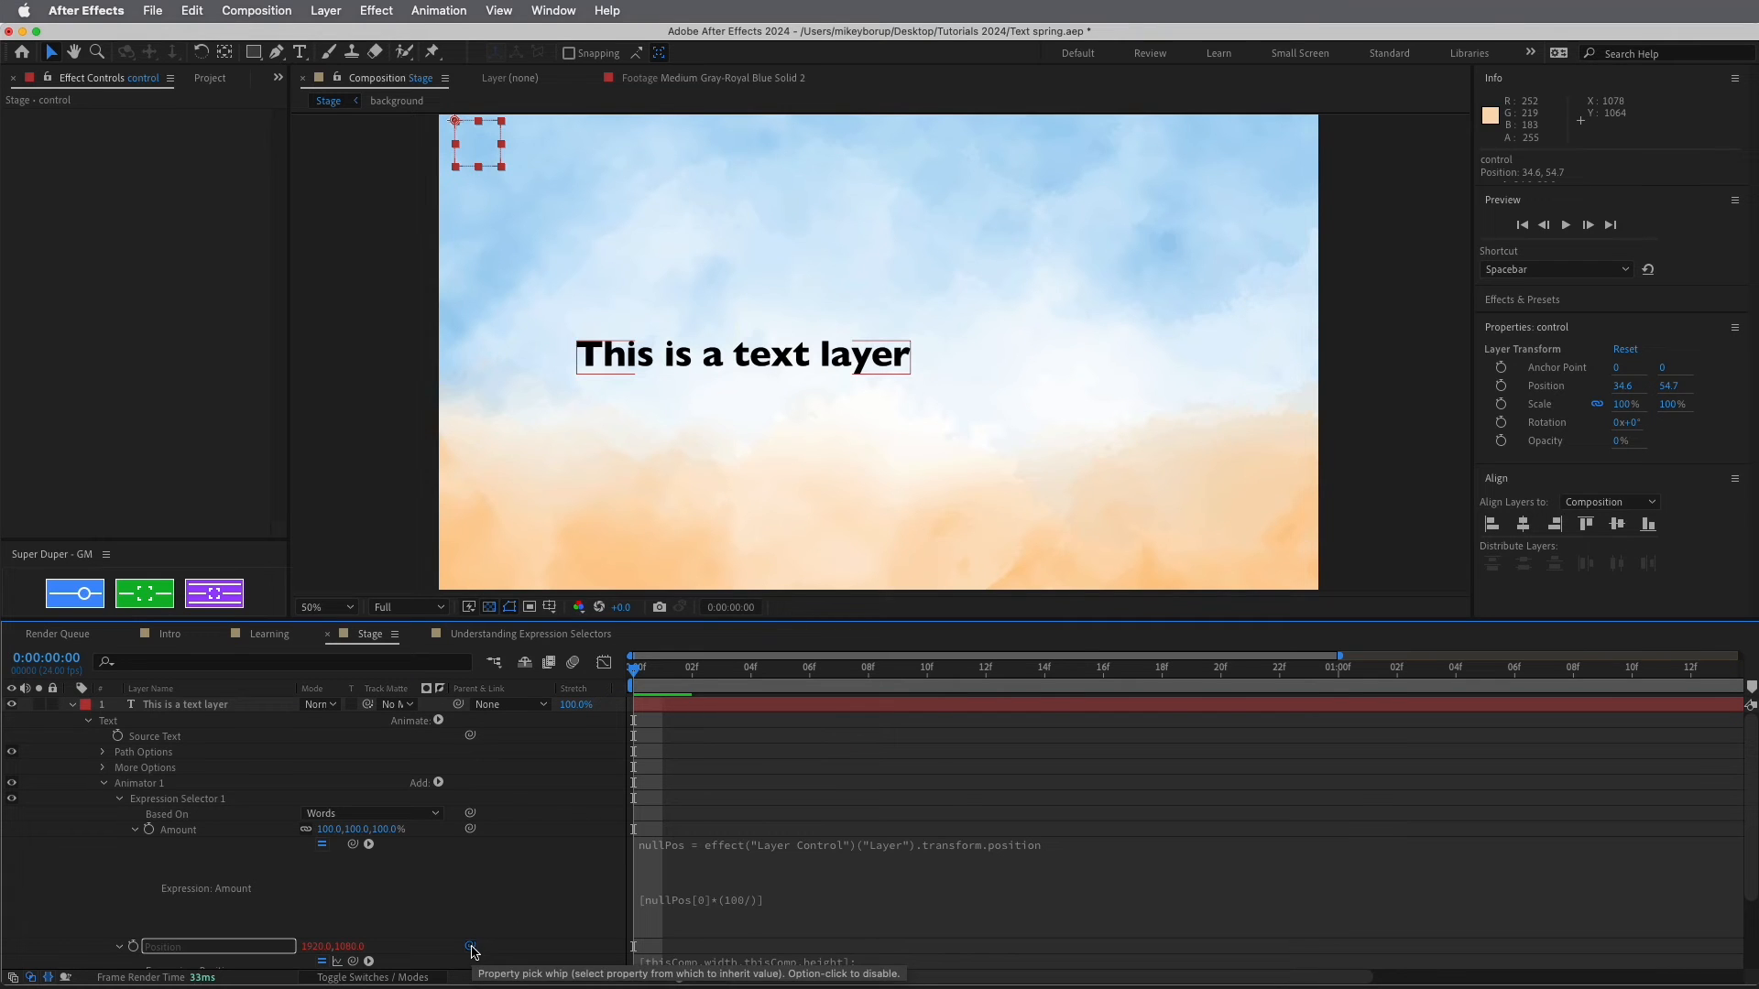
# Complete the expression scaling nullPos x and y by 100 over Animator 1's Position x and y
pyautogui.click(744, 906)
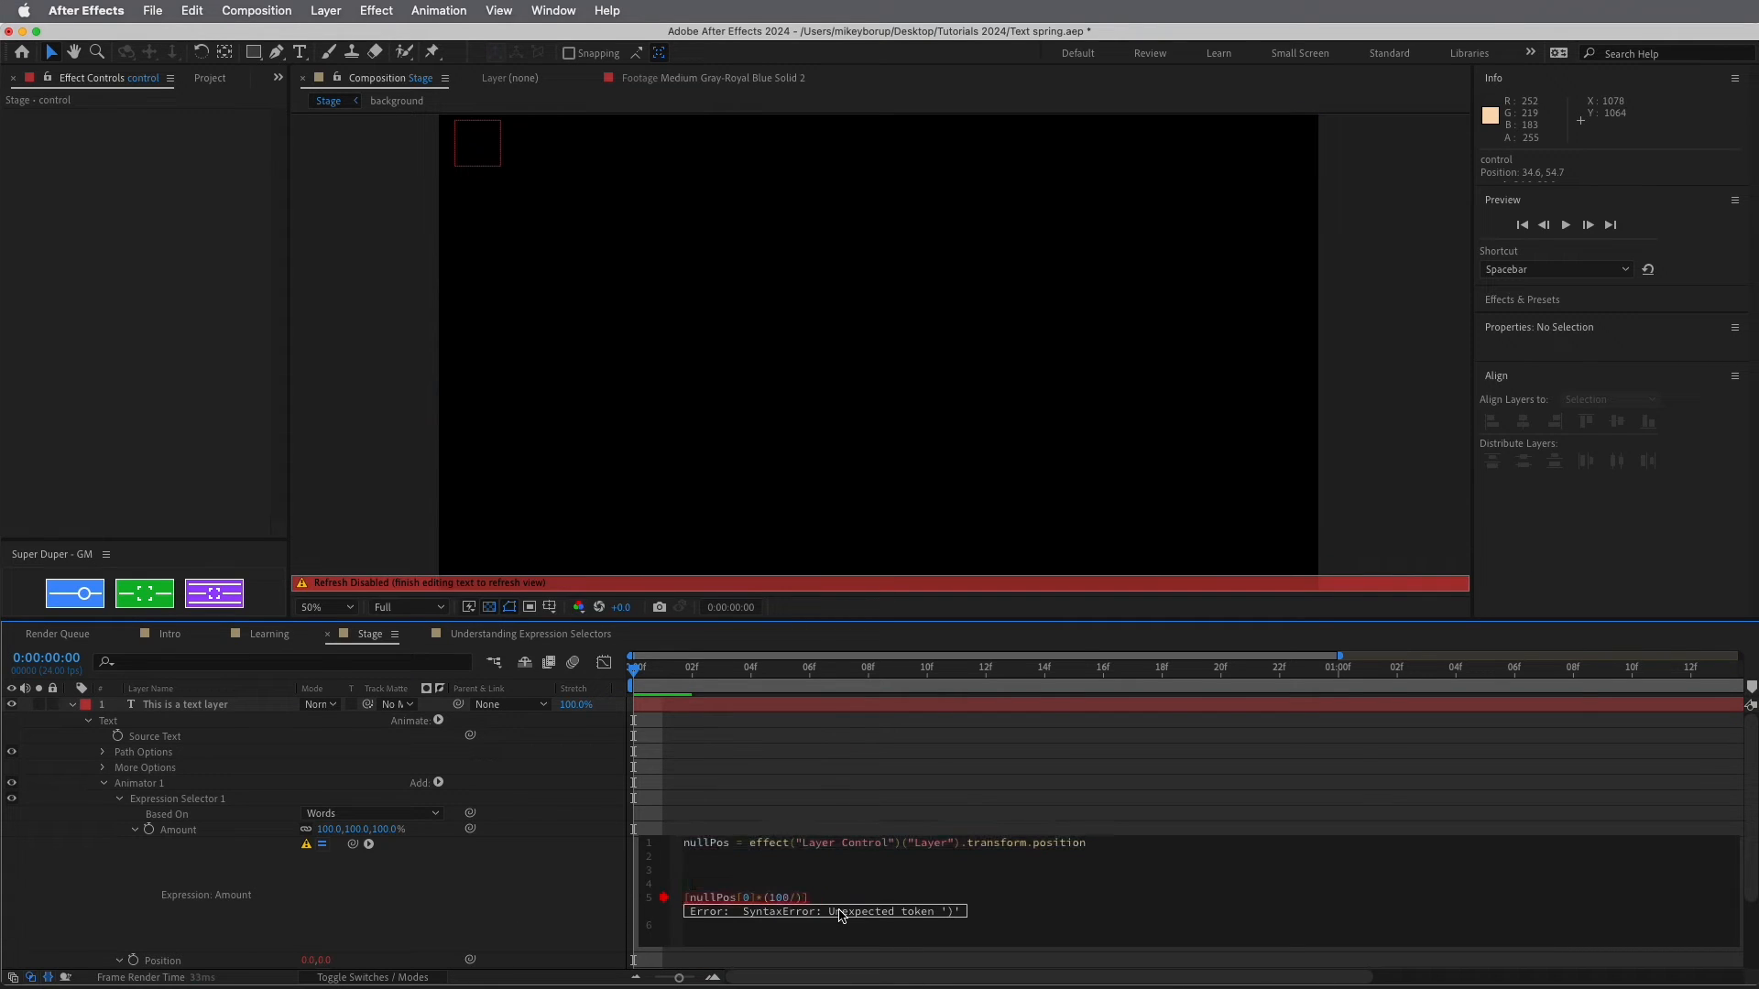
pyautogui.moveTo(353, 844); pyautogui.dragTo(320, 868)
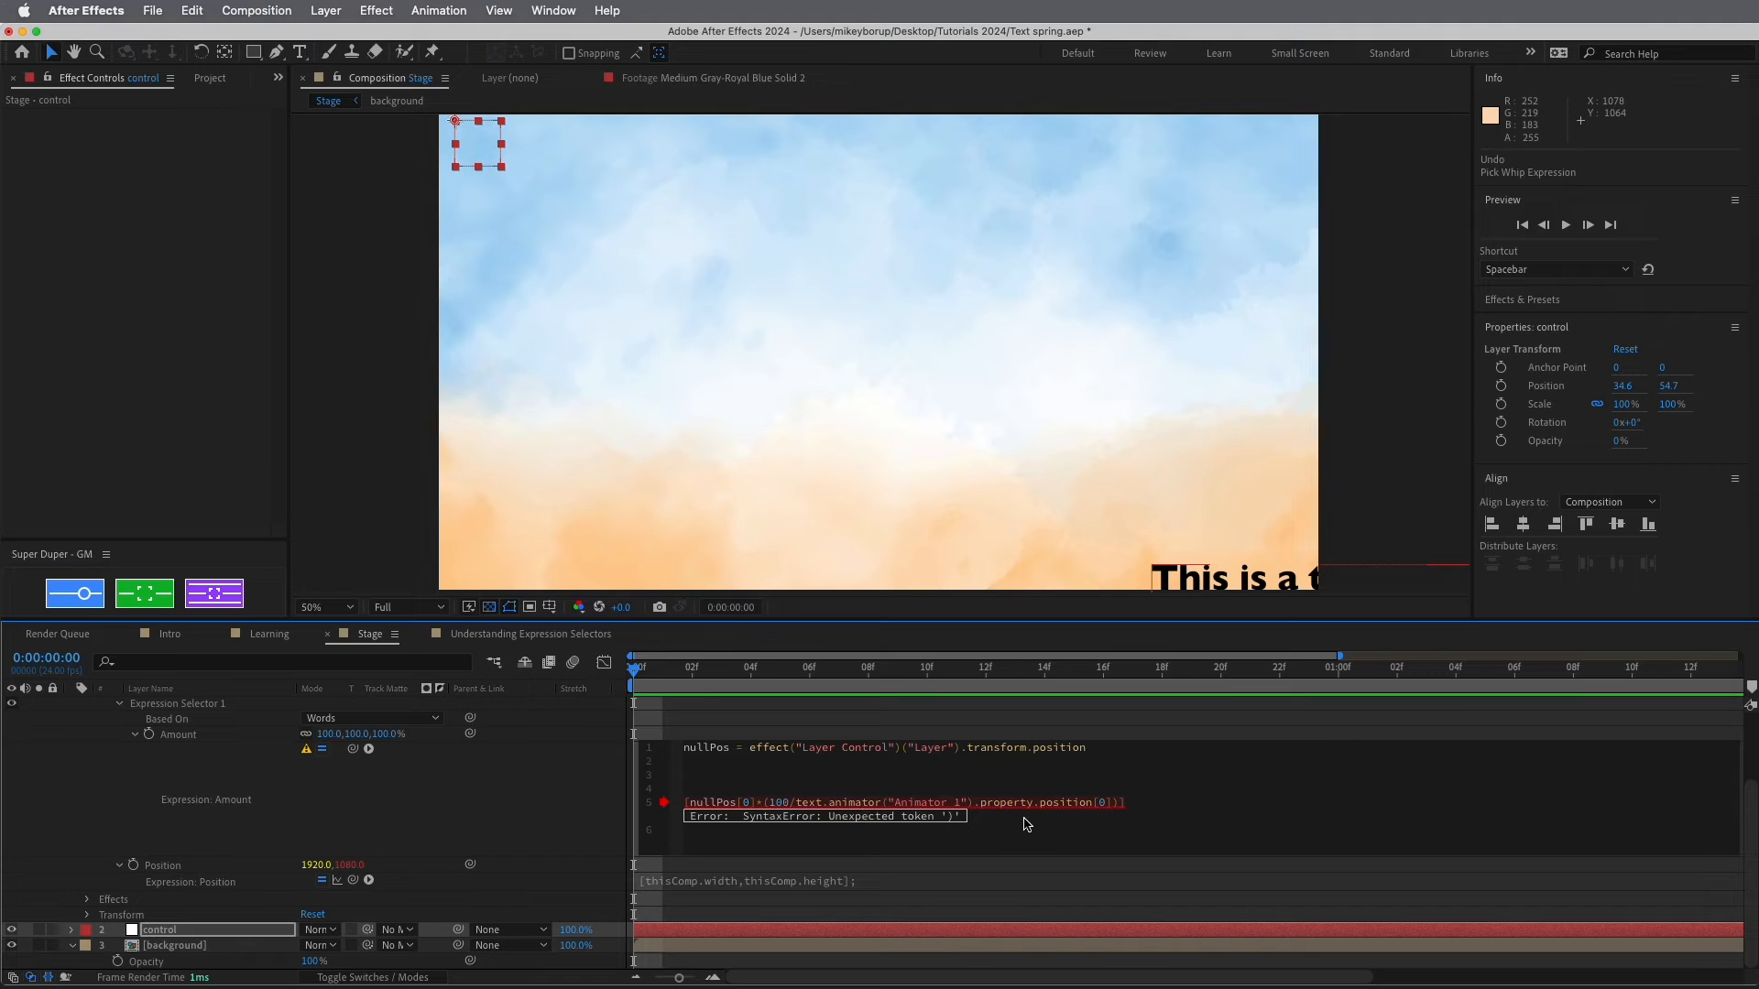
pyautogui.click(868, 808)
pyautogui.click(1134, 809)
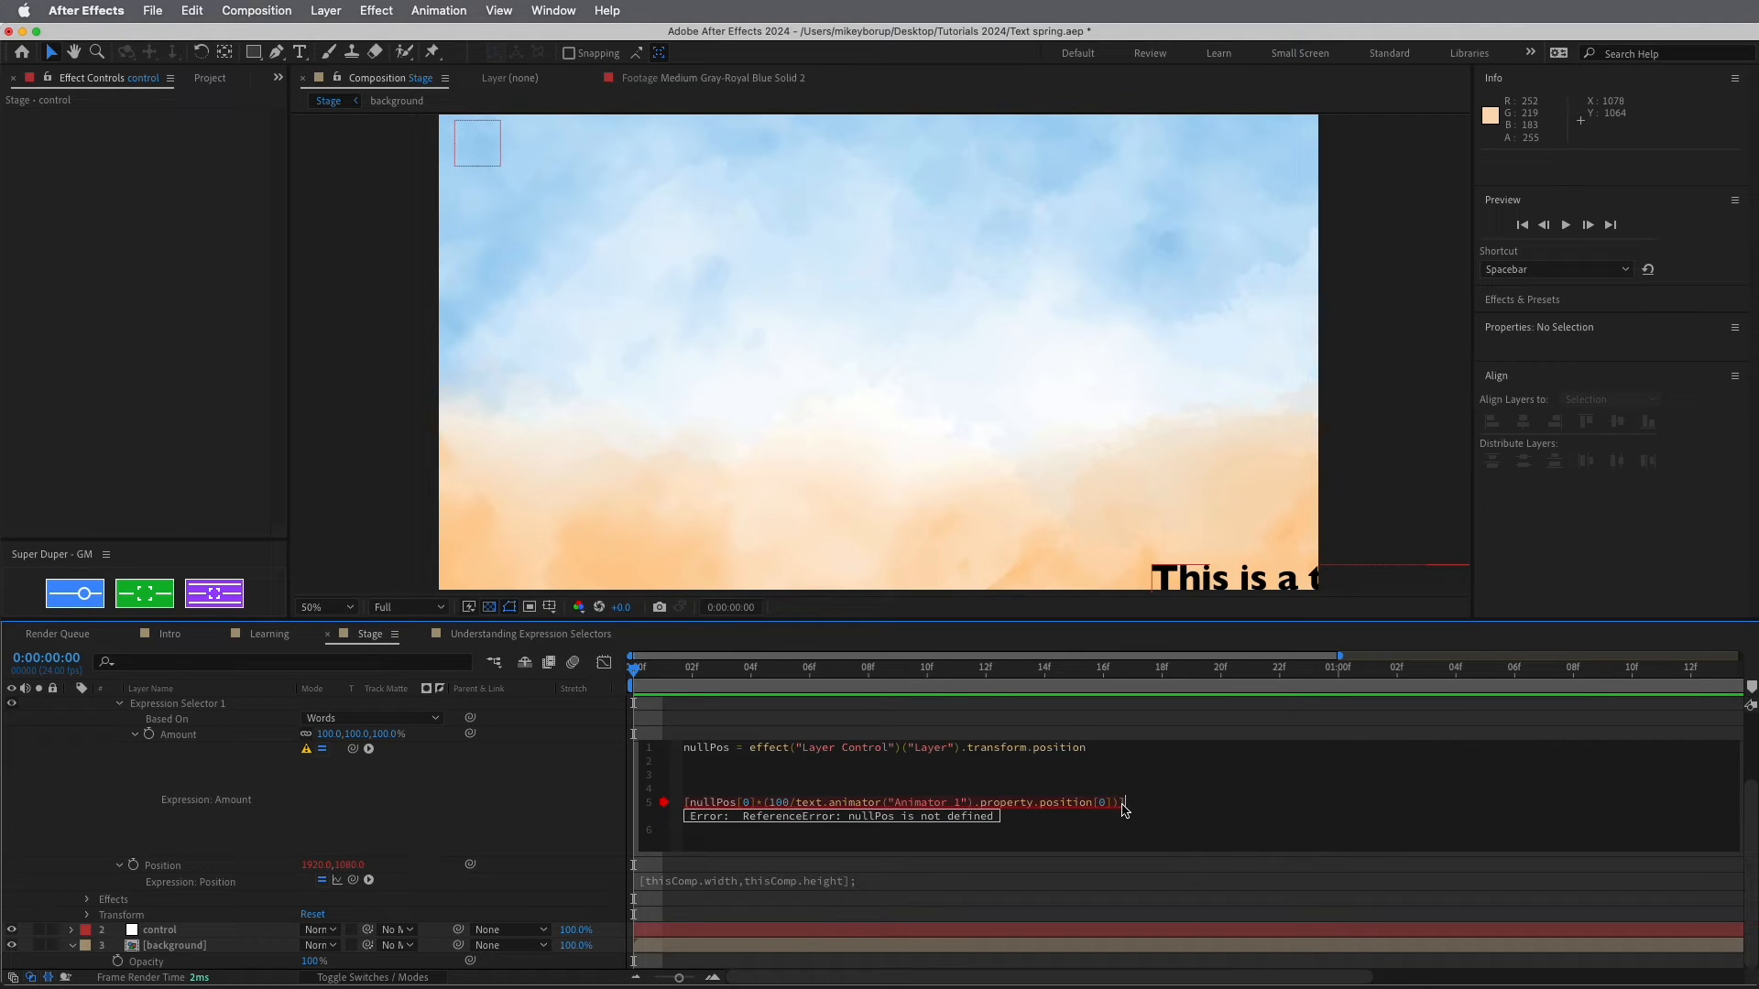
pyautogui.hotkey('shift', 'Left')
pyautogui.hotkey('shift', 'Left')
pyautogui.hotkey('shift', 'Left')
pyautogui.hotkey('shift', 'Left')
pyautogui.hotkey('shift', 'Left')
pyautogui.hotkey('shift', 'Left')
pyautogui.hotkey('shift', 'Left')
pyautogui.hotkey('shift', 'Left')
pyautogui.hotkey('shift', 'Left')
pyautogui.hotkey('shift', 'Left')
pyautogui.hotkey('shift', 'Left')
pyautogui.hotkey('shift', 'Left')
pyautogui.hotkey('shift', 'Left')
pyautogui.hotkey('shift', 'Left')
pyautogui.hotkey('shift', 'Left')
pyautogui.hotkey('shift', 'Left')
pyautogui.hotkey('shift', 'Left')
pyautogui.hotkey('shift', 'Left')
pyautogui.hotkey('shift', 'Left')
pyautogui.hotkey('shift', 'Left')
pyautogui.hotkey('shift', 'Left')
pyautogui.hotkey('shift', 'Left')
pyautogui.hotkey('shift', 'Left')
pyautogui.hotkey('shift', 'Left')
pyautogui.hotkey('shift', 'Left')
pyautogui.hotkey('shift', 'Left')
pyautogui.hotkey('shift', 'Left')
pyautogui.hotkey('shift', 'Left')
pyautogui.hotkey('shift', 'Left')
pyautogui.hotkey('shift', 'Left')
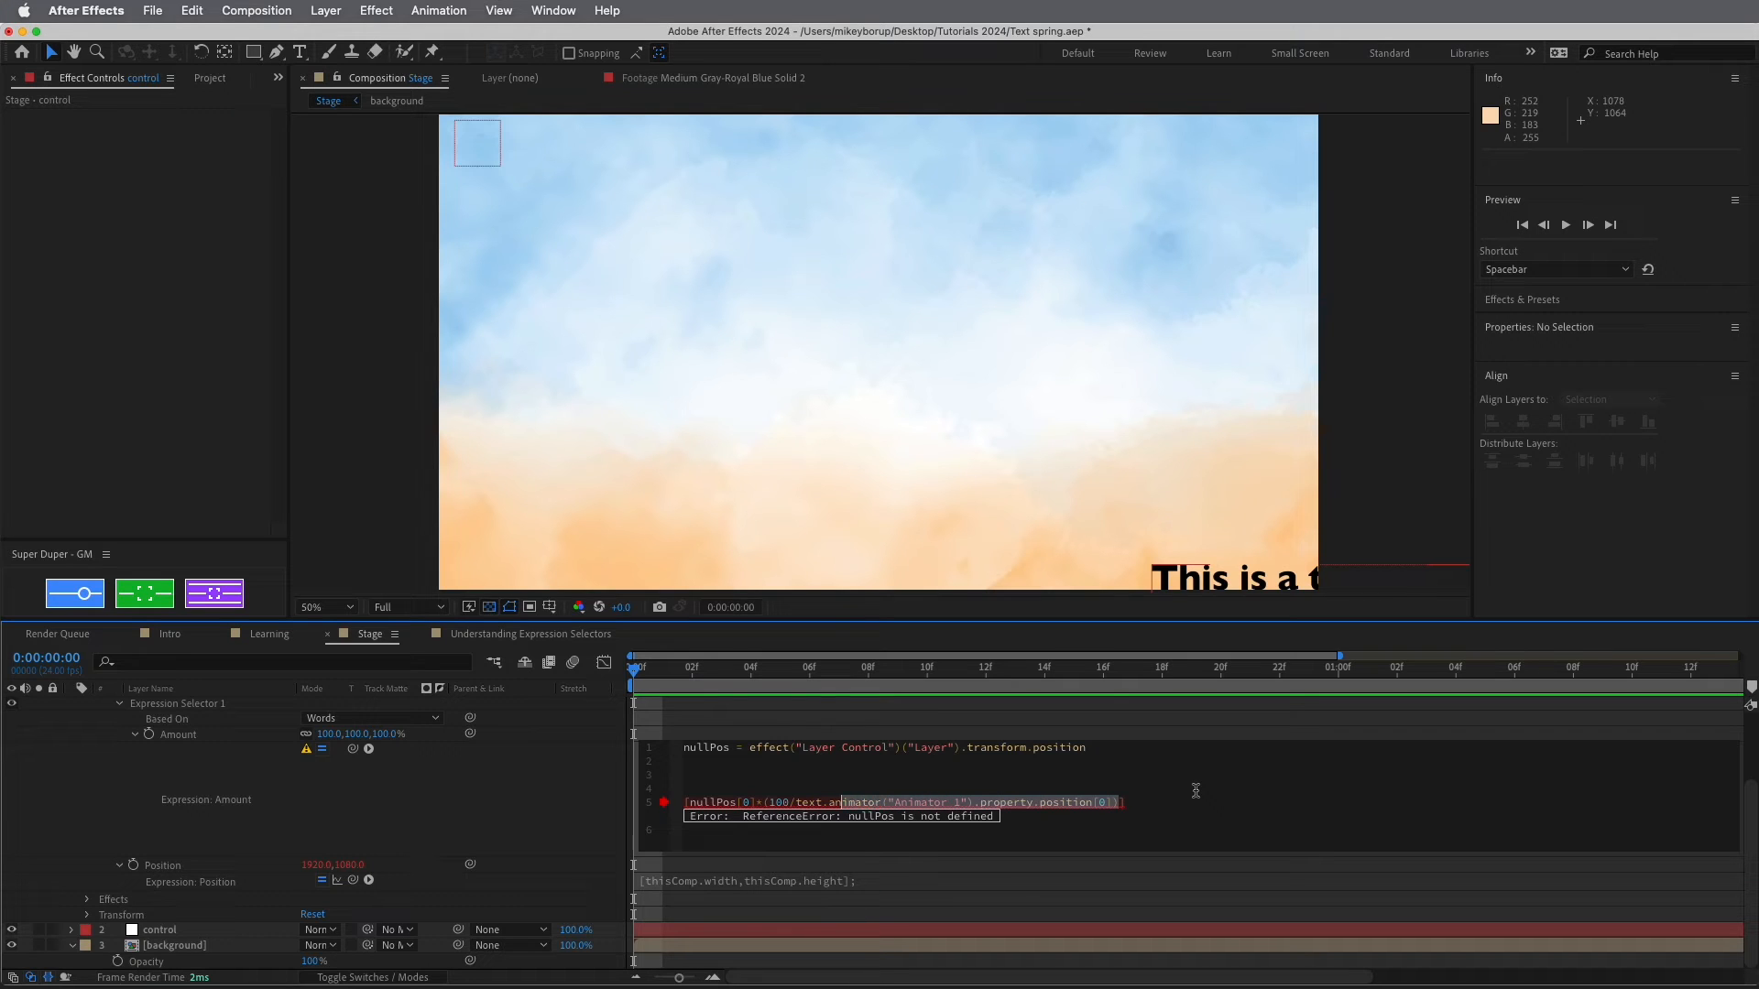
pyautogui.hotkey('shift', 'Left')
pyautogui.hotkey('shift', 'Left')
pyautogui.hotkey('shift', 'Left')
pyautogui.hotkey('shift', 'Left')
pyautogui.hotkey('shift', 'Left')
pyautogui.hotkey('shift', 'Left')
pyautogui.hotkey('shift', 'Left')
pyautogui.hotkey('shift', 'Left')
pyautogui.hotkey('shift', 'Left')
pyautogui.hotkey('shift', 'Left')
pyautogui.hotkey('shift', 'Left')
pyautogui.hotkey('shift', 'Left')
pyautogui.hotkey('shift', 'Left')
pyautogui.hotkey('shift', 'Left')
pyautogui.hotkey('shift', 'Left')
pyautogui.hotkey('shift', 'Left')
pyautogui.hotkey('shift', 'Left')
pyautogui.hotkey('shift', 'Left')
pyautogui.hotkey('shift', 'Left')
pyautogui.hotkey('shift', 'Left')
pyautogui.press('super+c')
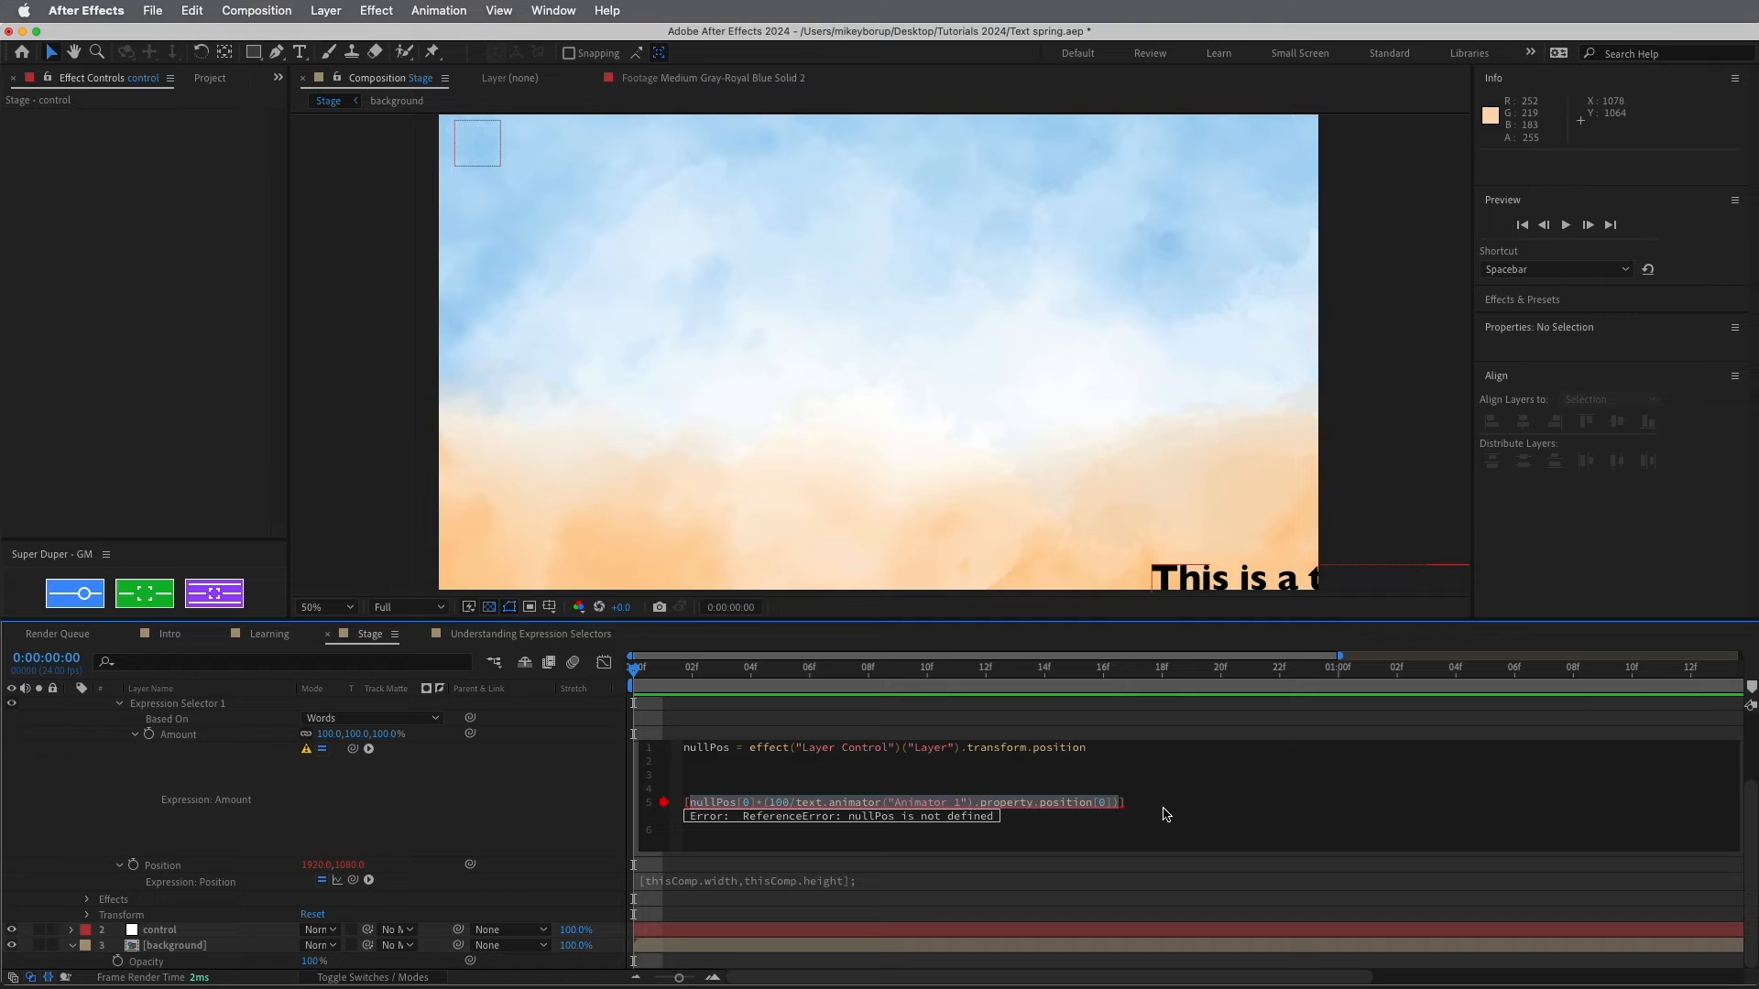
pyautogui.click(1208, 805)
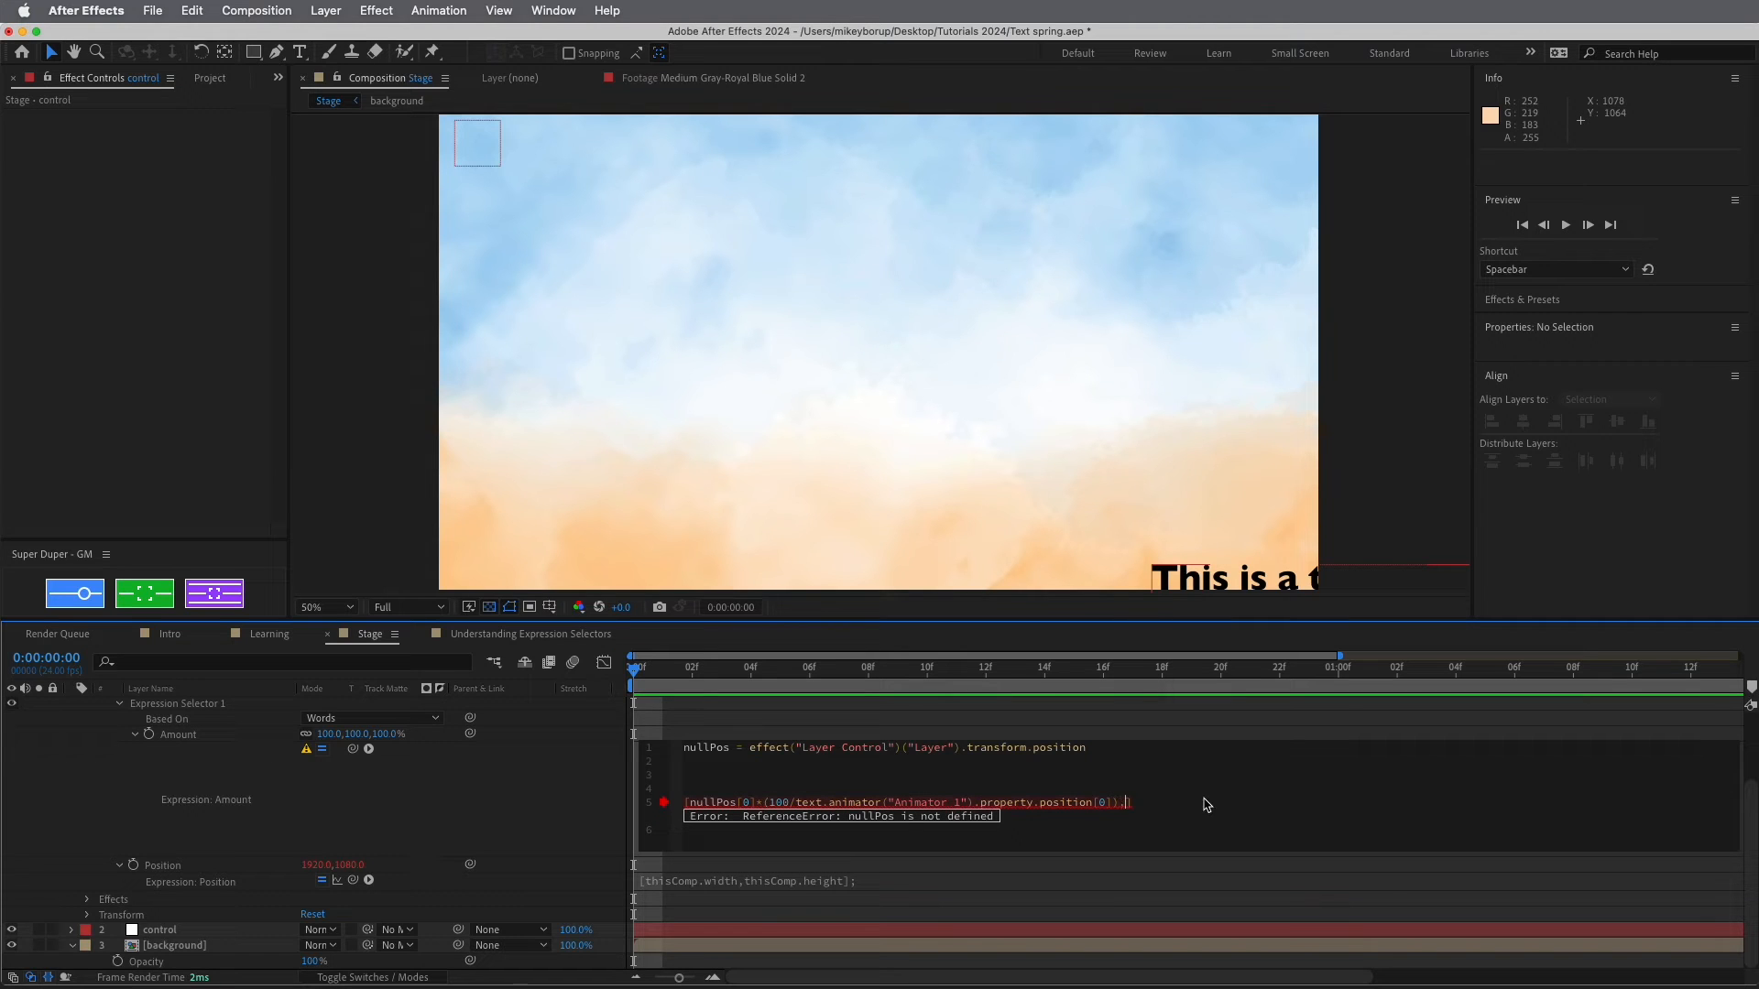
pyautogui.press('super+v')
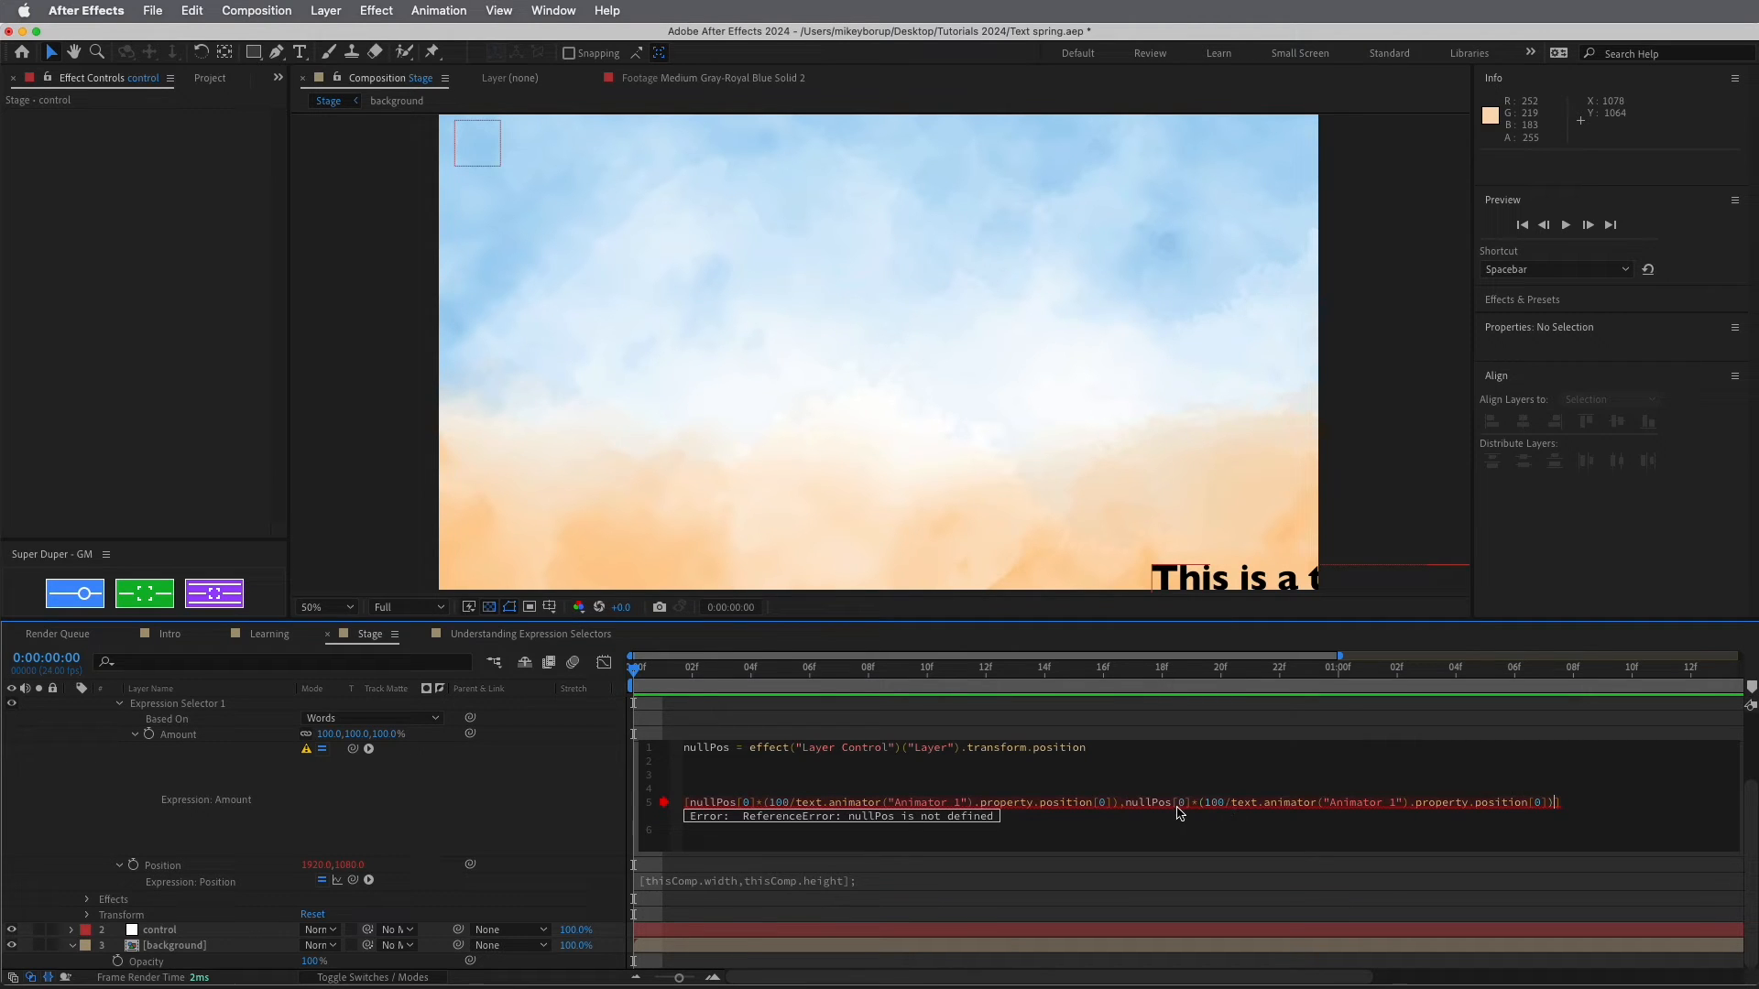
pyautogui.click(1181, 805)
pyautogui.click(1541, 805)
pyautogui.hotkey('shift', 'Left')
pyautogui.press('KP_Enter')
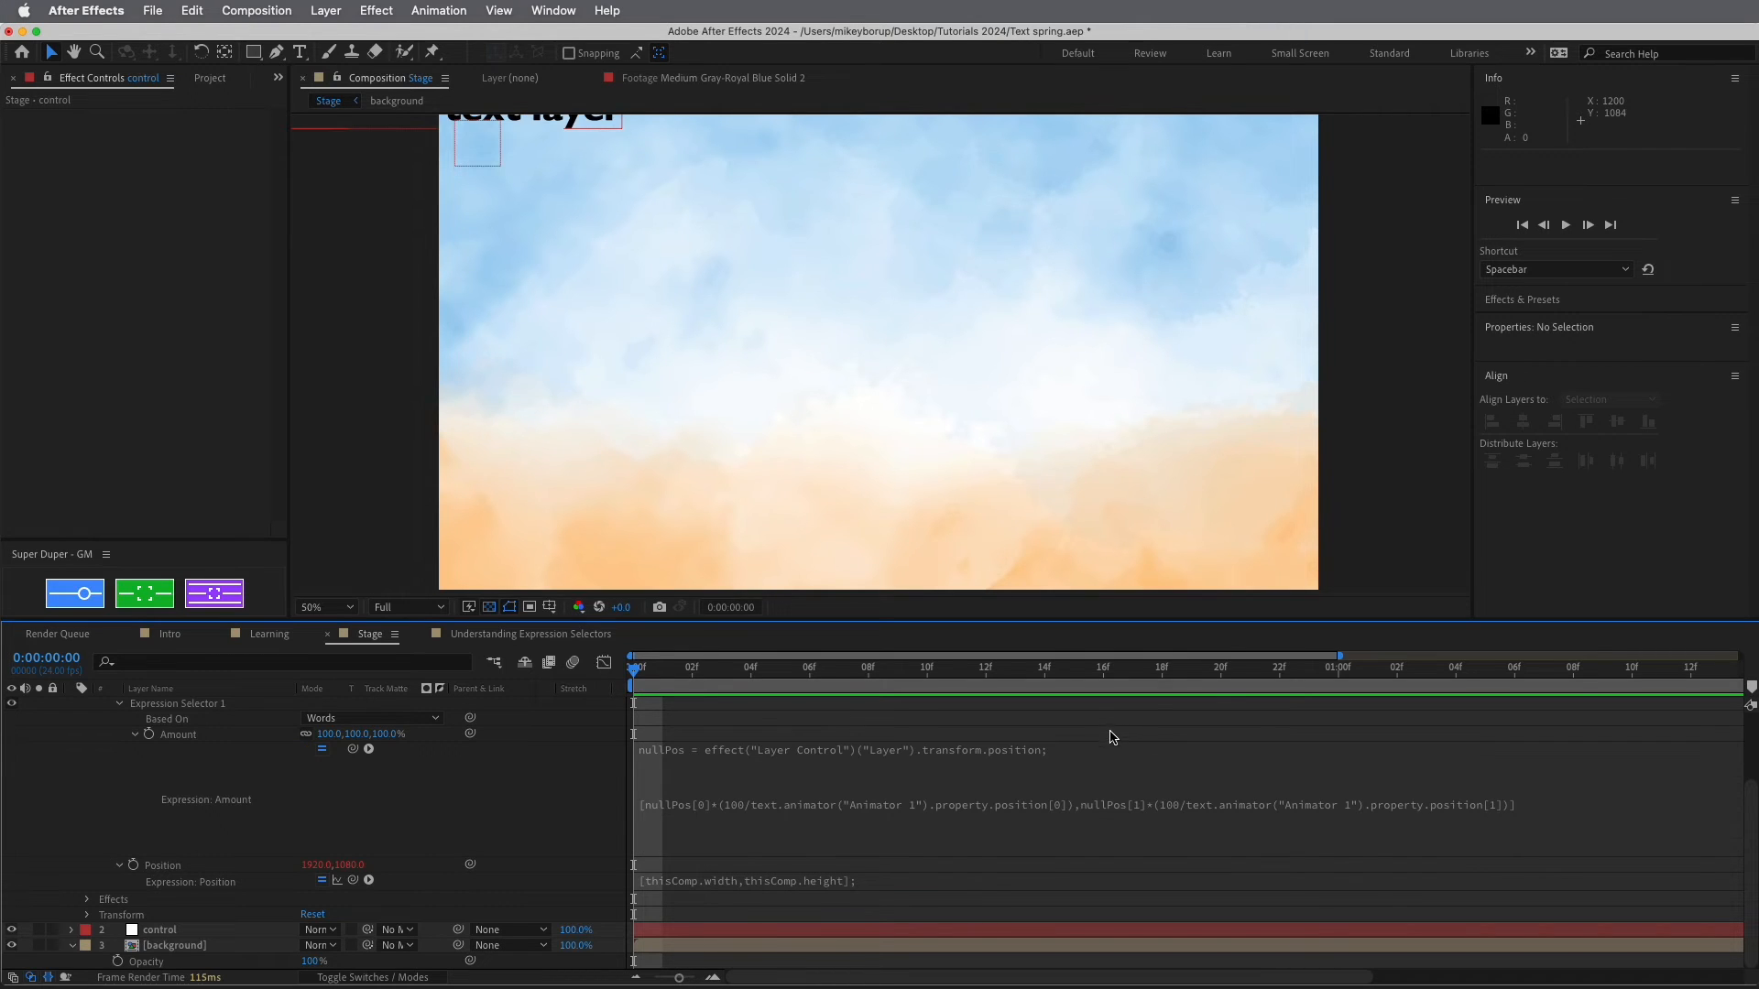
# Drag the control null to 850.6, 570.7 near the comp centre, confirming the text follows
pyautogui.click(475, 147)
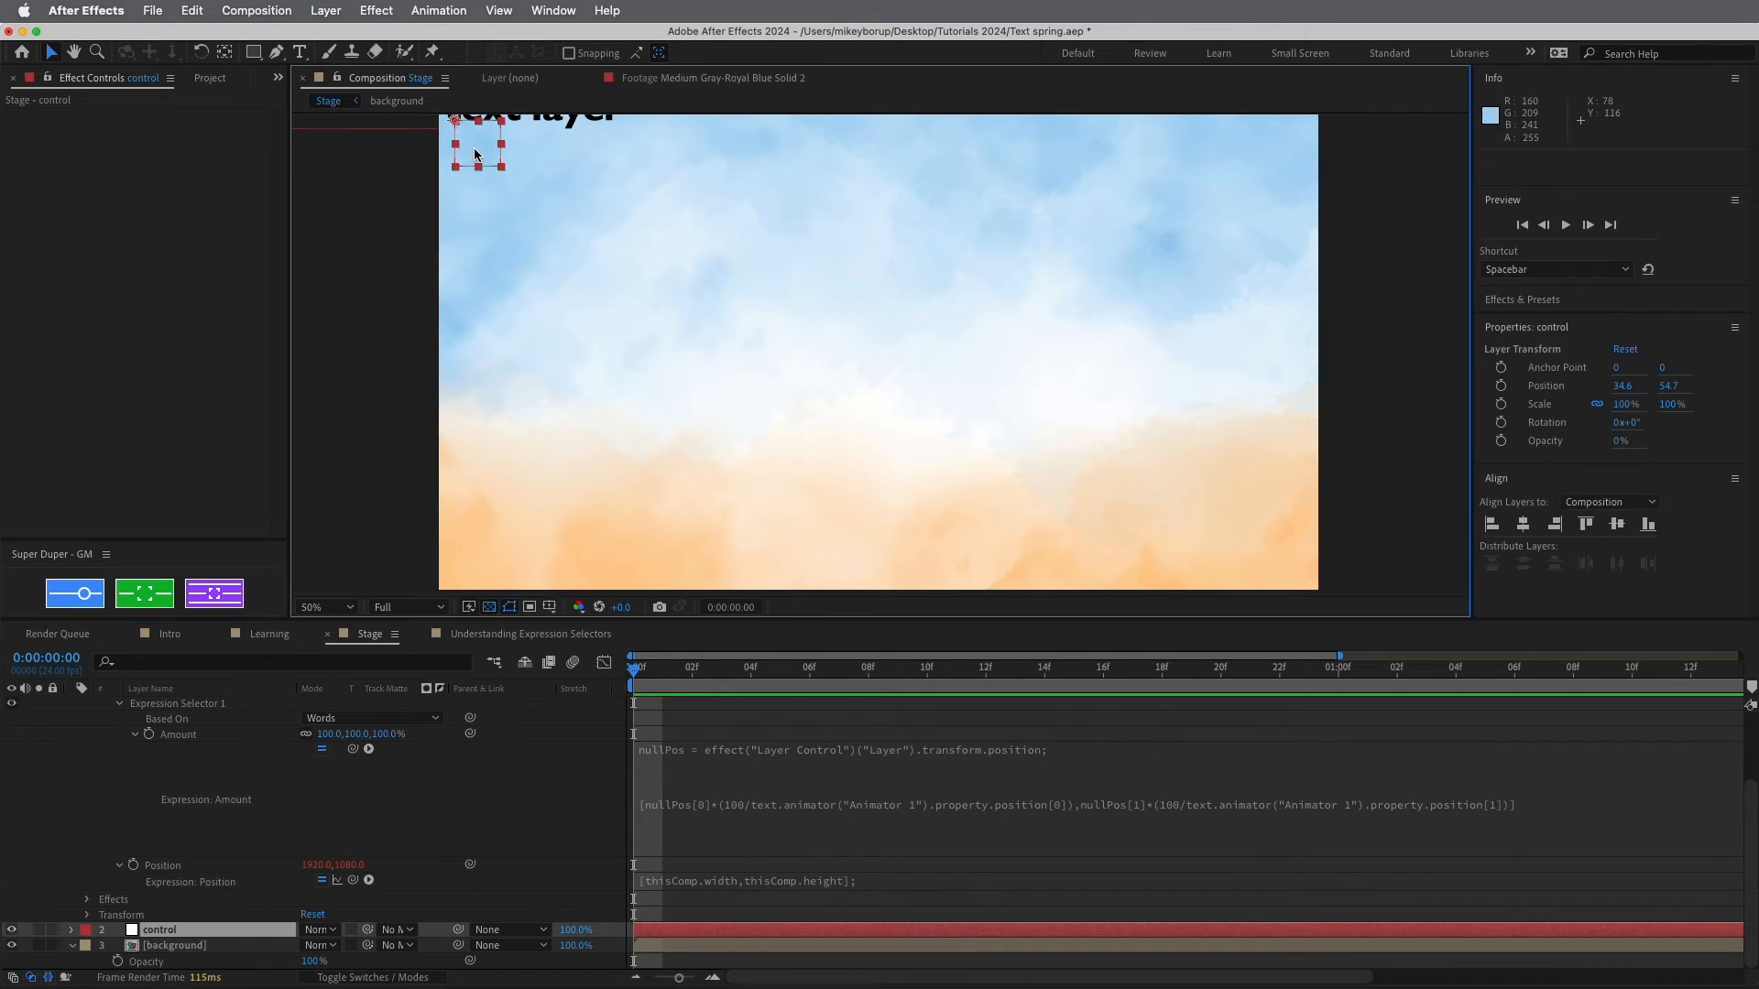
pyautogui.moveTo(475, 147); pyautogui.dragTo(983, 400)
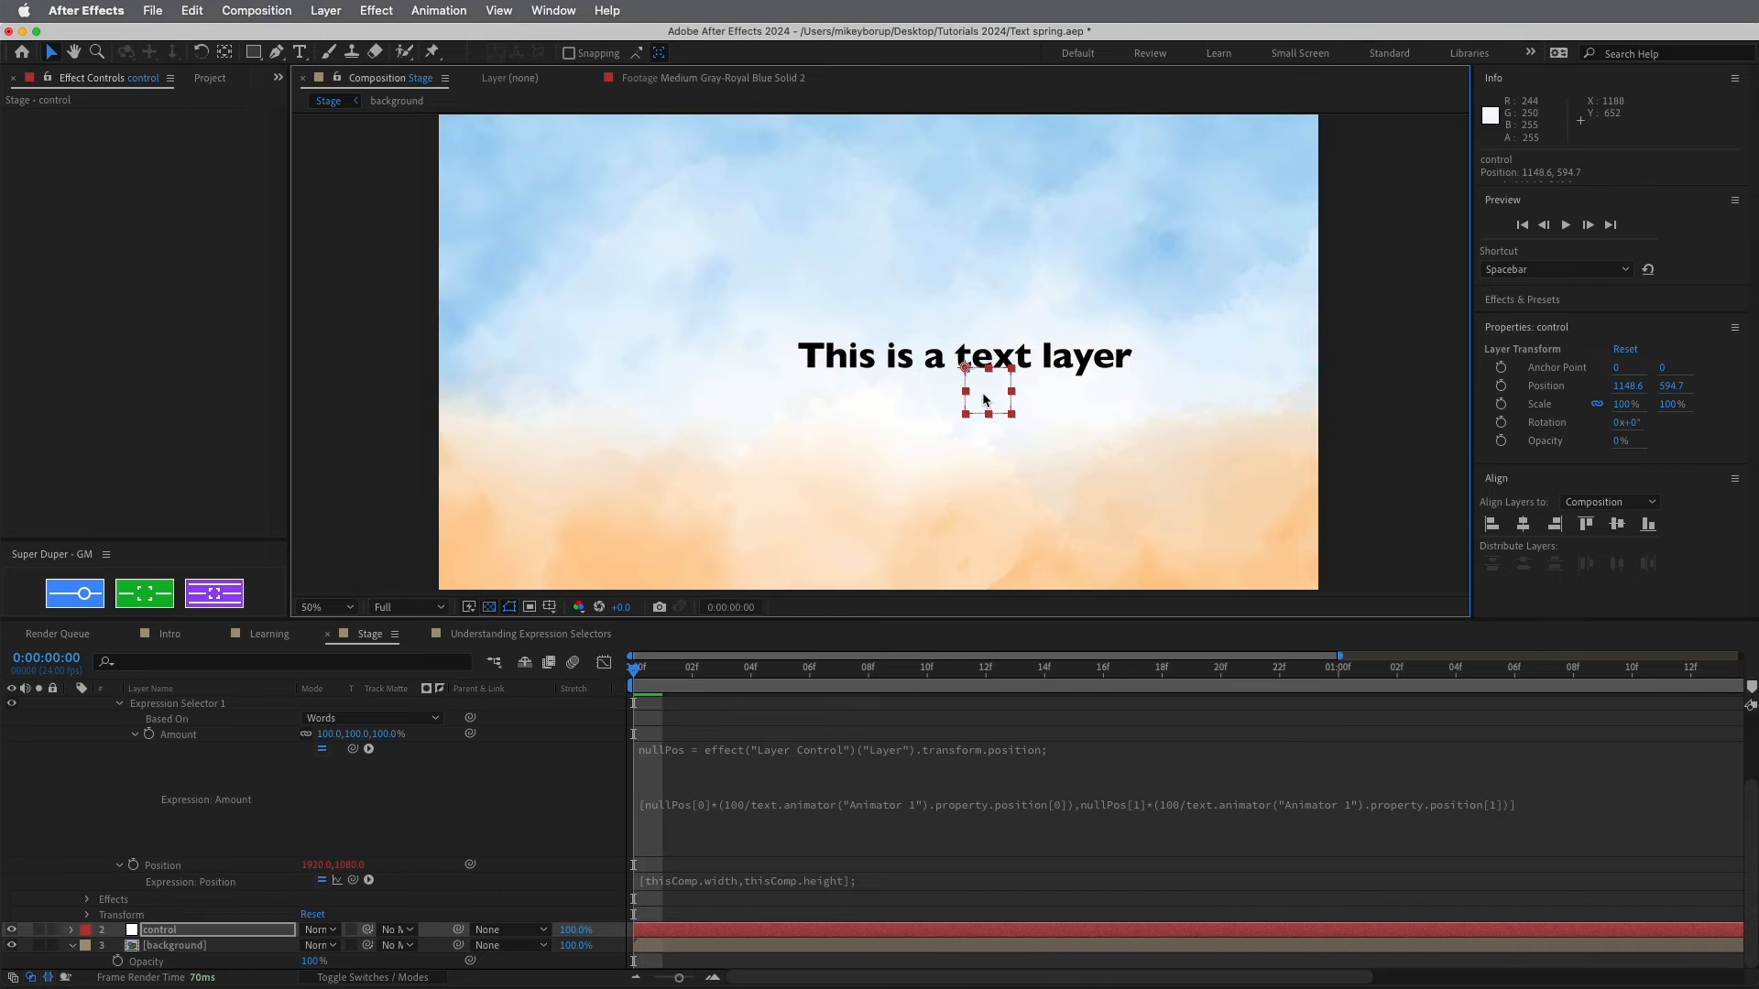
pyautogui.moveTo(986, 400); pyautogui.dragTo(853, 421)
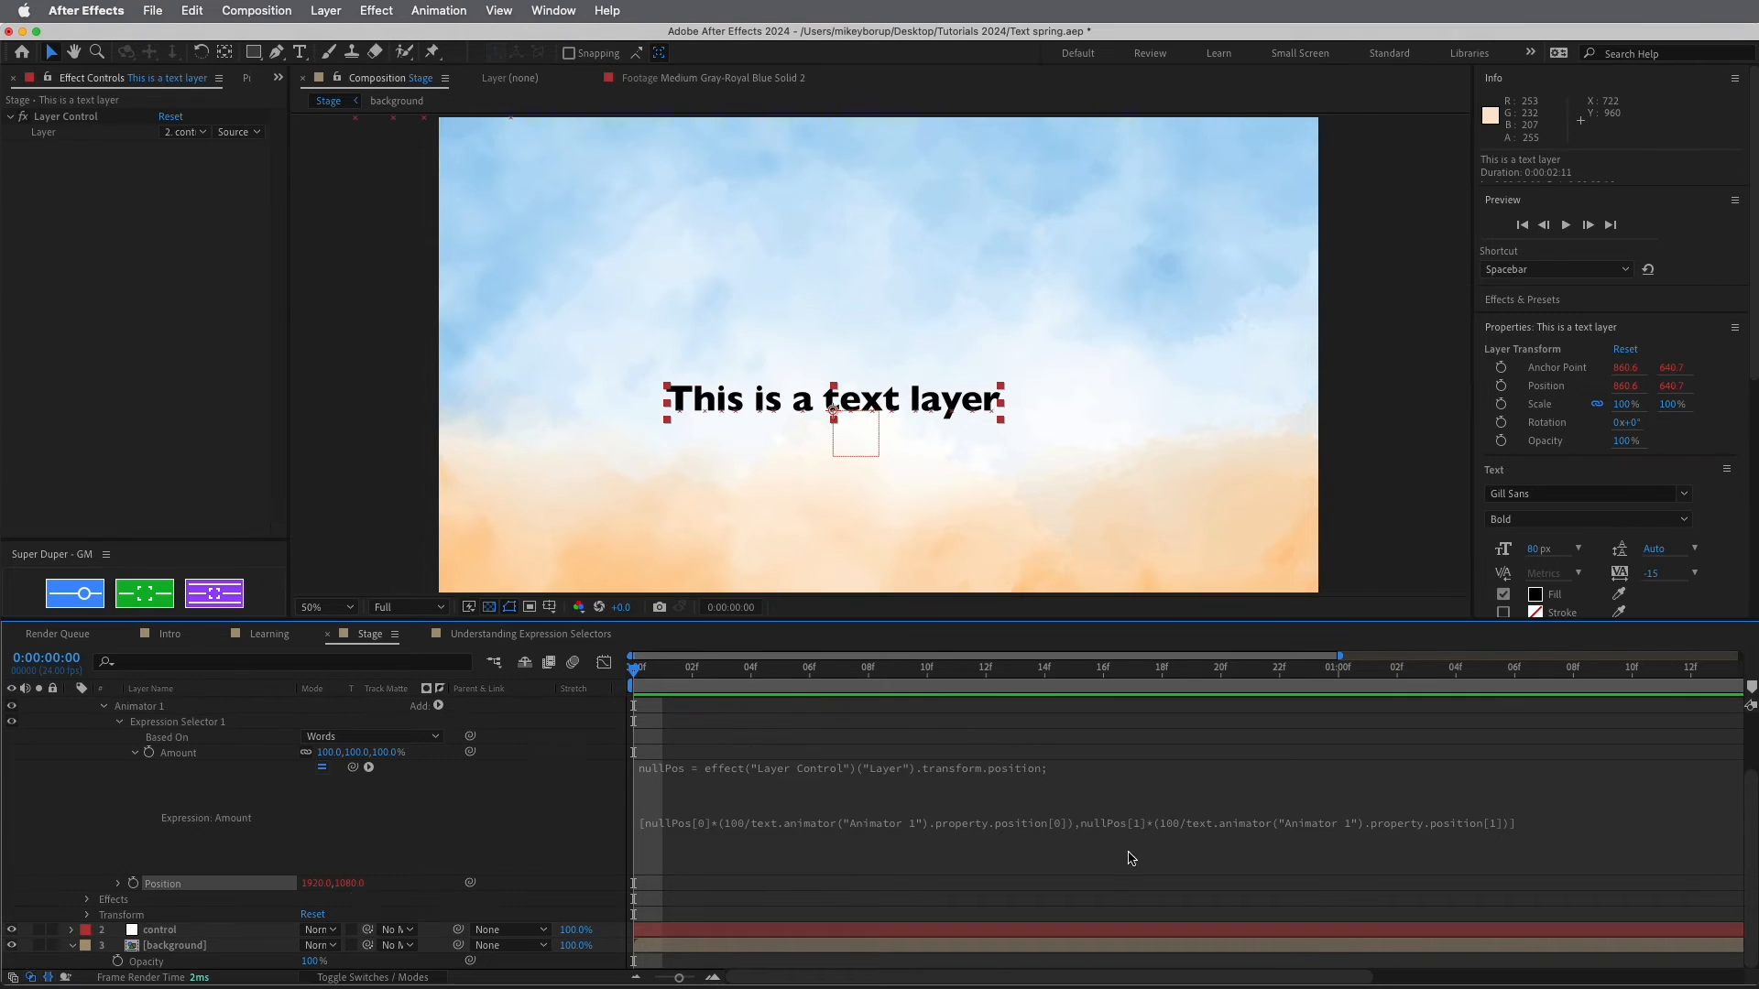
pyautogui.click(1132, 857)
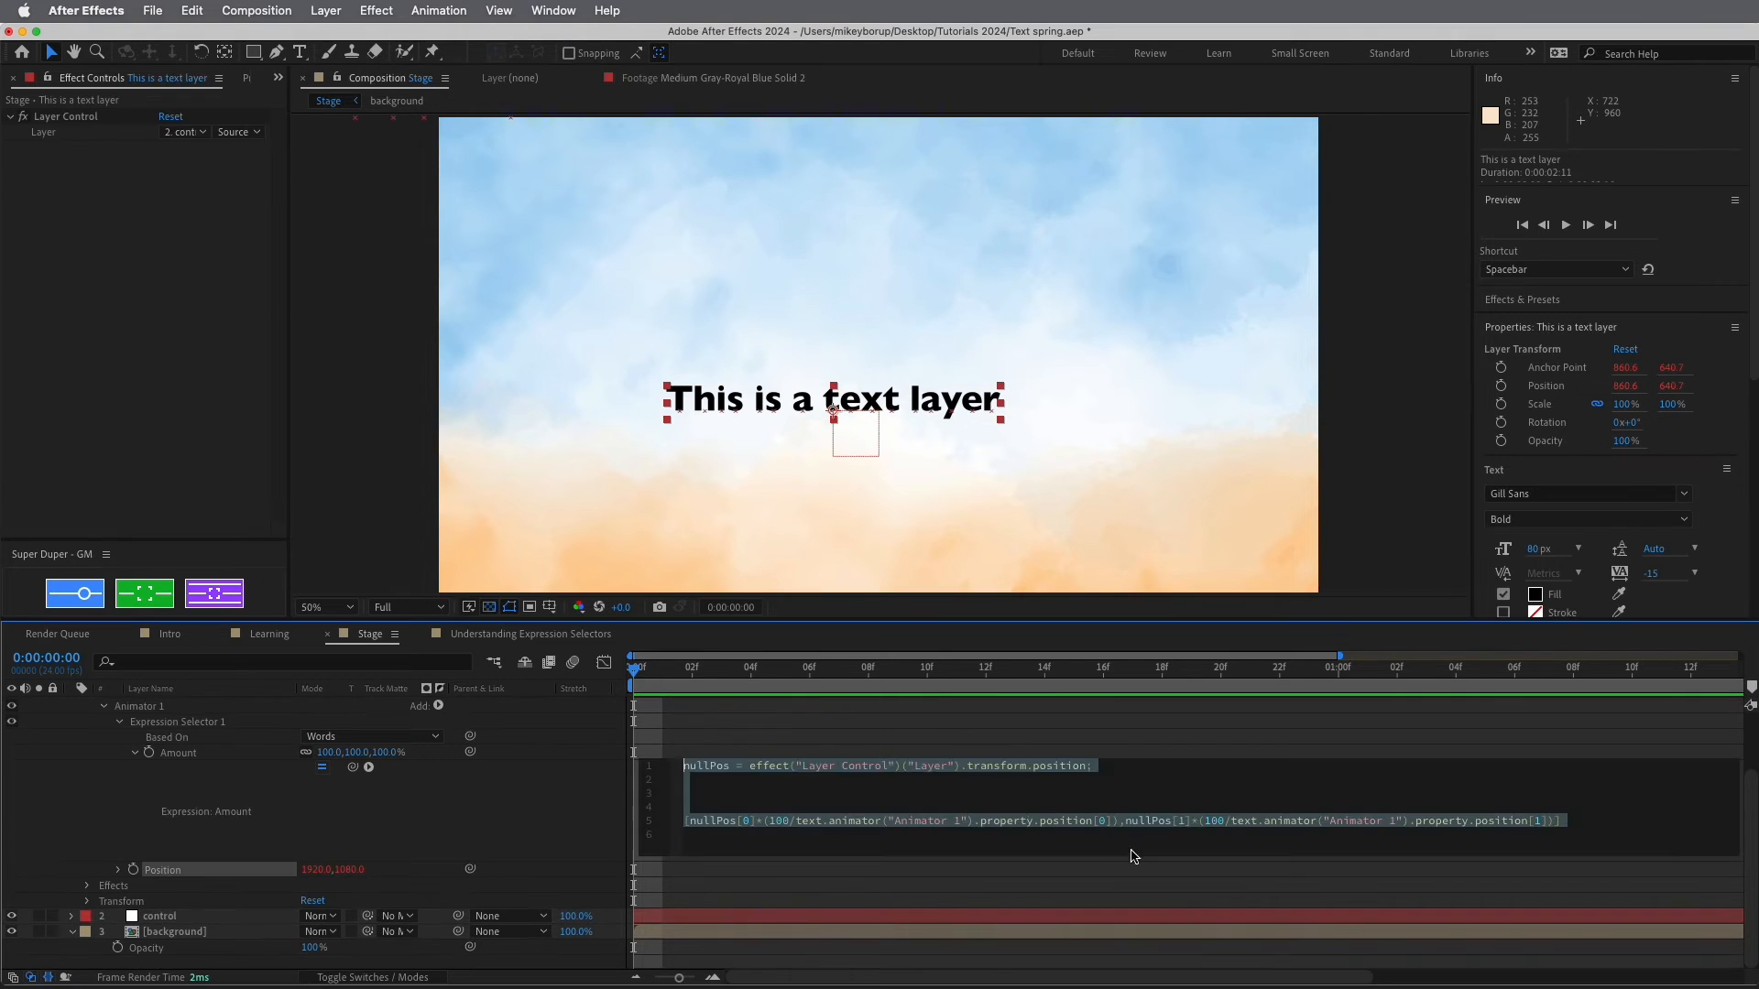
pyautogui.moveTo(851, 446); pyautogui.dragTo(843, 407)
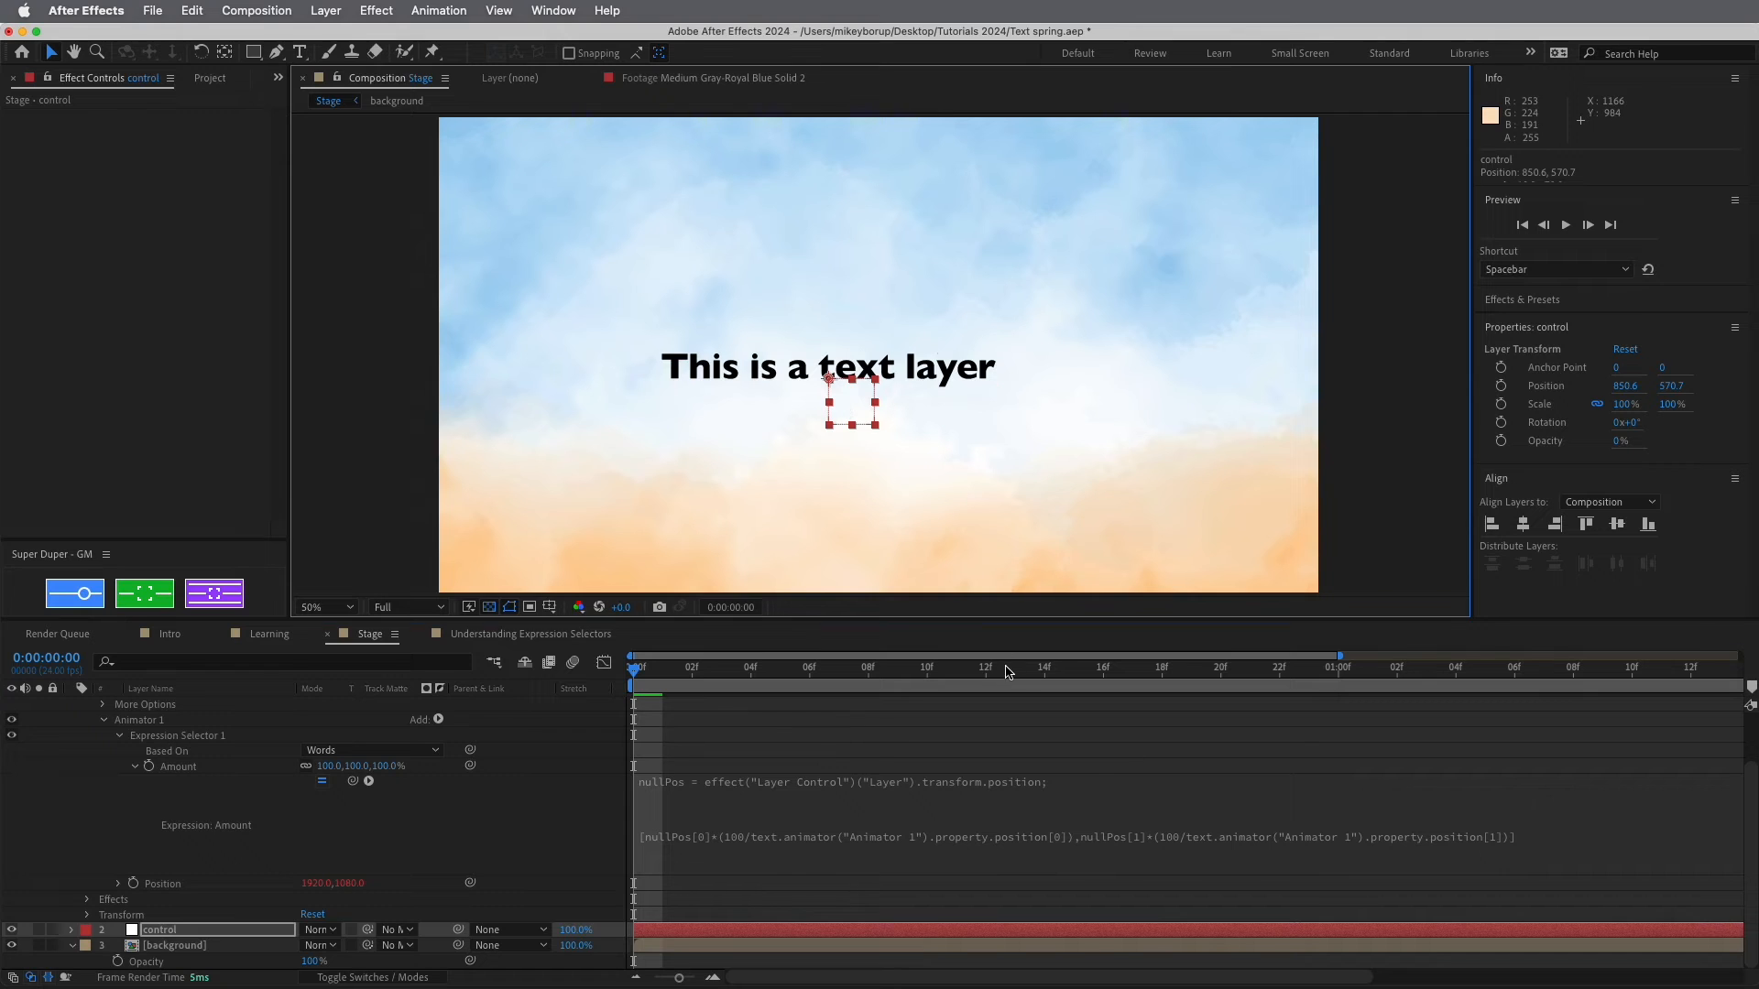
pyautogui.click(1132, 779)
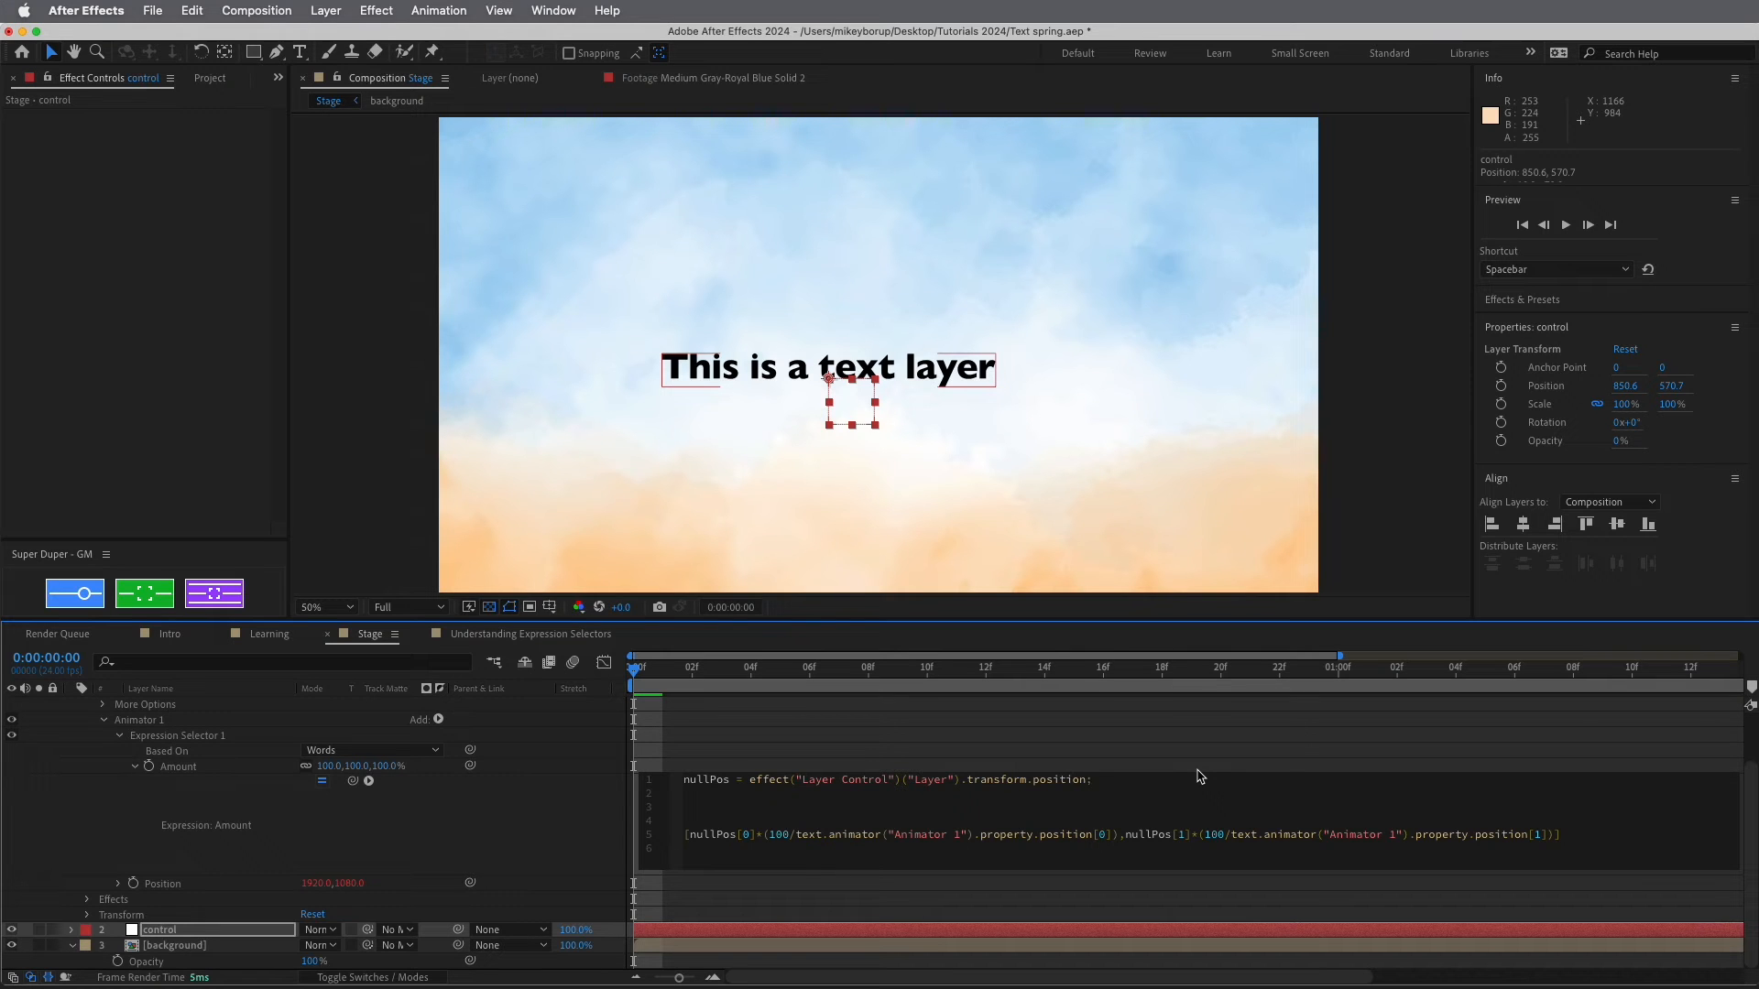
# Append .valueAtTime(time-textIndex) to nullPos and move the null to 512.6,346.7
pyautogui.write('.vaalue')
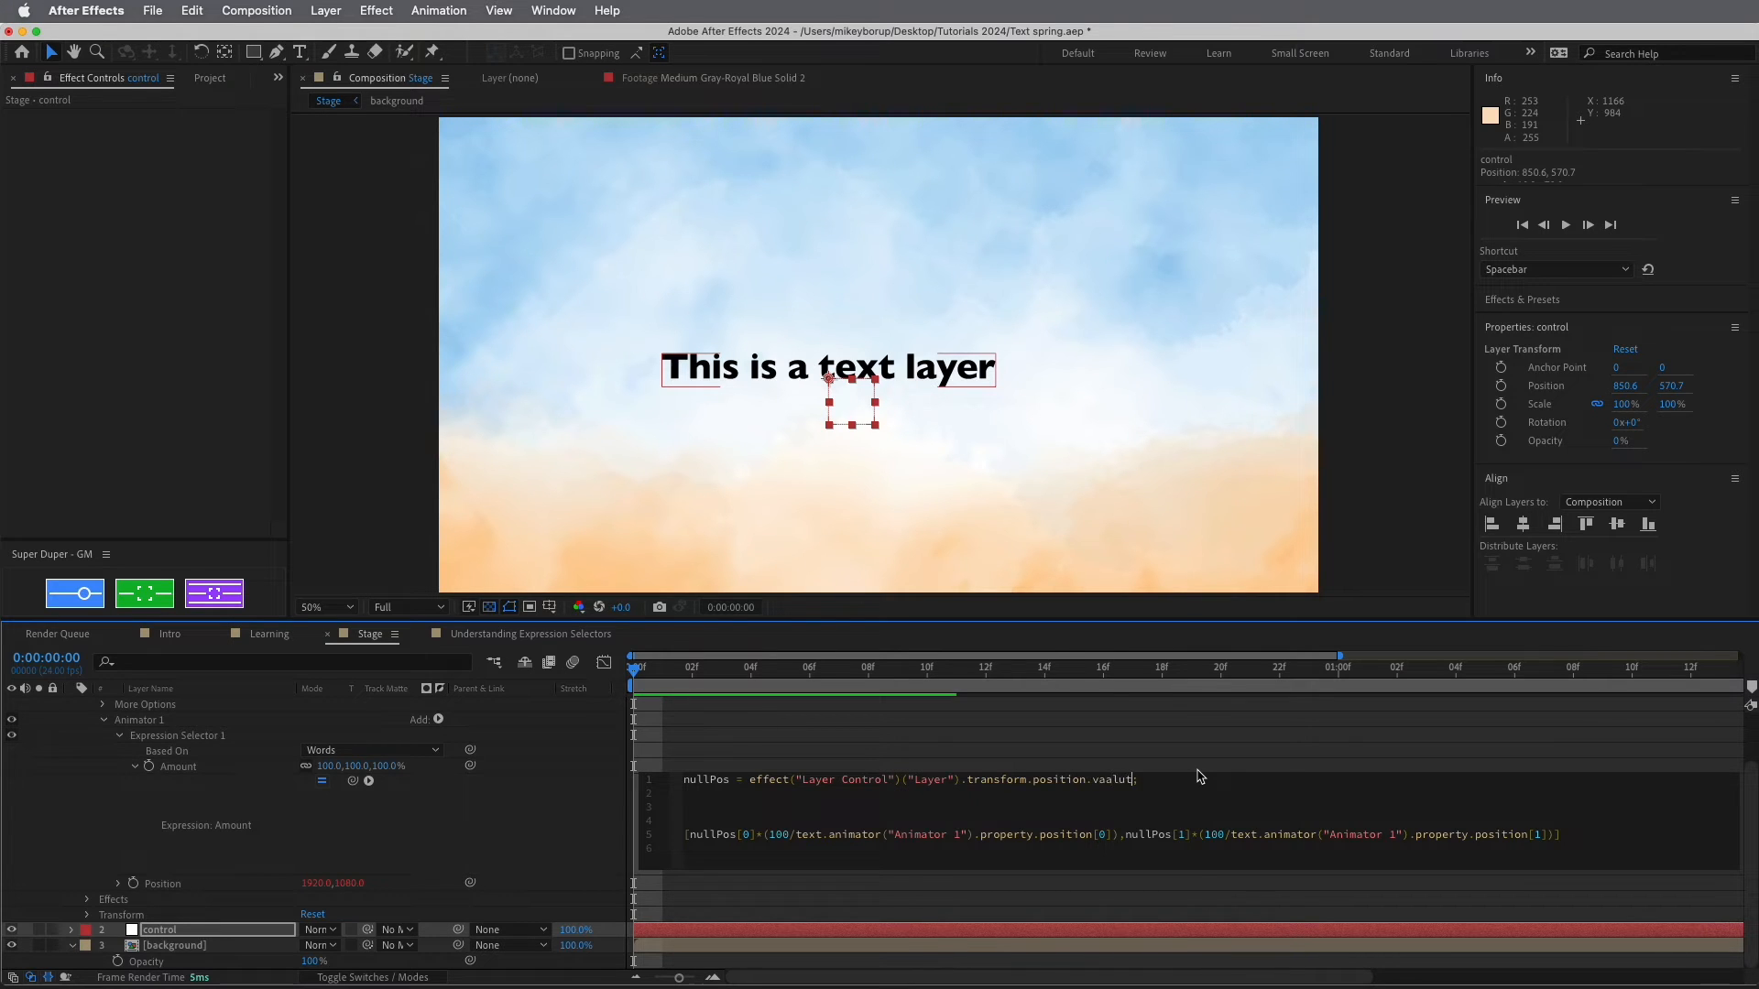
pyautogui.press('BackSpace')
pyautogui.press('BackSpace')
pyautogui.press('BackSpace')
pyautogui.press('BackSpace')
pyautogui.write('lueAtTime')
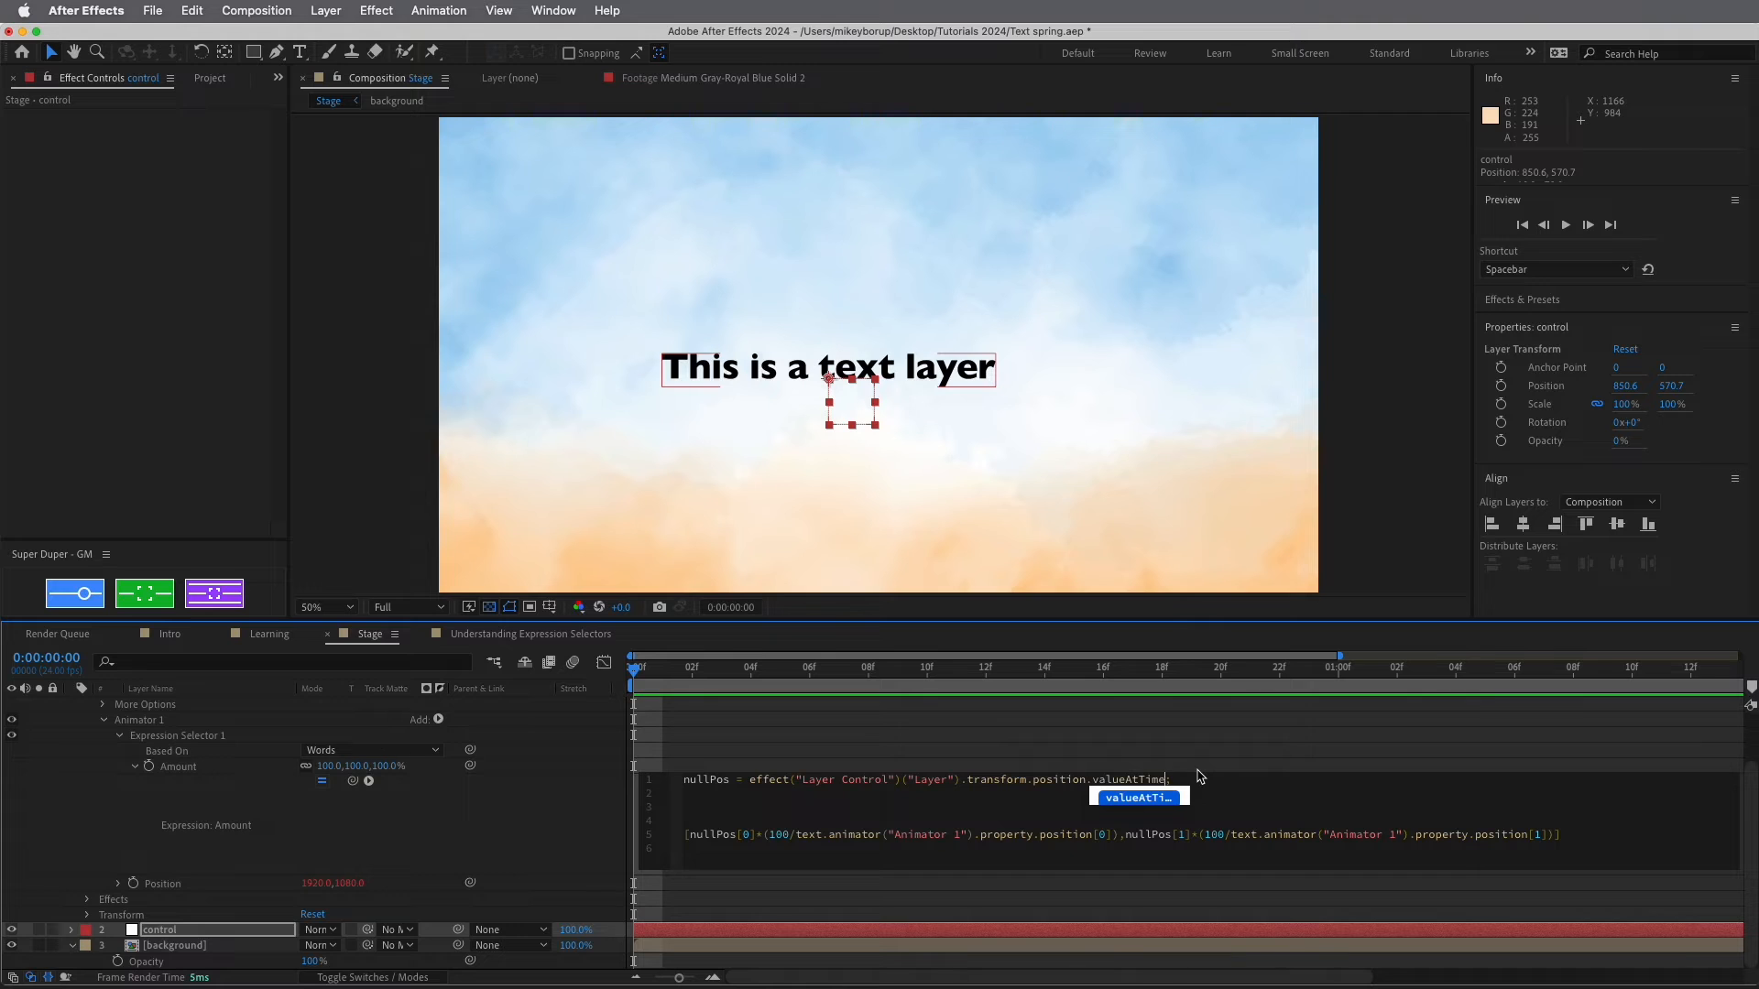
pyautogui.write('(')
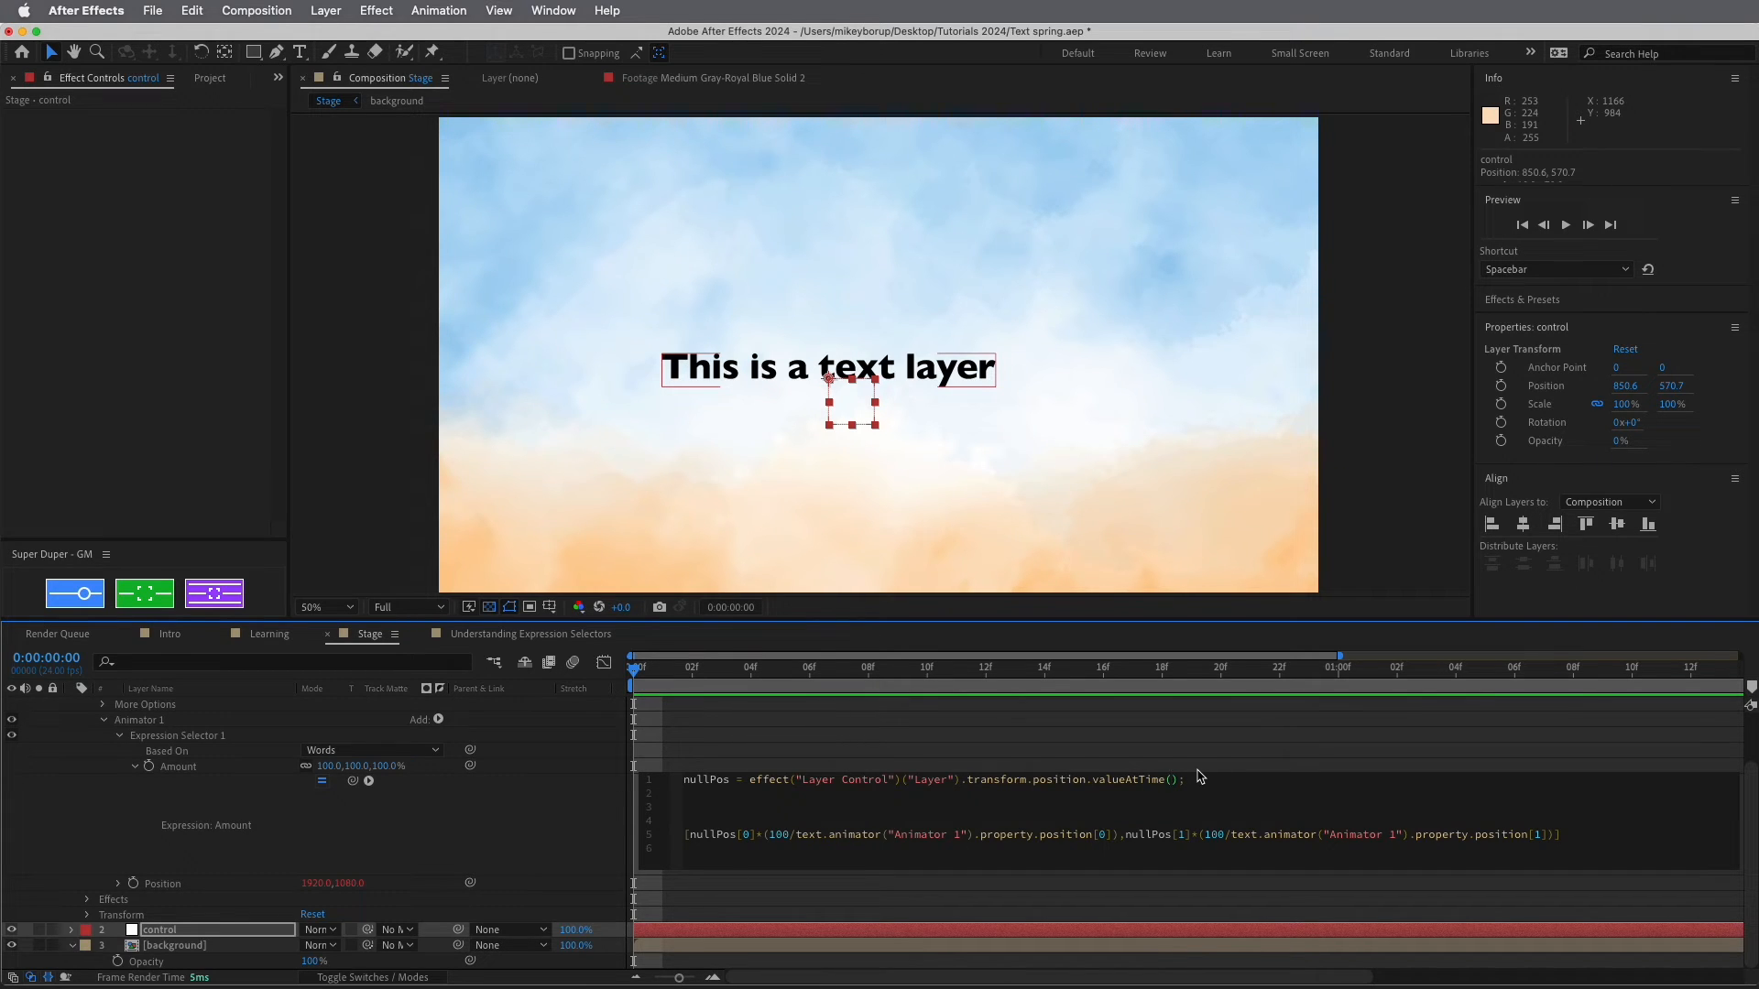
pyautogui.write('time')
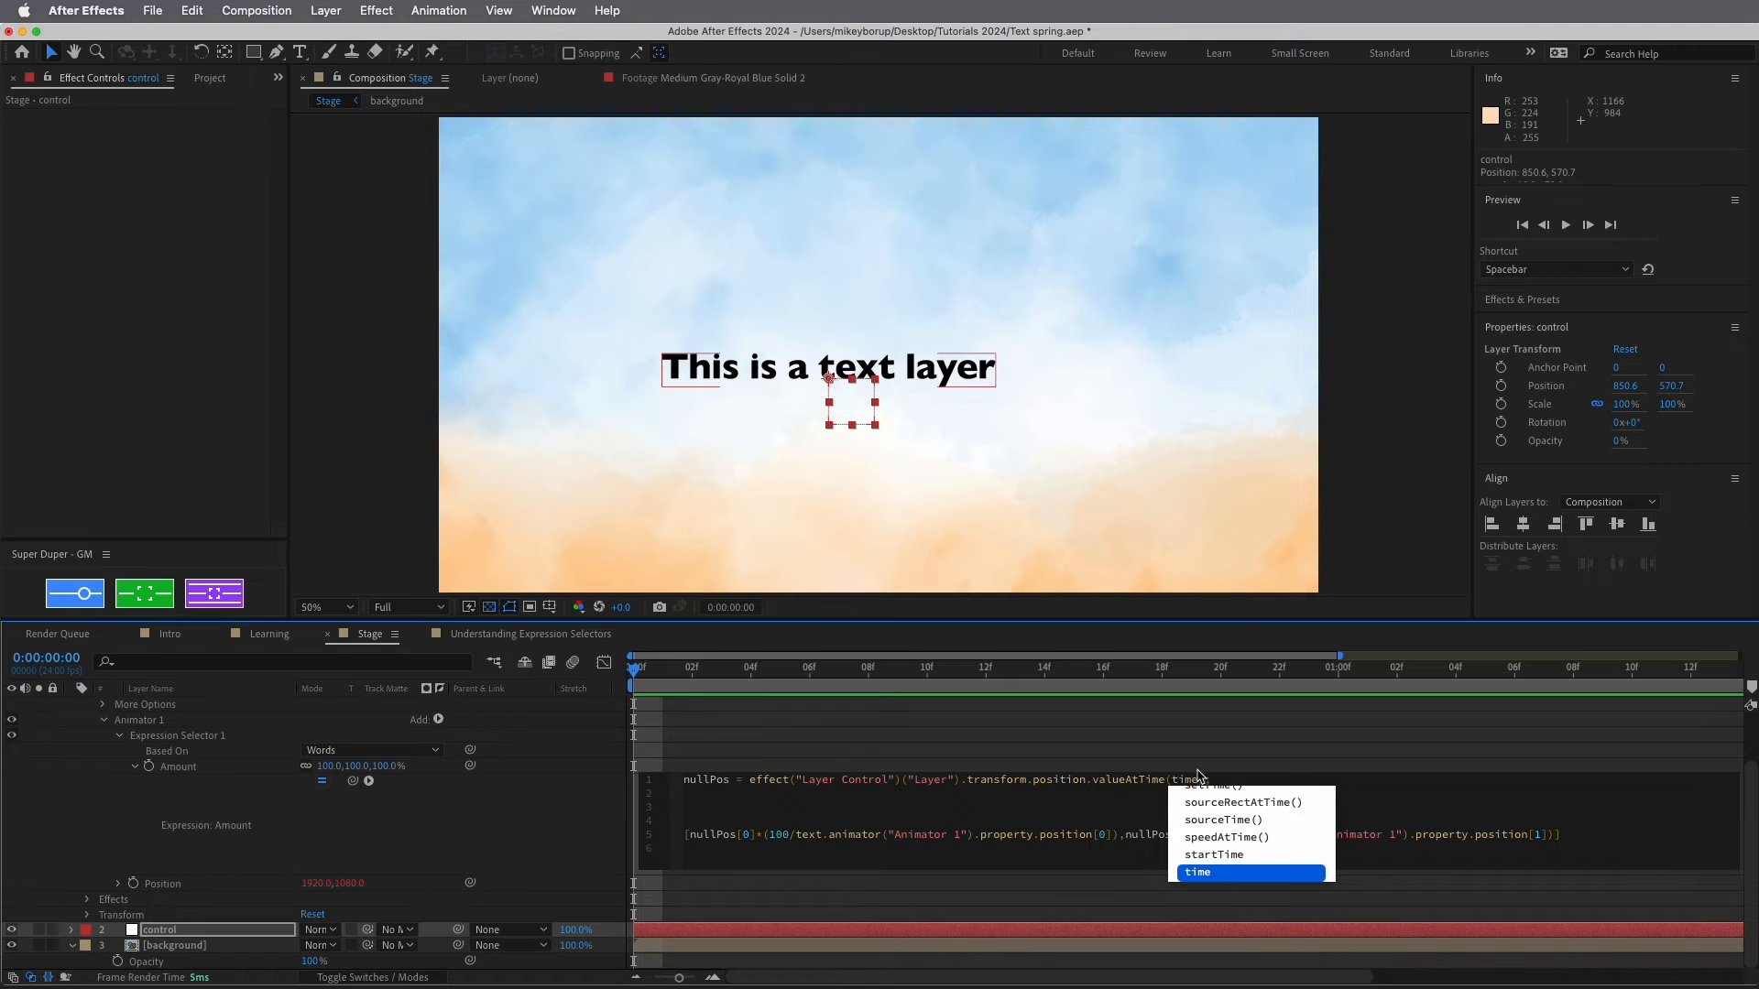
pyautogui.press('Return')
pyautogui.write('-in')
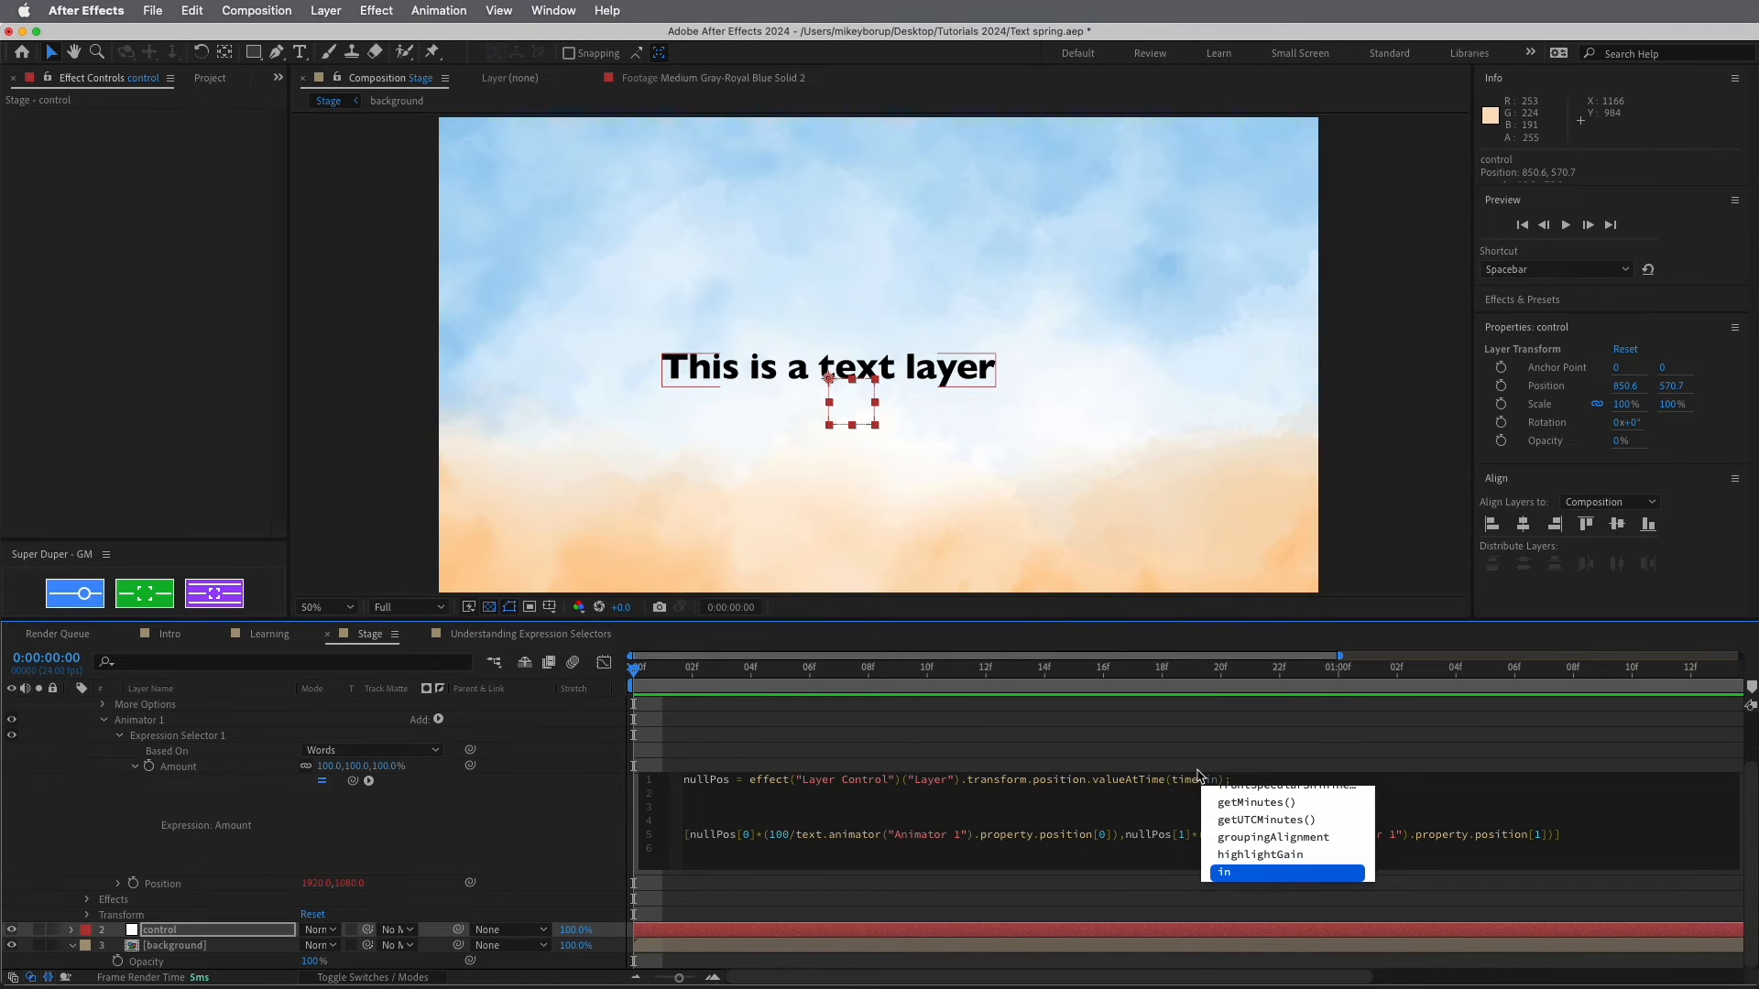
pyautogui.write('de')
pyautogui.press('BackSpace')
pyautogui.press('BackSpace')
pyautogui.press('BackSpace')
pyautogui.press('BackSpace')
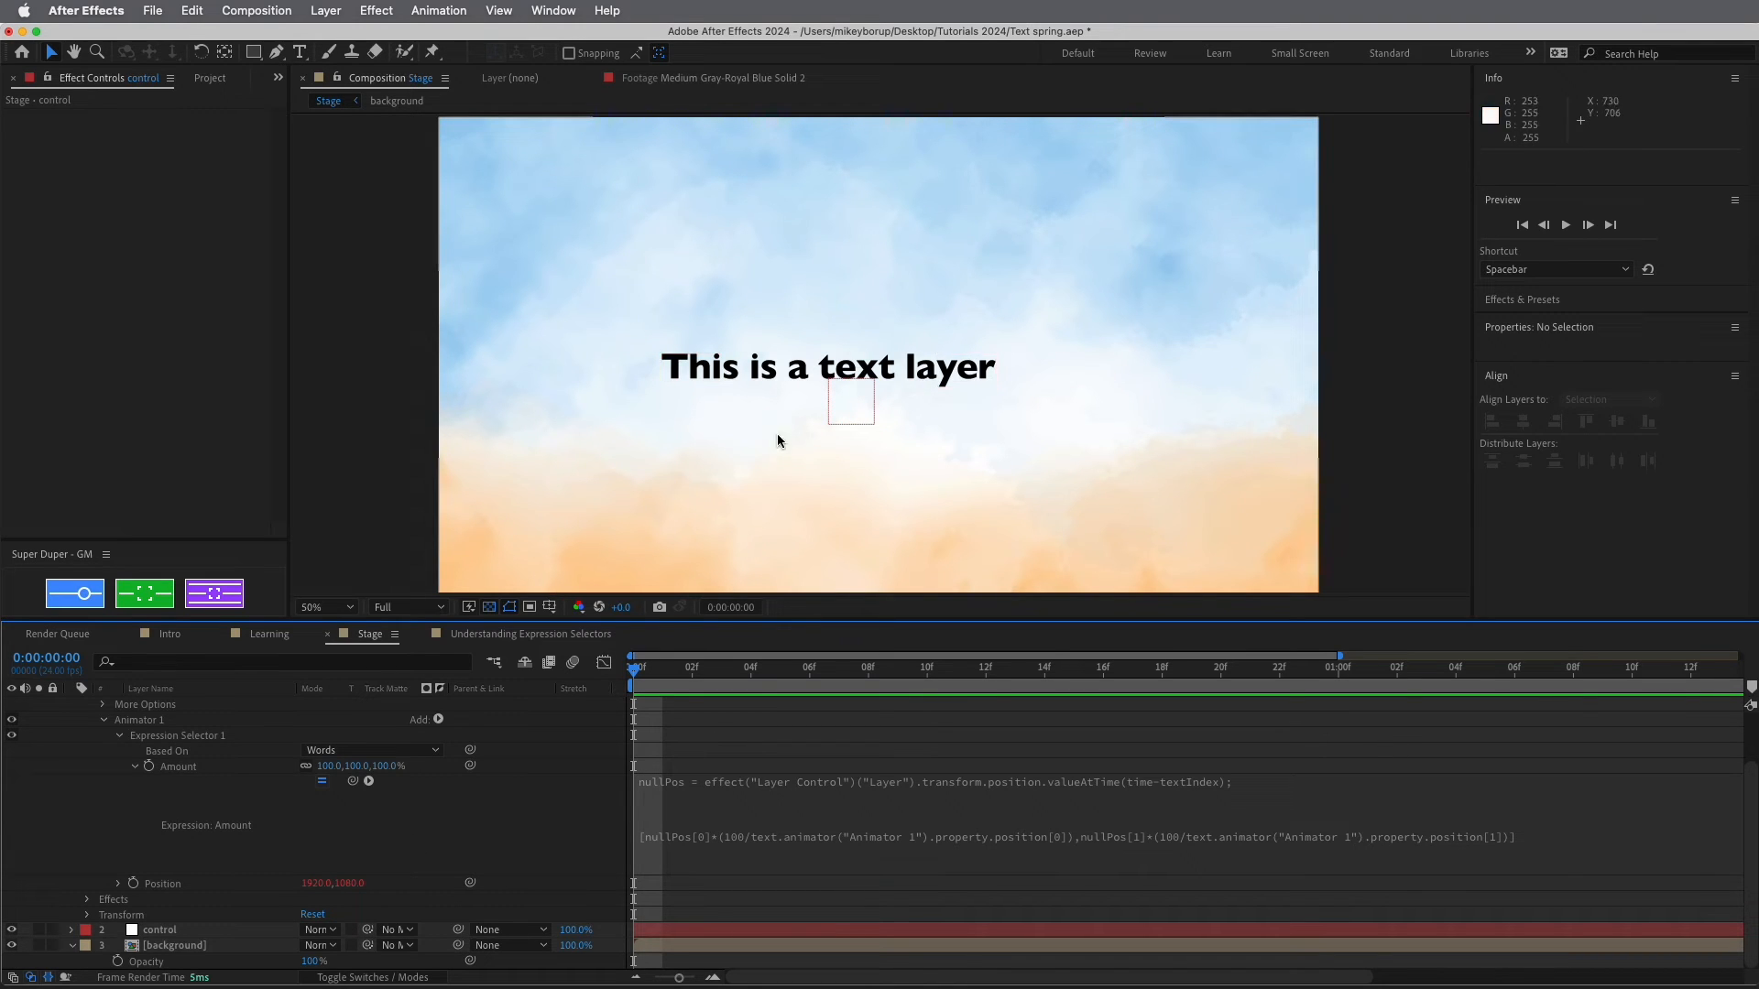
pyautogui.click(847, 402)
pyautogui.moveTo(848, 402); pyautogui.dragTo(696, 314)
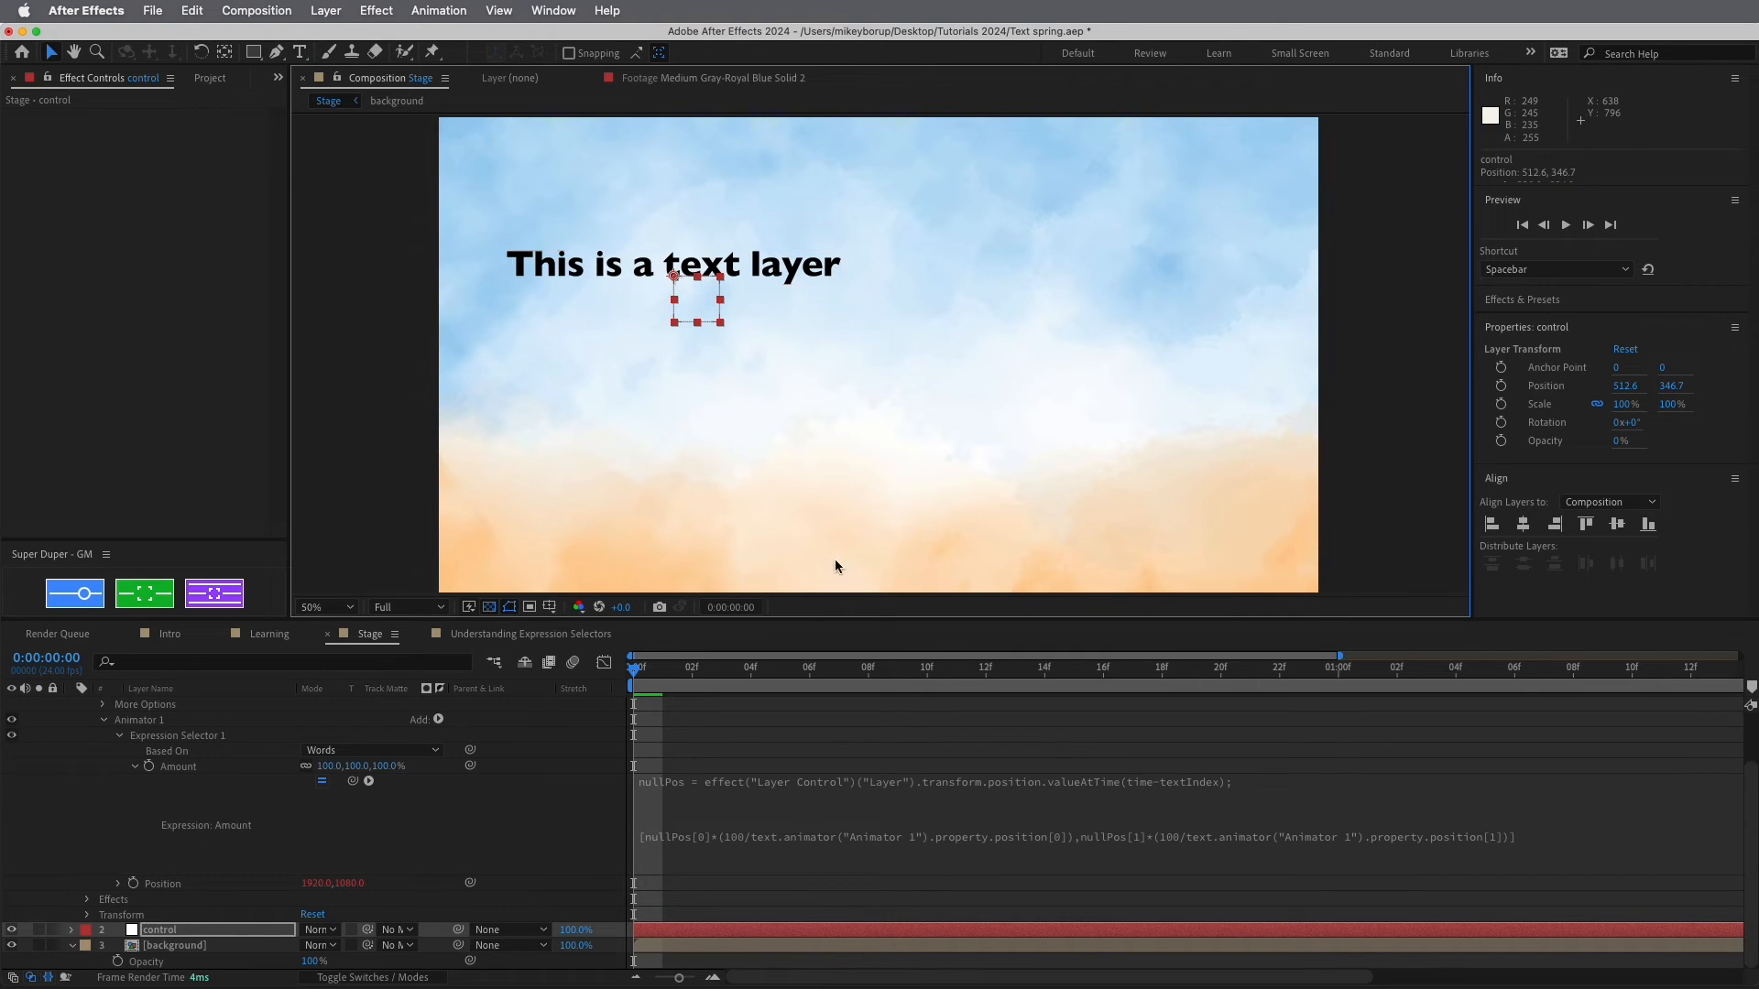
# Keyframe the control null's Position from 512.6,346.7 at 0f to 1370.6,346.7 at 7f
pyautogui.click(137, 931)
pyautogui.click(67, 929)
pyautogui.scroll(-2, 103, 939)
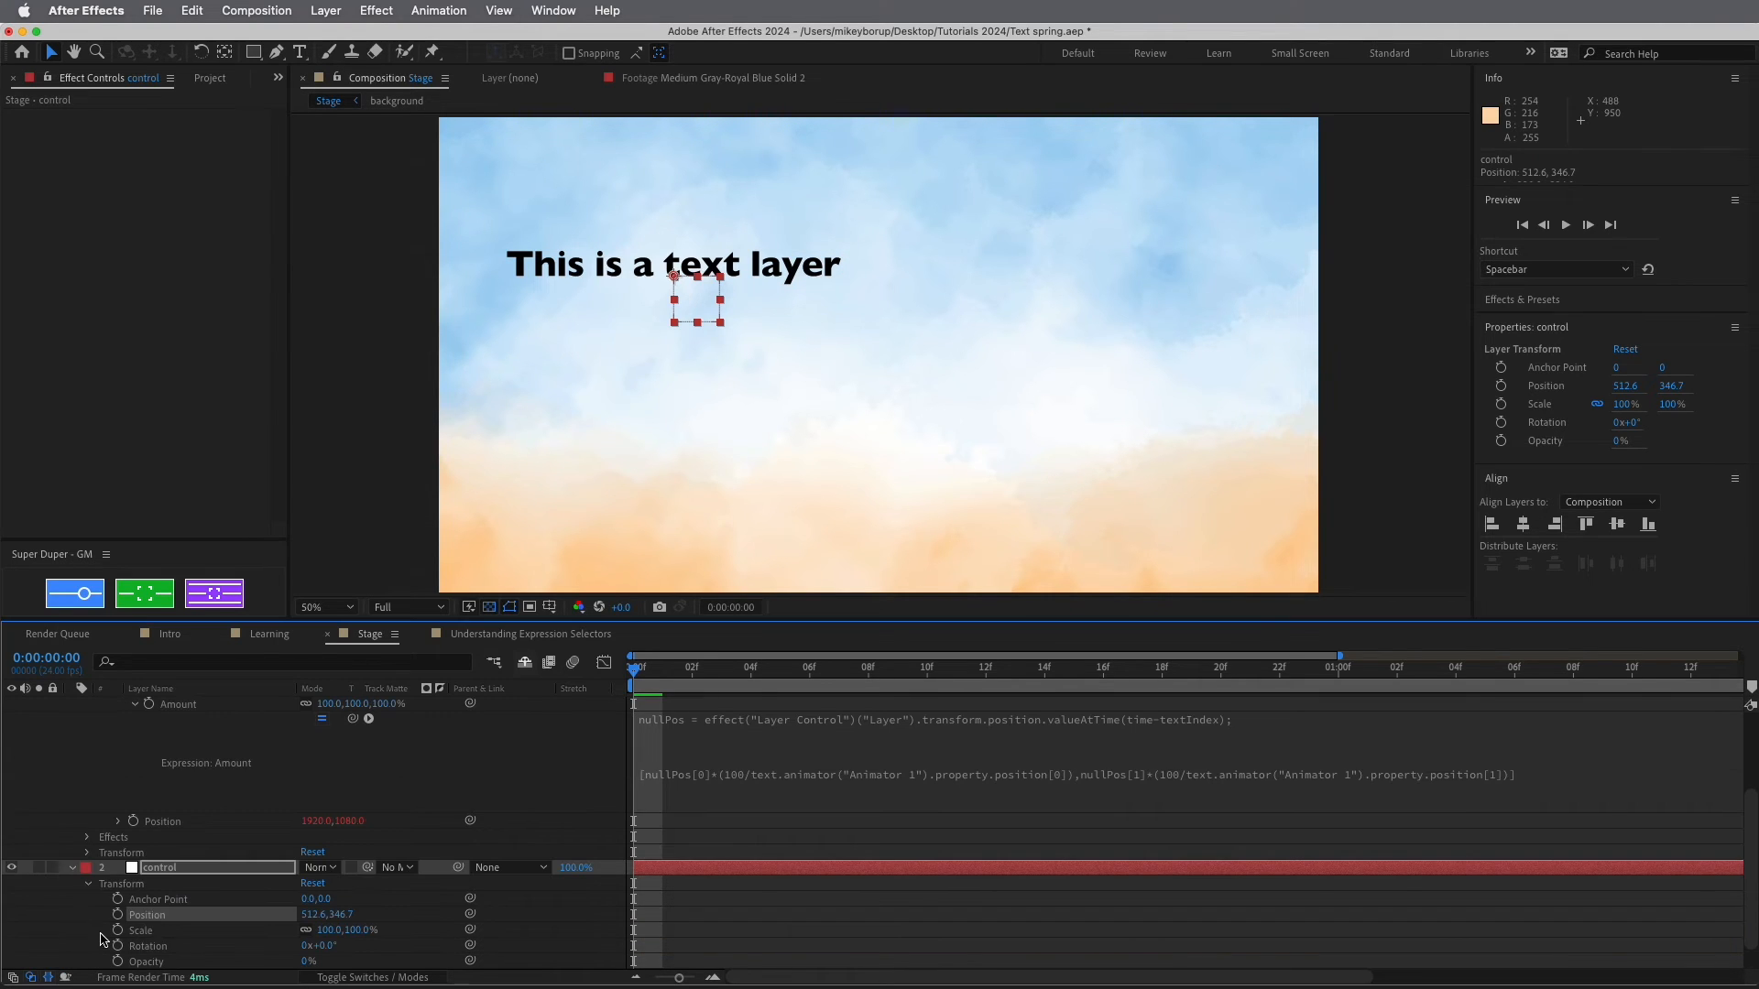
pyautogui.click(117, 914)
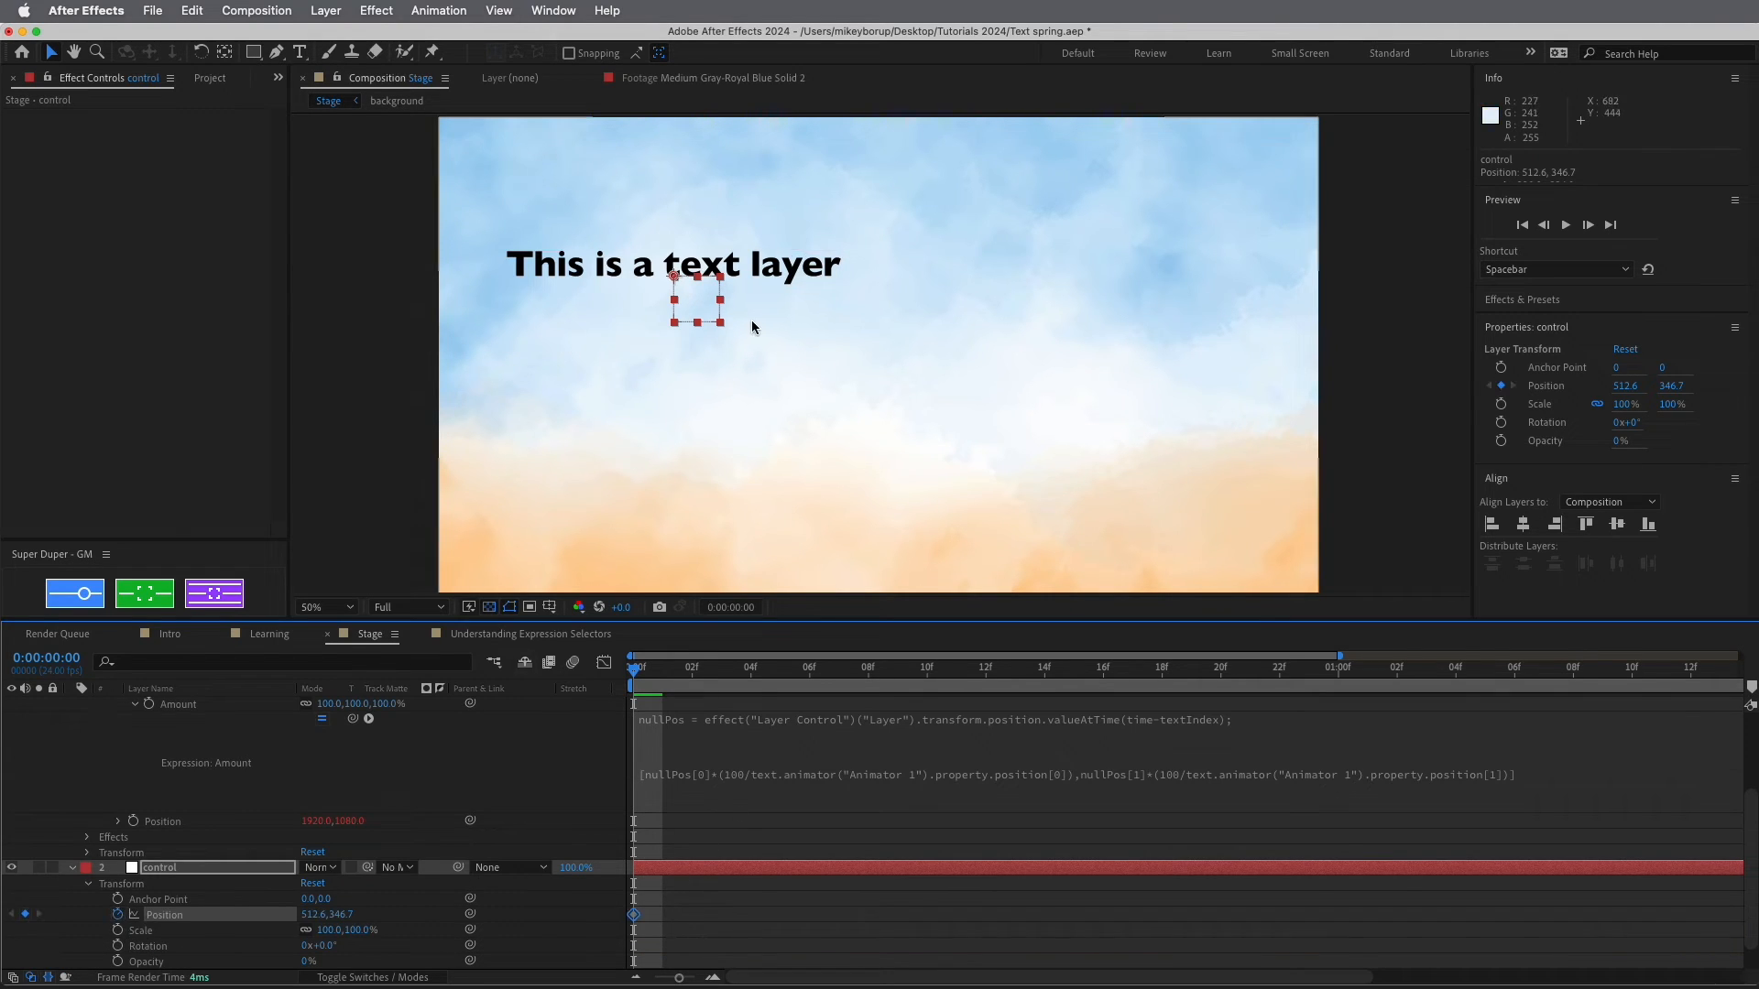
pyautogui.moveTo(694, 667); pyautogui.dragTo(838, 667)
pyautogui.moveTo(696, 316); pyautogui.dragTo(1089, 318)
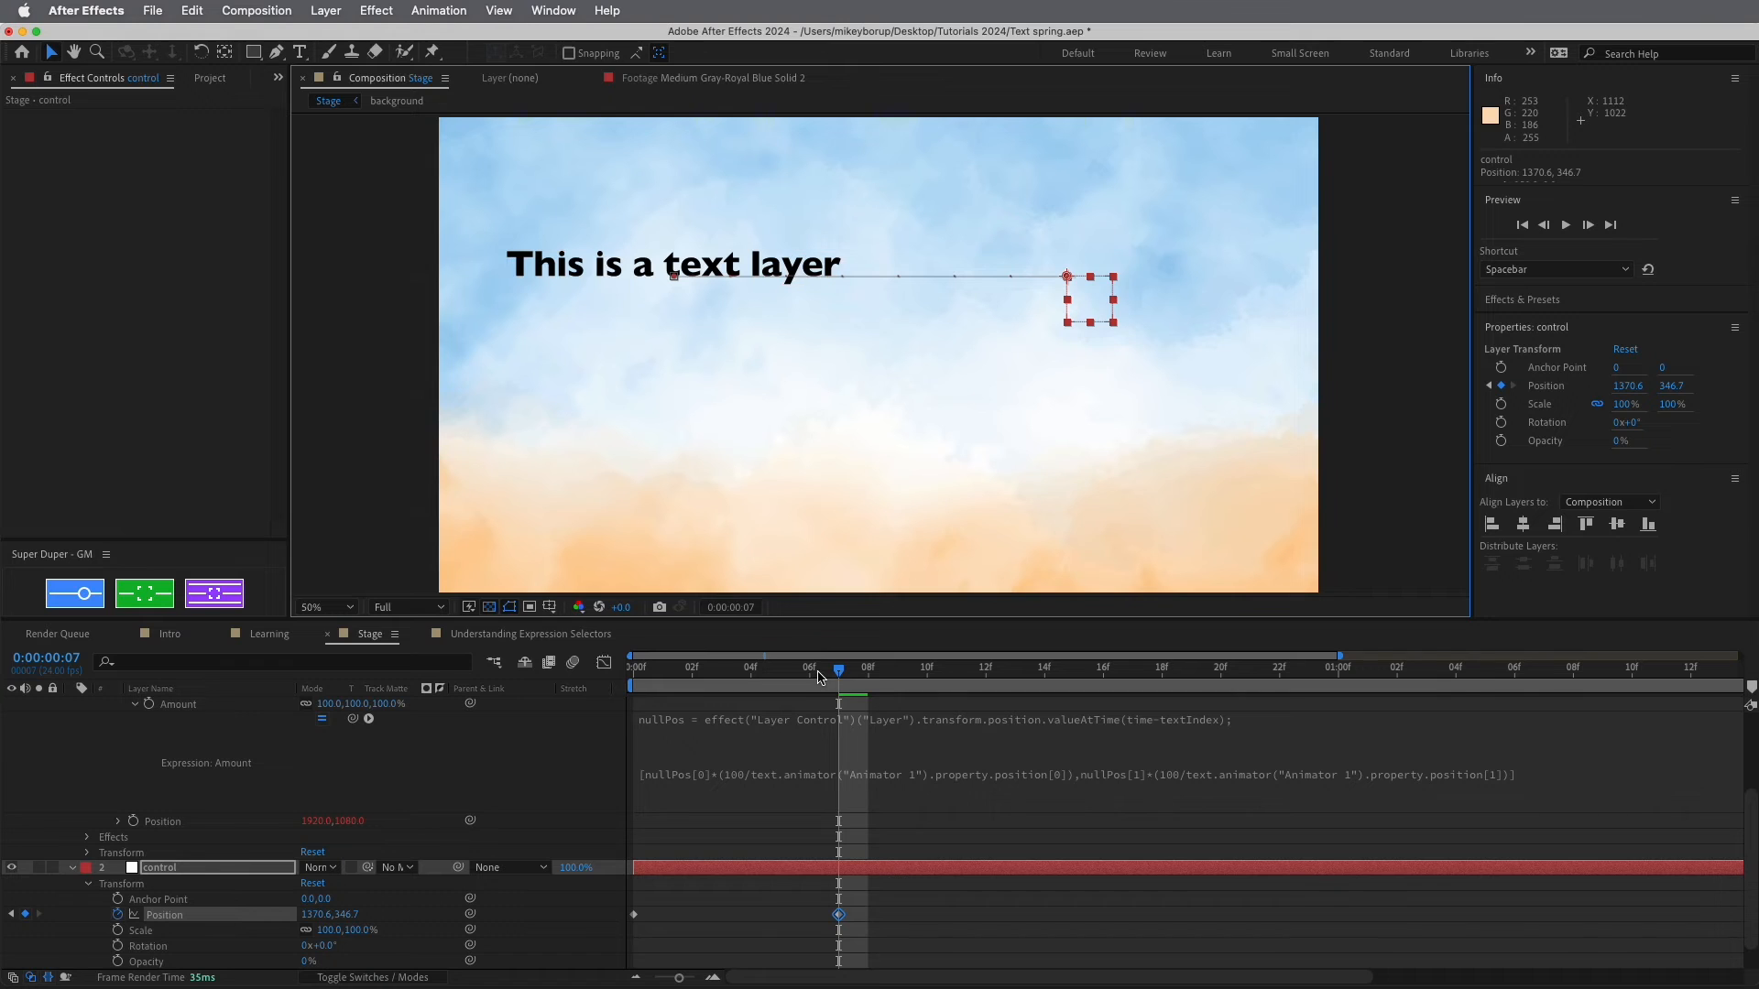
# Preview the animation from frame 0 to watch the words trail the null
pyautogui.moveTo(839, 670); pyautogui.dragTo(628, 665)
pyautogui.press('space')
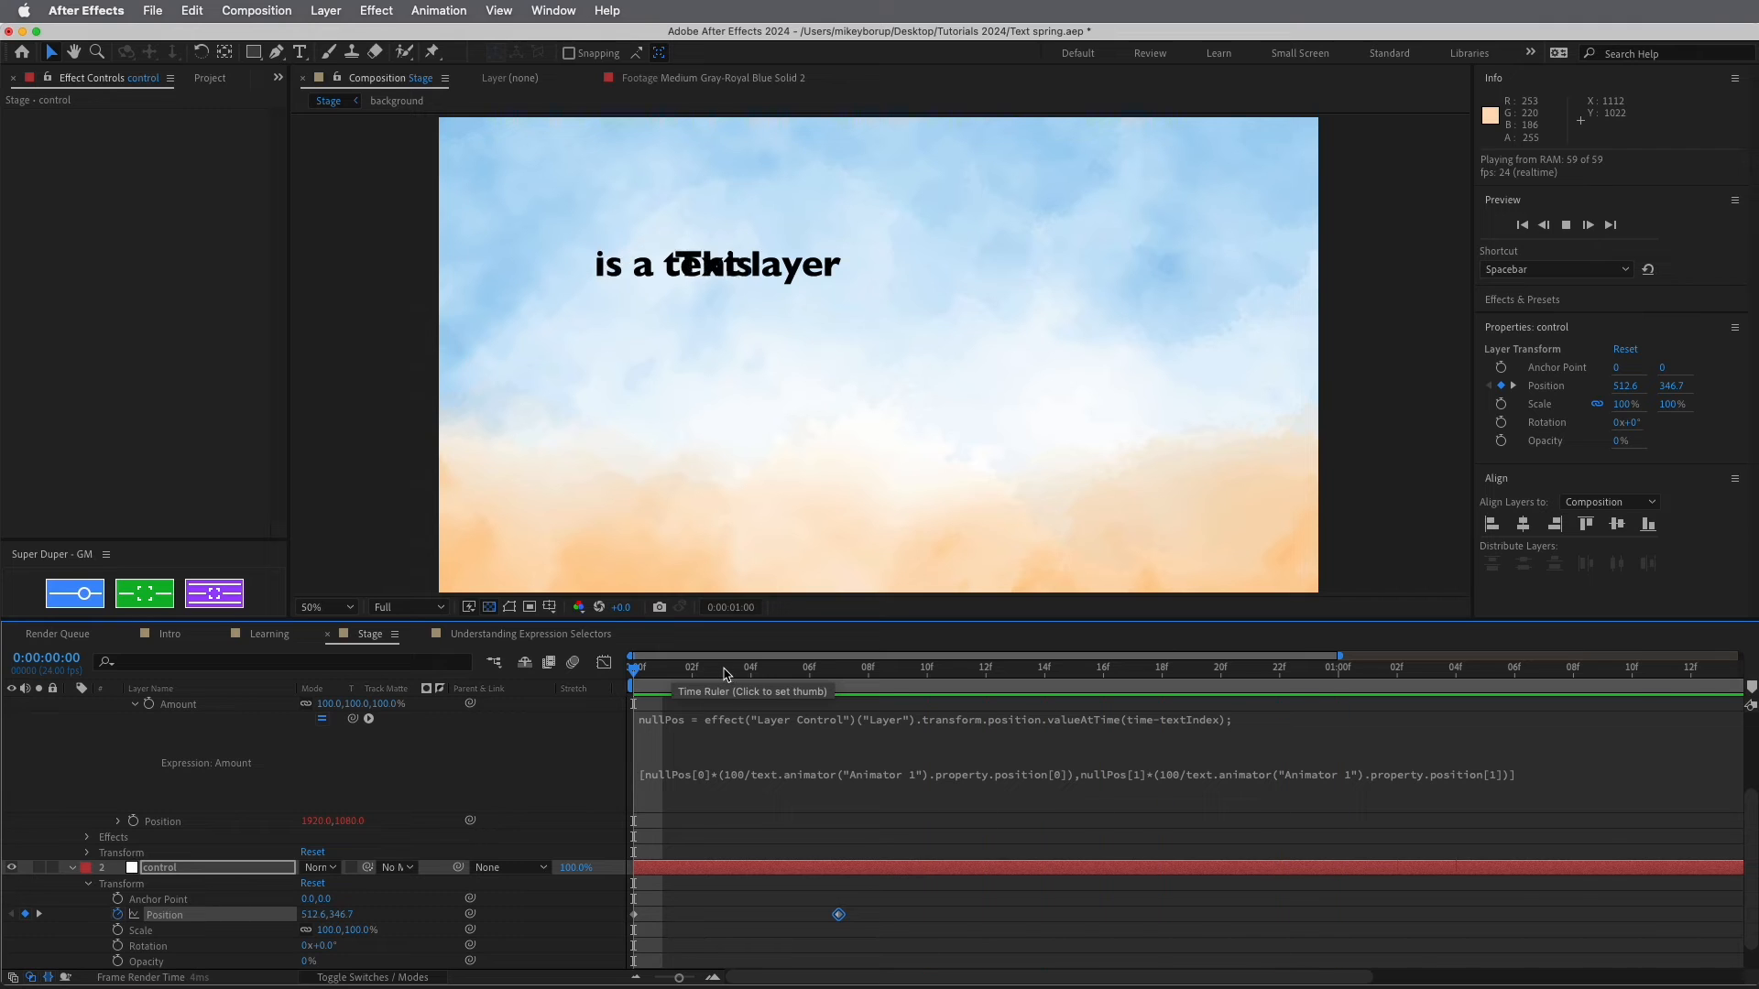
pyautogui.press('space')
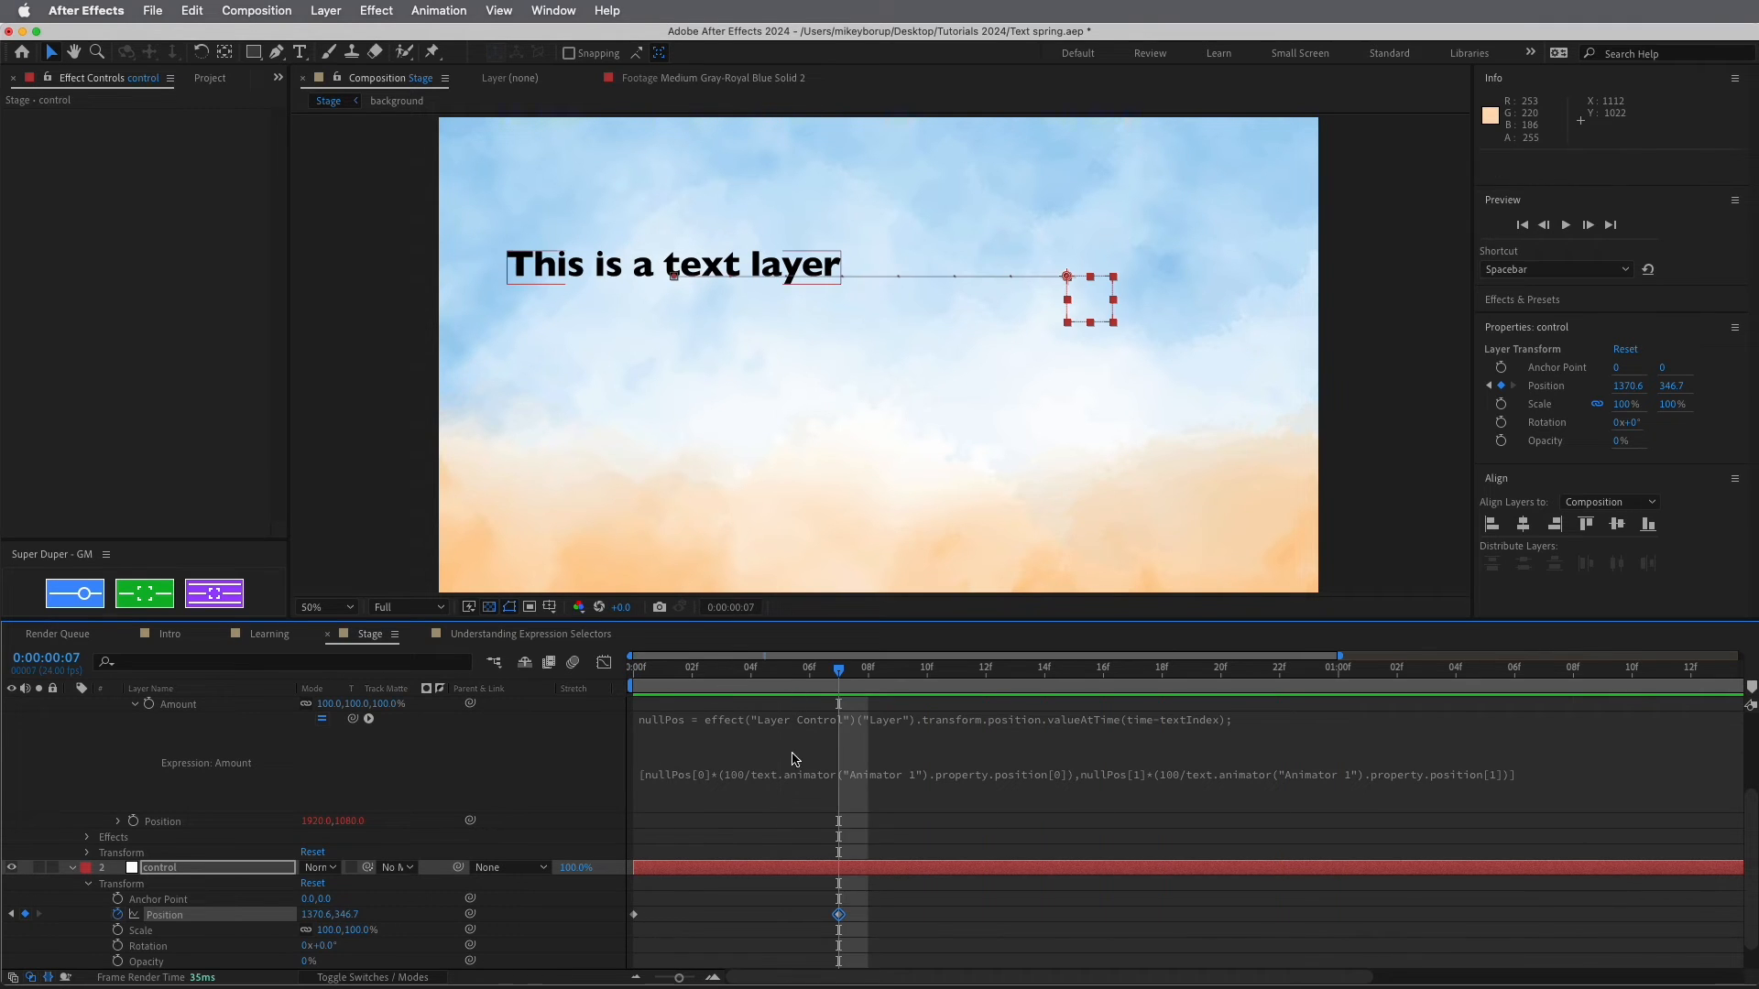
pyautogui.scroll(4, 800, 769)
pyautogui.click(1221, 857)
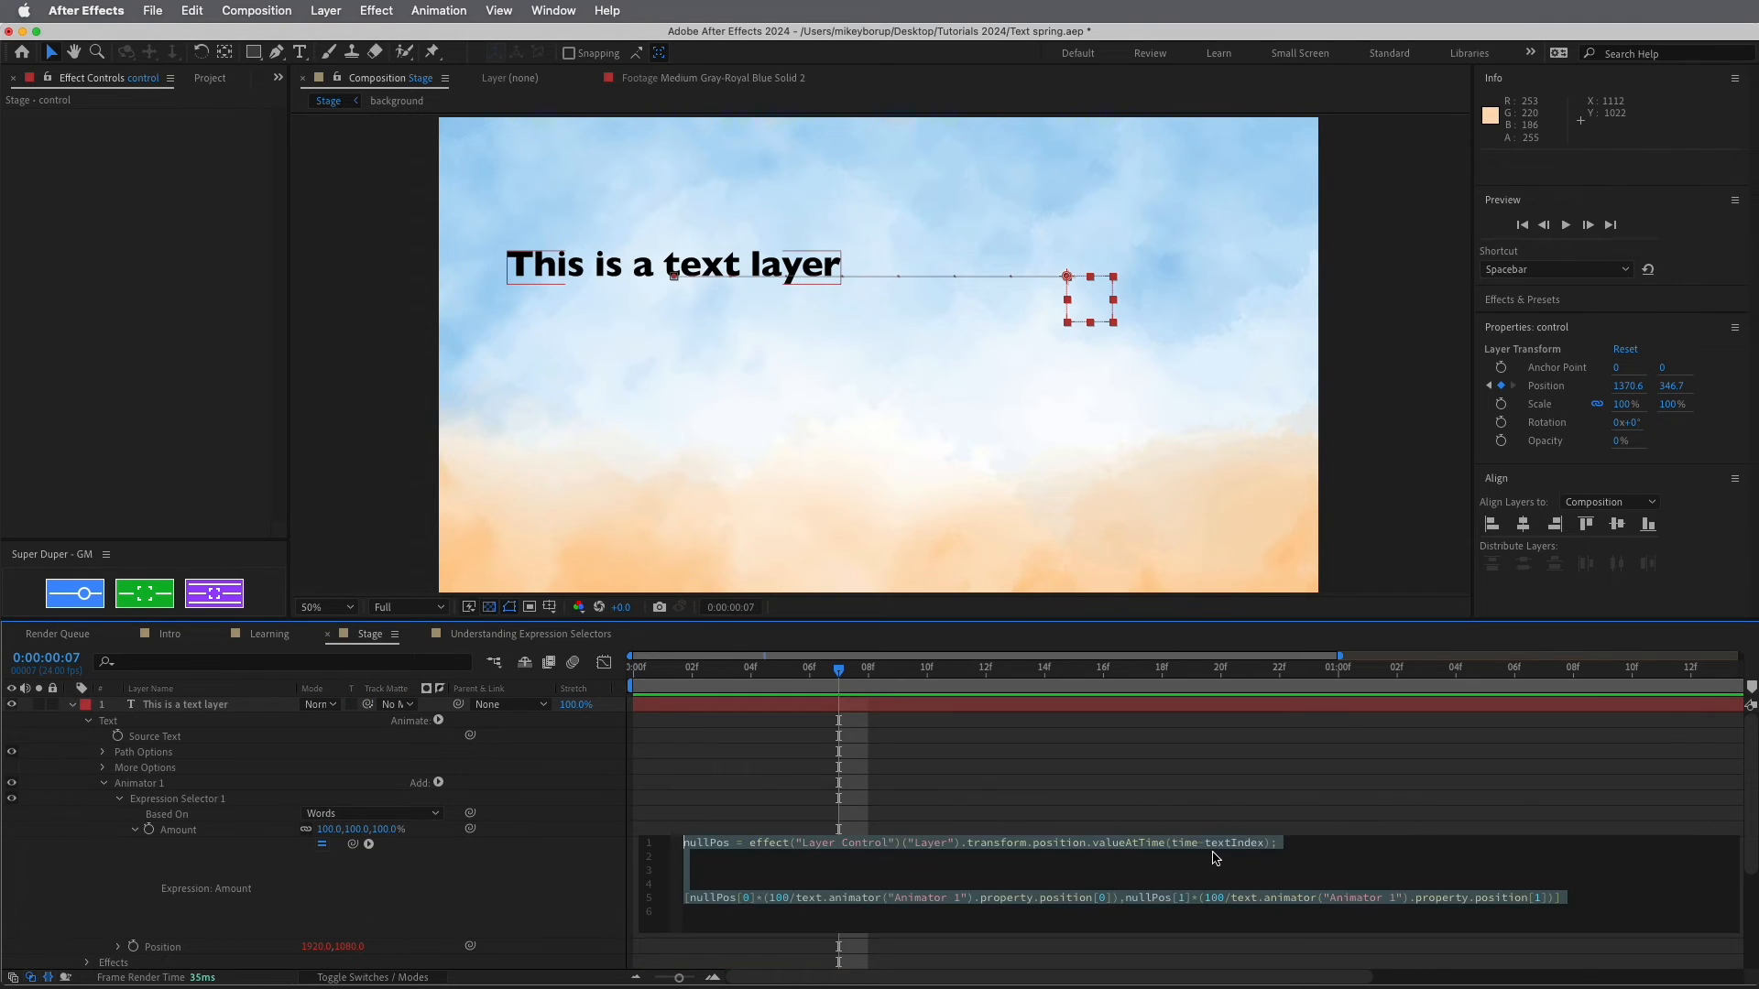
# Change the valueAtTime argument to time-((textIndex-1)/24) in the Amount expression
pyautogui.click(1196, 852)
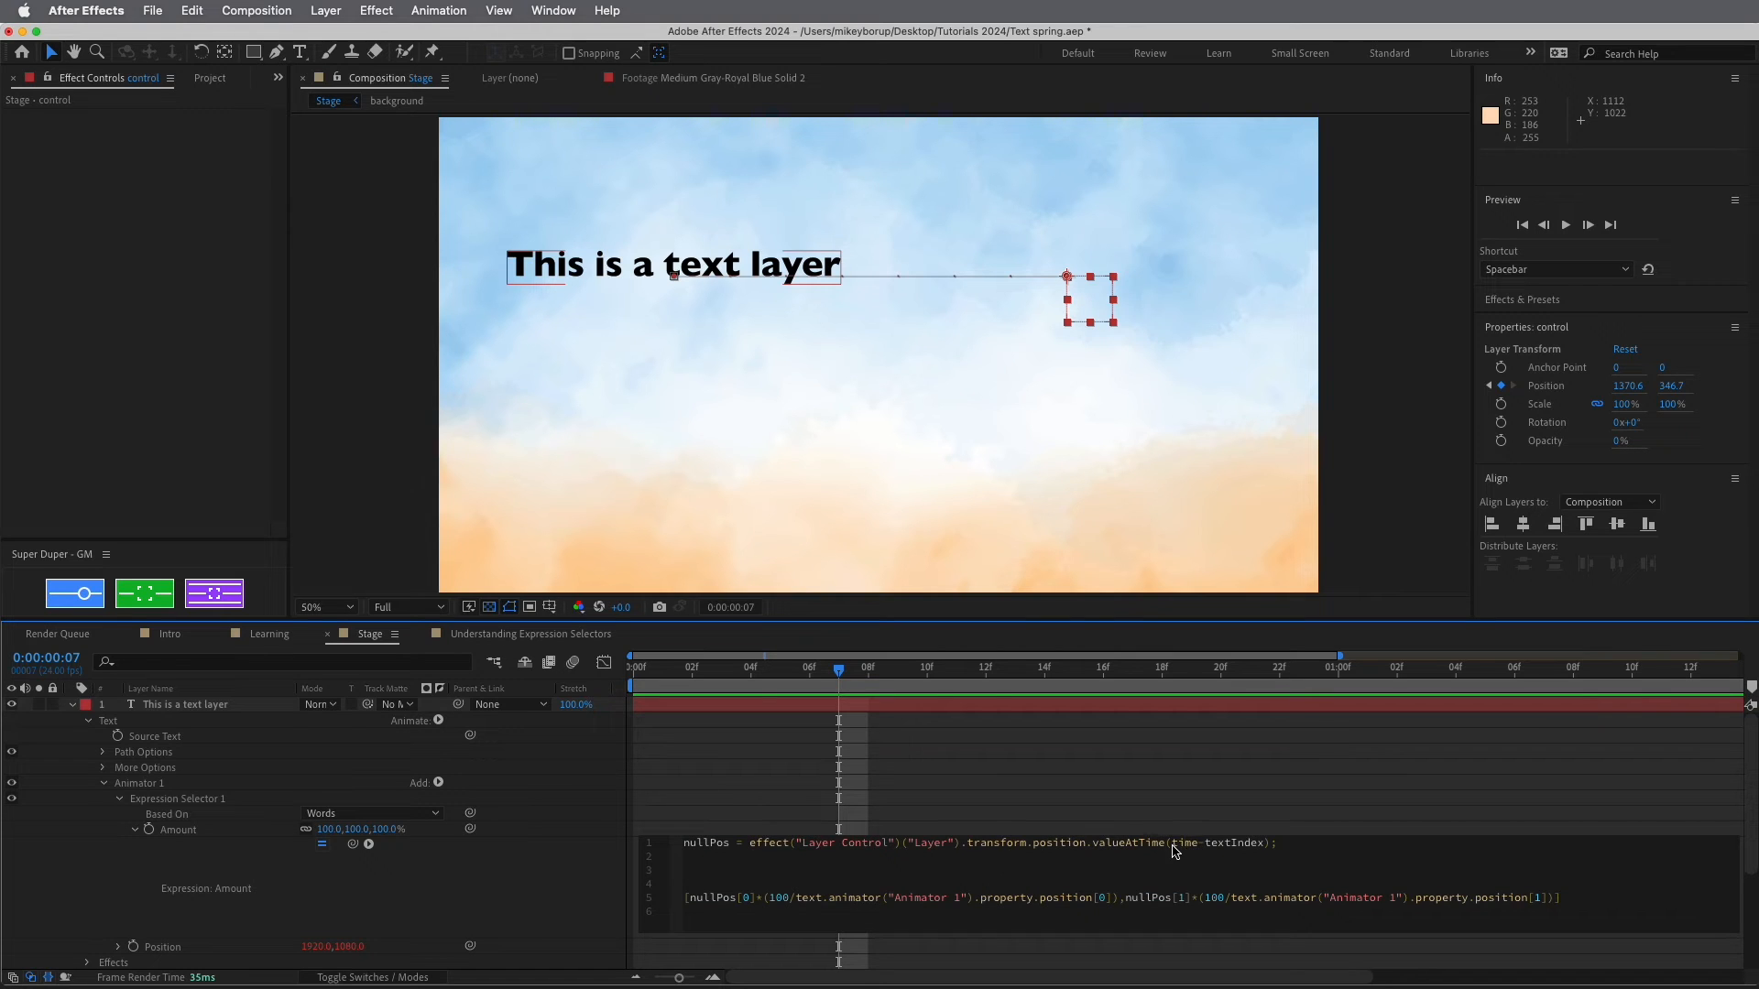
pyautogui.doubleClick(1181, 844)
pyautogui.click(1197, 861)
pyautogui.doubleClick(1222, 843)
pyautogui.click(1253, 857)
pyautogui.click(1204, 843)
pyautogui.write('(')
pyautogui.press('BackSpace')
pyautogui.write(')')
pyautogui.click(1298, 814)
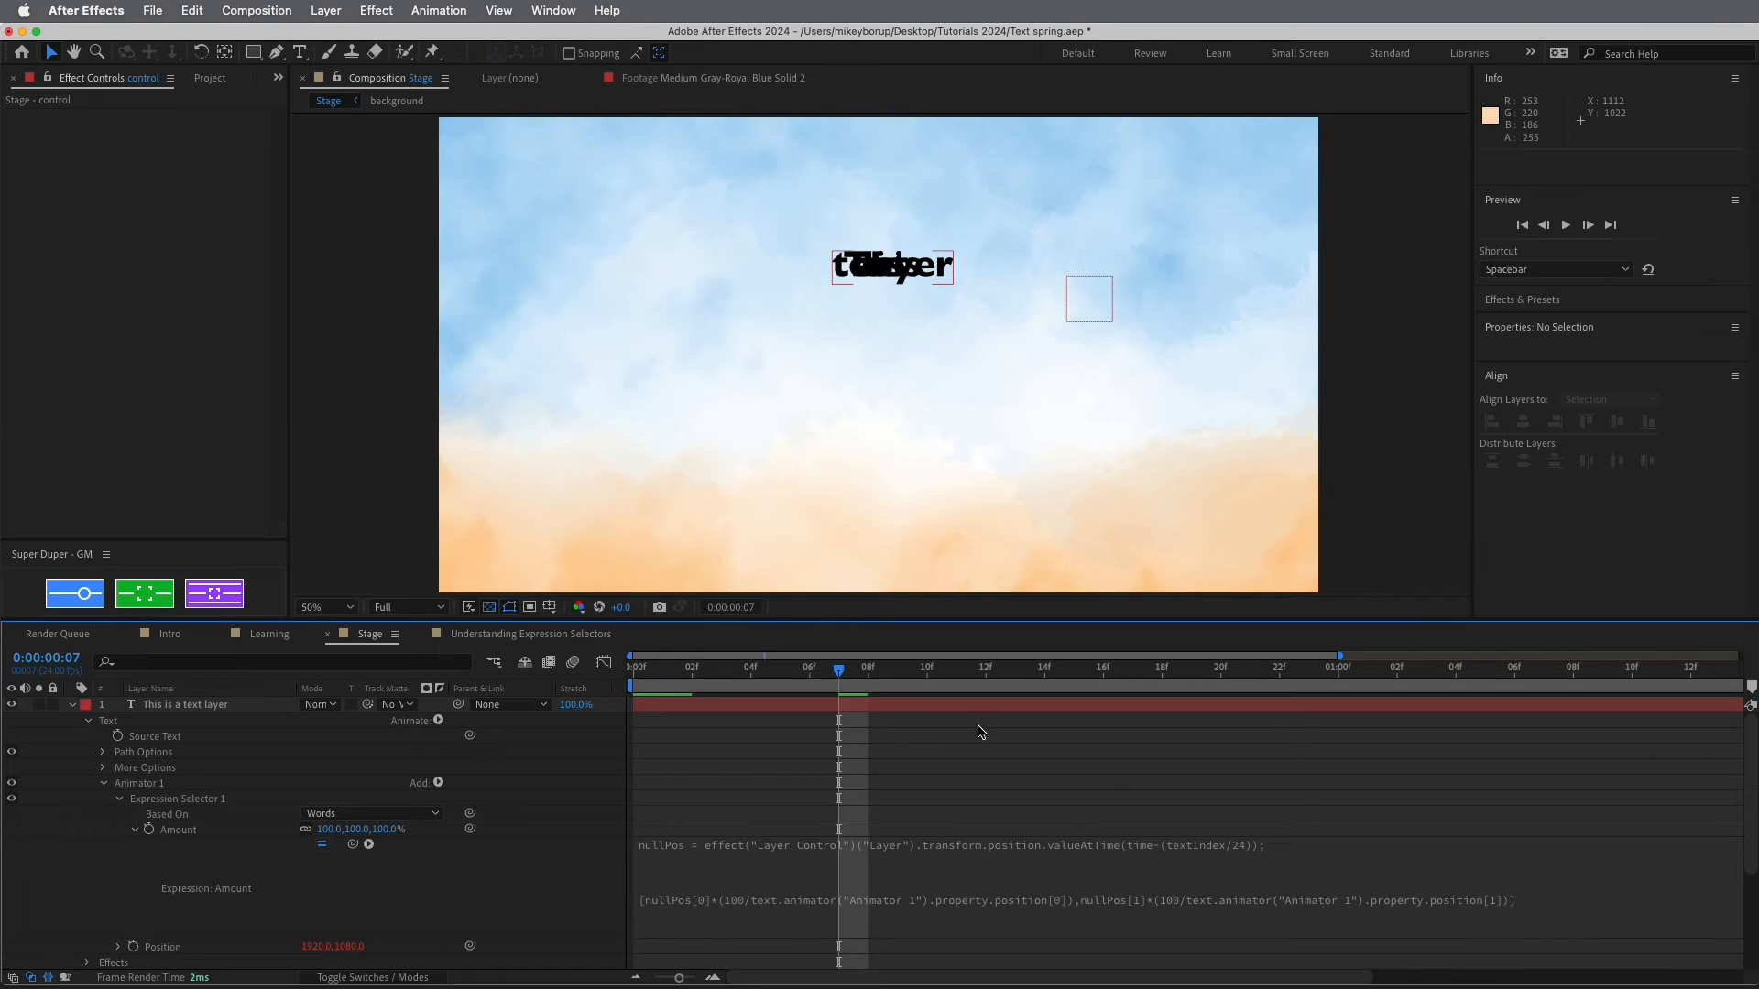
# Preview and scrub the animation to check each word lags one frame behind
pyautogui.click(699, 667)
pyautogui.press('Home')
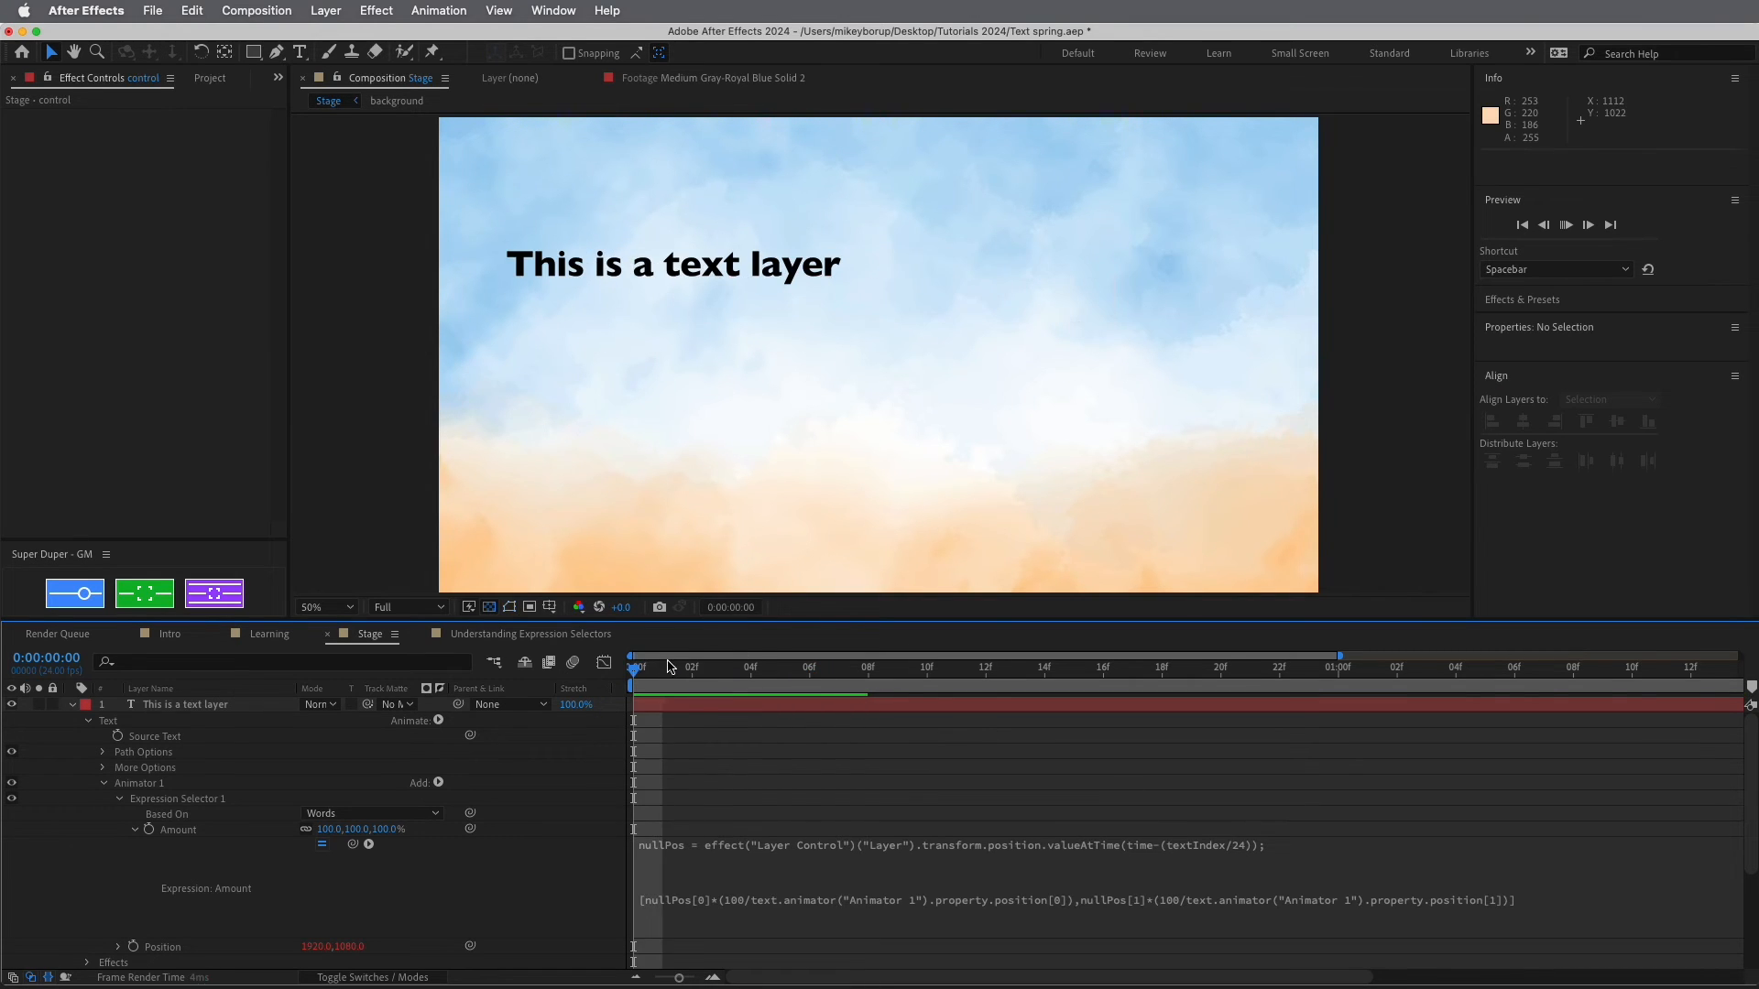
pyautogui.press('space')
pyautogui.press('space')
pyautogui.moveTo(923, 676); pyautogui.dragTo(623, 673)
pyautogui.press('space')
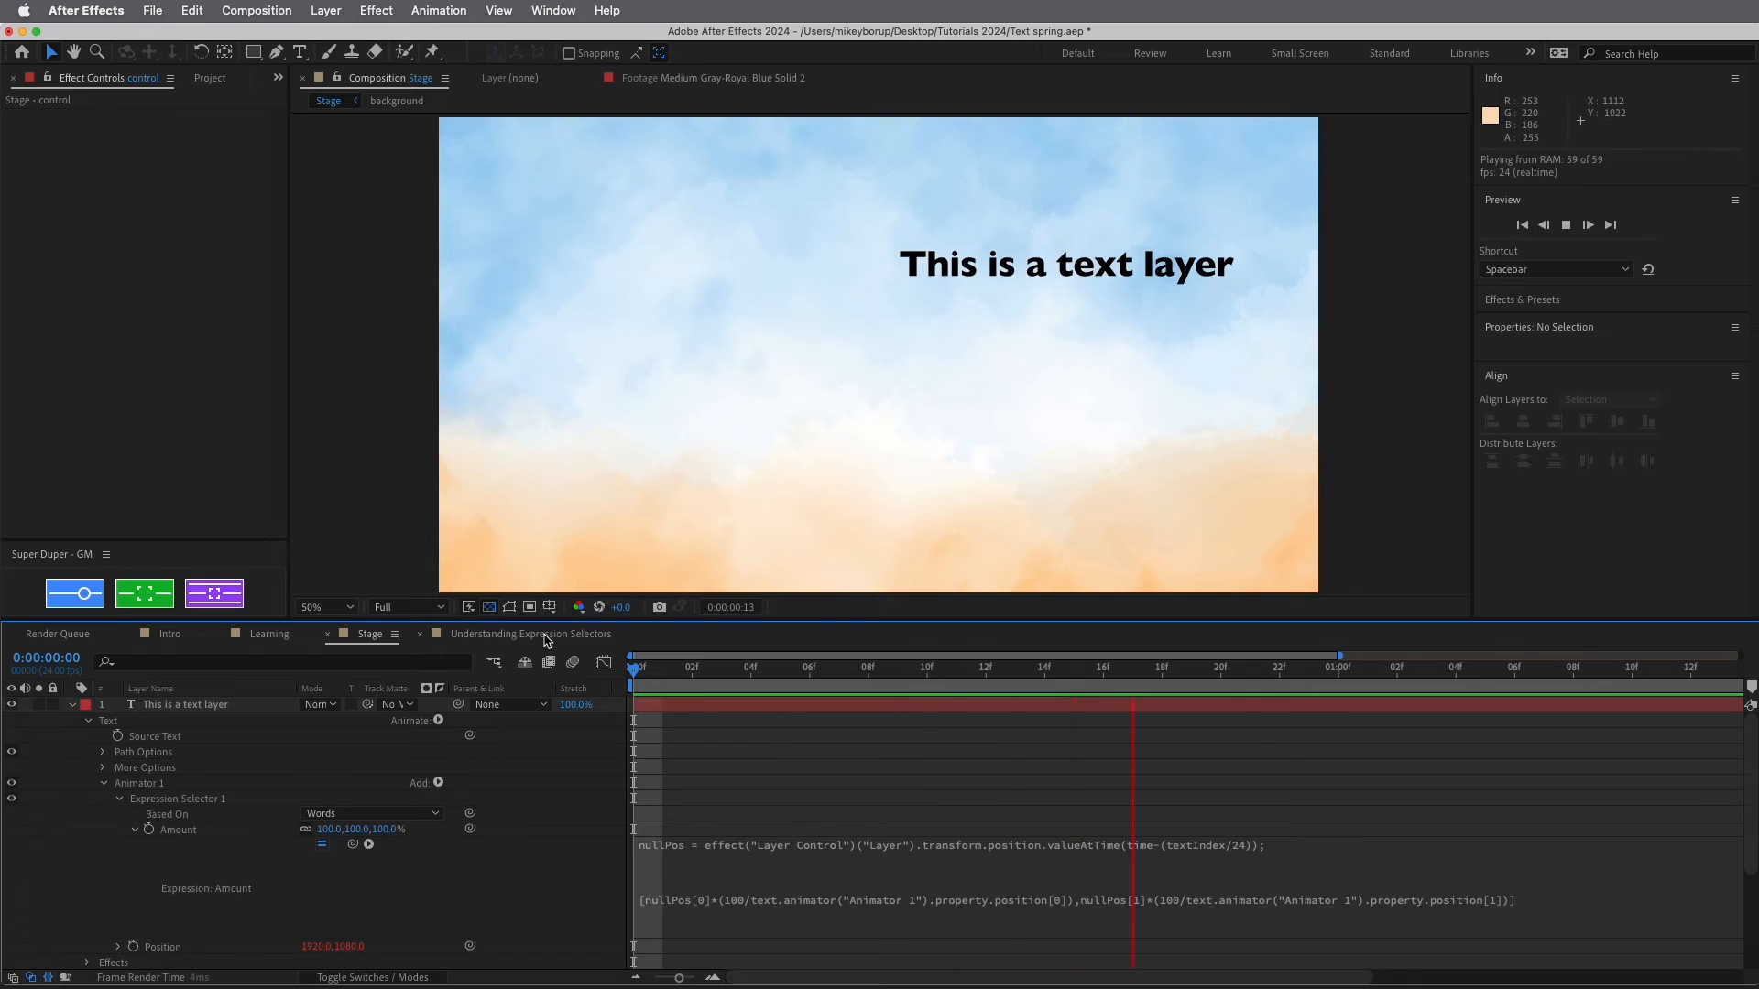
pyautogui.press('space')
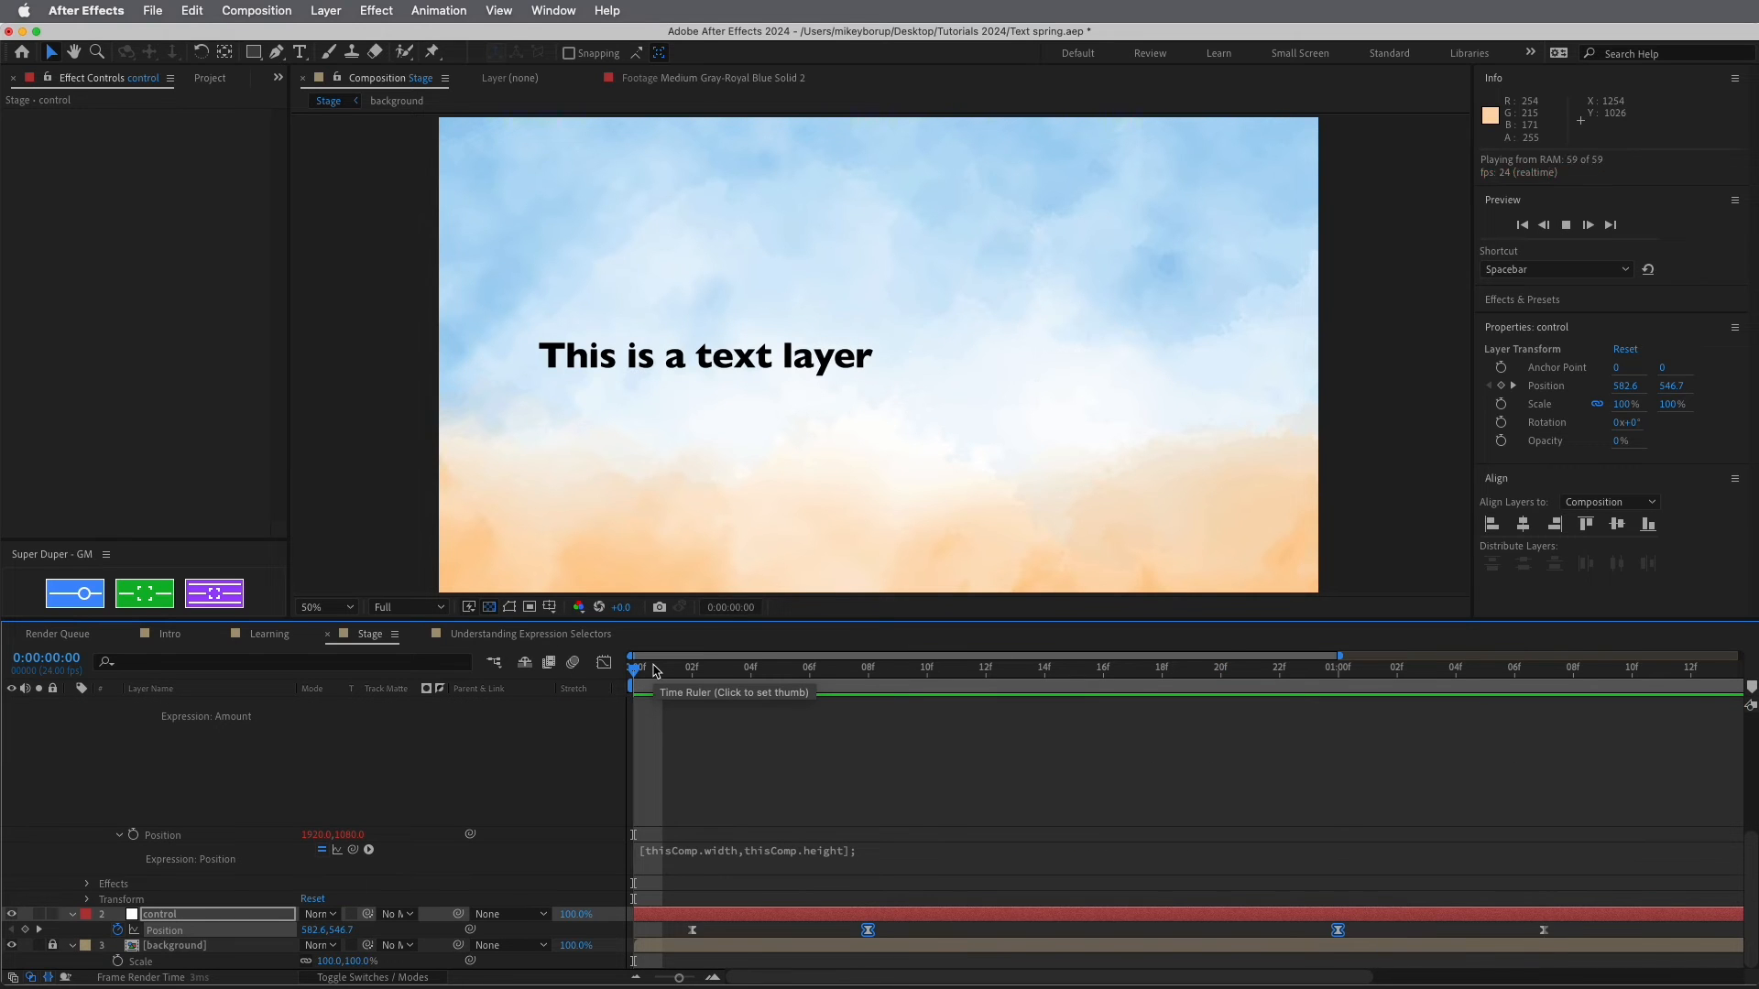
pyautogui.press('space')
pyautogui.scroll(5, 841, 814)
pyautogui.click(886, 873)
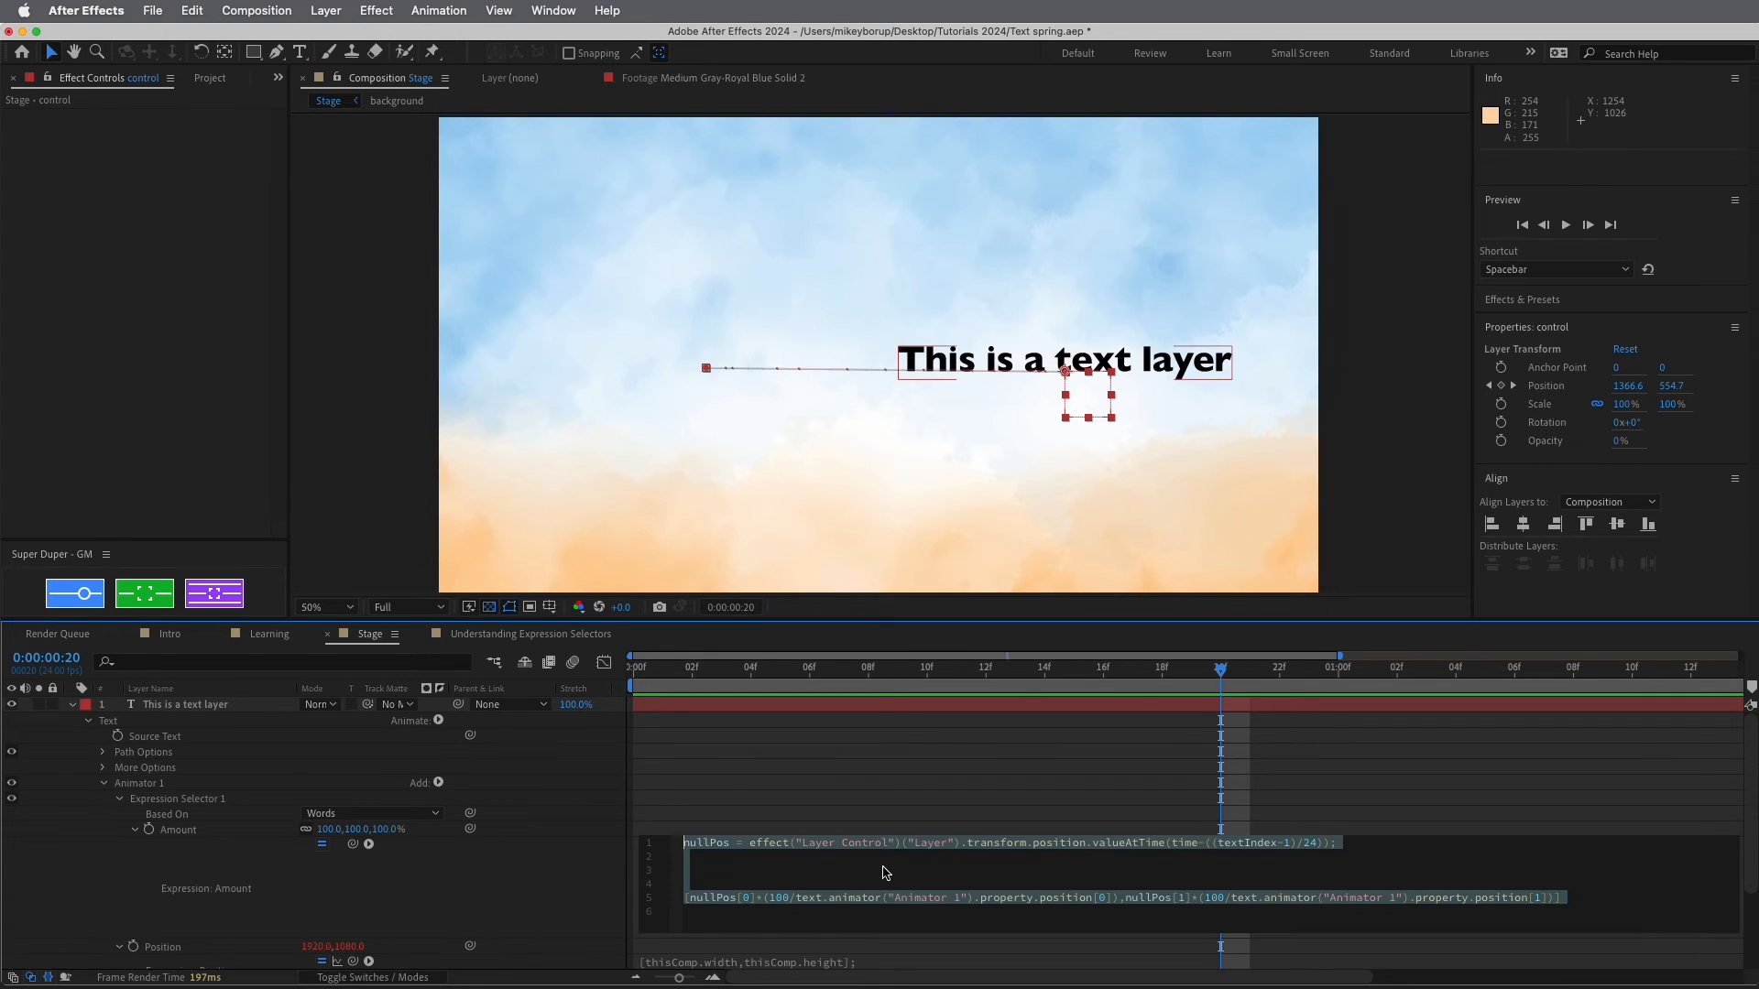
pyautogui.click(876, 811)
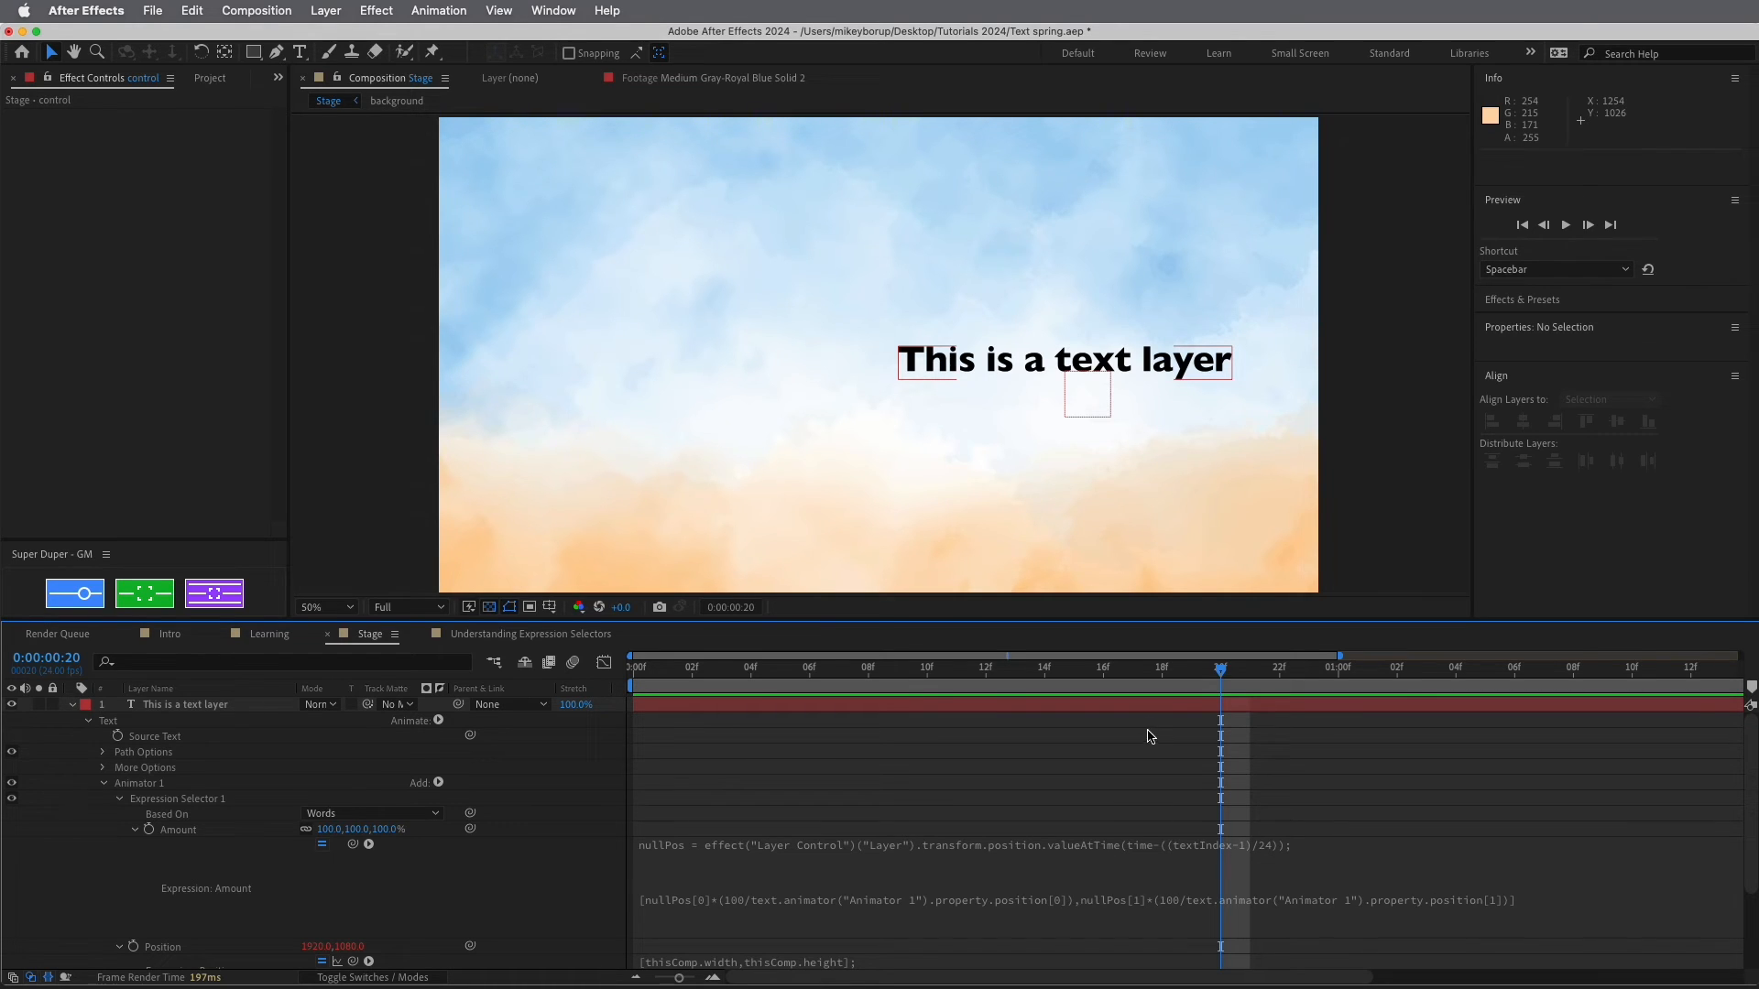
pyautogui.moveTo(1140, 677); pyautogui.dragTo(597, 700)
pyautogui.click(828, 889)
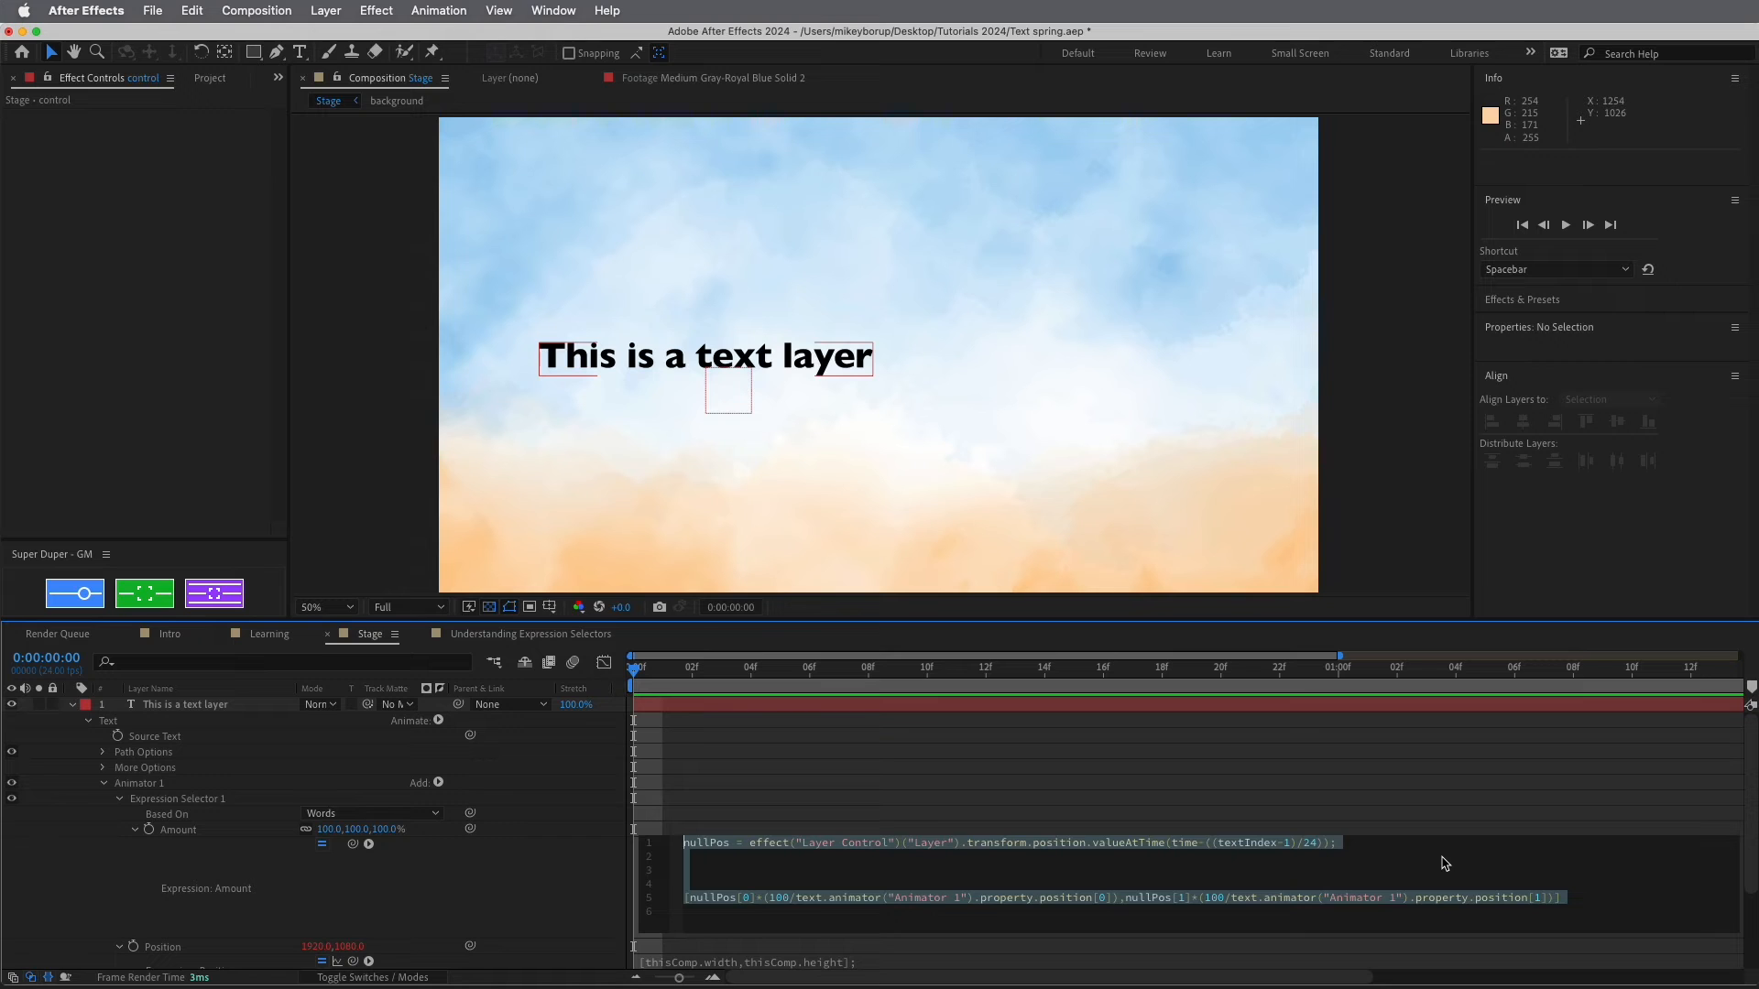
# Add a first line vel = with the copied Layer Control position reference
pyautogui.click(1367, 861)
pyautogui.press('Return')
pyautogui.press('Return')
pyautogui.press('Up')
pyautogui.press('Up')
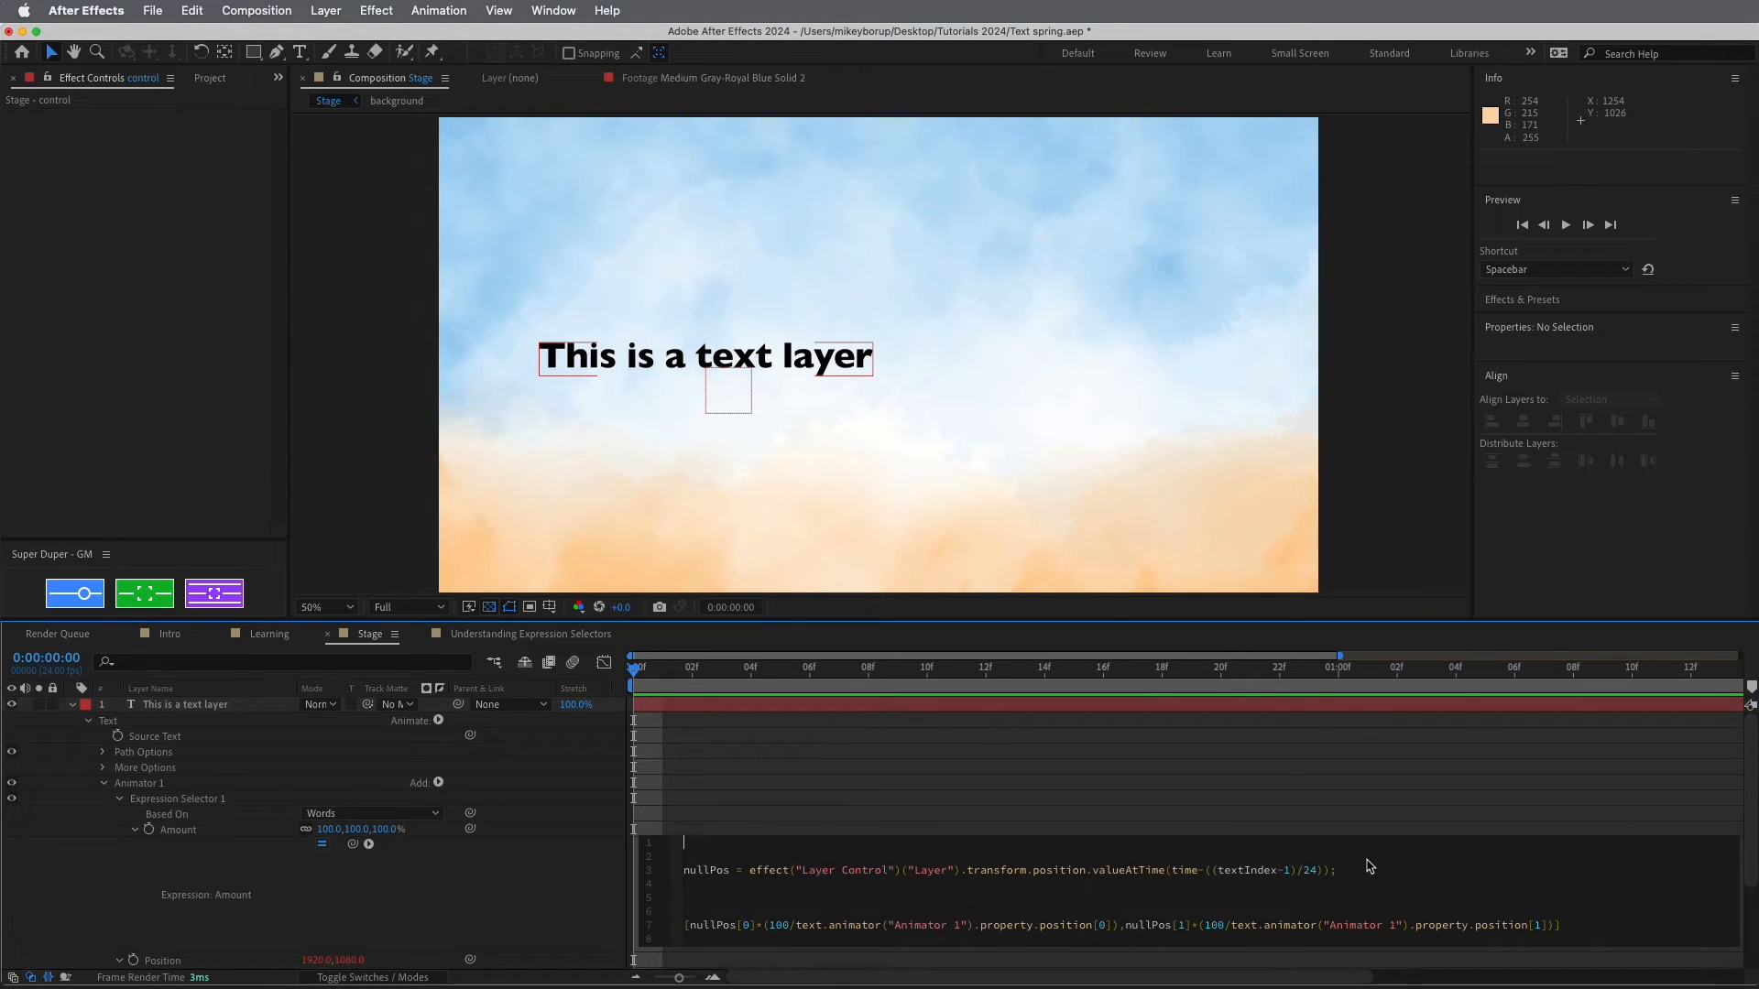
pyautogui.write('vel  =')
pyautogui.moveTo(750, 870); pyautogui.dragTo(1096, 875)
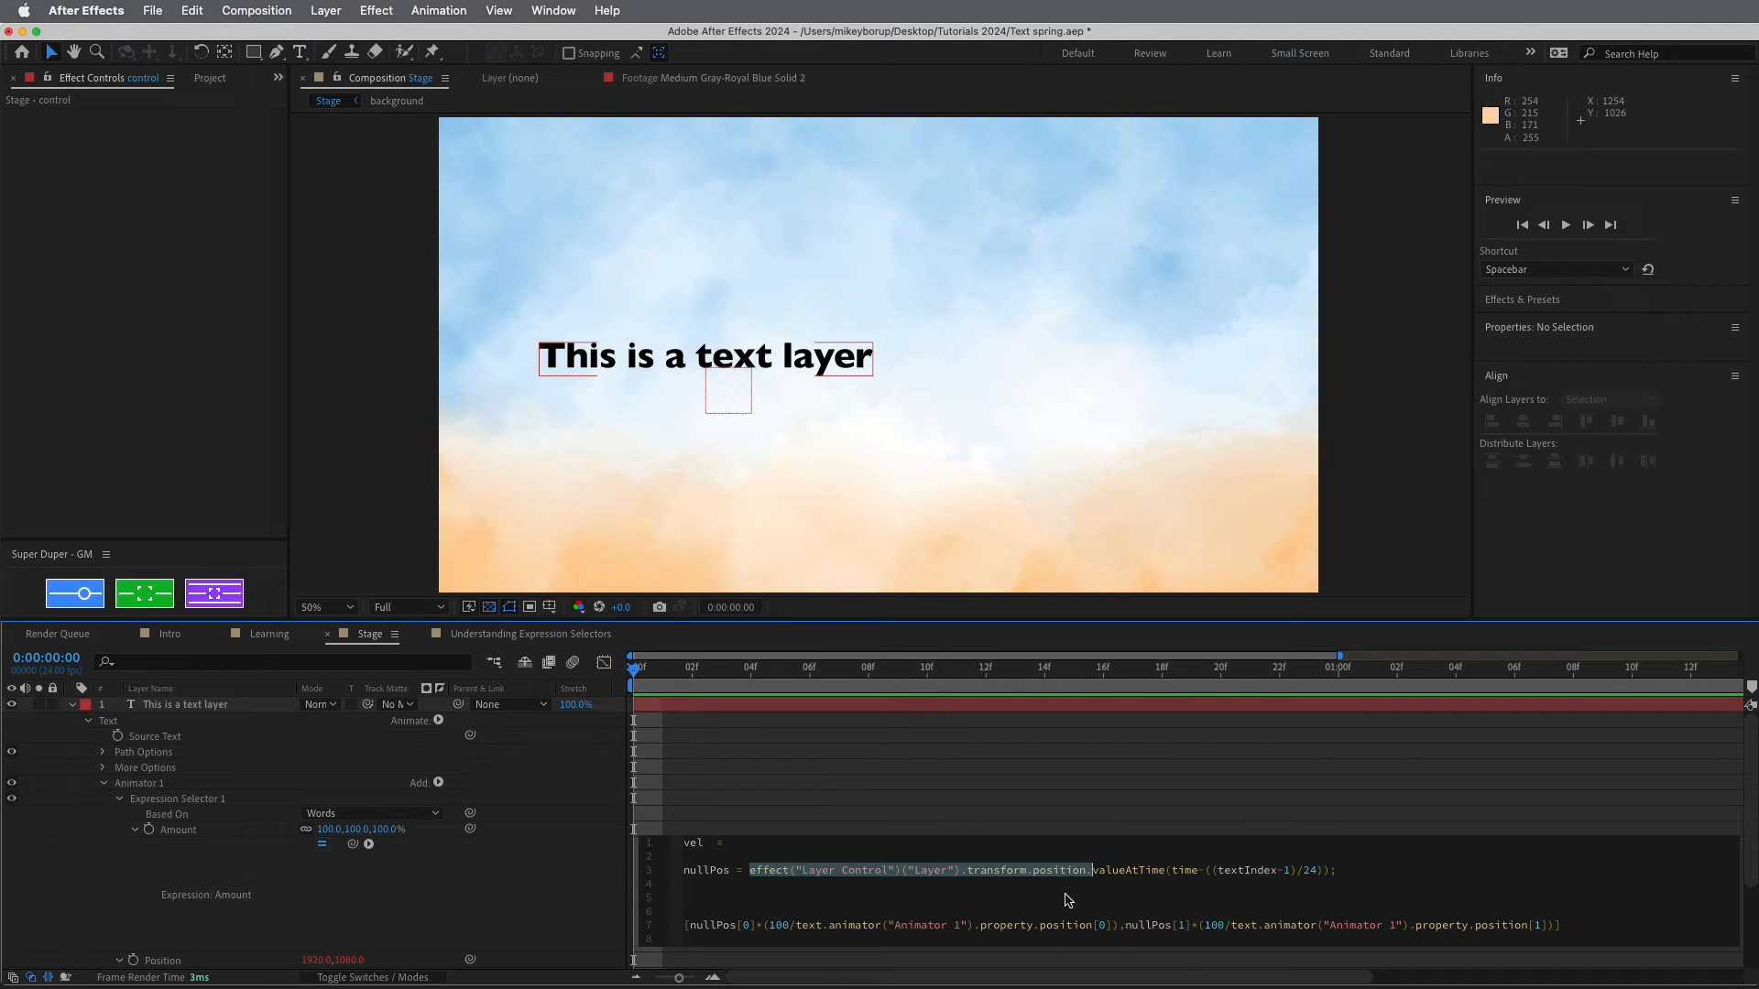
pyautogui.press('super+c')
pyautogui.click(785, 843)
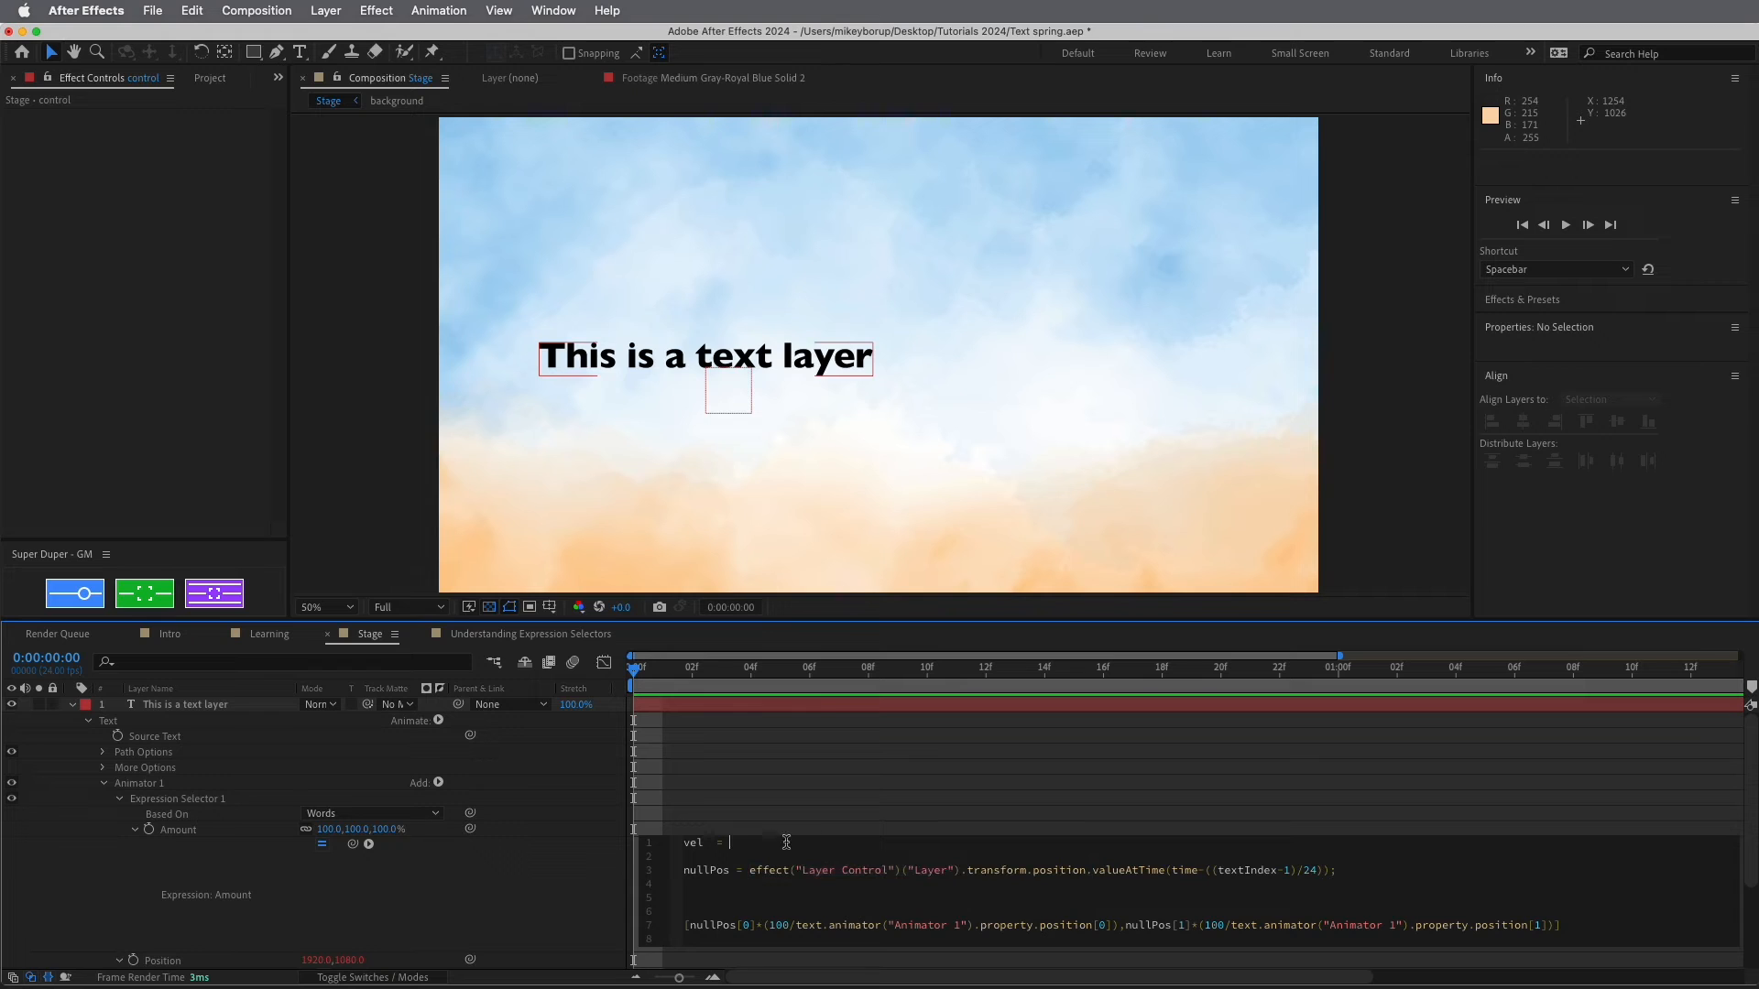
pyautogui.press('super+v')
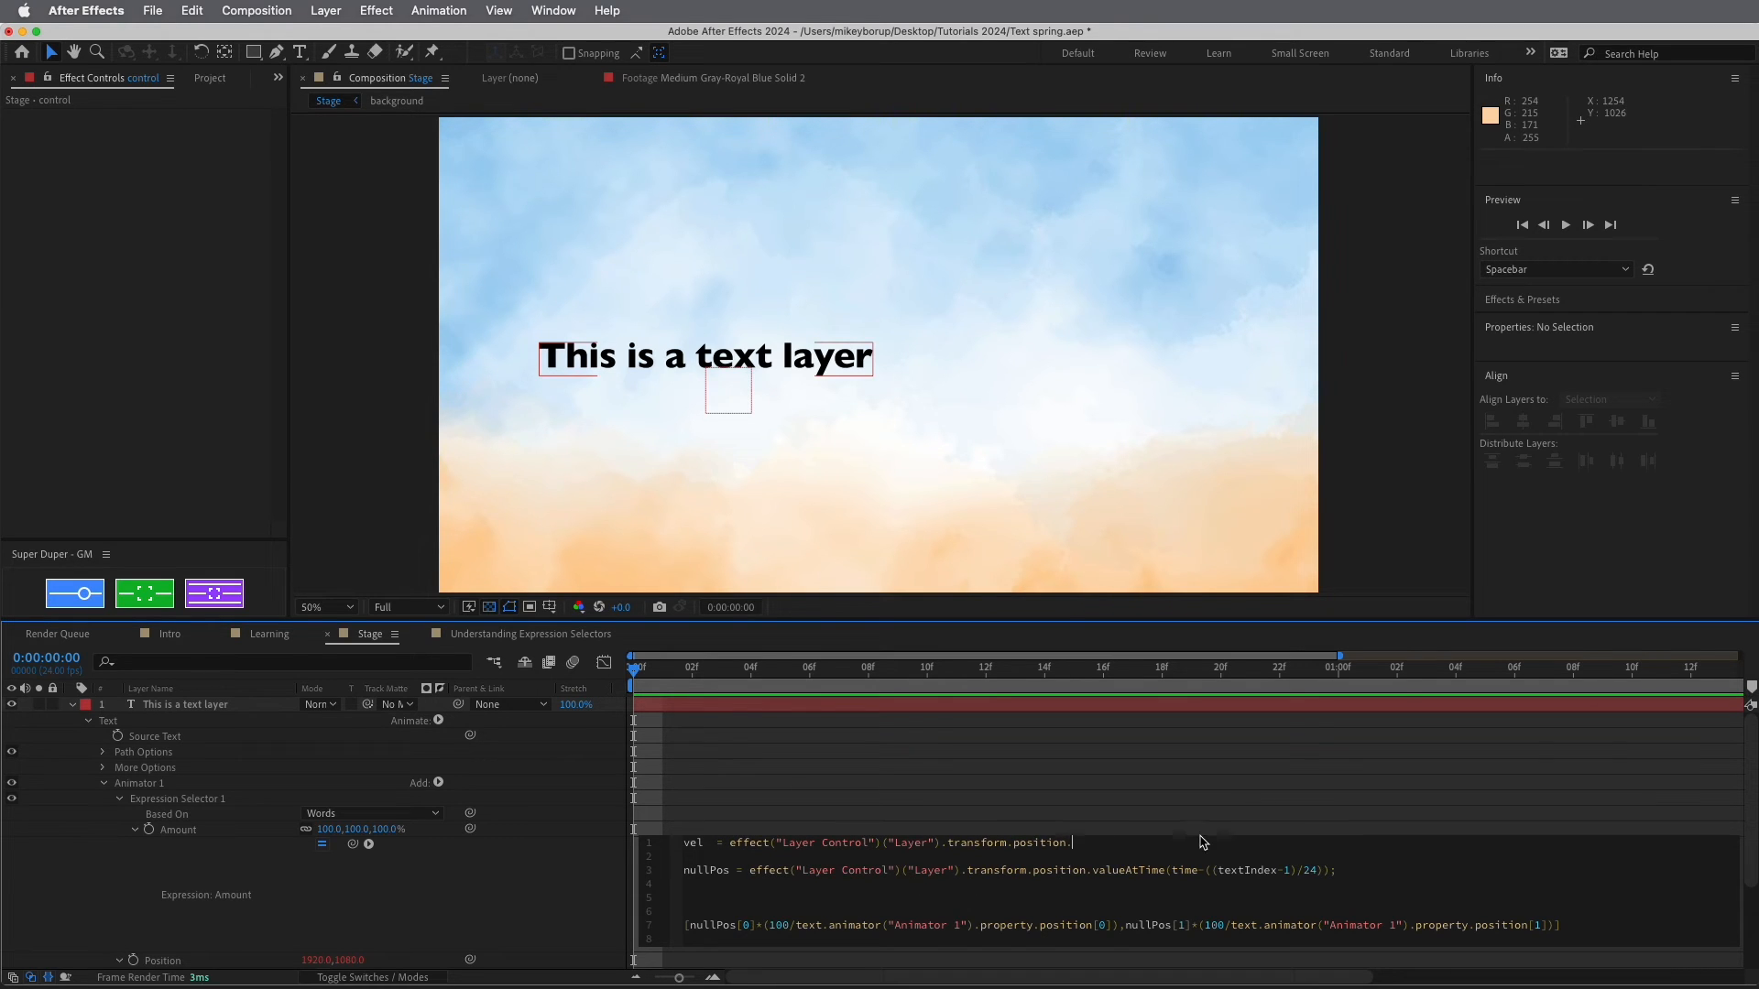
# Finish the vel line with .velocityAtTime(time); and add space below it
pyautogui.write('vel')
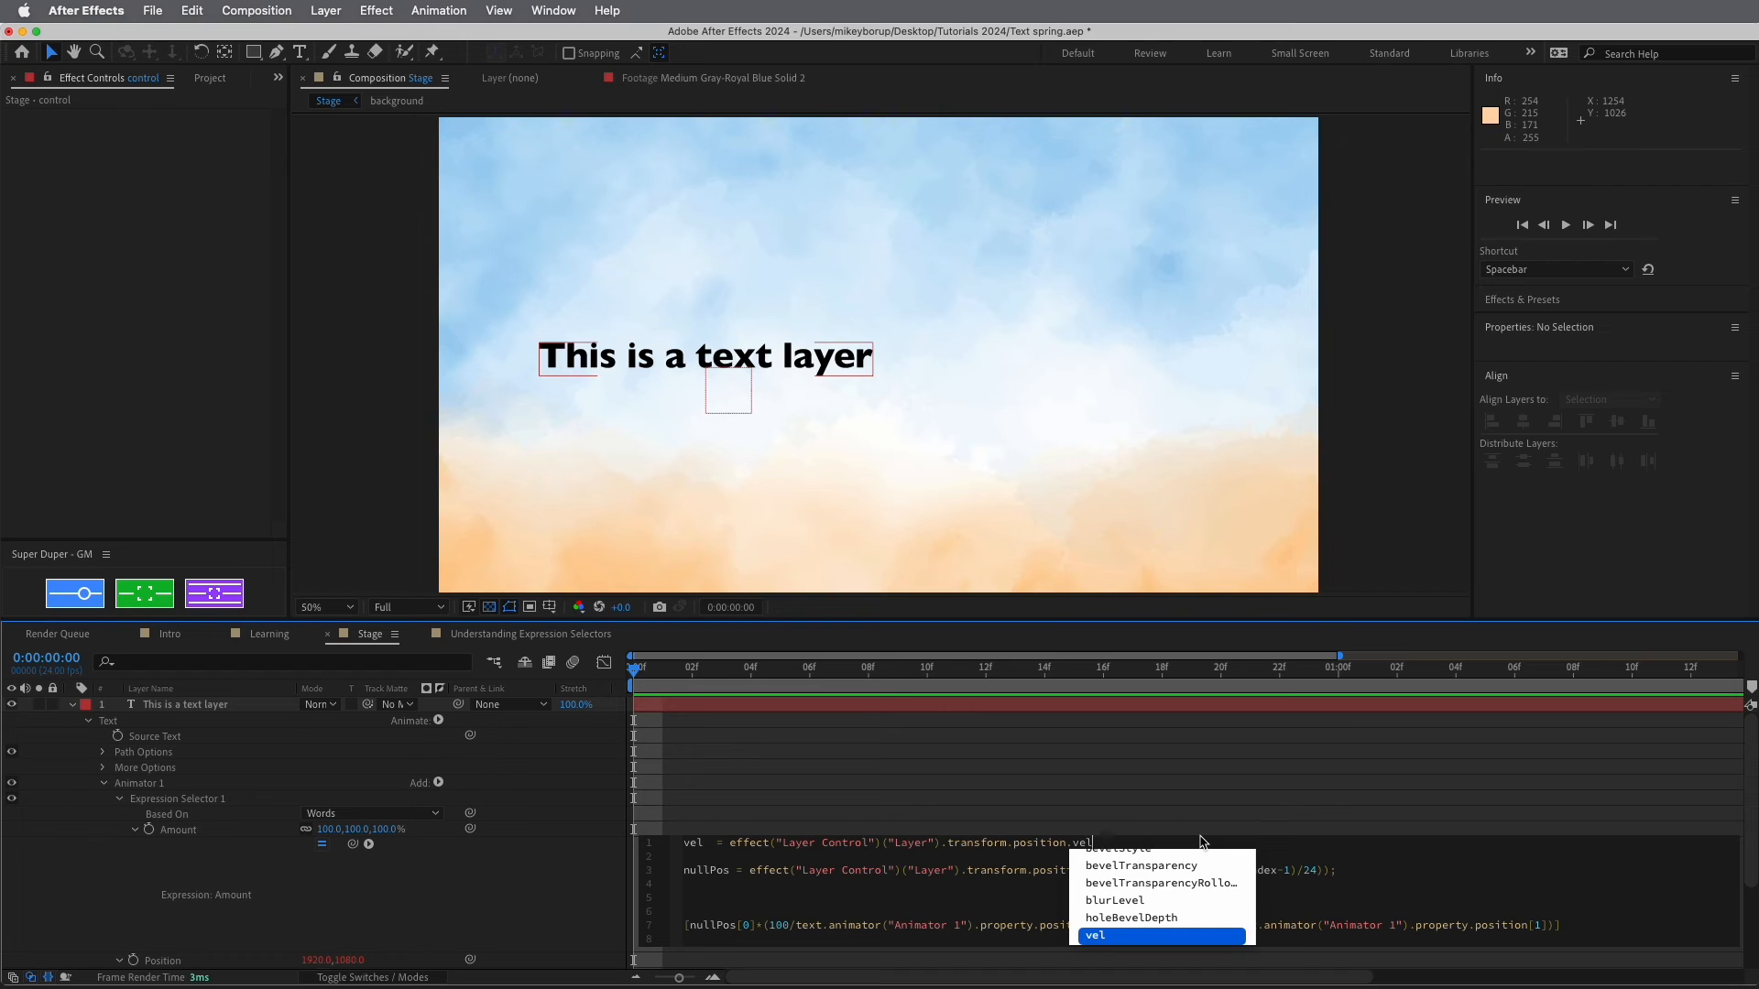
pyautogui.write('oc')
pyautogui.press('Down')
pyautogui.press('Return')
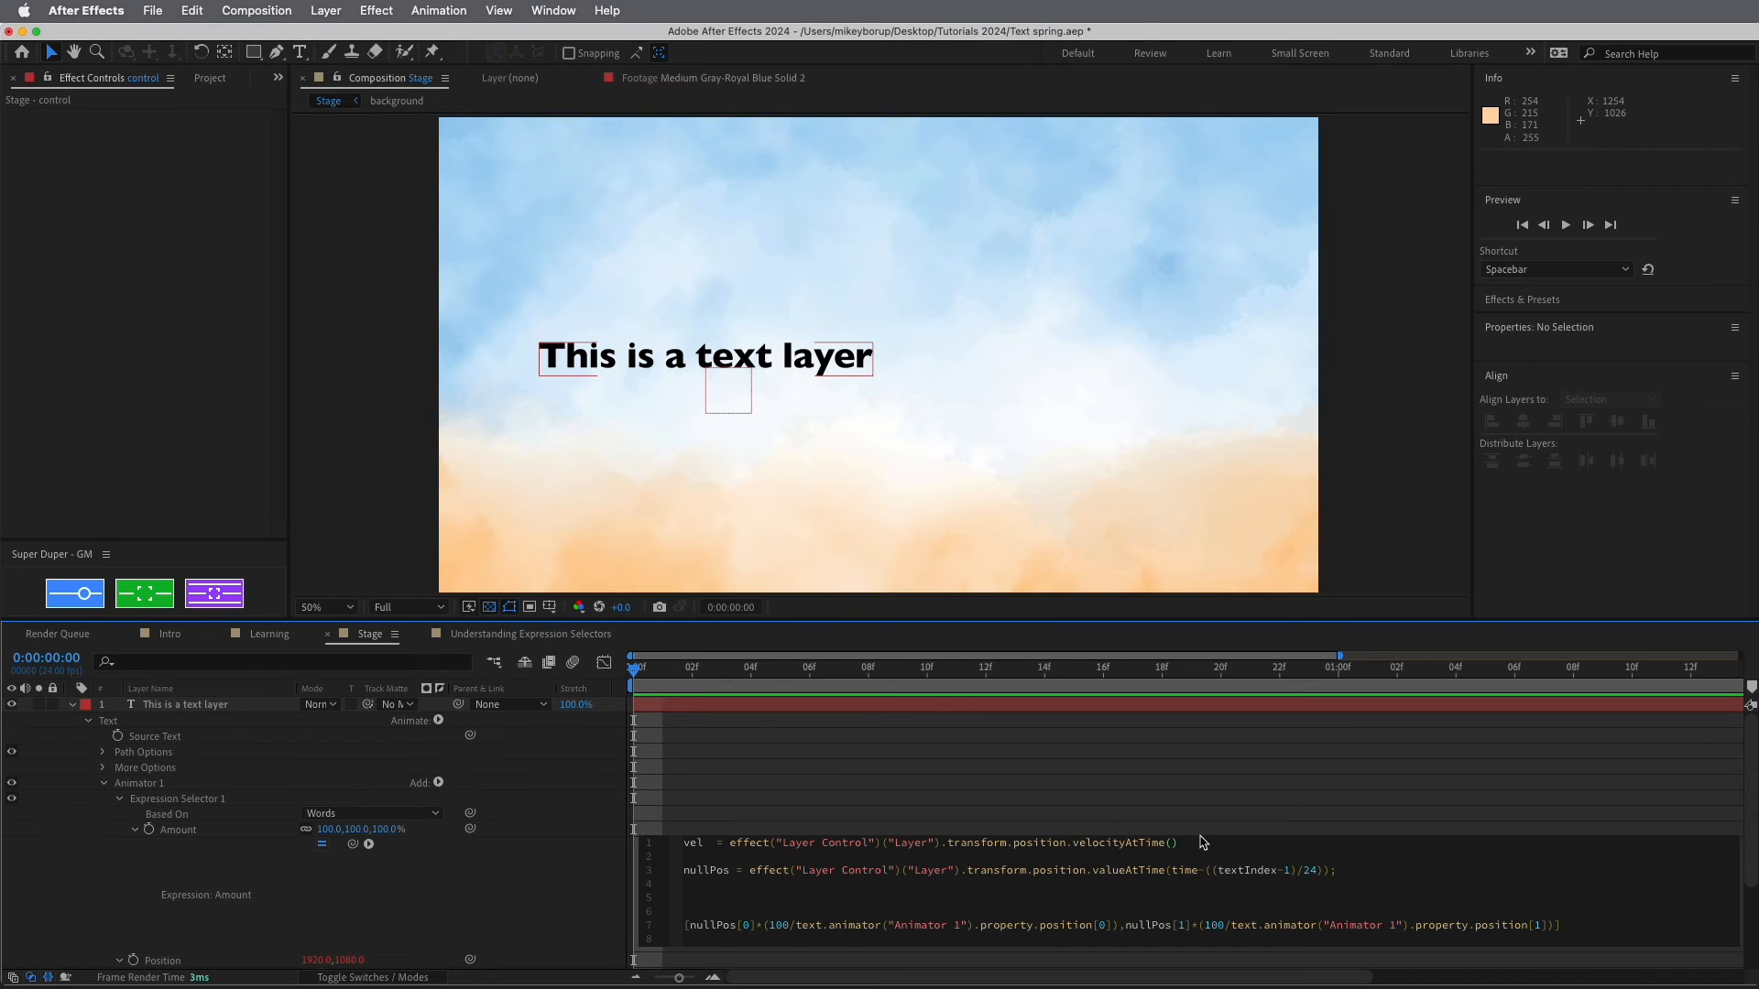
pyautogui.write('time')
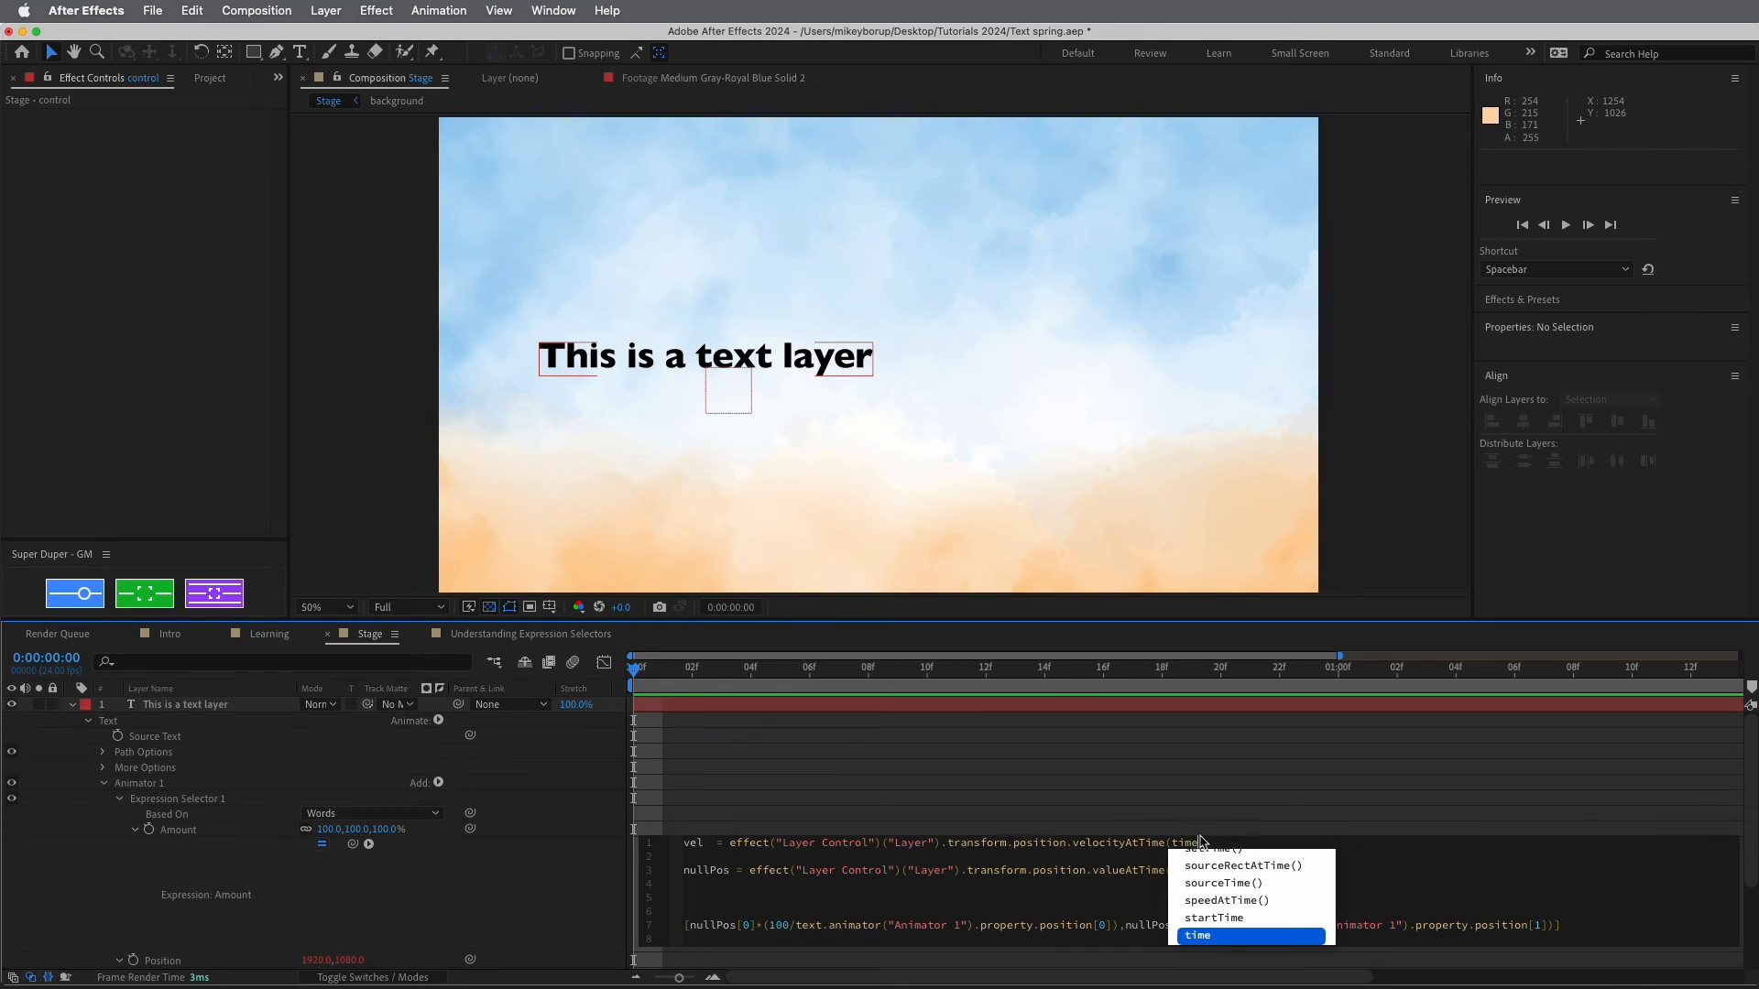
pyautogui.write(');')
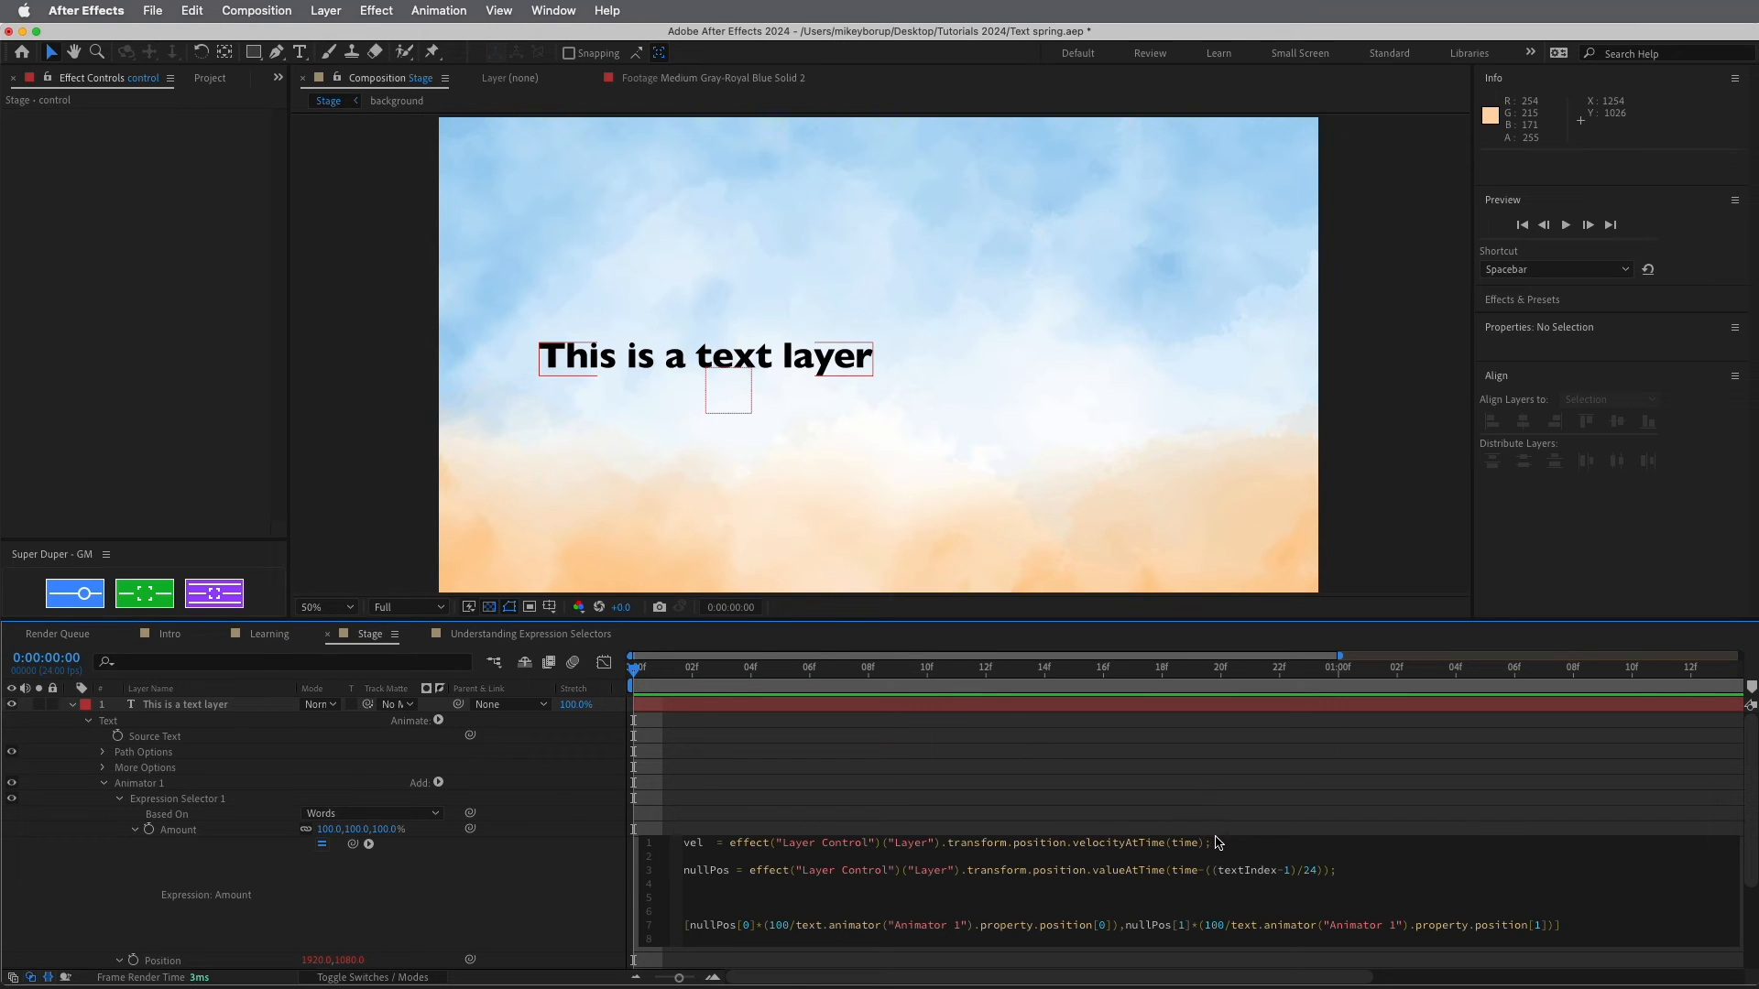
pyautogui.press('Return')
pyautogui.press('Return')
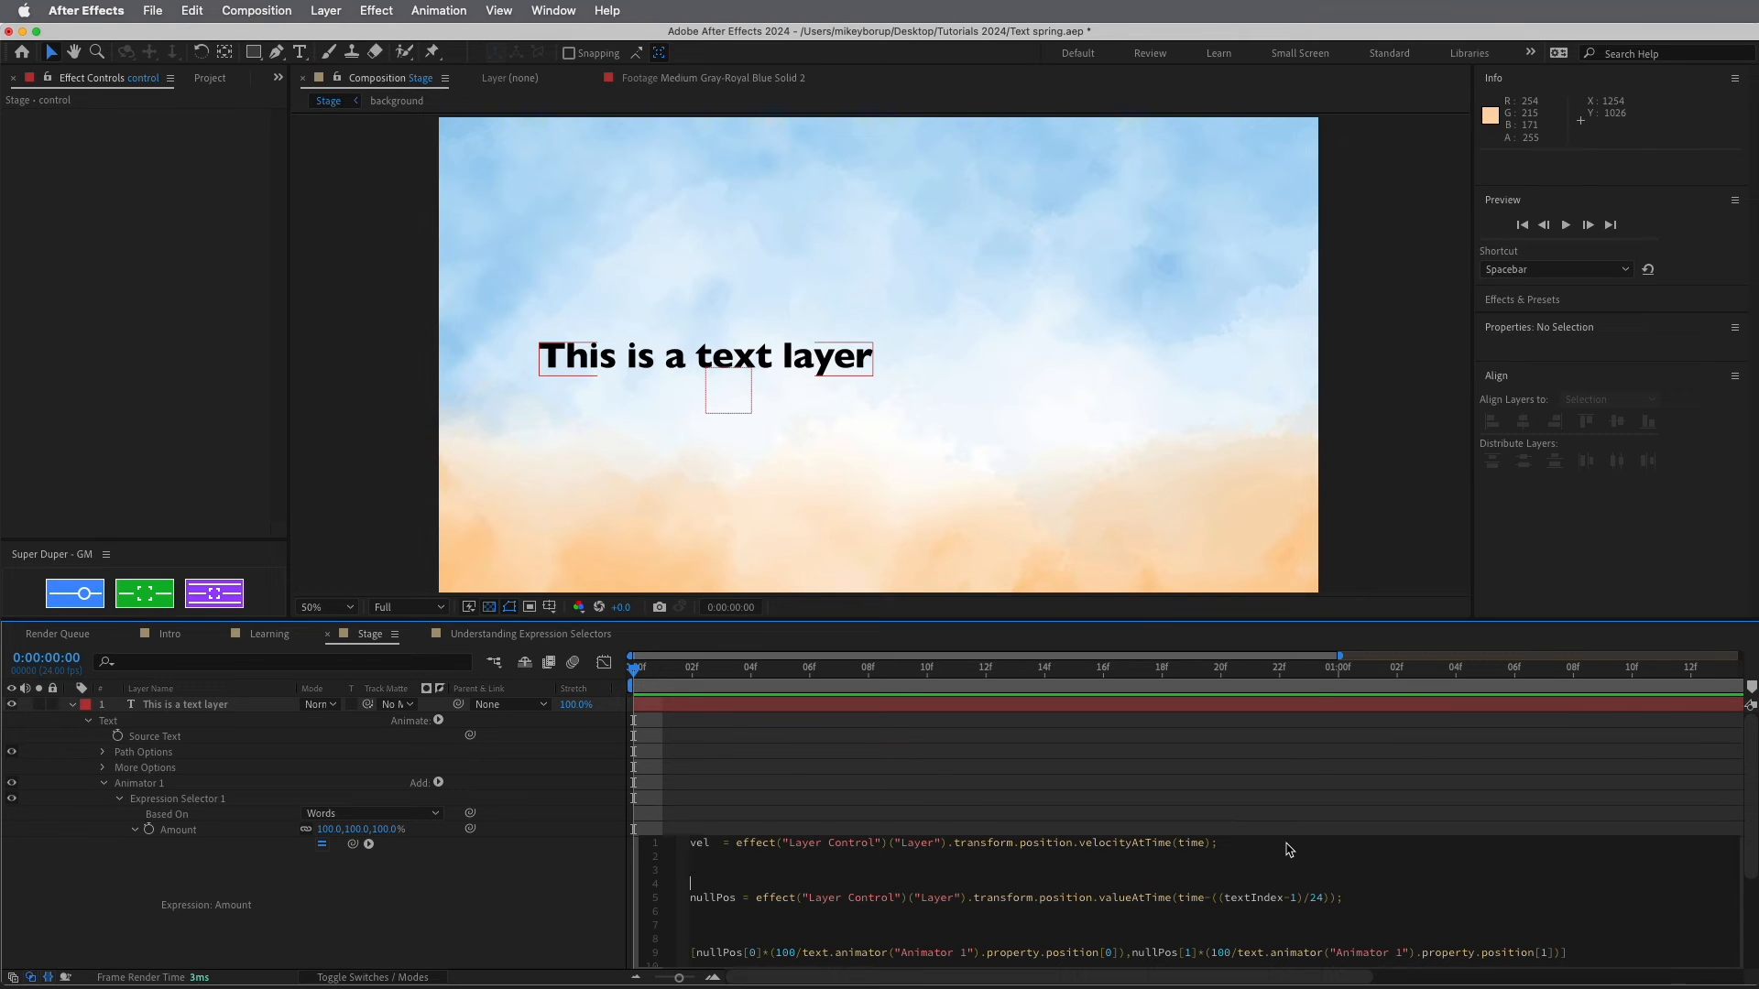
# Wrap the nullPos line in an if (vel > 0){ … }else{ } block
pyautogui.write('if')
pyautogui.write(' (vel > 0')
pyautogui.write('{')
pyautogui.click(745, 911)
pyautogui.write('}ele')
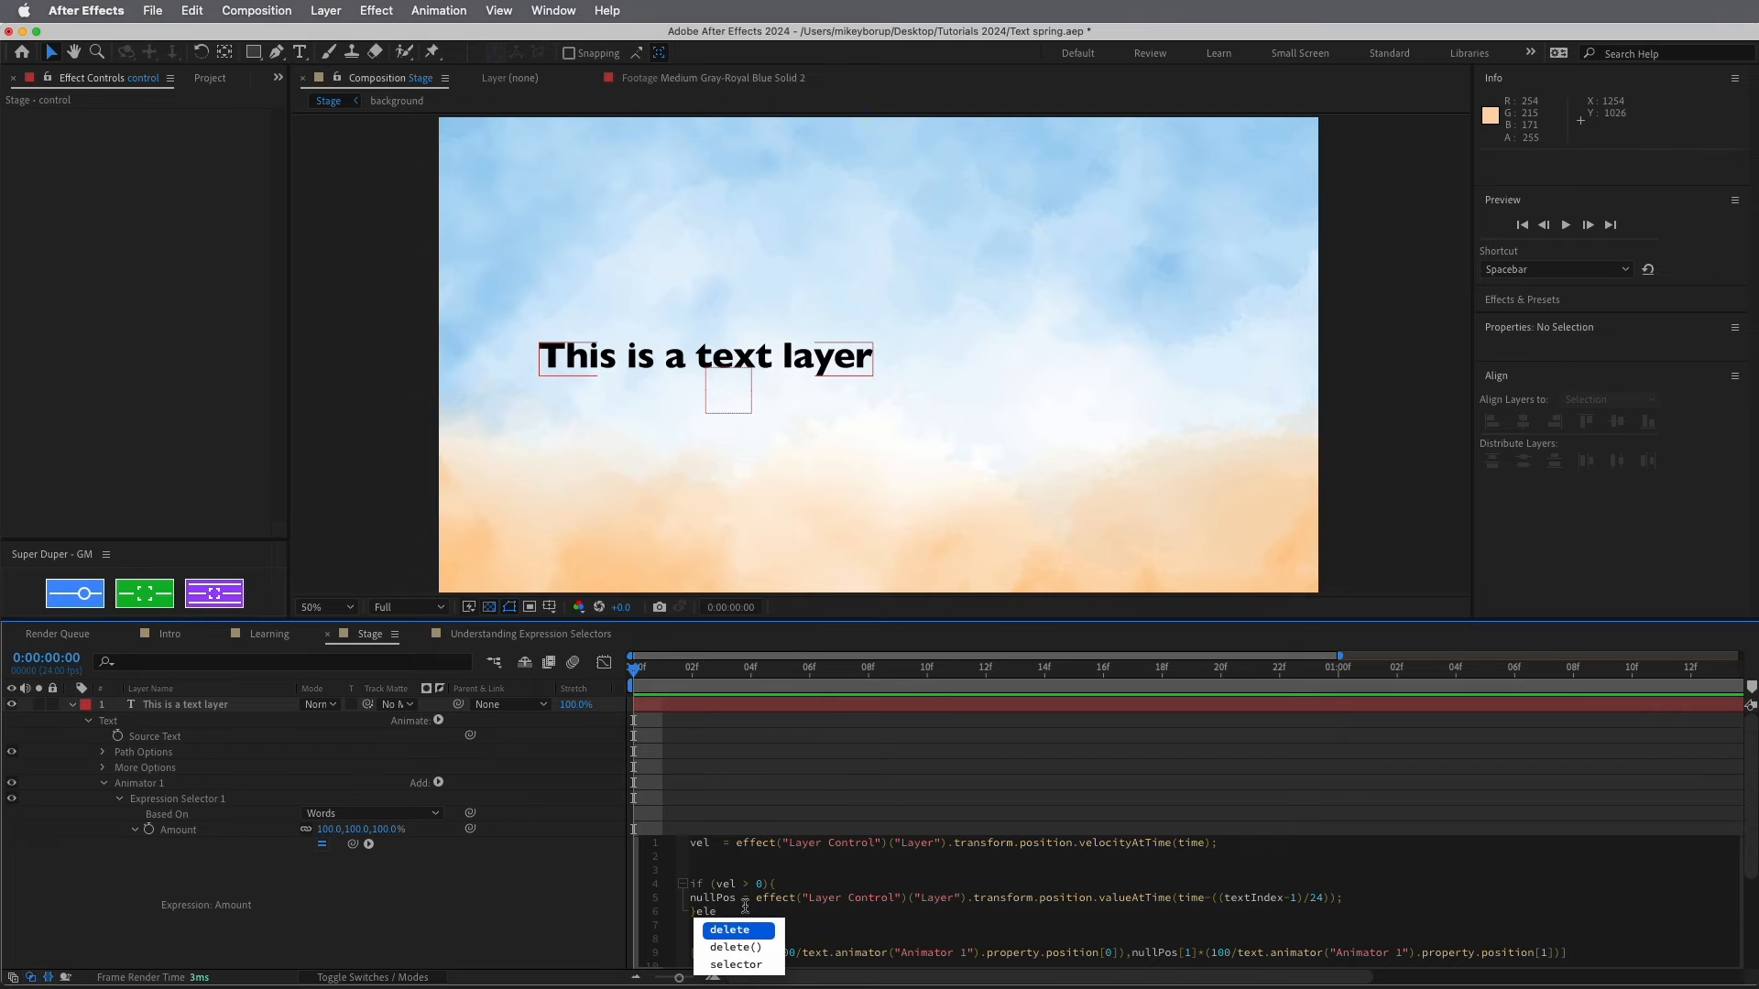
pyautogui.write('se{')
pyautogui.press('Return')
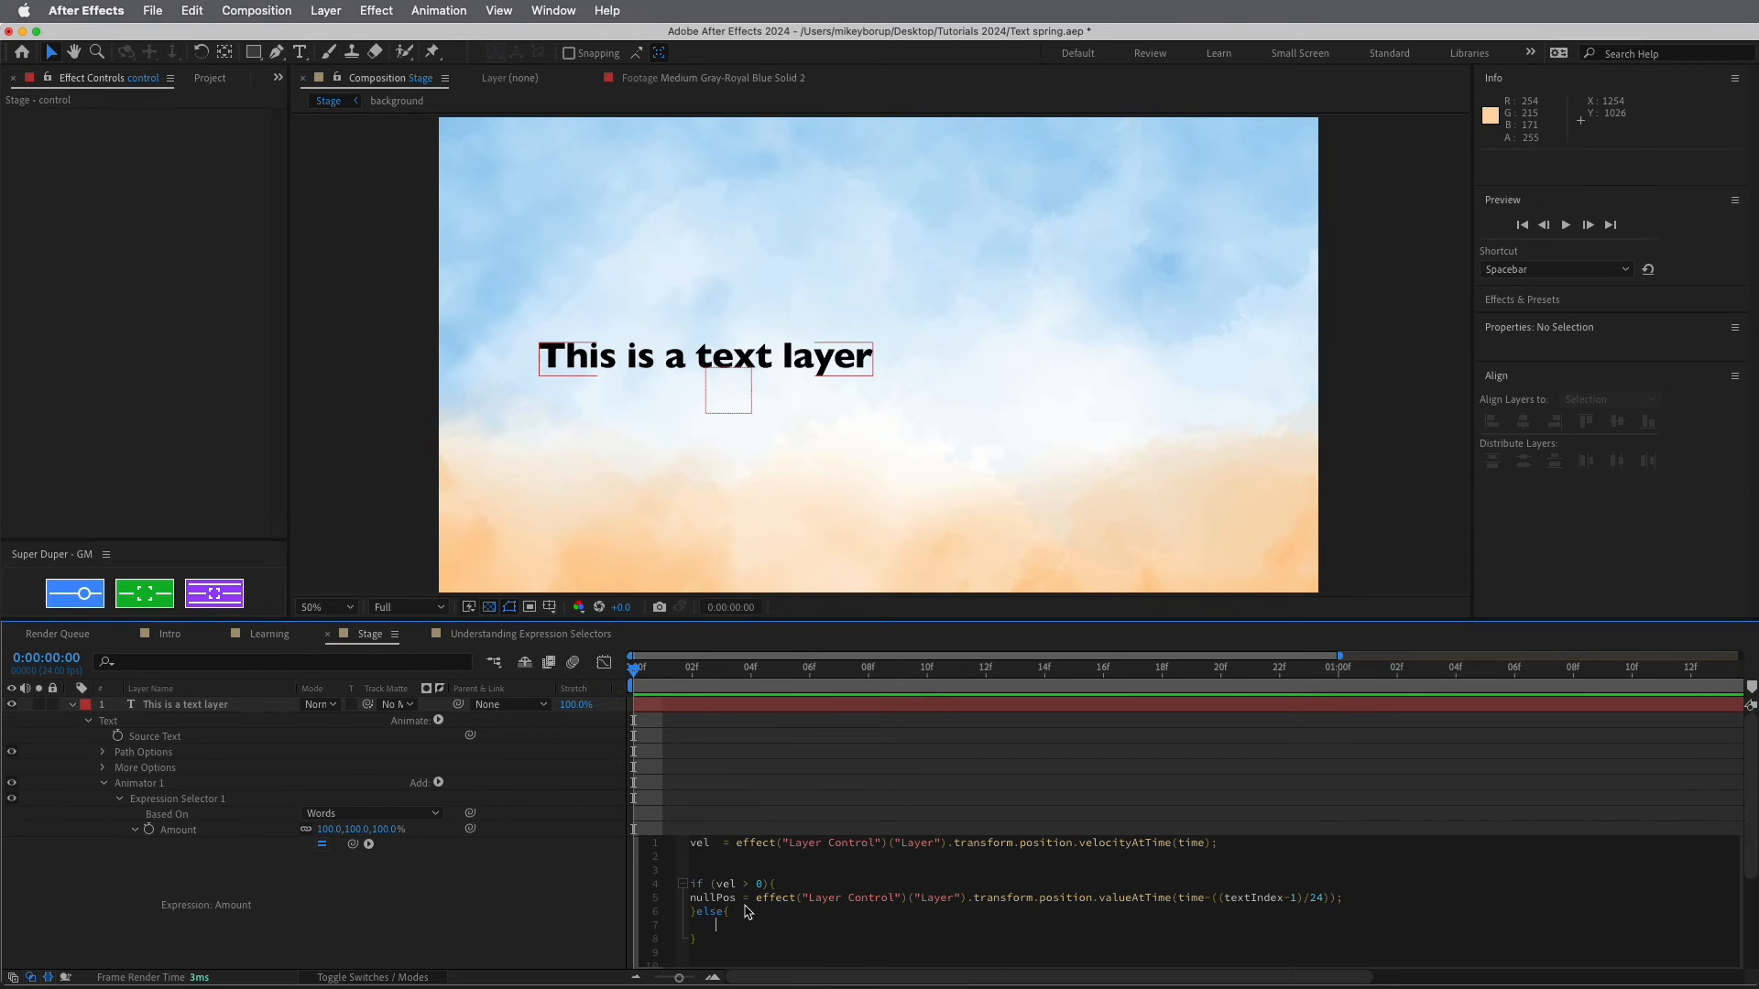
# Copy the nullPos line into the else branch, commit the expression, and preview
pyautogui.moveTo(1383, 899); pyautogui.dragTo(675, 902)
pyautogui.click(714, 928)
pyautogui.press('cmd+v')
pyautogui.click(847, 813)
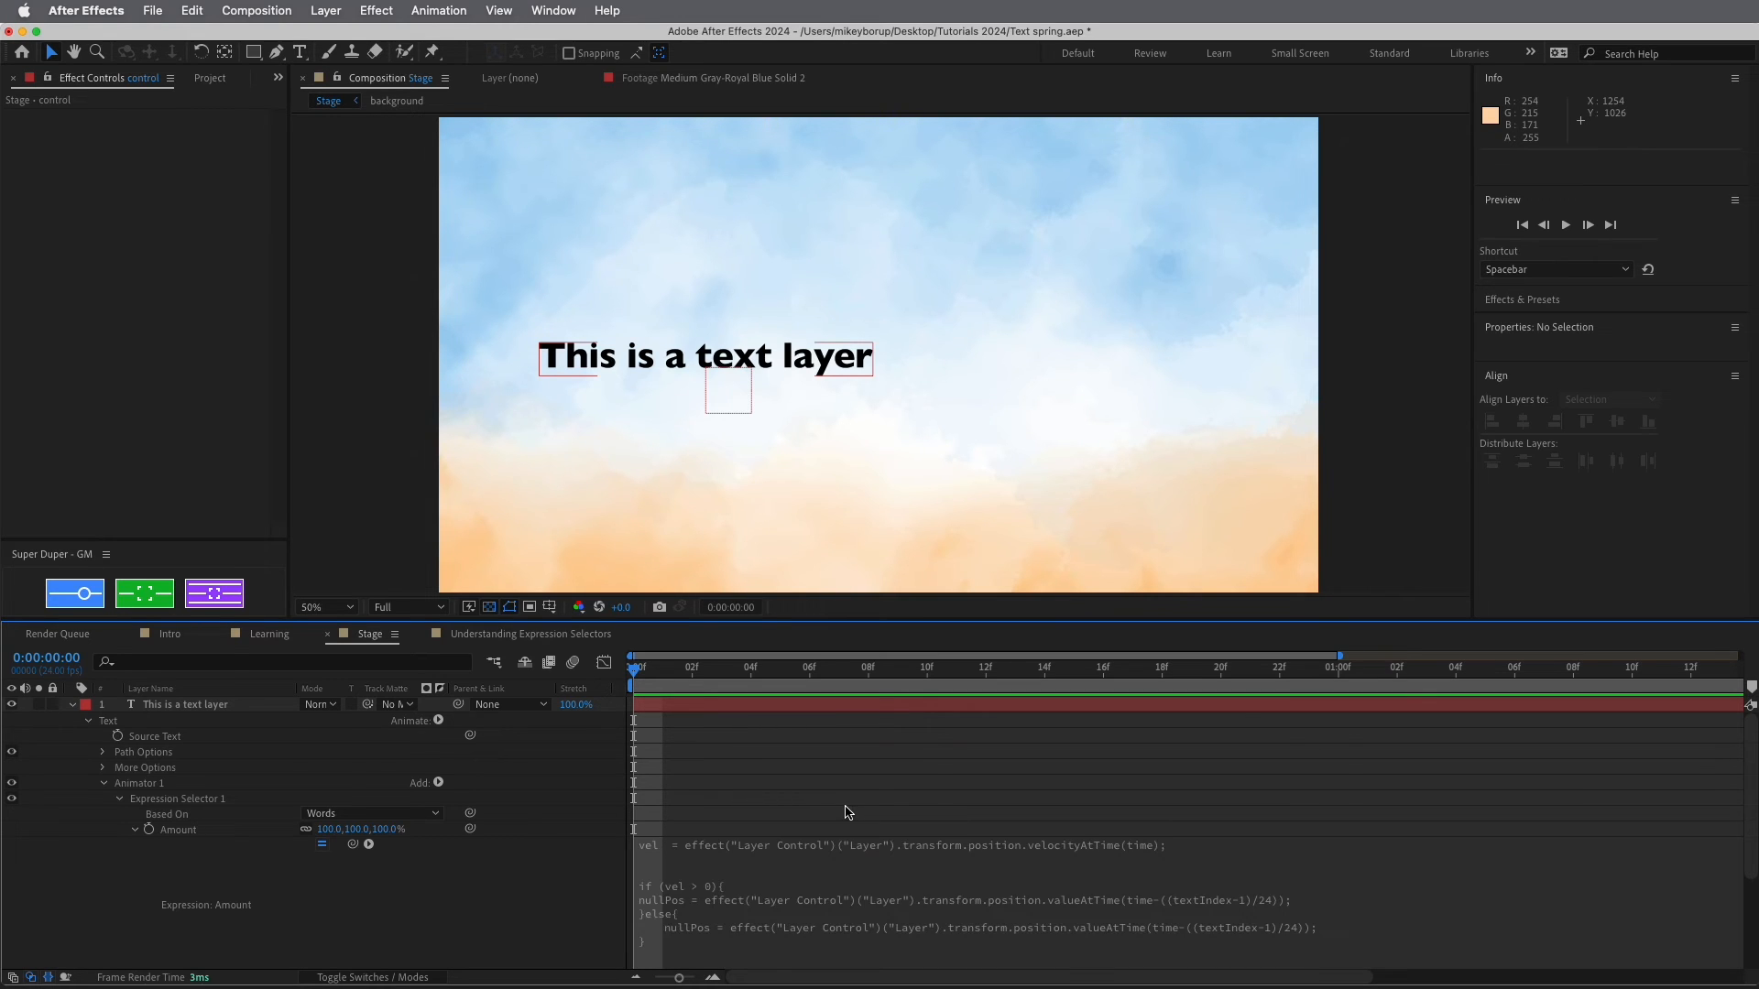
pyautogui.press('space')
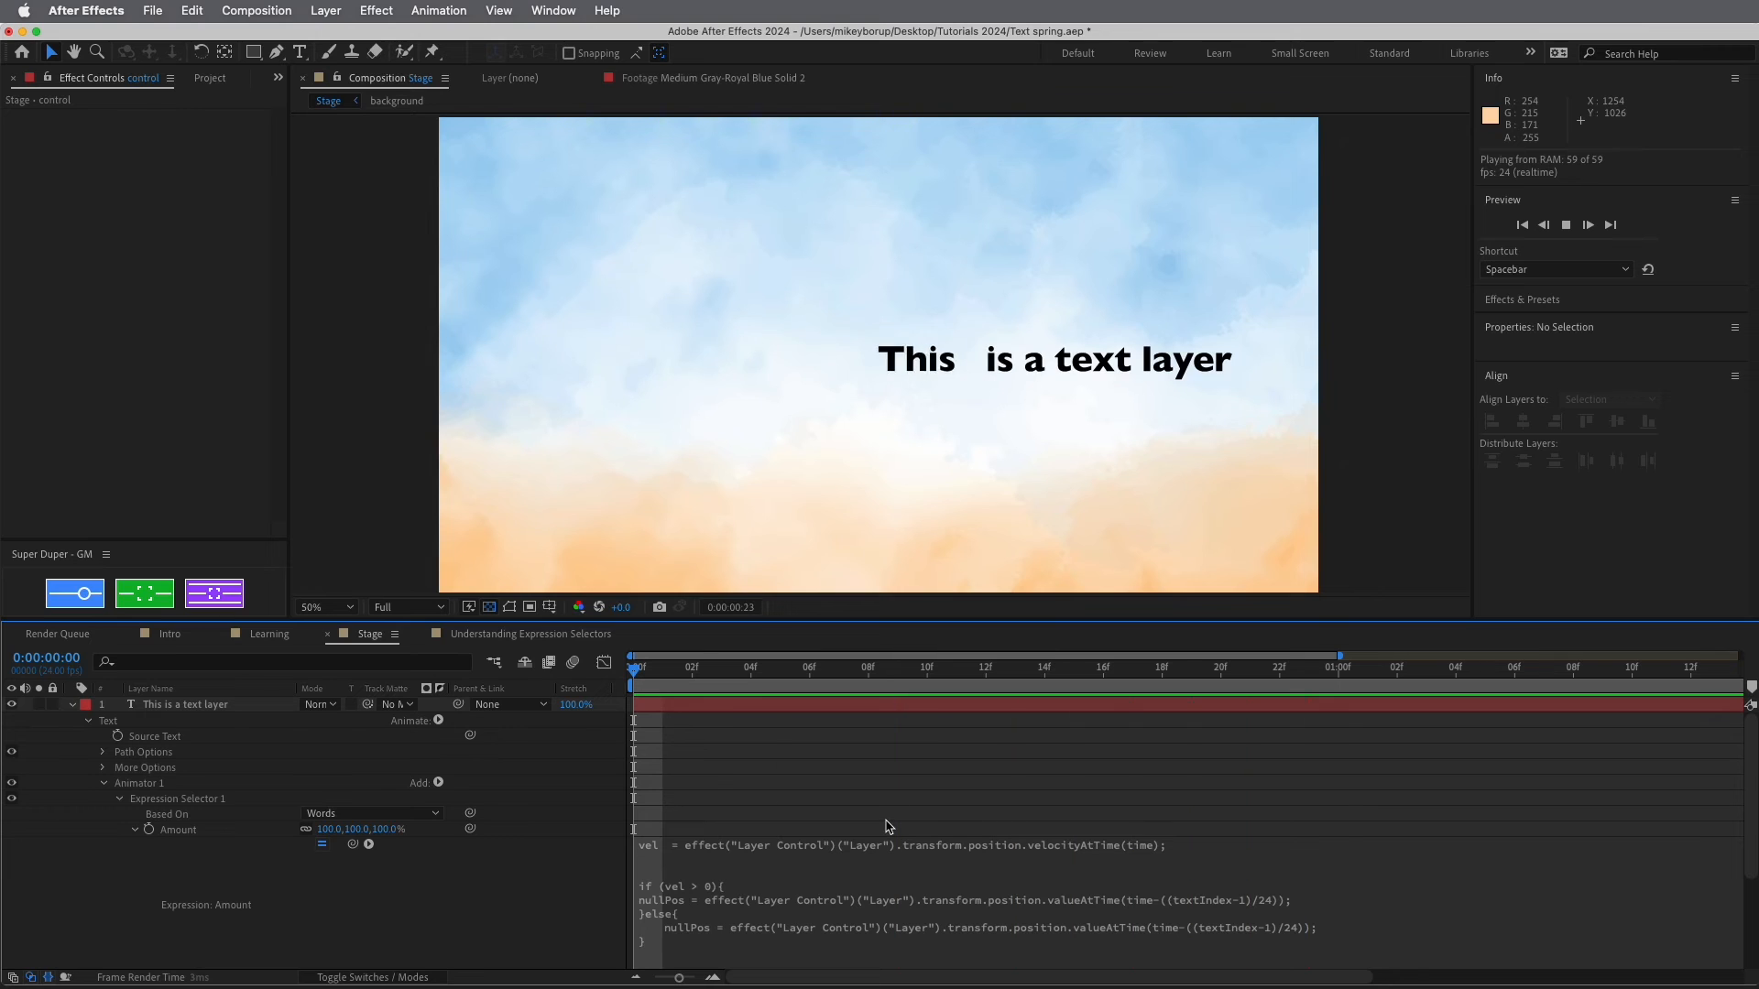
# Change the else-branch delay to time-((textTotal-(textIndex-1))/24) and commit the expression
pyautogui.click(1280, 922)
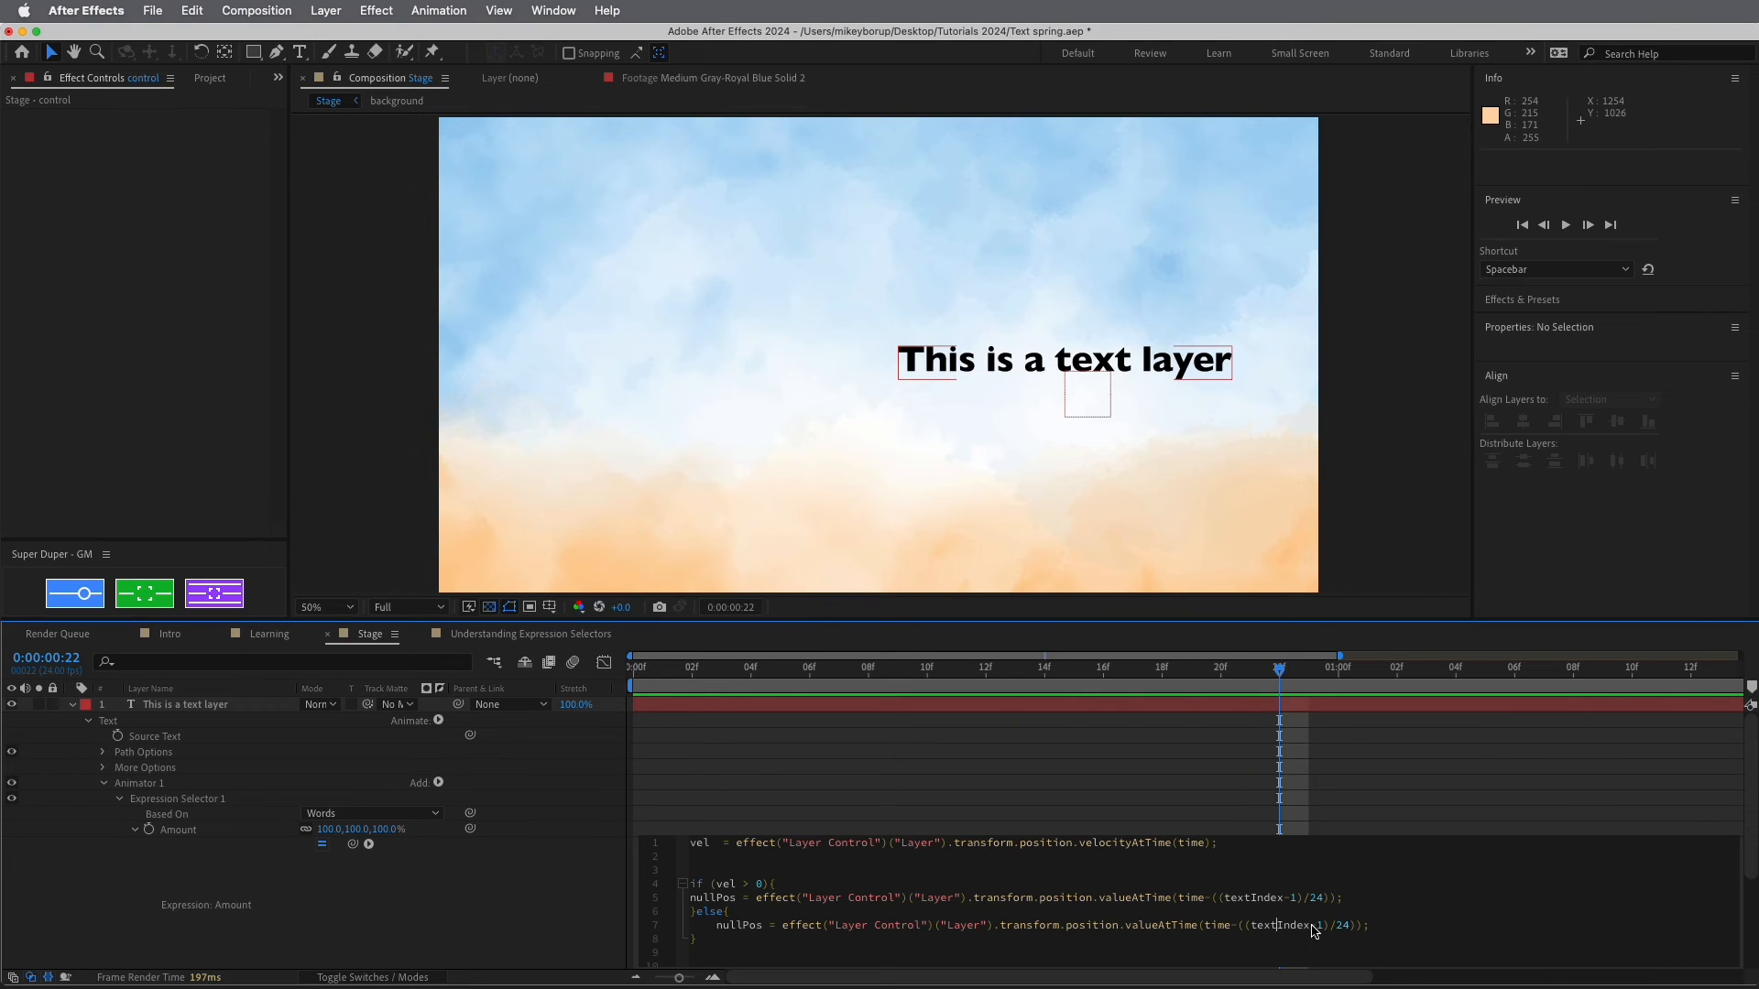
pyautogui.click(1253, 926)
pyautogui.write('(')
pyautogui.press('Delete')
pyautogui.press('Right')
pyautogui.press('Right')
pyautogui.press('Right')
pyautogui.press('Right')
pyautogui.press('Right')
pyautogui.press('Right')
pyautogui.press('Right')
pyautogui.press('Right')
pyautogui.press('Right')
pyautogui.press('Right')
pyautogui.press('Right')
pyautogui.write(')')
pyautogui.click(1250, 925)
pyautogui.write('textTotal-')
pyautogui.click(1334, 775)
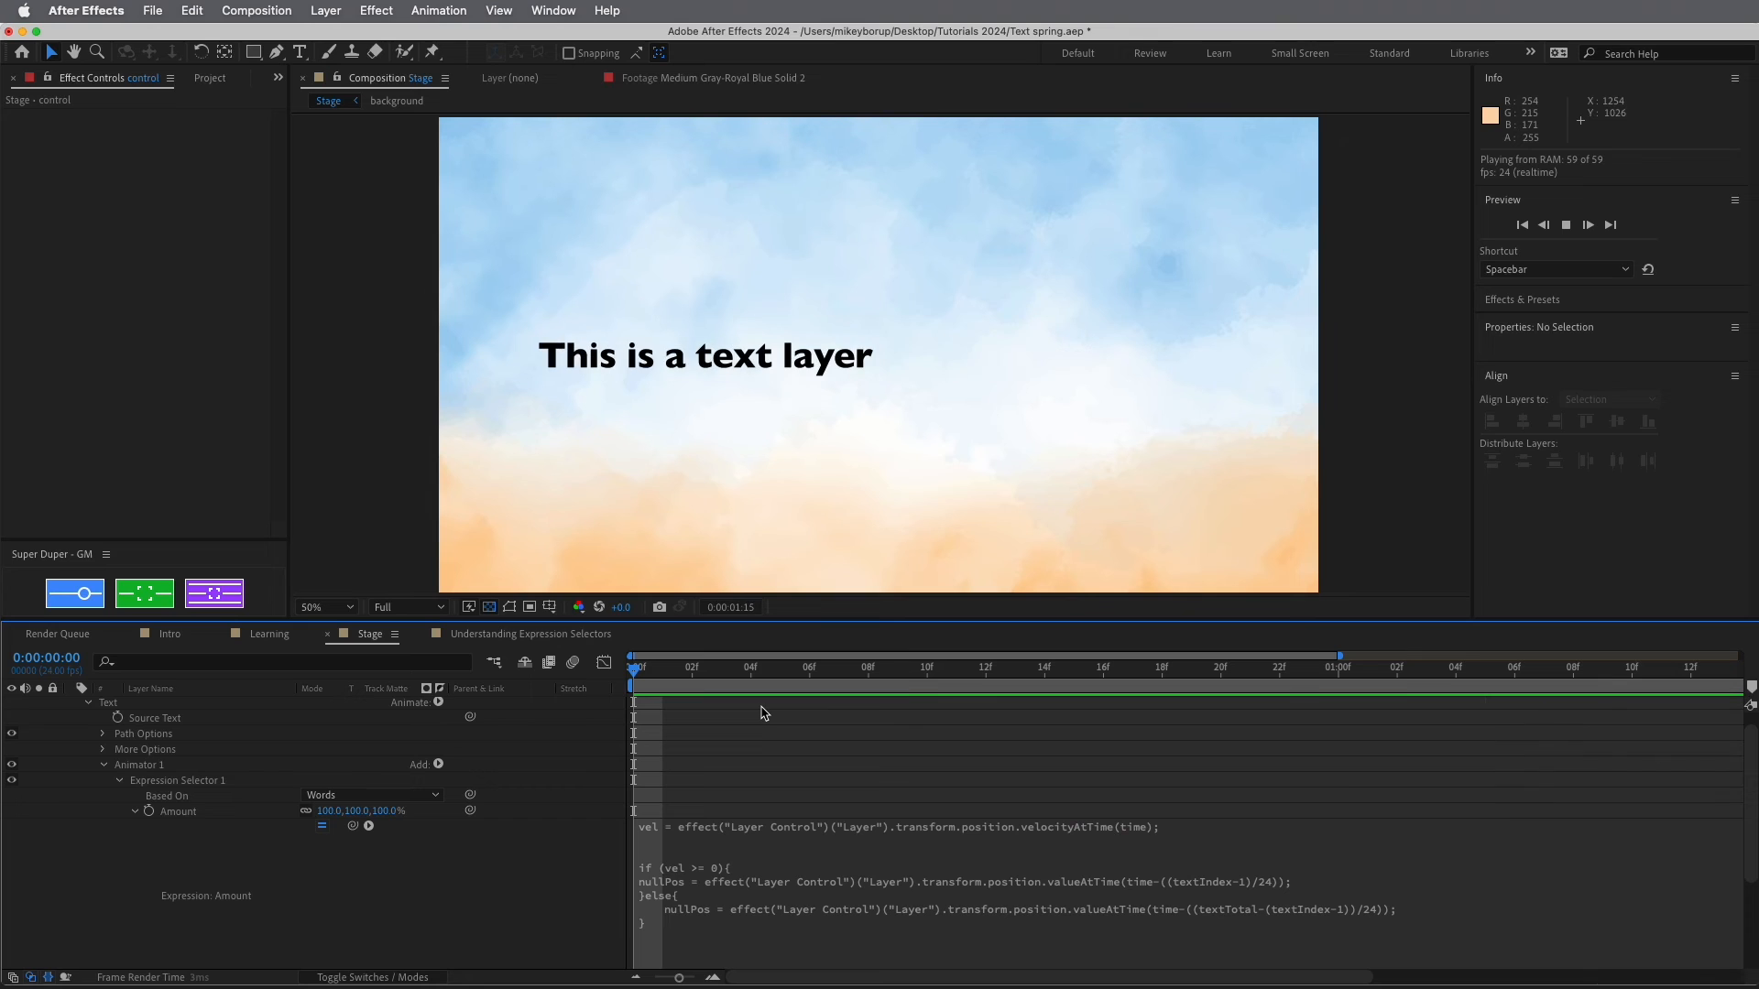
# Scrub the early frames, make the if condition test vel[0], and preview
pyautogui.click(756, 687)
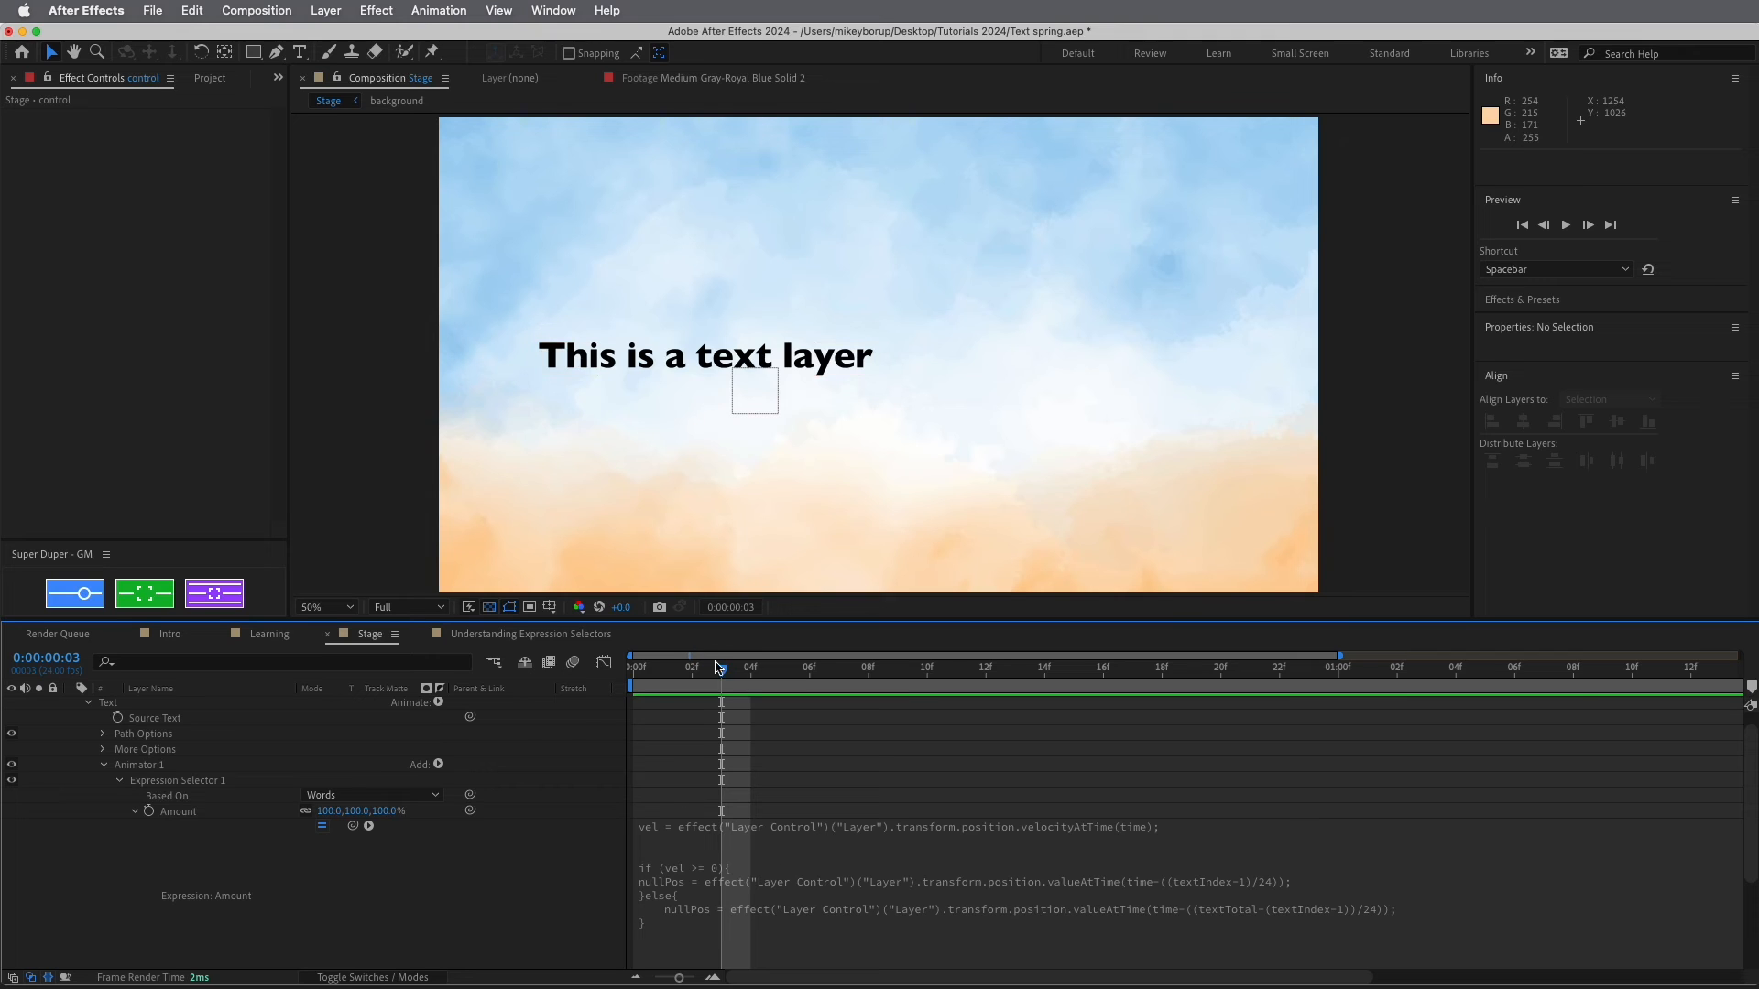
pyautogui.moveTo(718, 670); pyautogui.dragTo(838, 701)
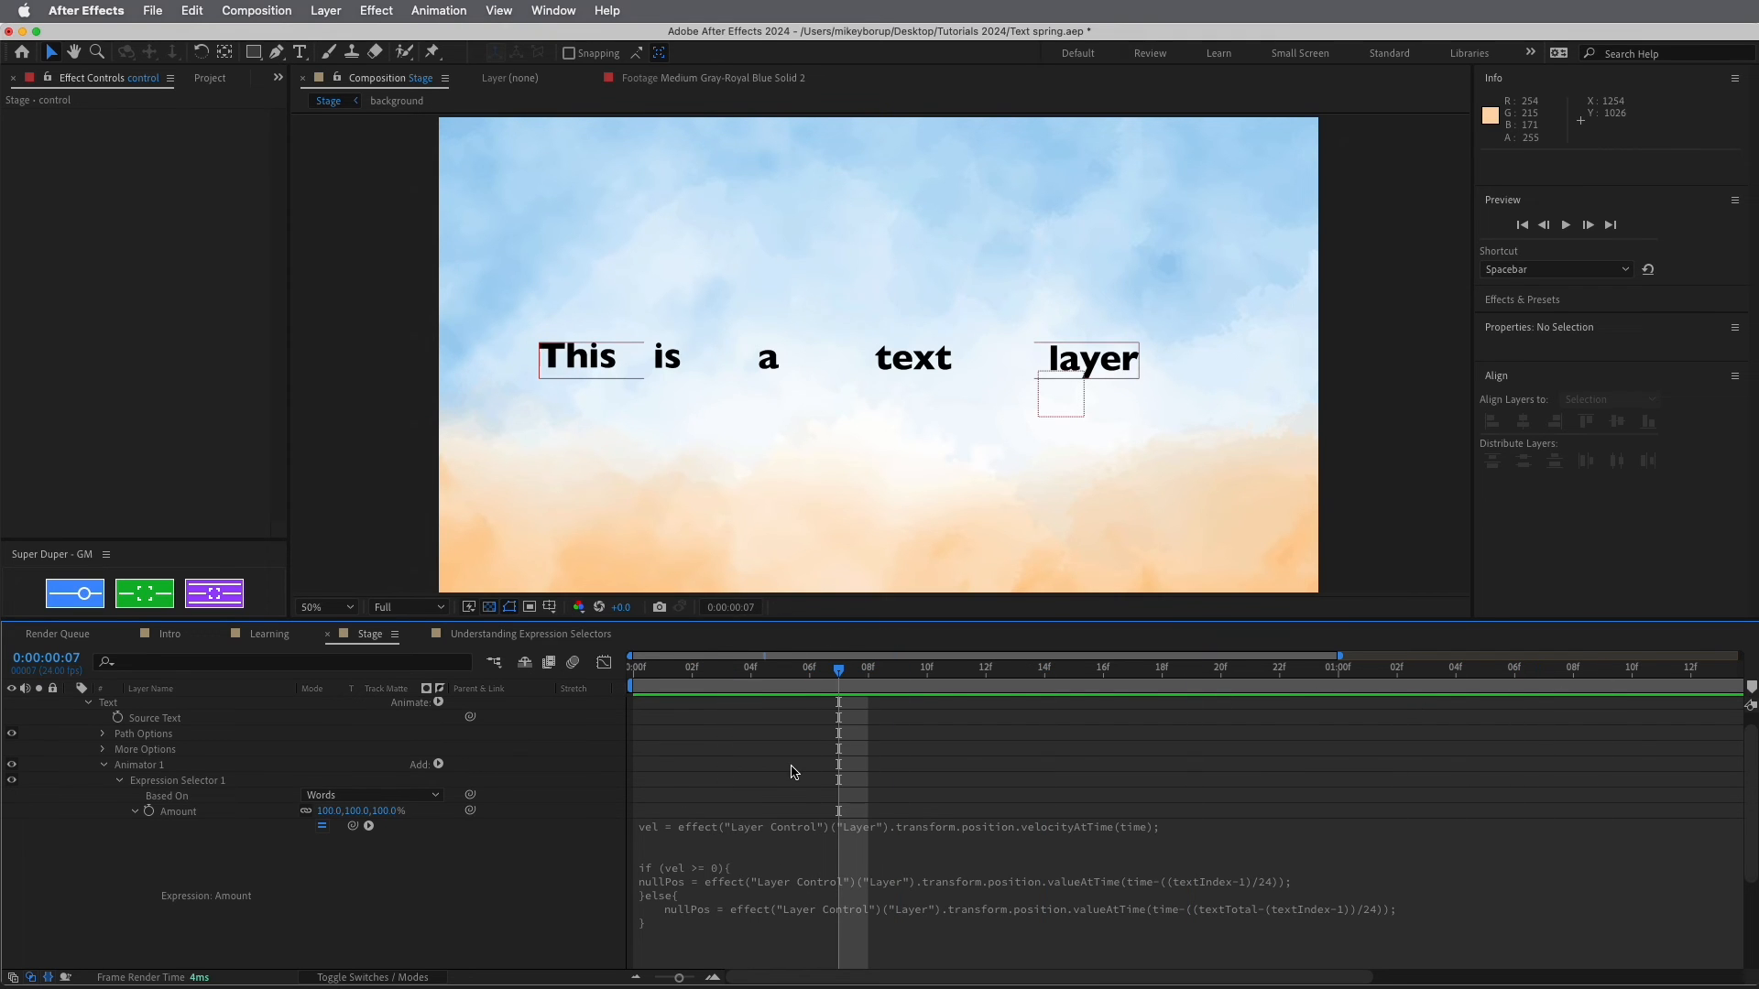
pyautogui.click(690, 874)
pyautogui.click(726, 877)
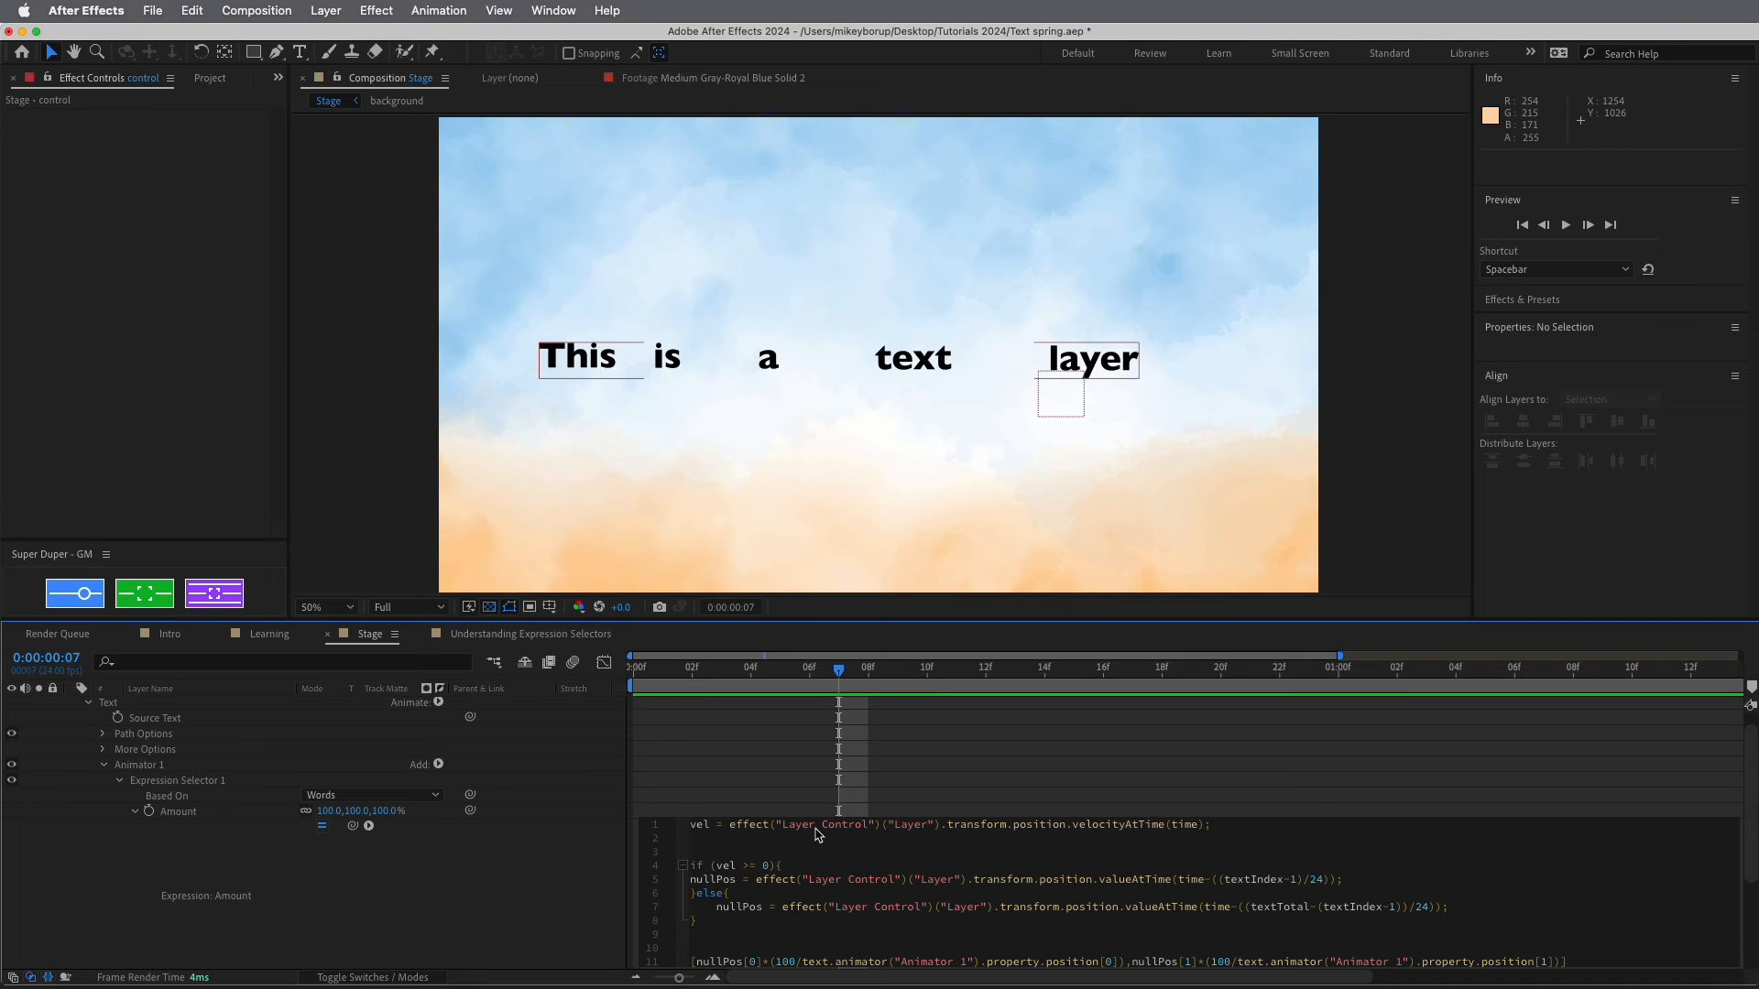
pyautogui.write('[0')
pyautogui.click(783, 777)
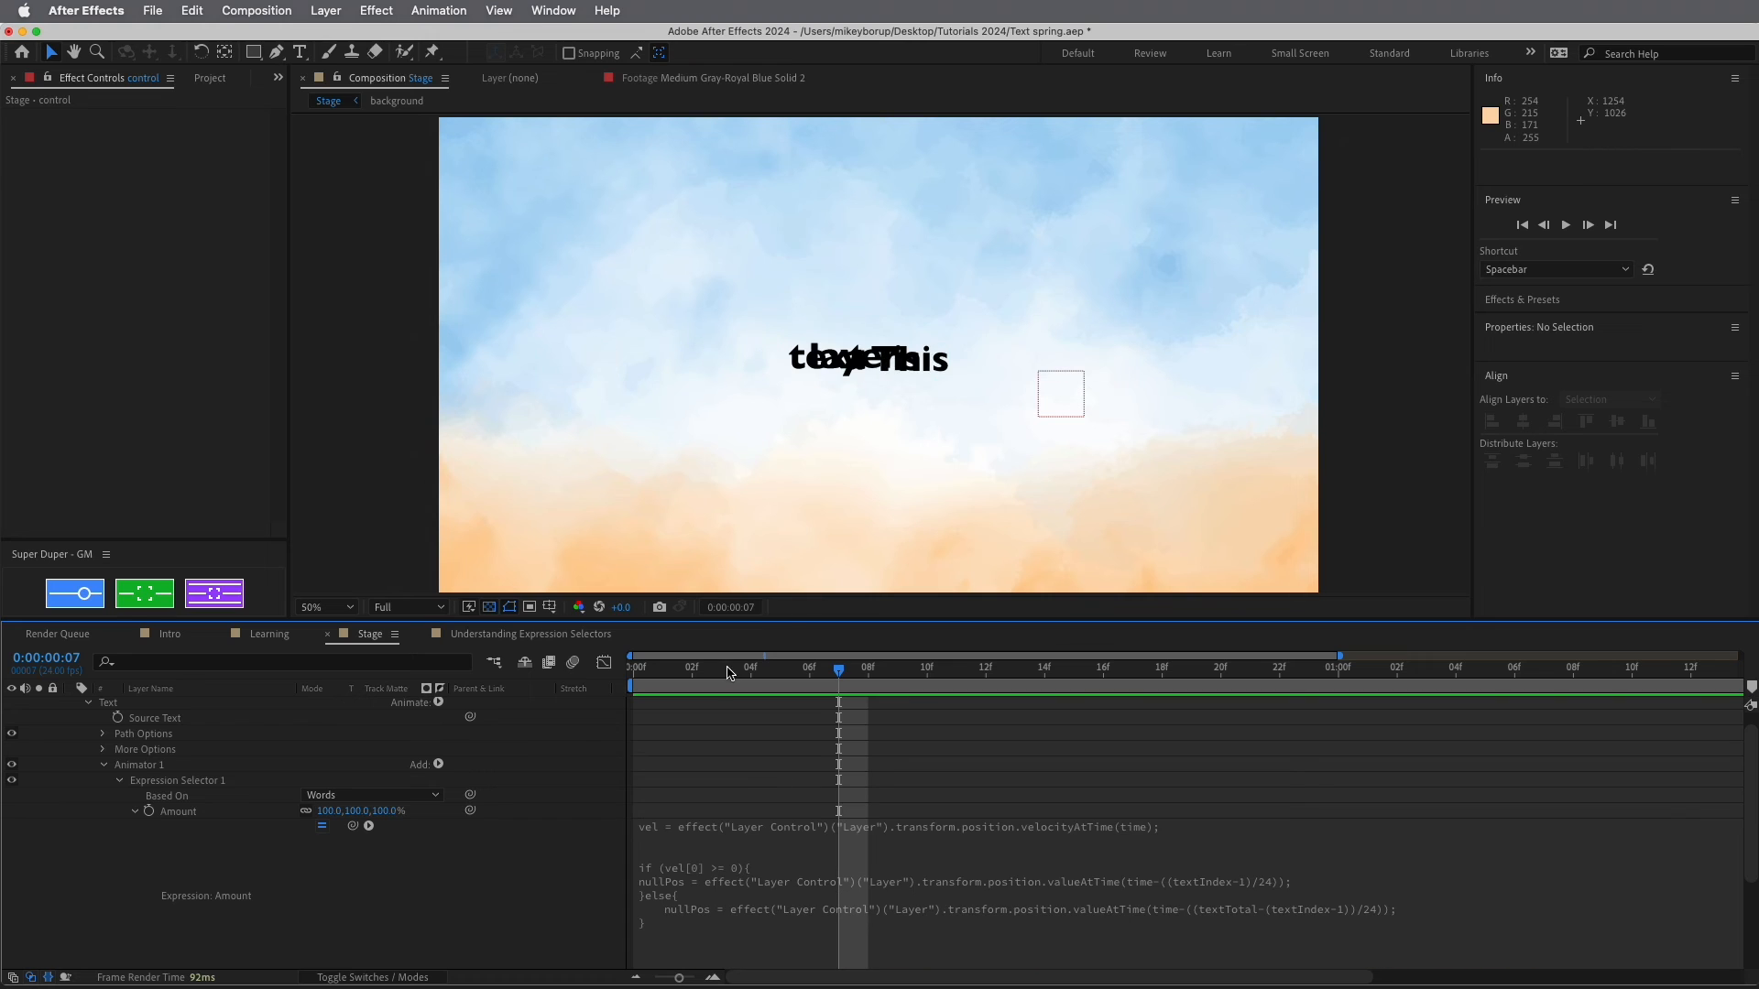
pyautogui.moveTo(729, 669); pyautogui.dragTo(523, 663)
pyautogui.press('space')
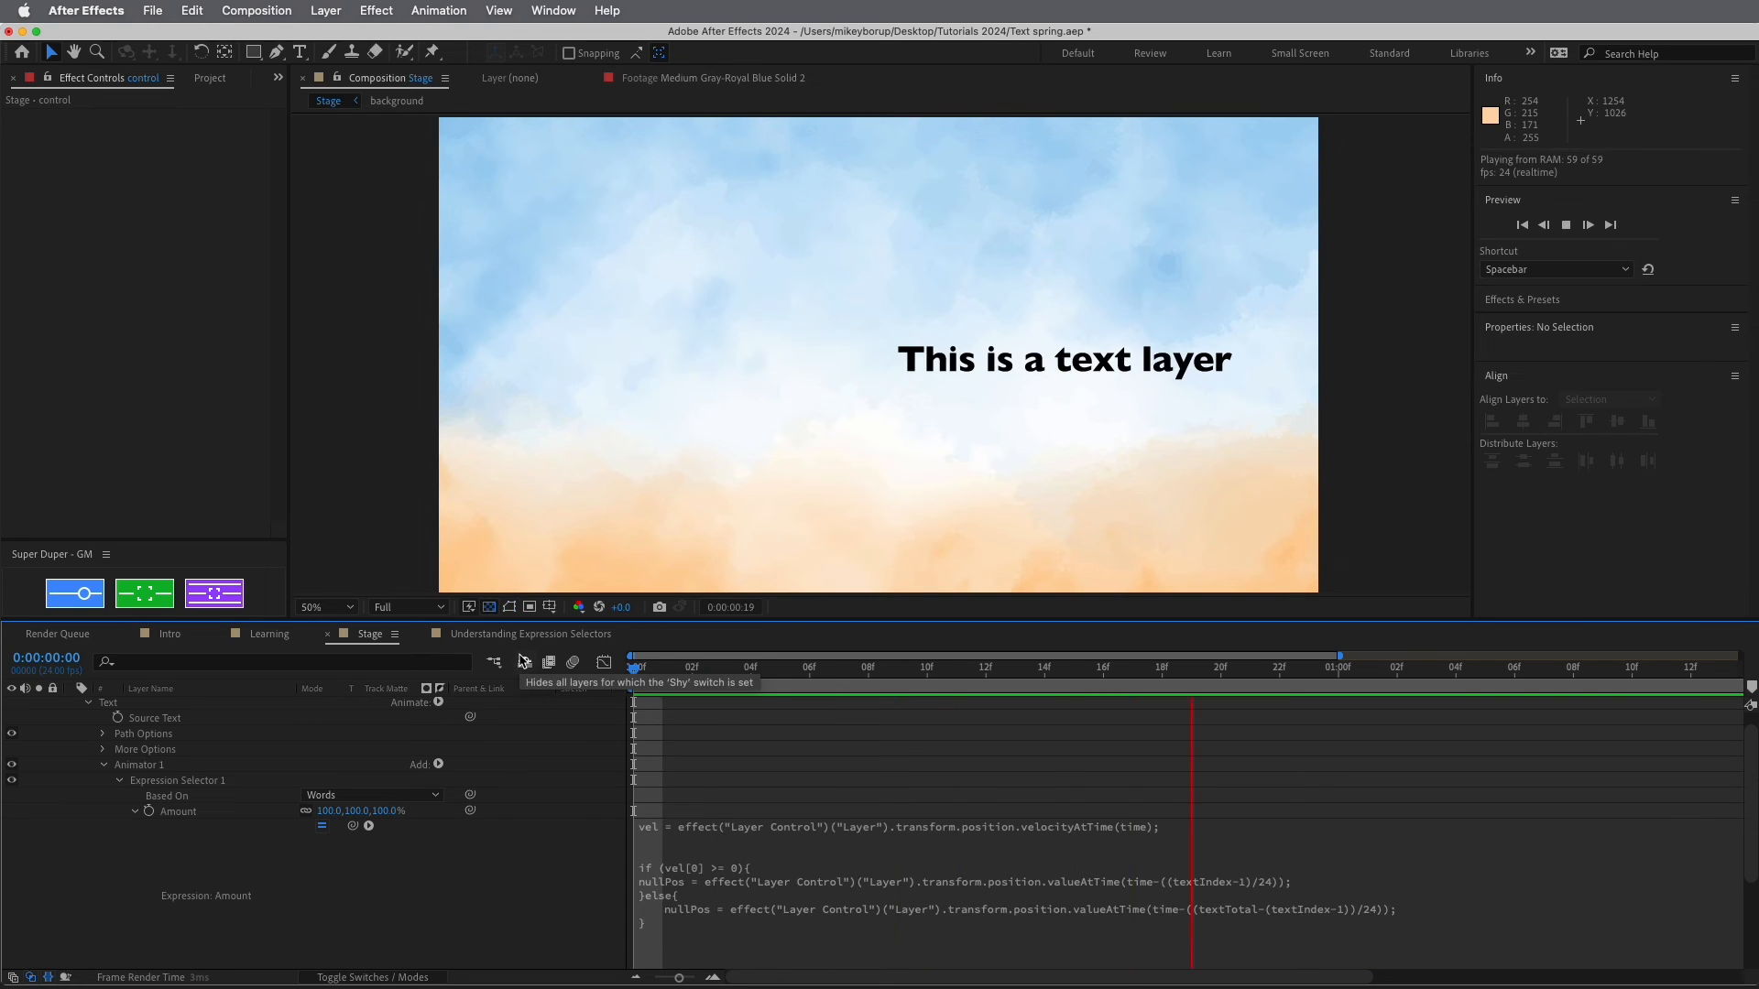
pyautogui.press('space')
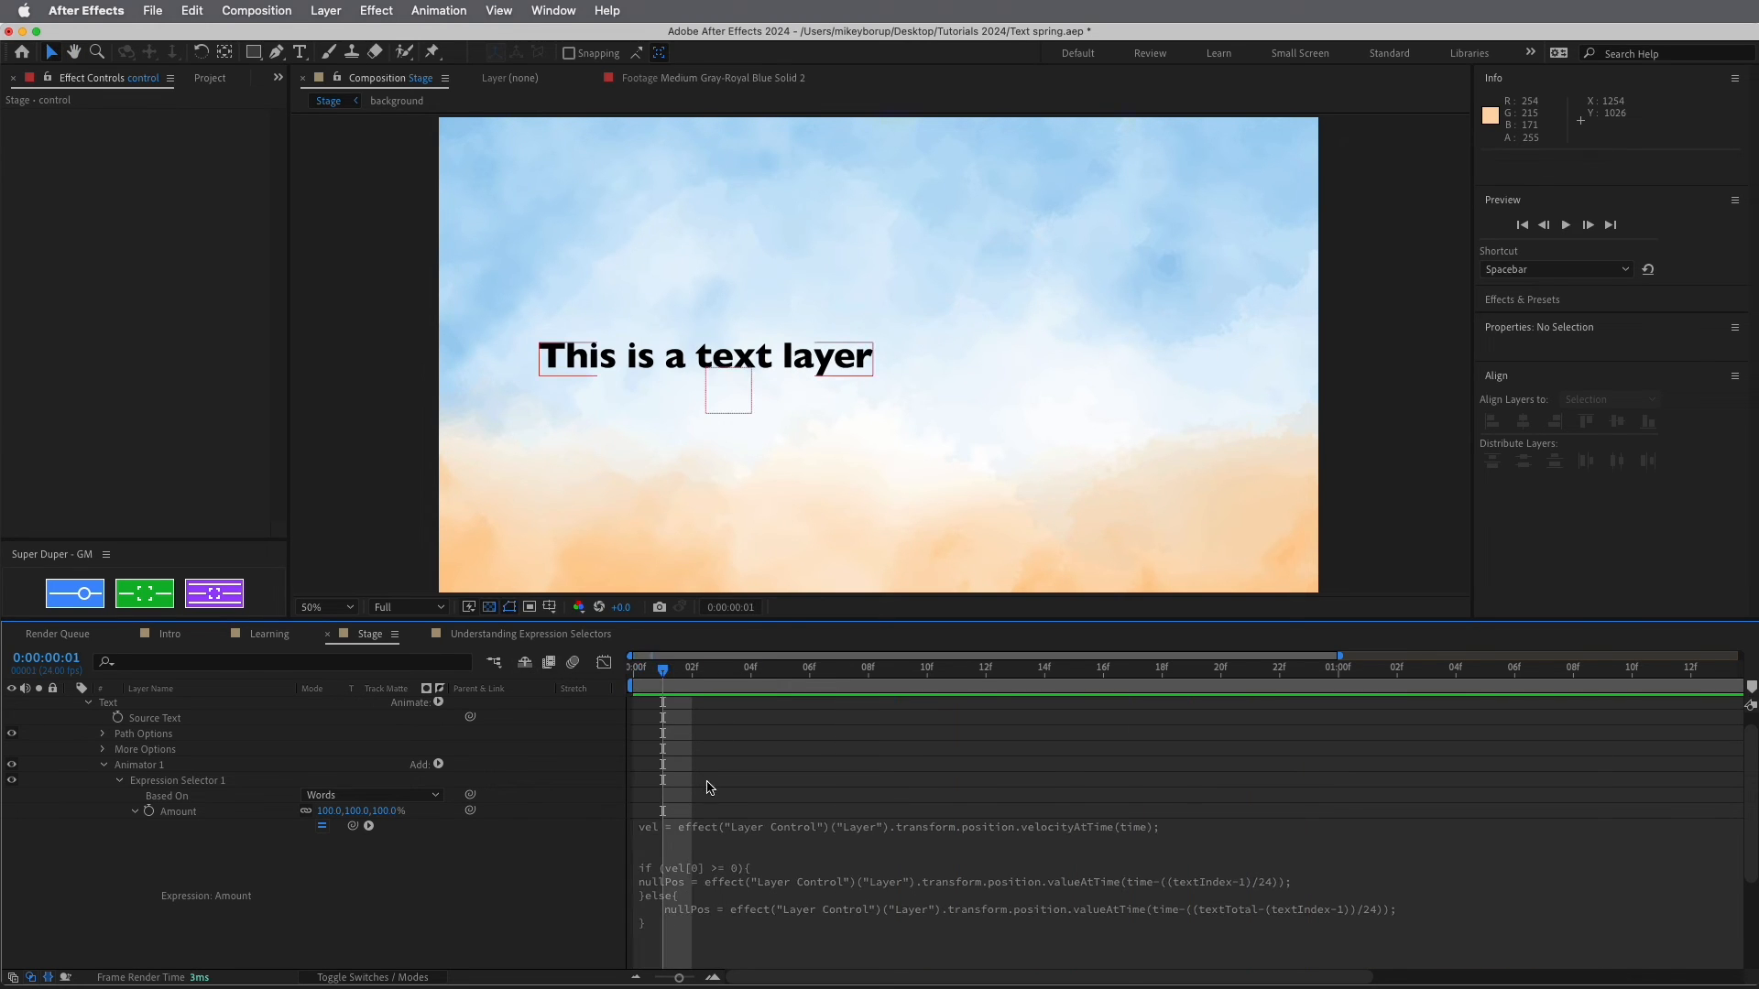
# Change the comparison to vel[0] <= 0 and replay the preview from the start
pyautogui.click(792, 858)
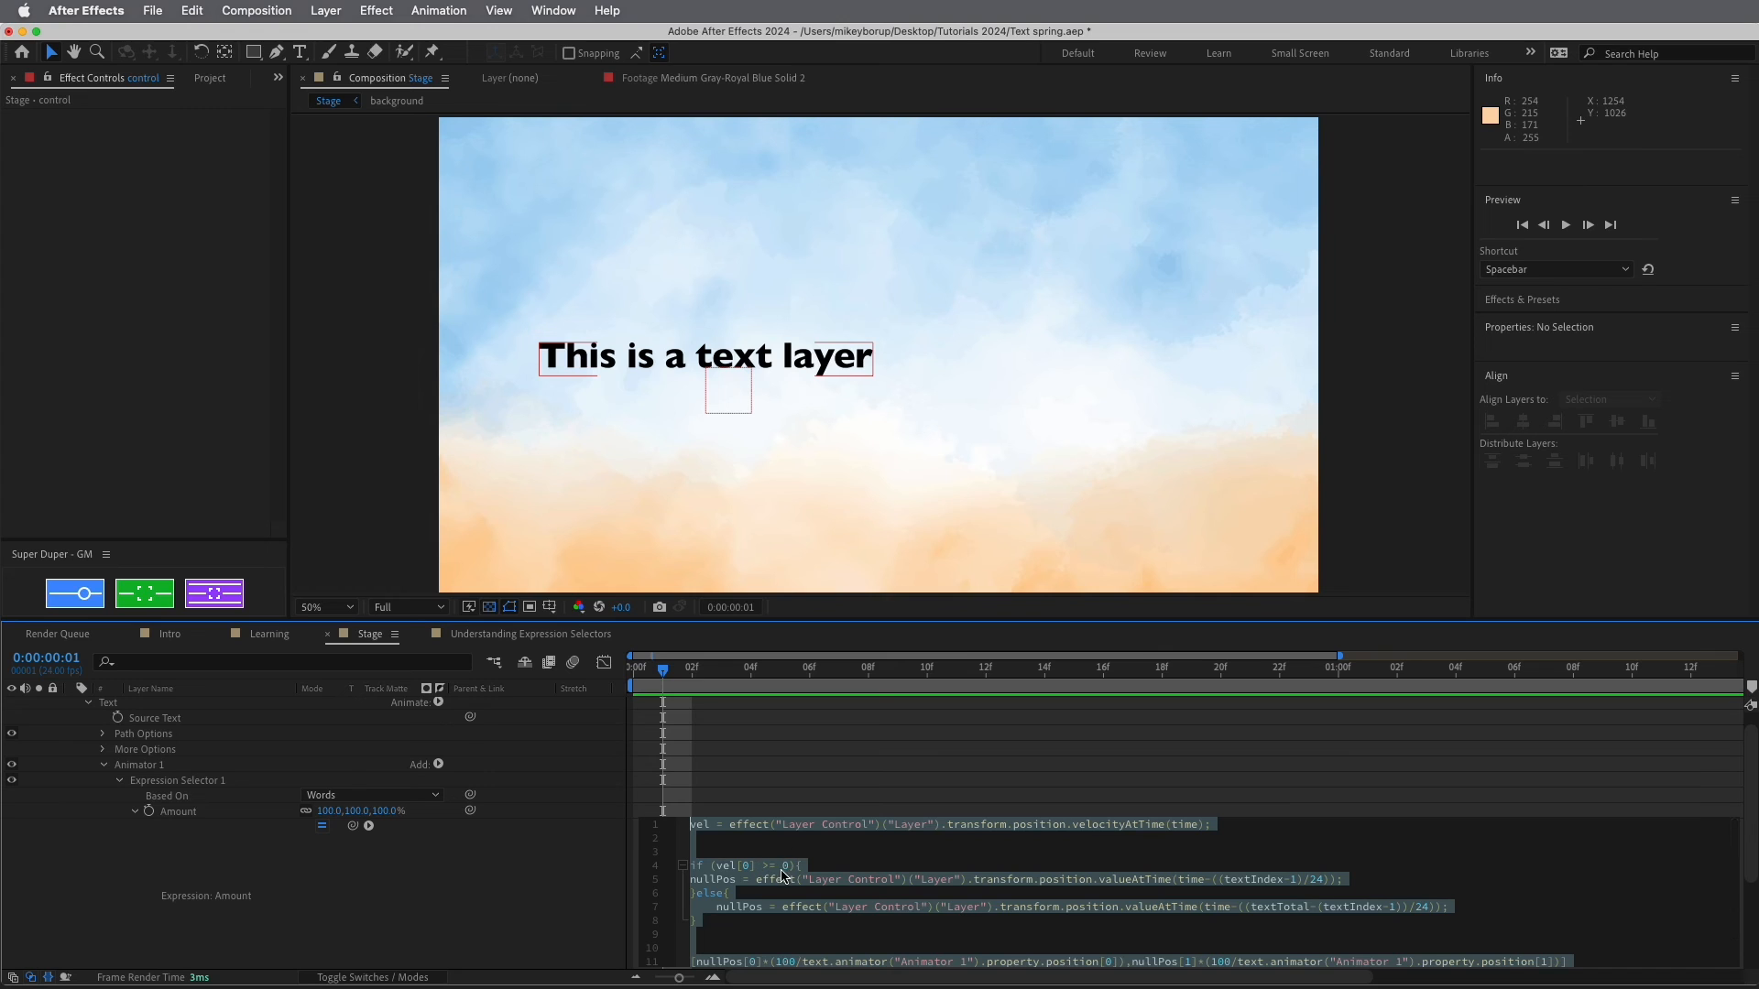
pyautogui.click(771, 866)
pyautogui.hotkey('shift', 'Left')
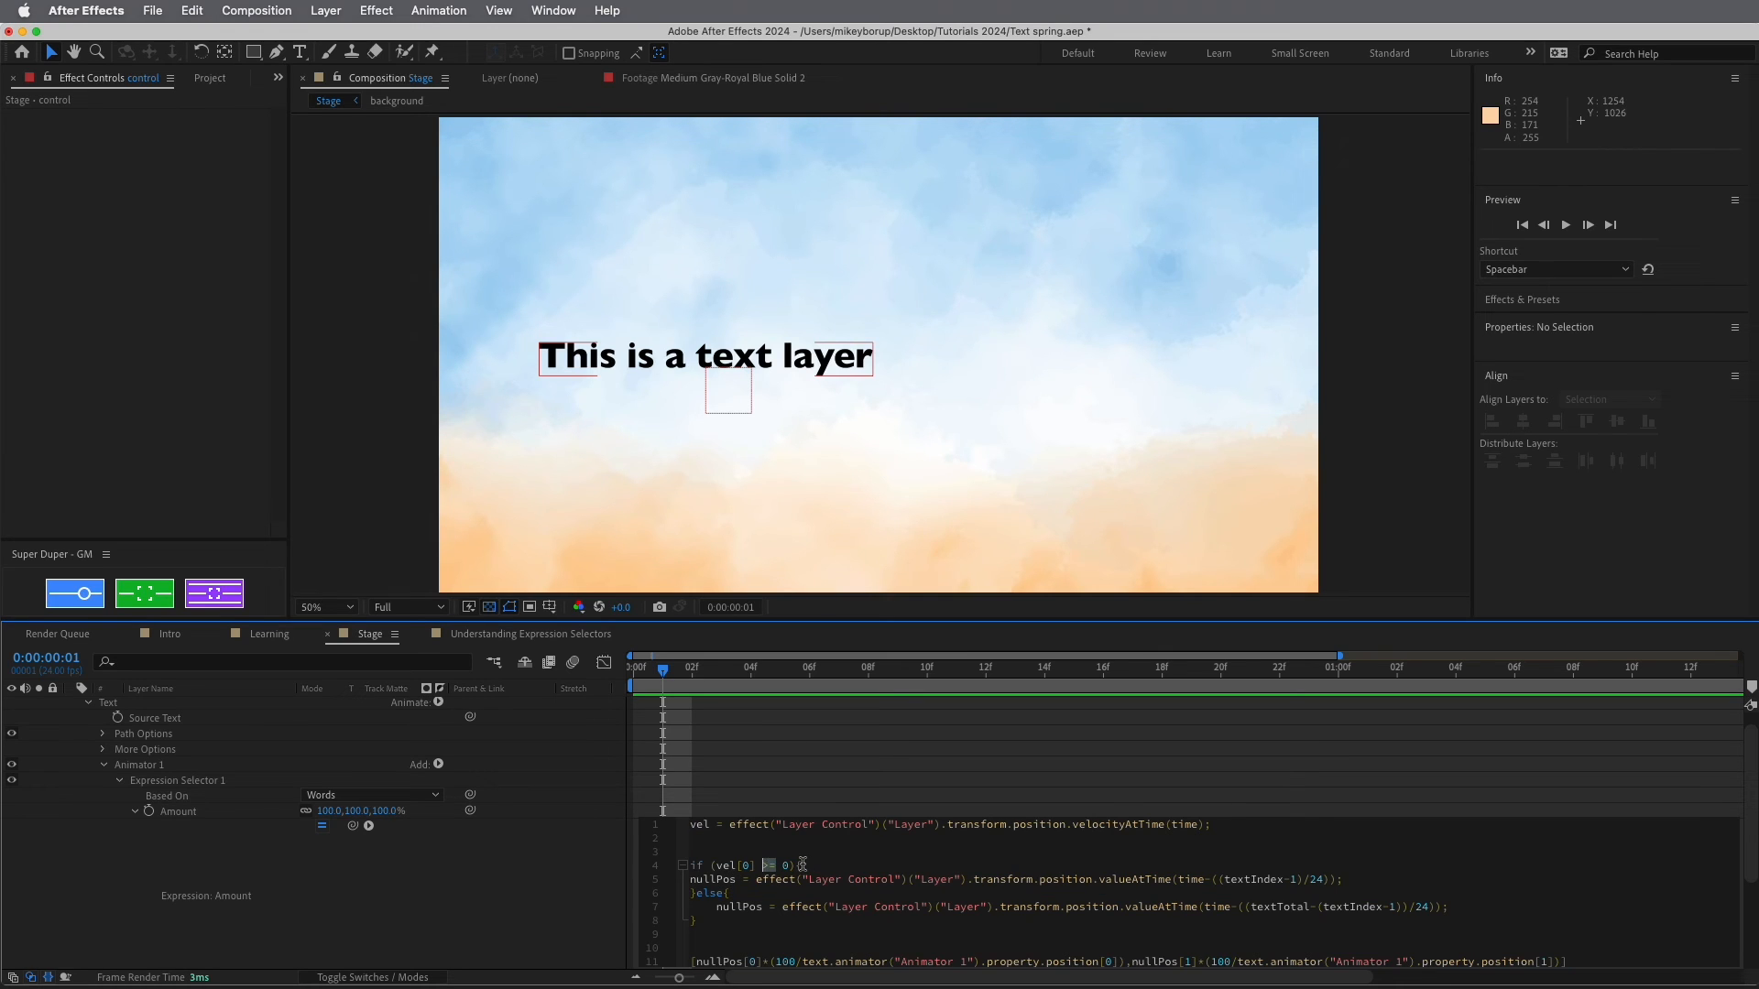
pyautogui.write('<')
pyautogui.click(815, 780)
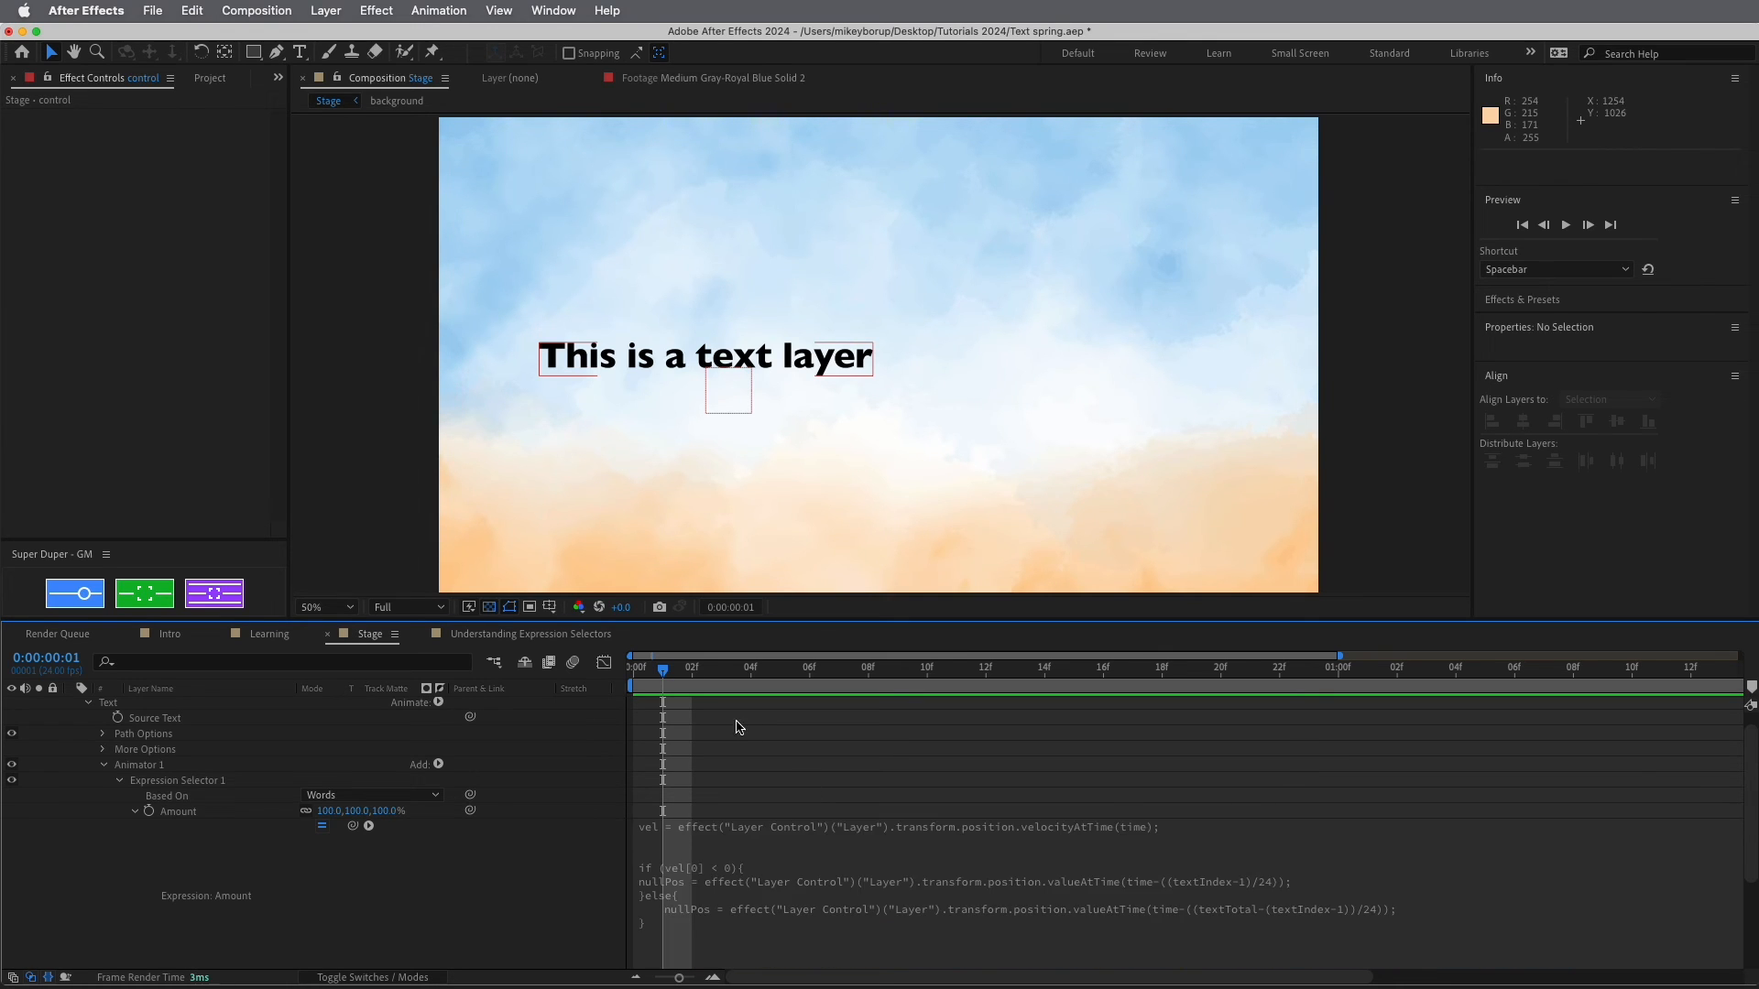
pyautogui.press('Home')
pyautogui.press('space')
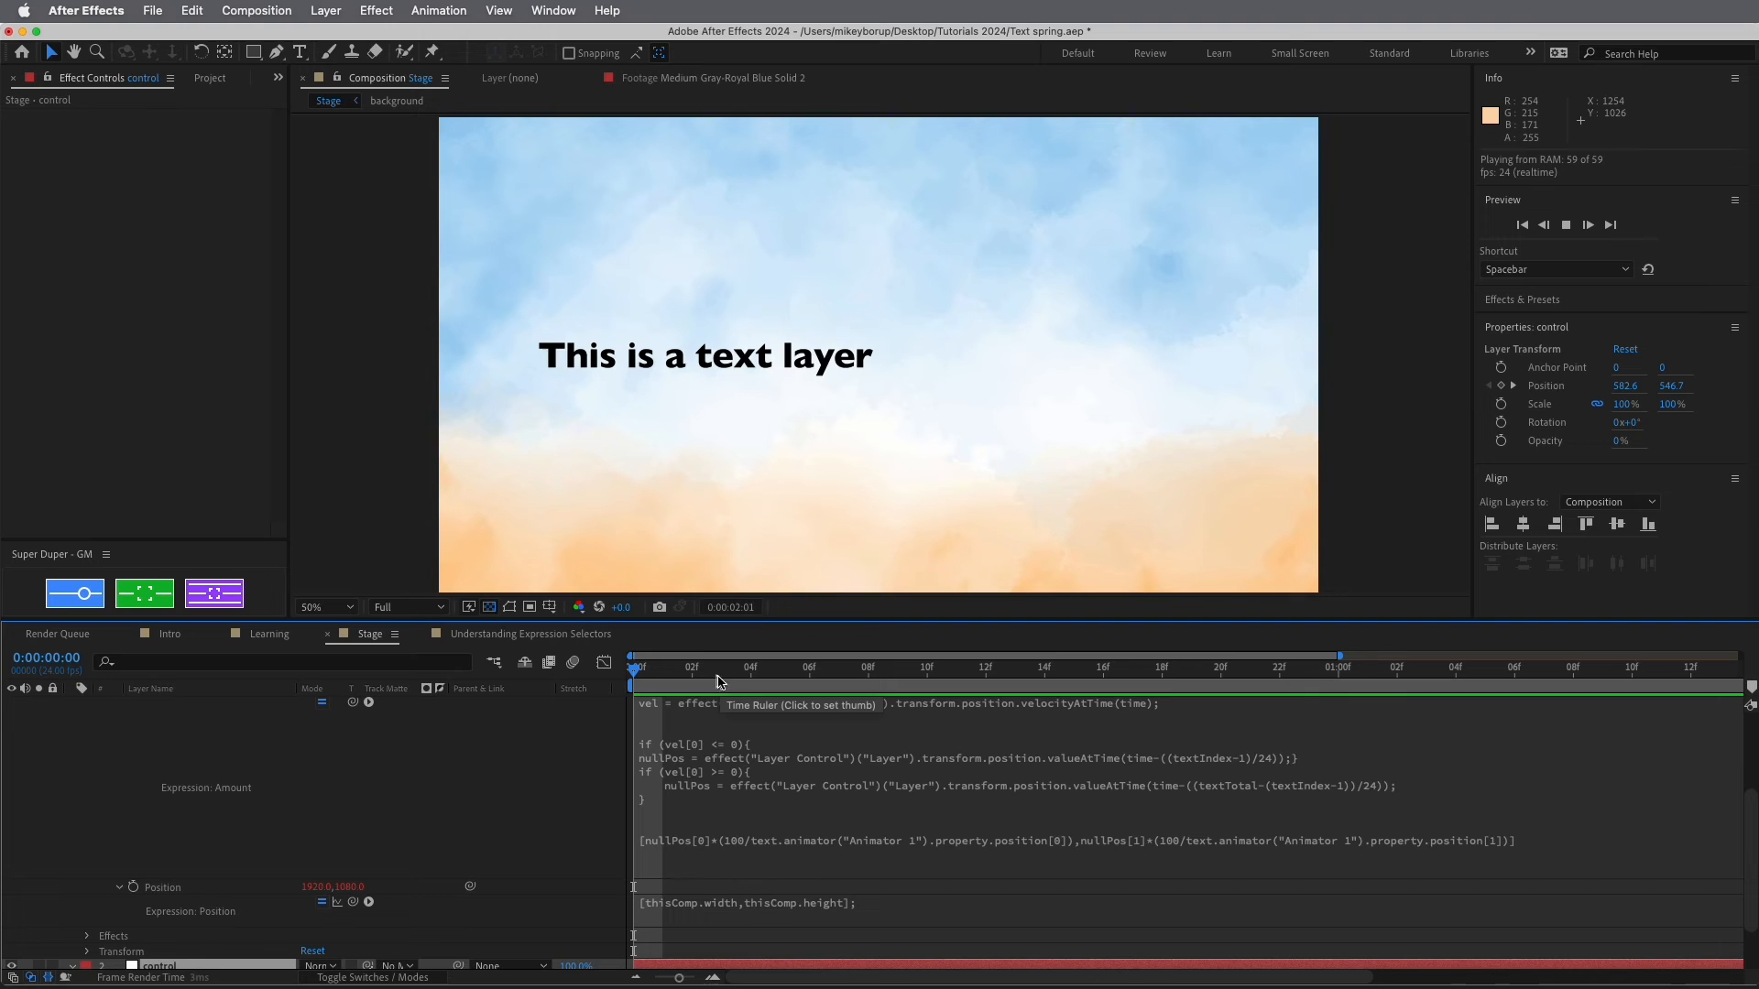
# Stop the preview and move the control null's second Position keyframe to frame 9
pyautogui.press('space')
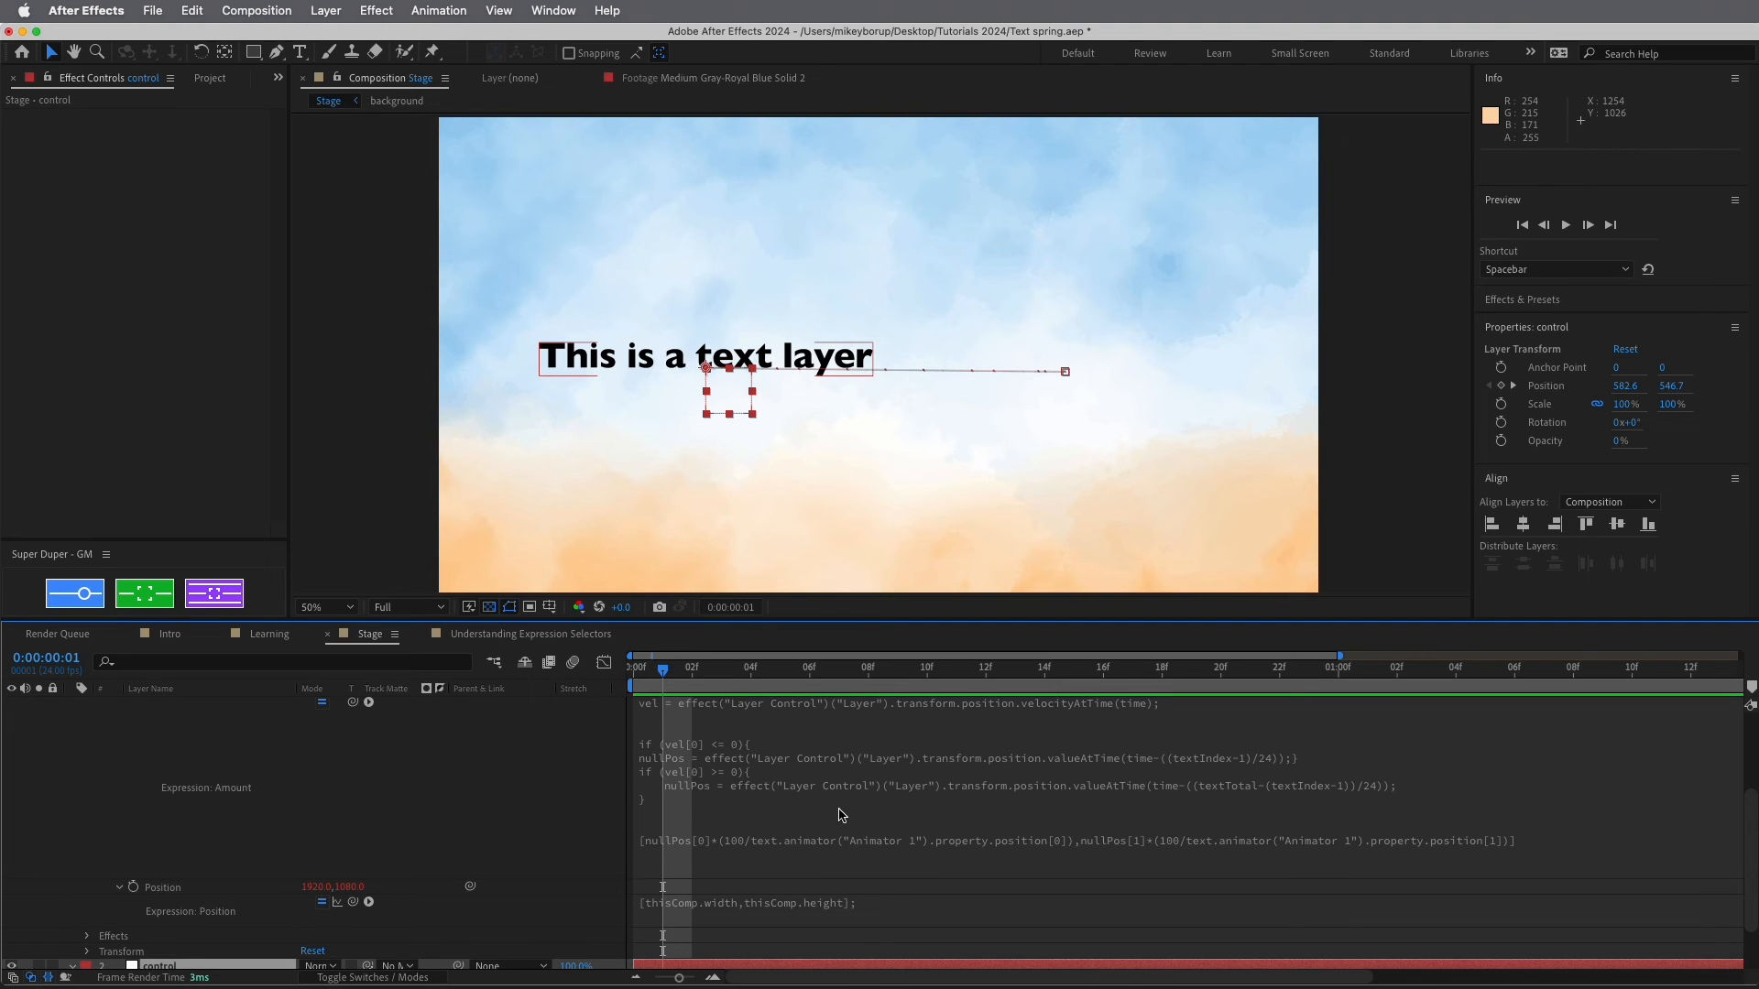
pyautogui.scroll(3, 826, 824)
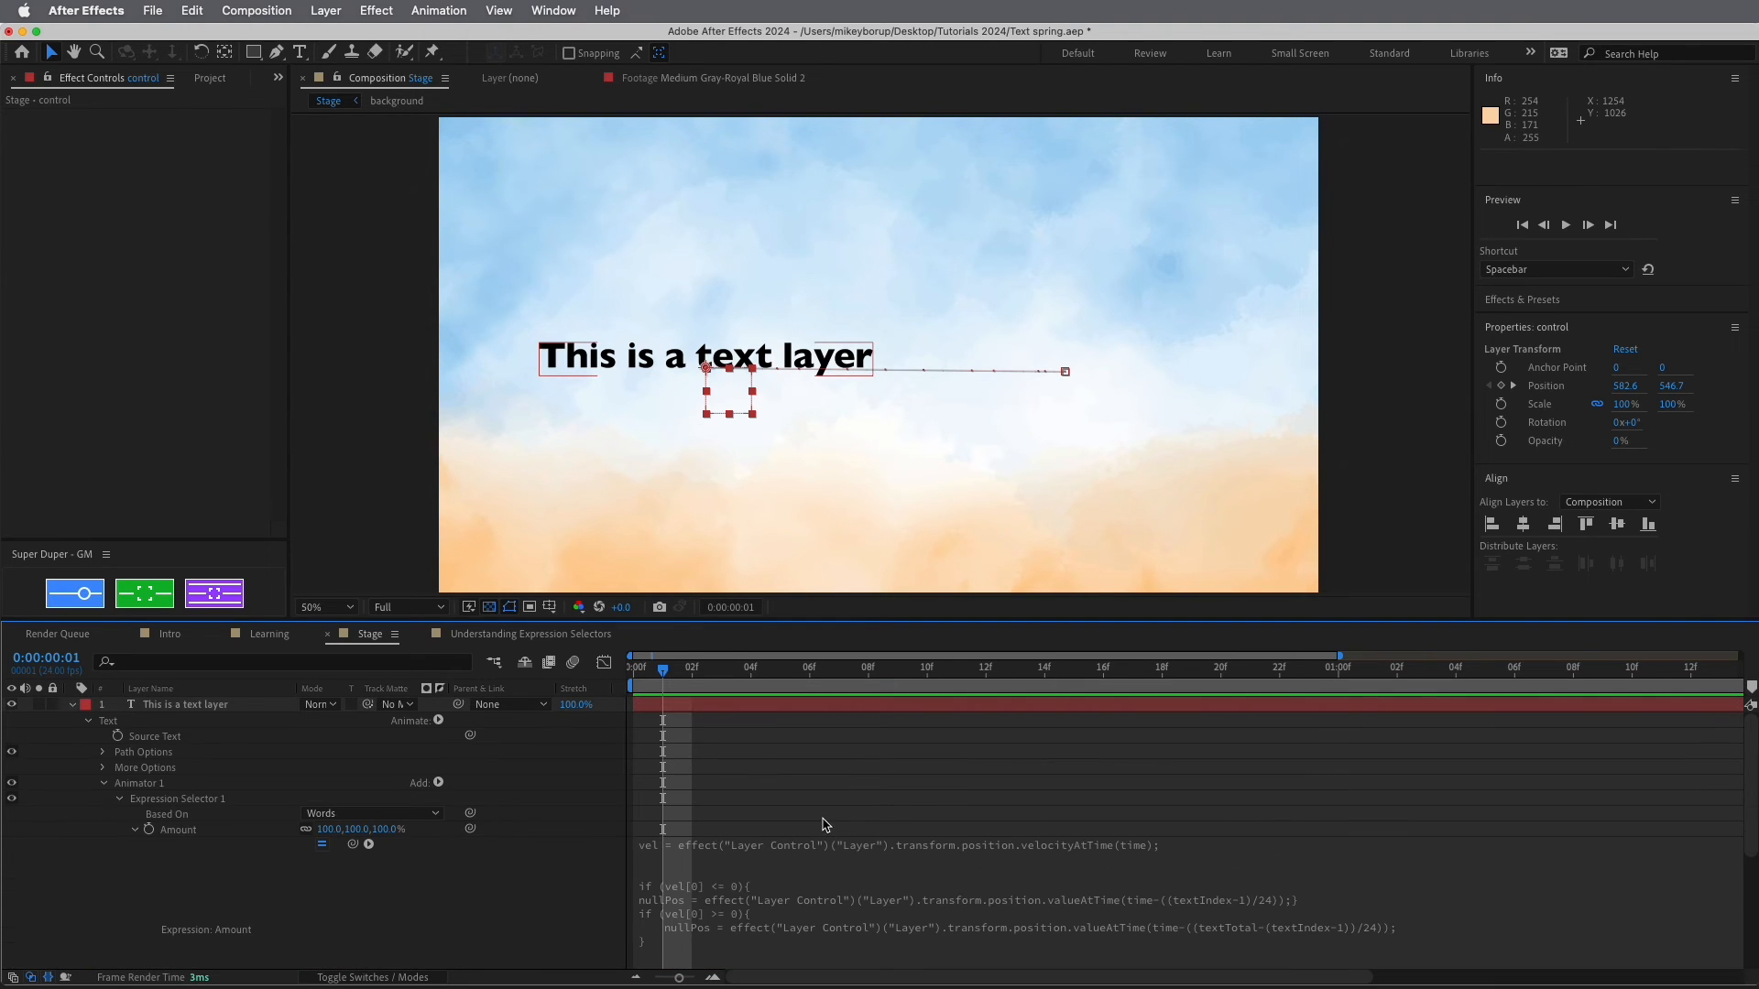
pyautogui.scroll(-4, 826, 824)
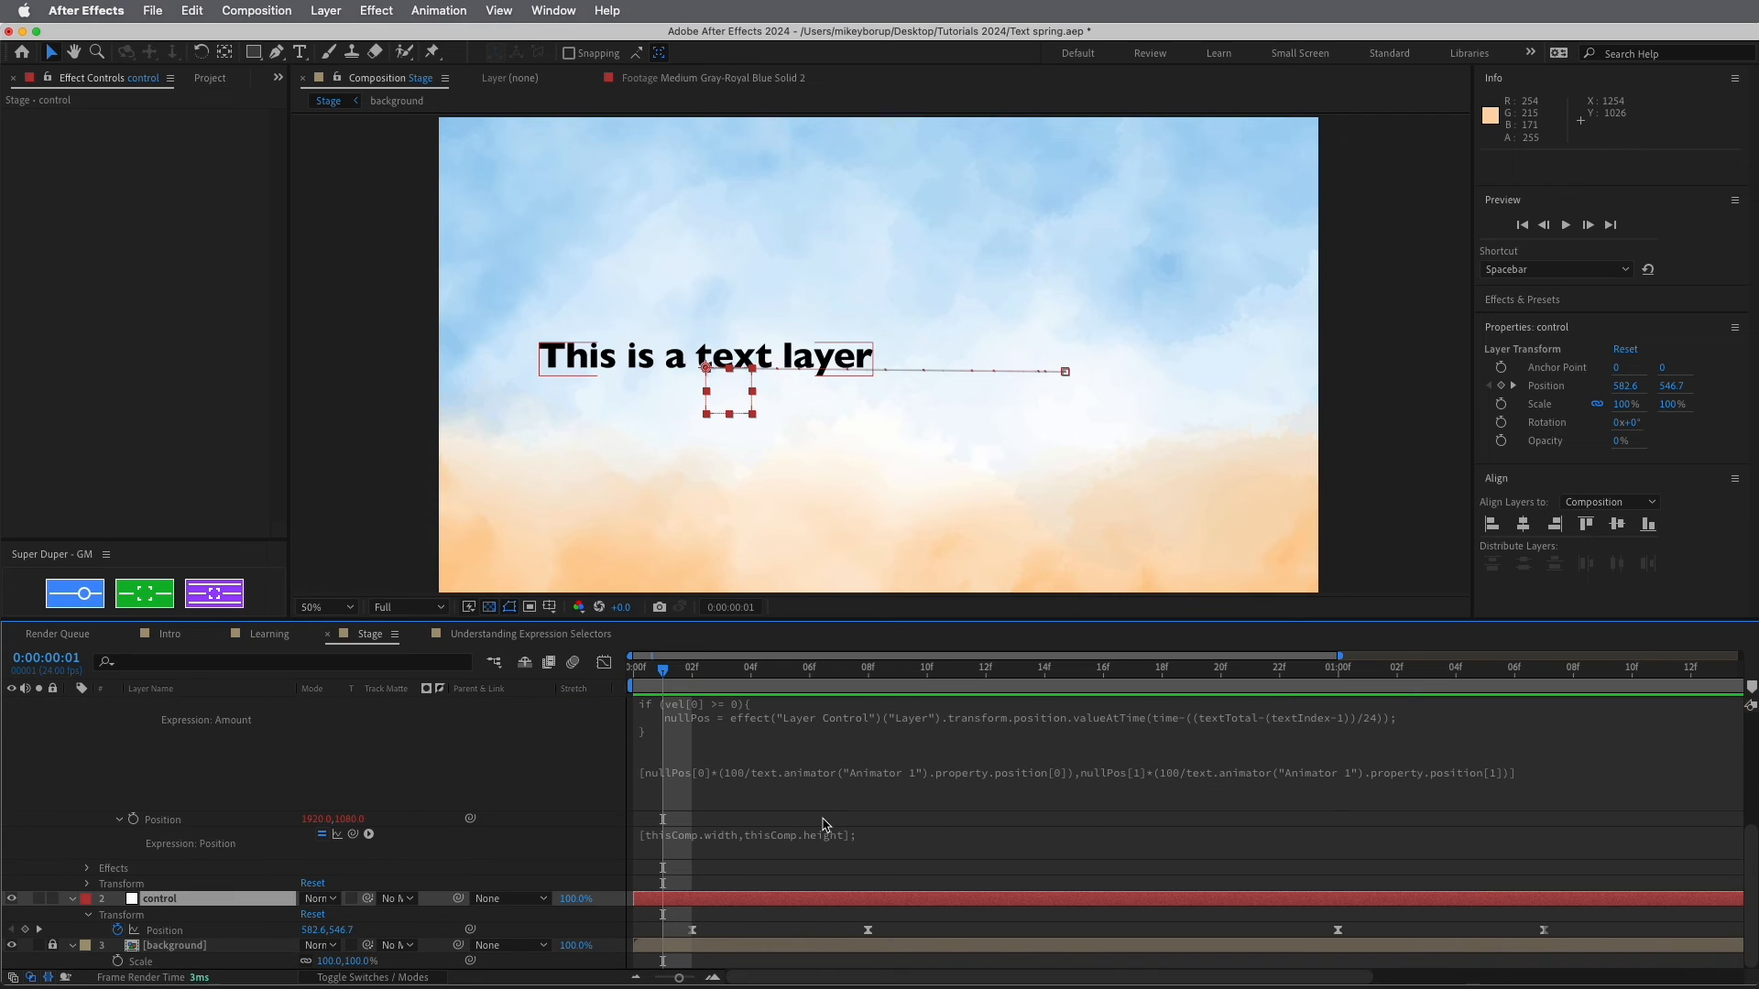
pyautogui.moveTo(868, 929); pyautogui.dragTo(897, 929)
pyautogui.moveTo(663, 670); pyautogui.dragTo(1051, 722)
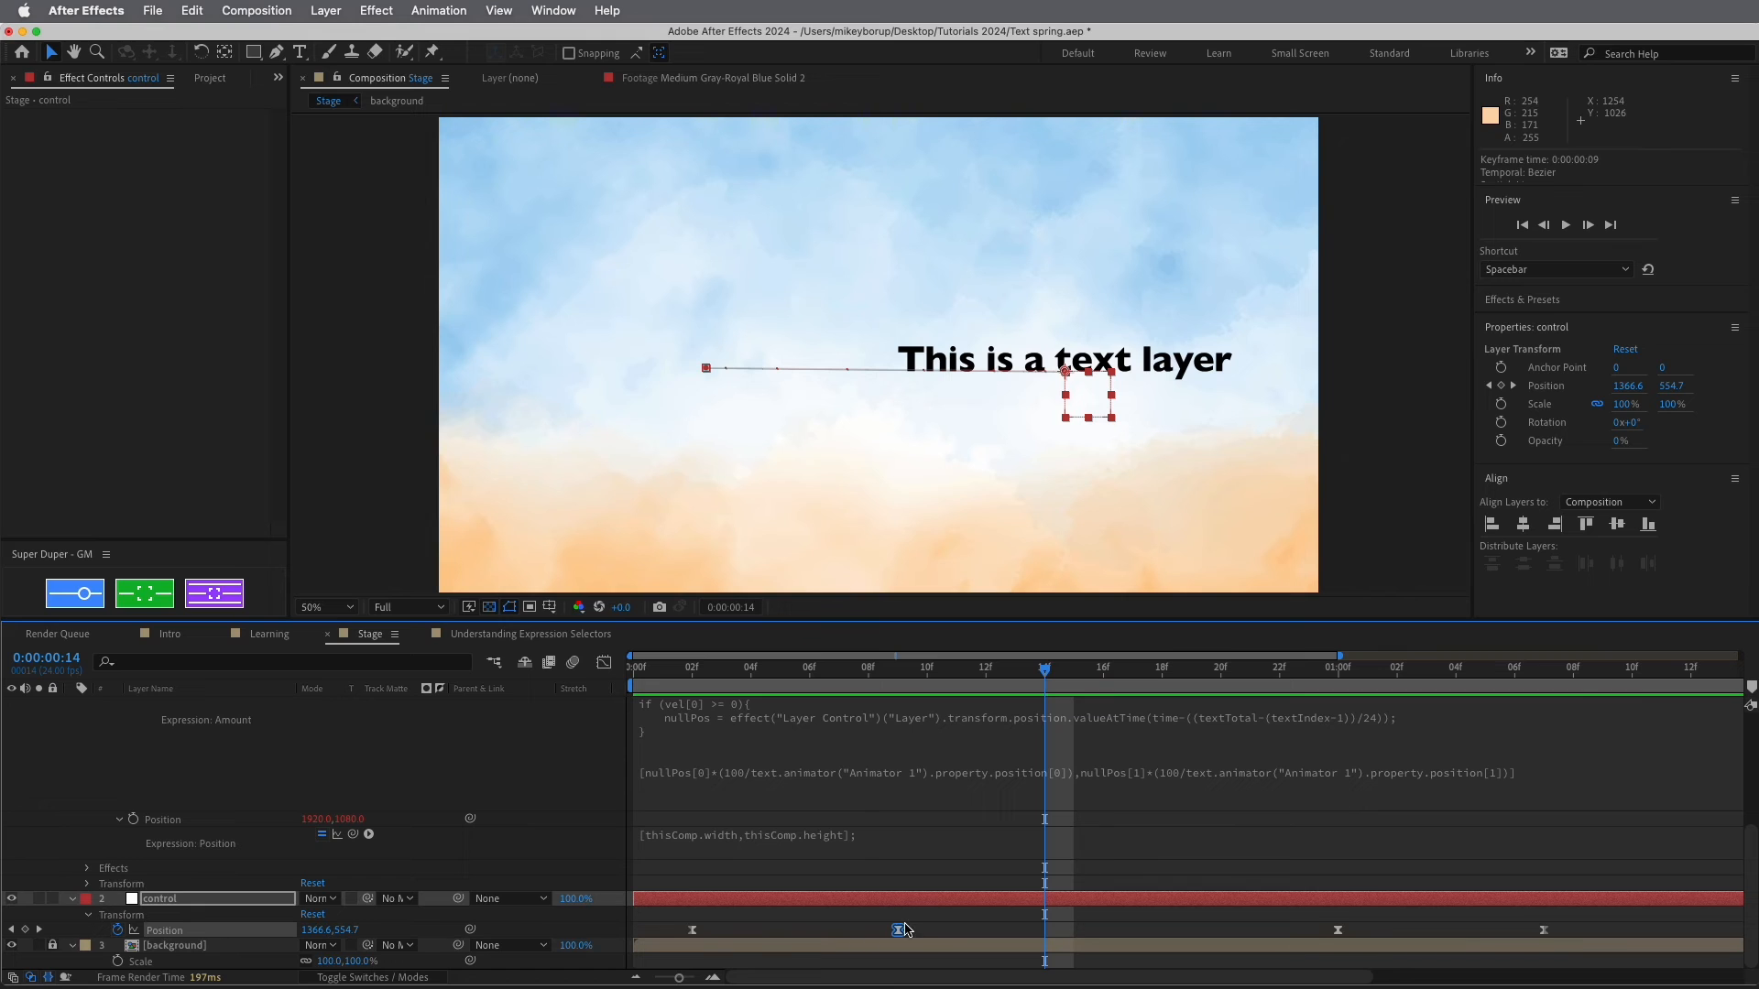
# Check word spacing at frames 5, 2, 9, 6 and 0:00:01:04
pyautogui.moveTo(813, 687); pyautogui.dragTo(786, 683)
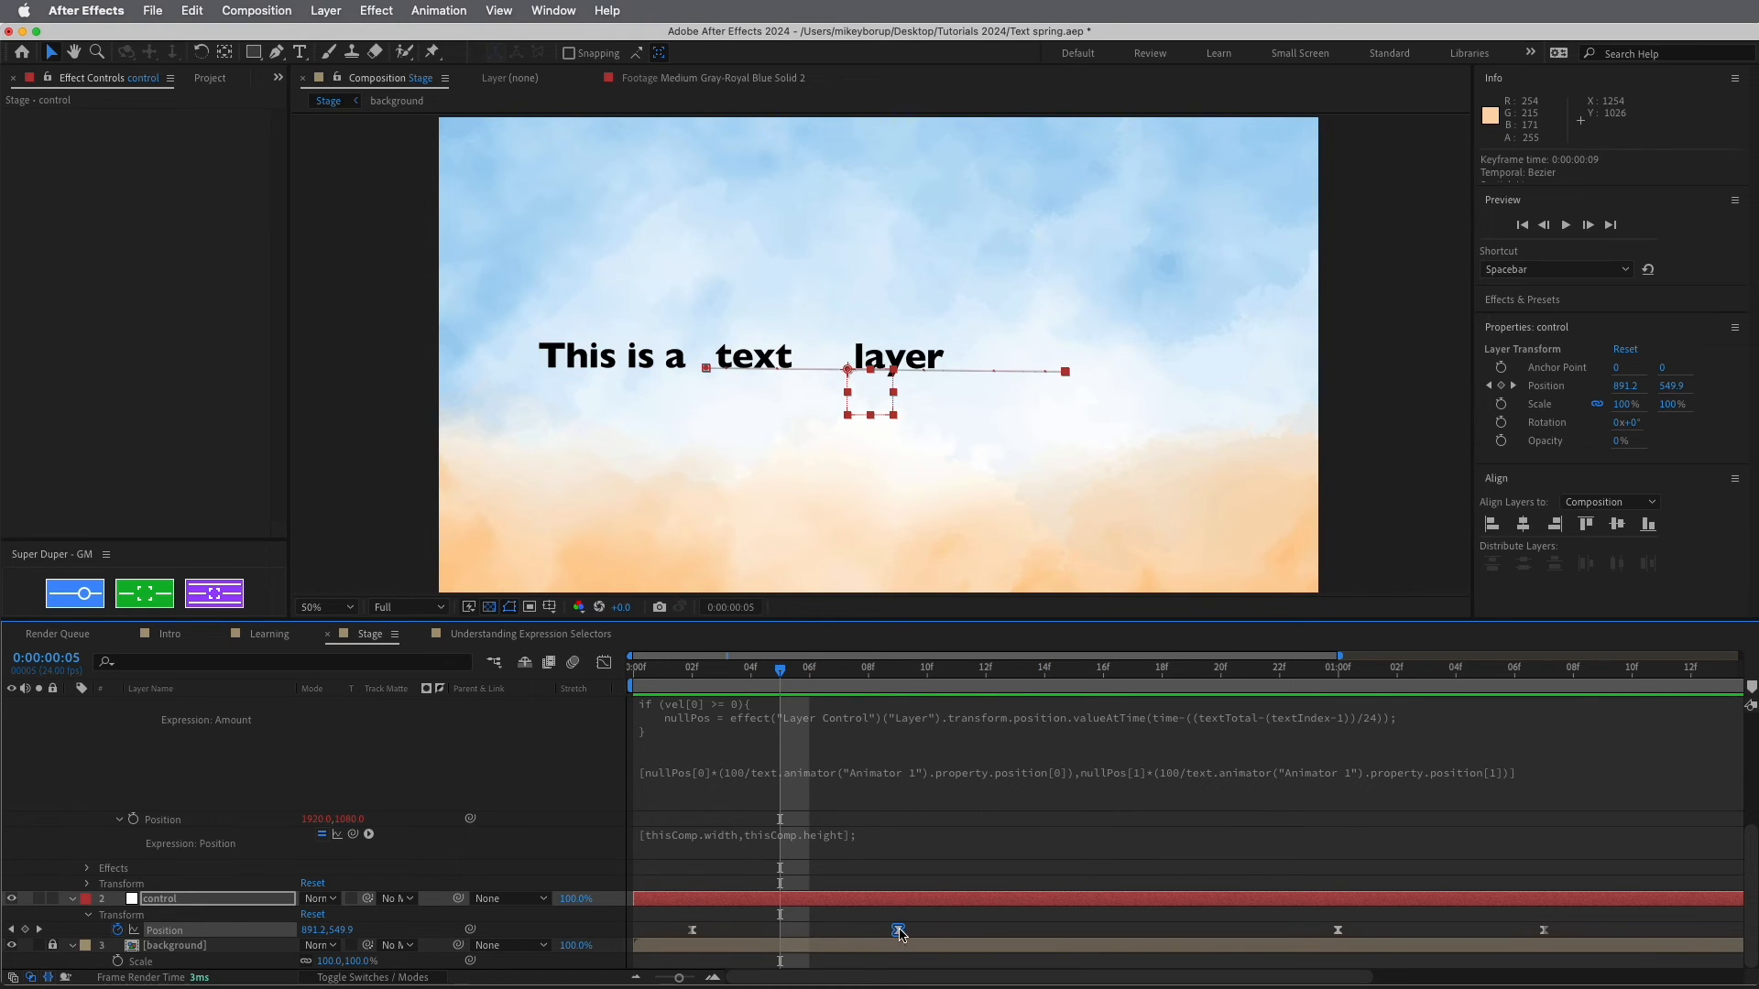
pyautogui.moveTo(771, 678); pyautogui.dragTo(702, 676)
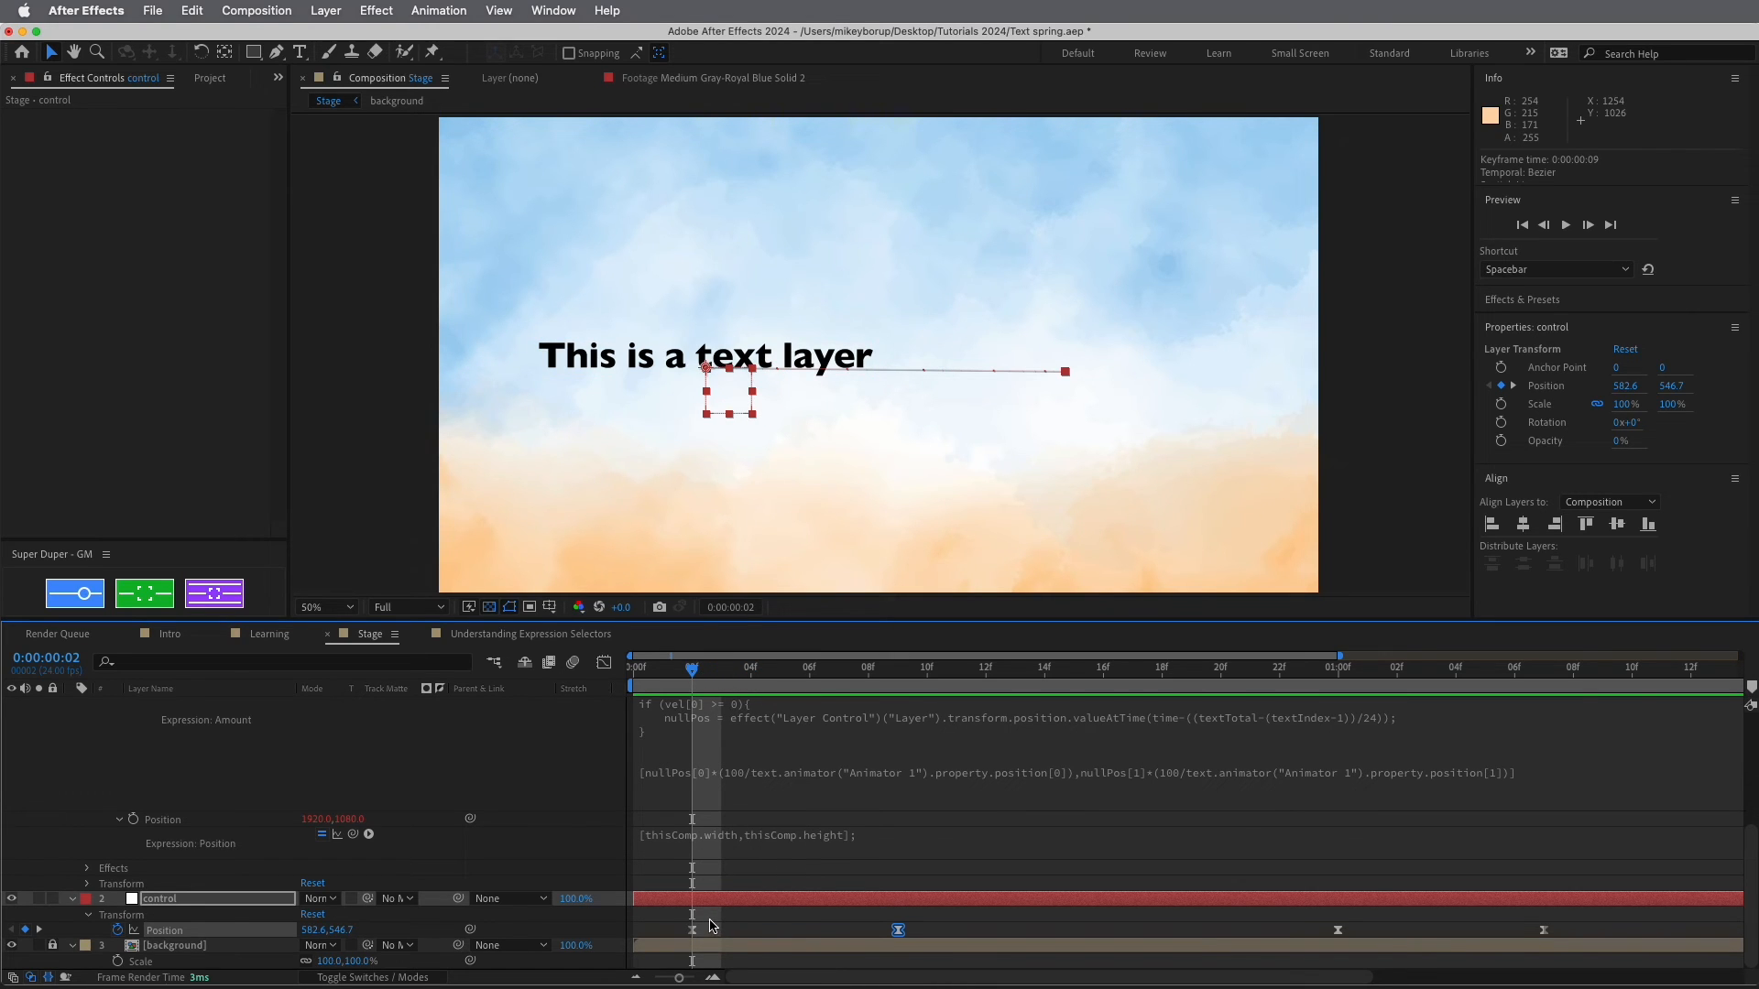
pyautogui.click(905, 683)
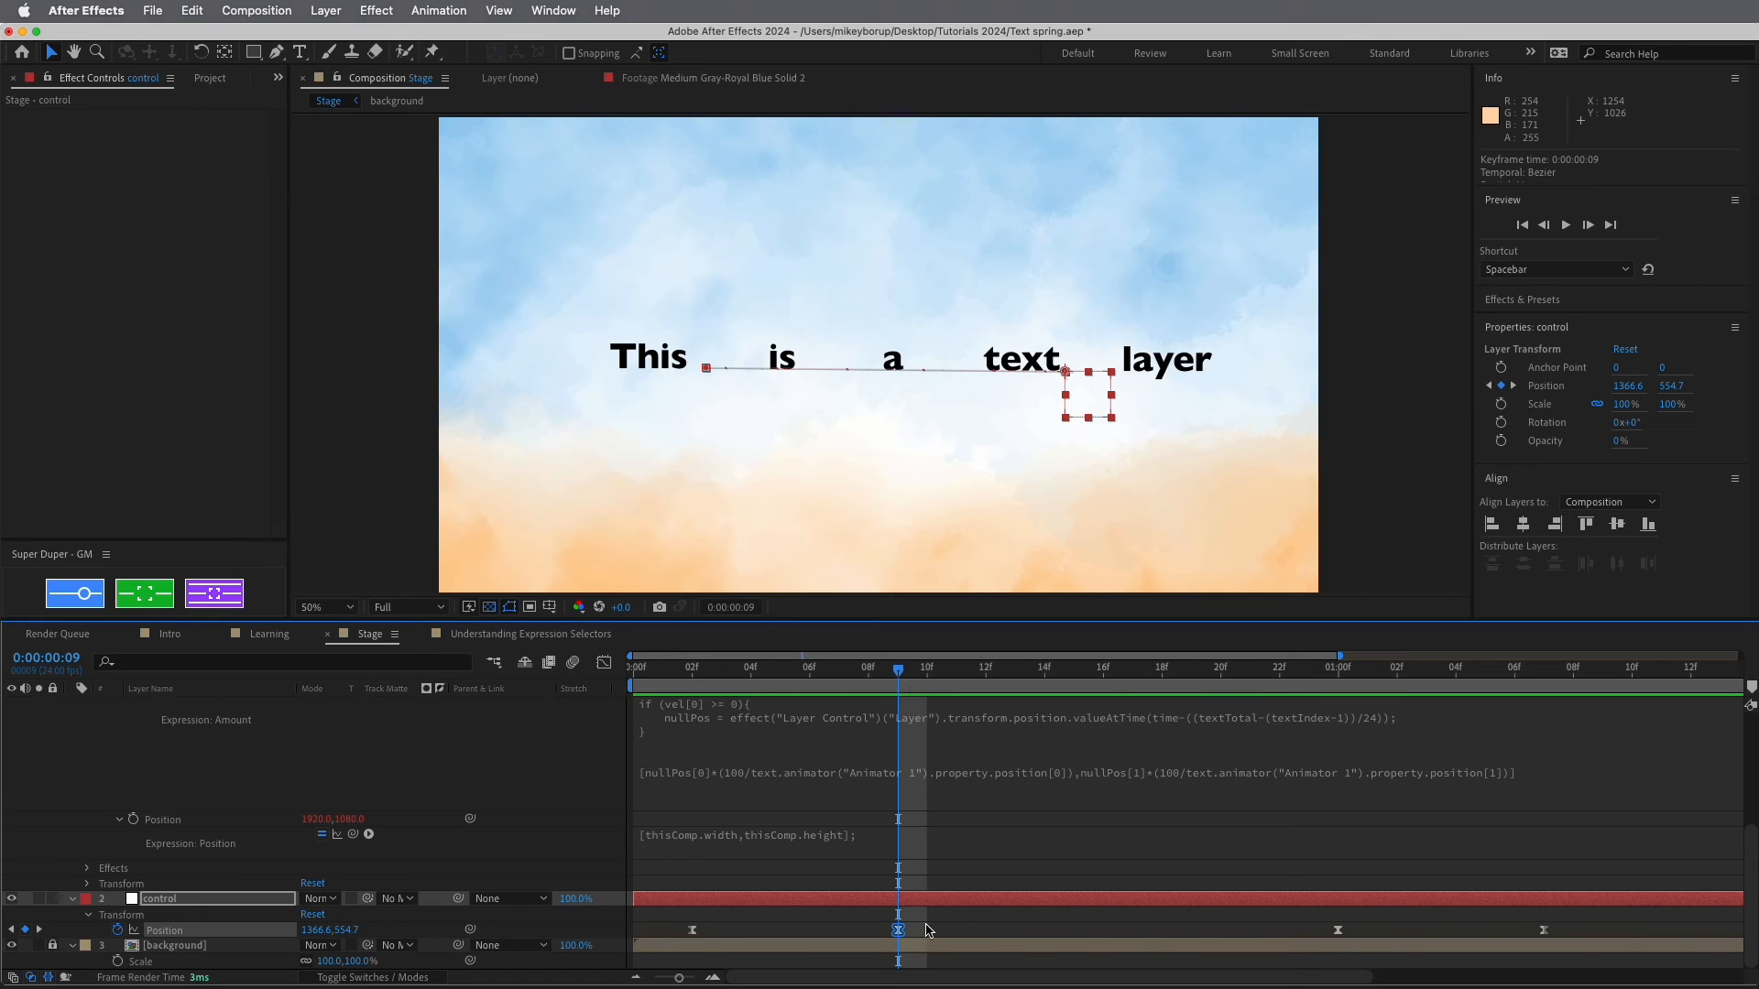
pyautogui.click(787, 678)
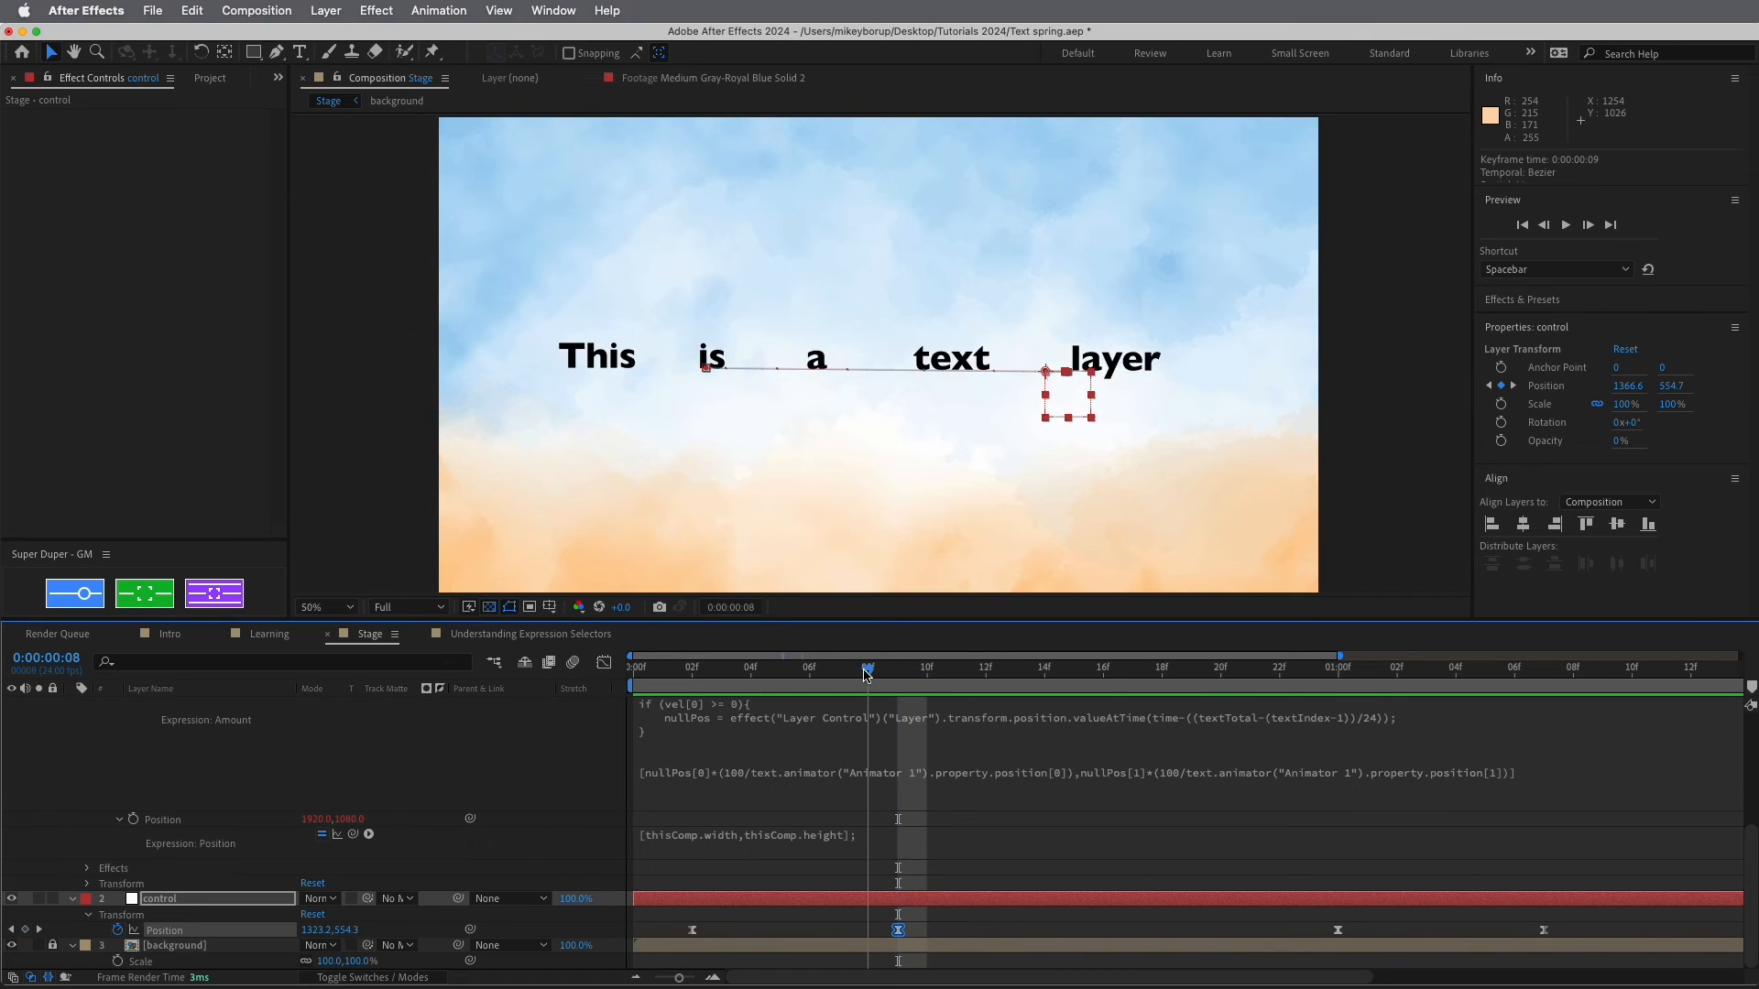
pyautogui.click(804, 678)
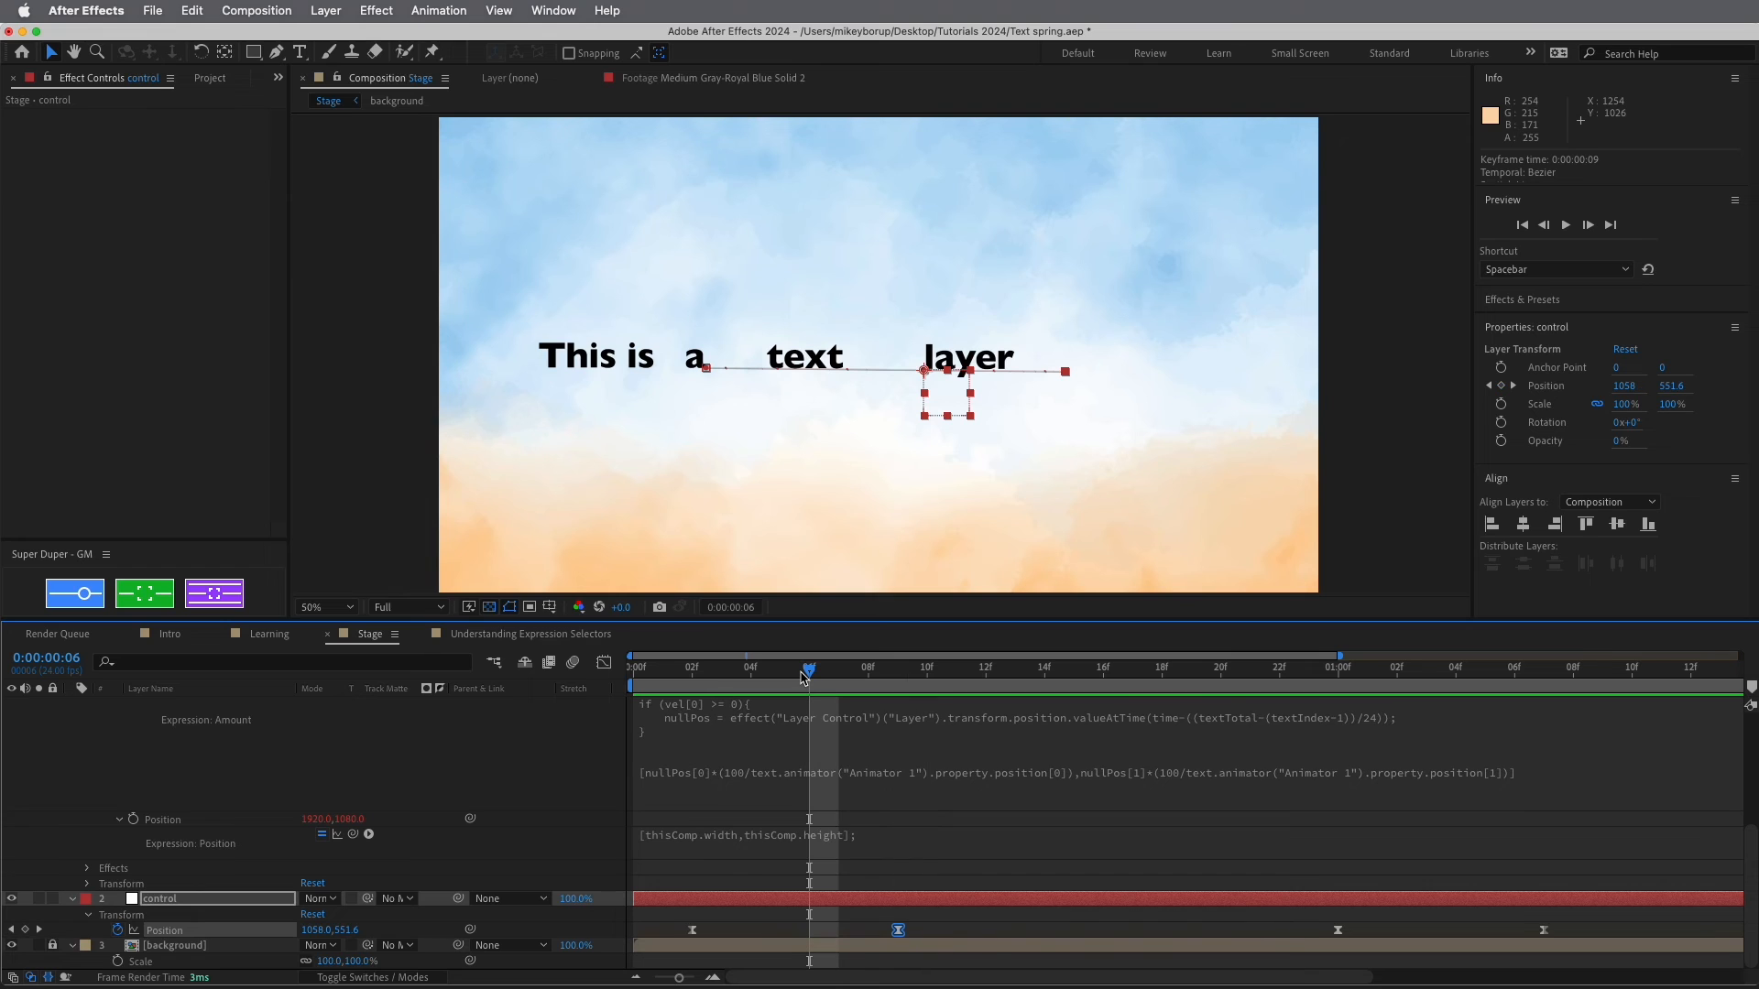
pyautogui.click(1454, 674)
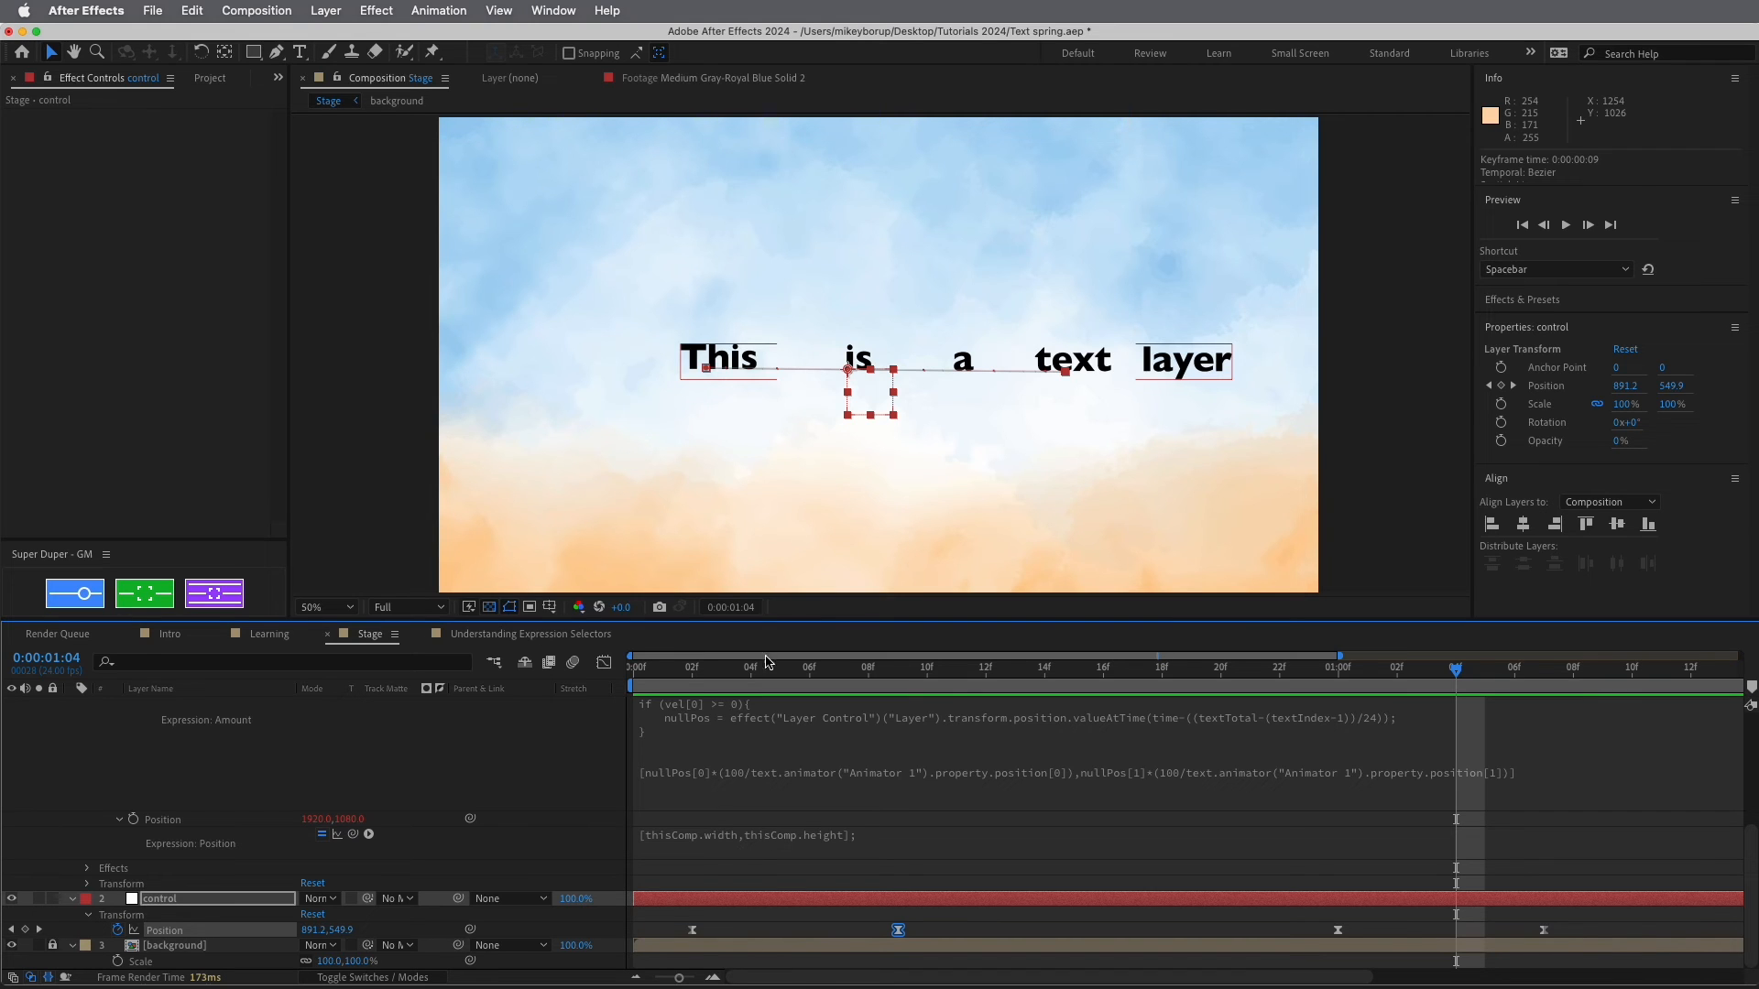
# Add line 2 'x = Math.abs(vel[0])' to the Amount expression
pyautogui.click(775, 779)
pyautogui.press('super+a')
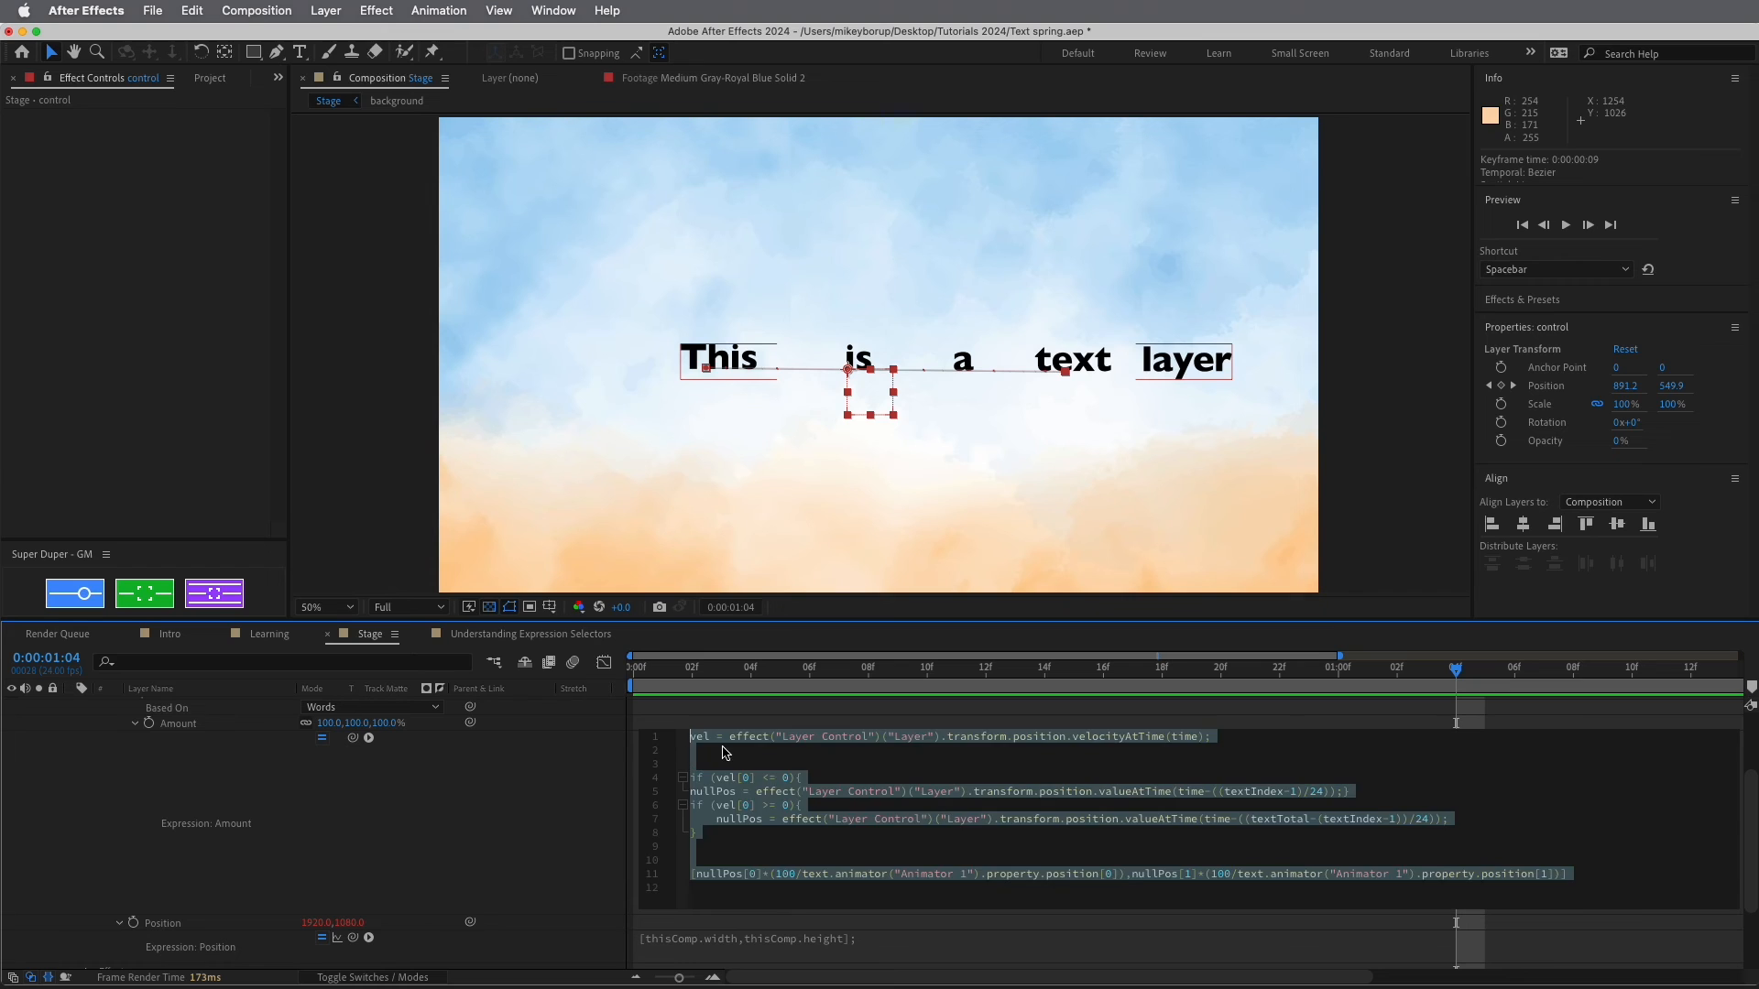
pyautogui.click(726, 752)
pyautogui.write('c')
pyautogui.press('BackSpace')
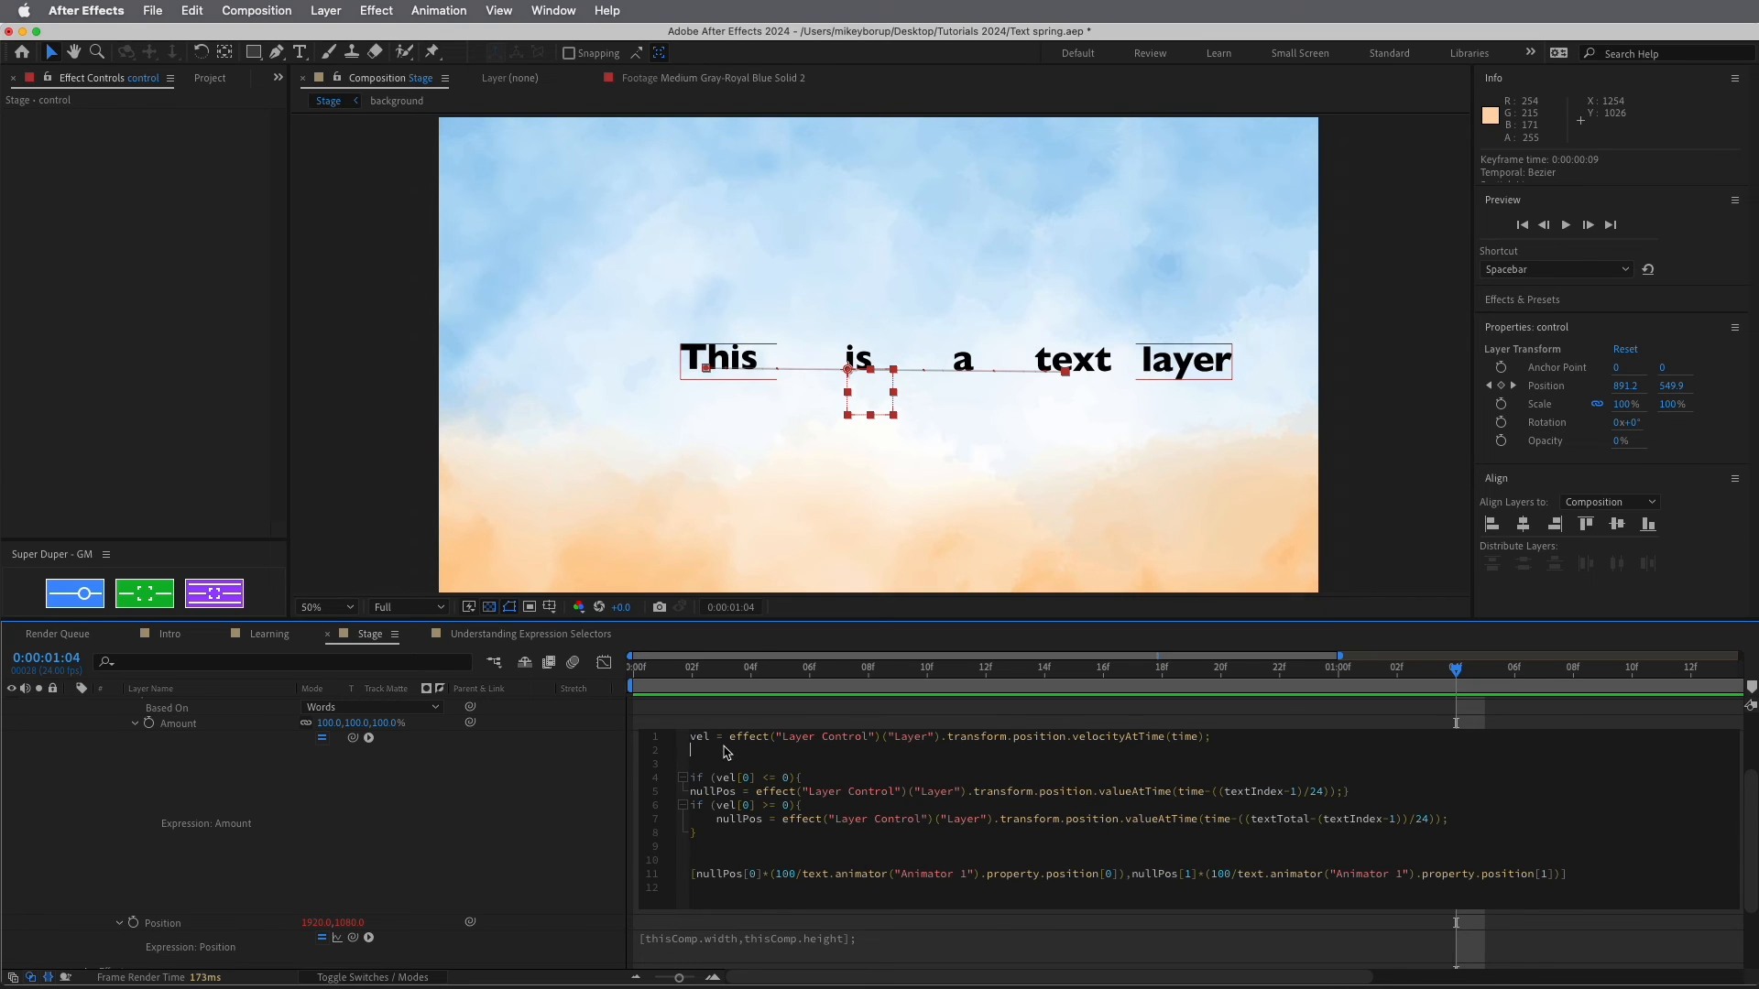
pyautogui.write('x = Math.abs')
pyautogui.press('Return')
pyautogui.write('vel')
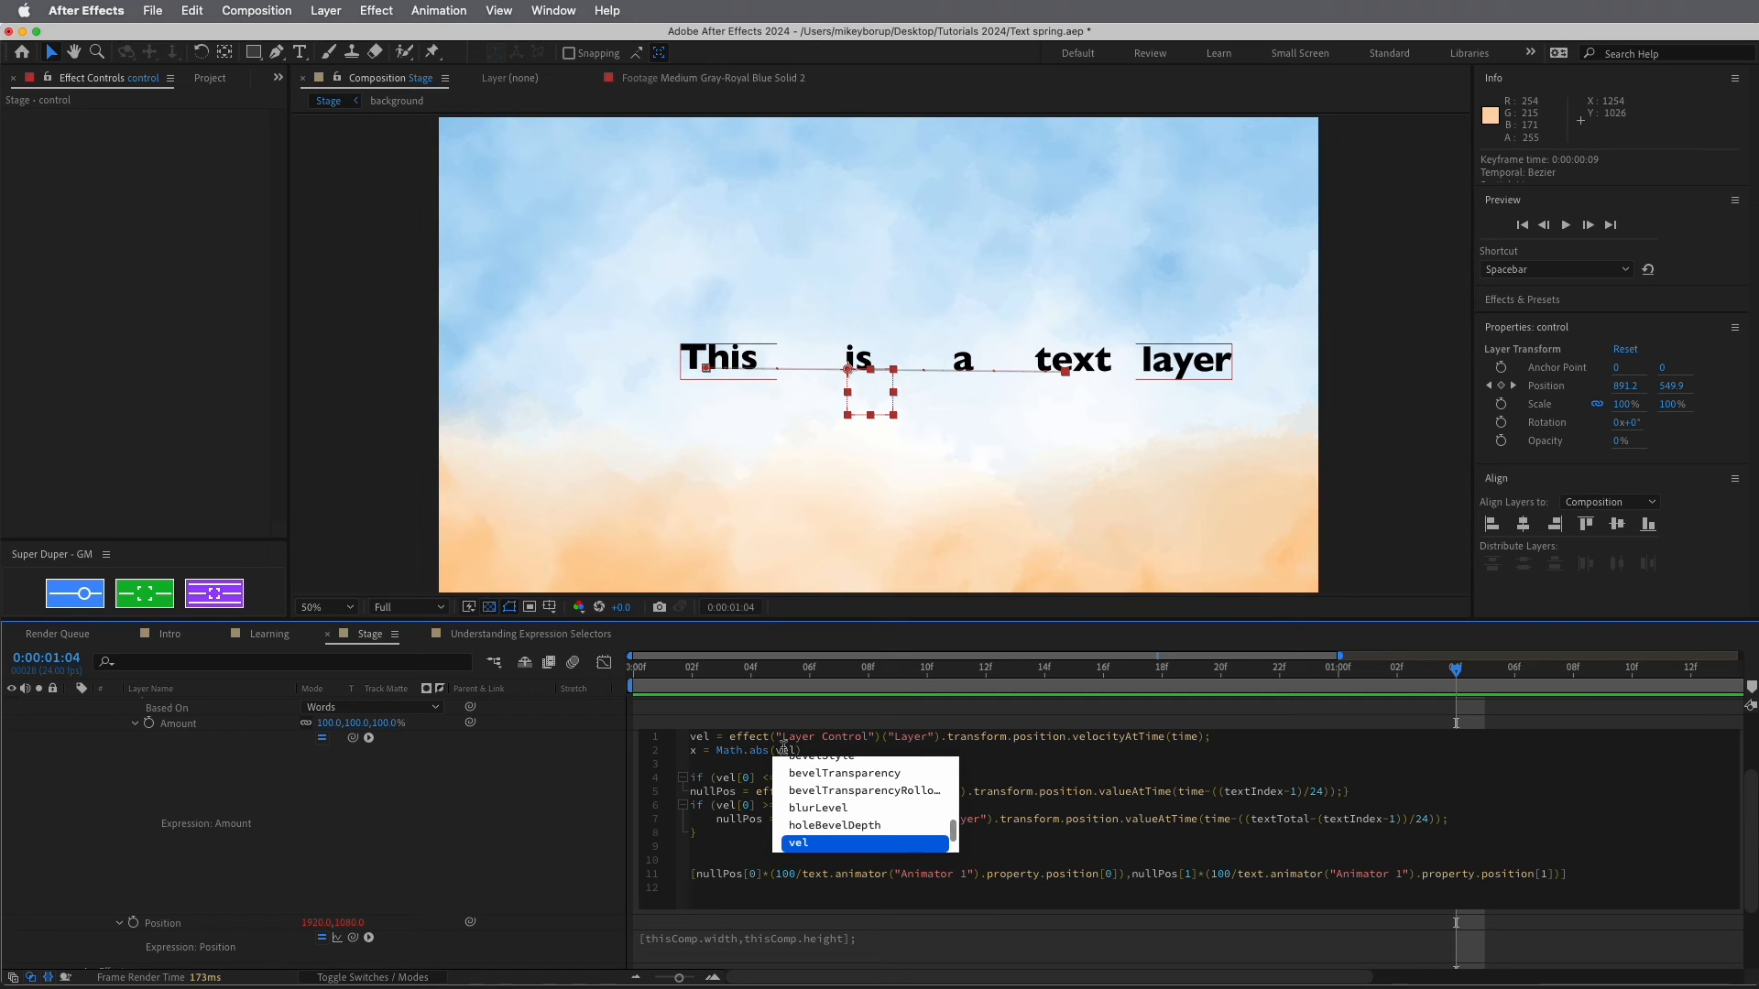
pyautogui.write('[0]')
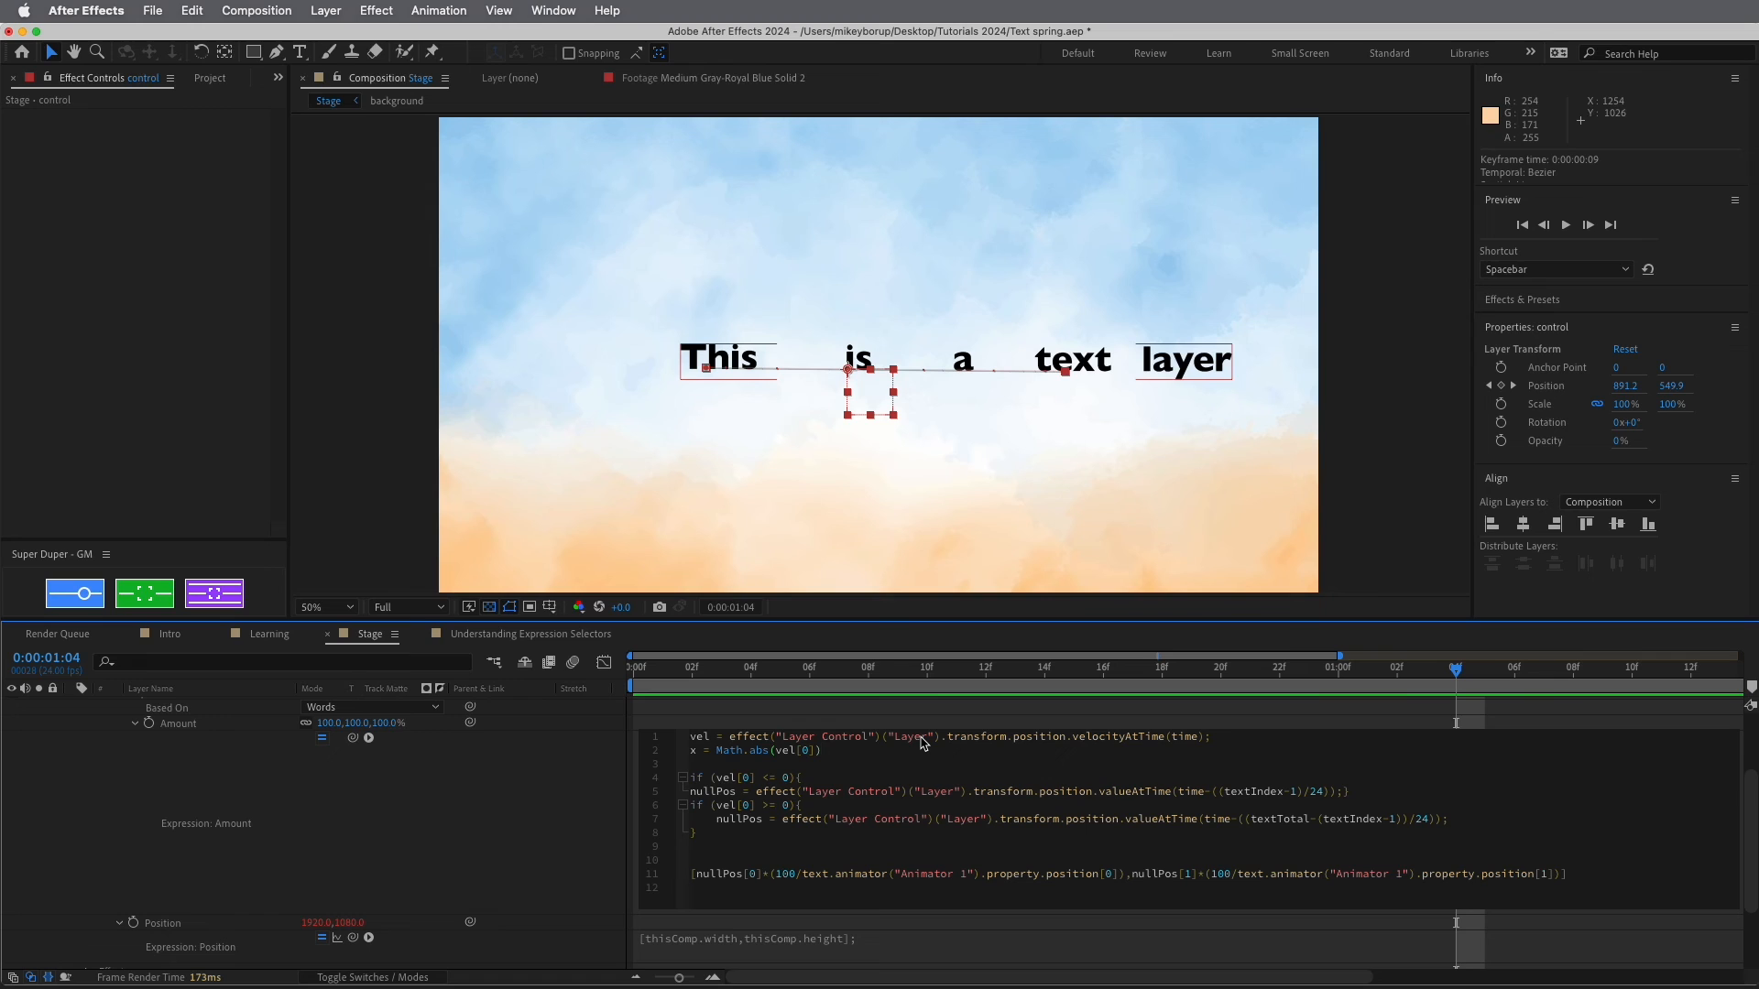
# Append *x to the delay terms in both valueAtTime calls
pyautogui.doubleClick(698, 751)
pyautogui.click(1207, 804)
pyautogui.click(1214, 792)
pyautogui.click(1434, 820)
pyautogui.write('*x')
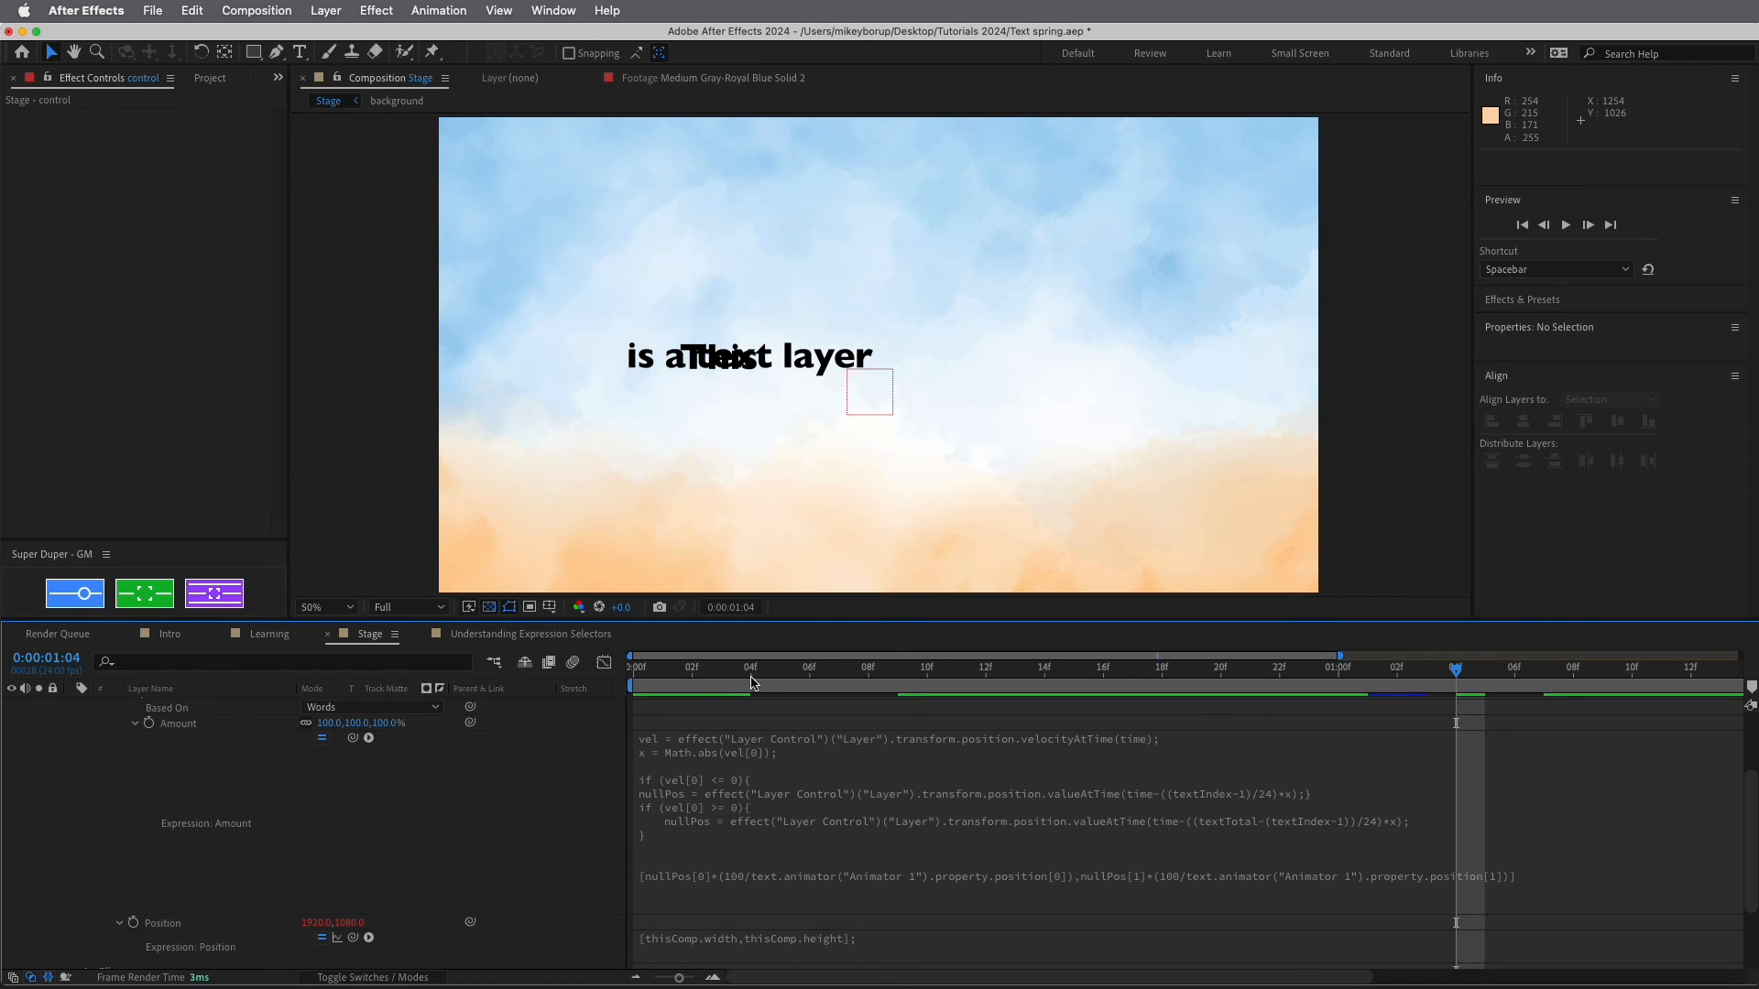
# End line 2 with a semicolon, commit, and scrub to check the stagger
pyautogui.moveTo(751, 674); pyautogui.dragTo(811, 787)
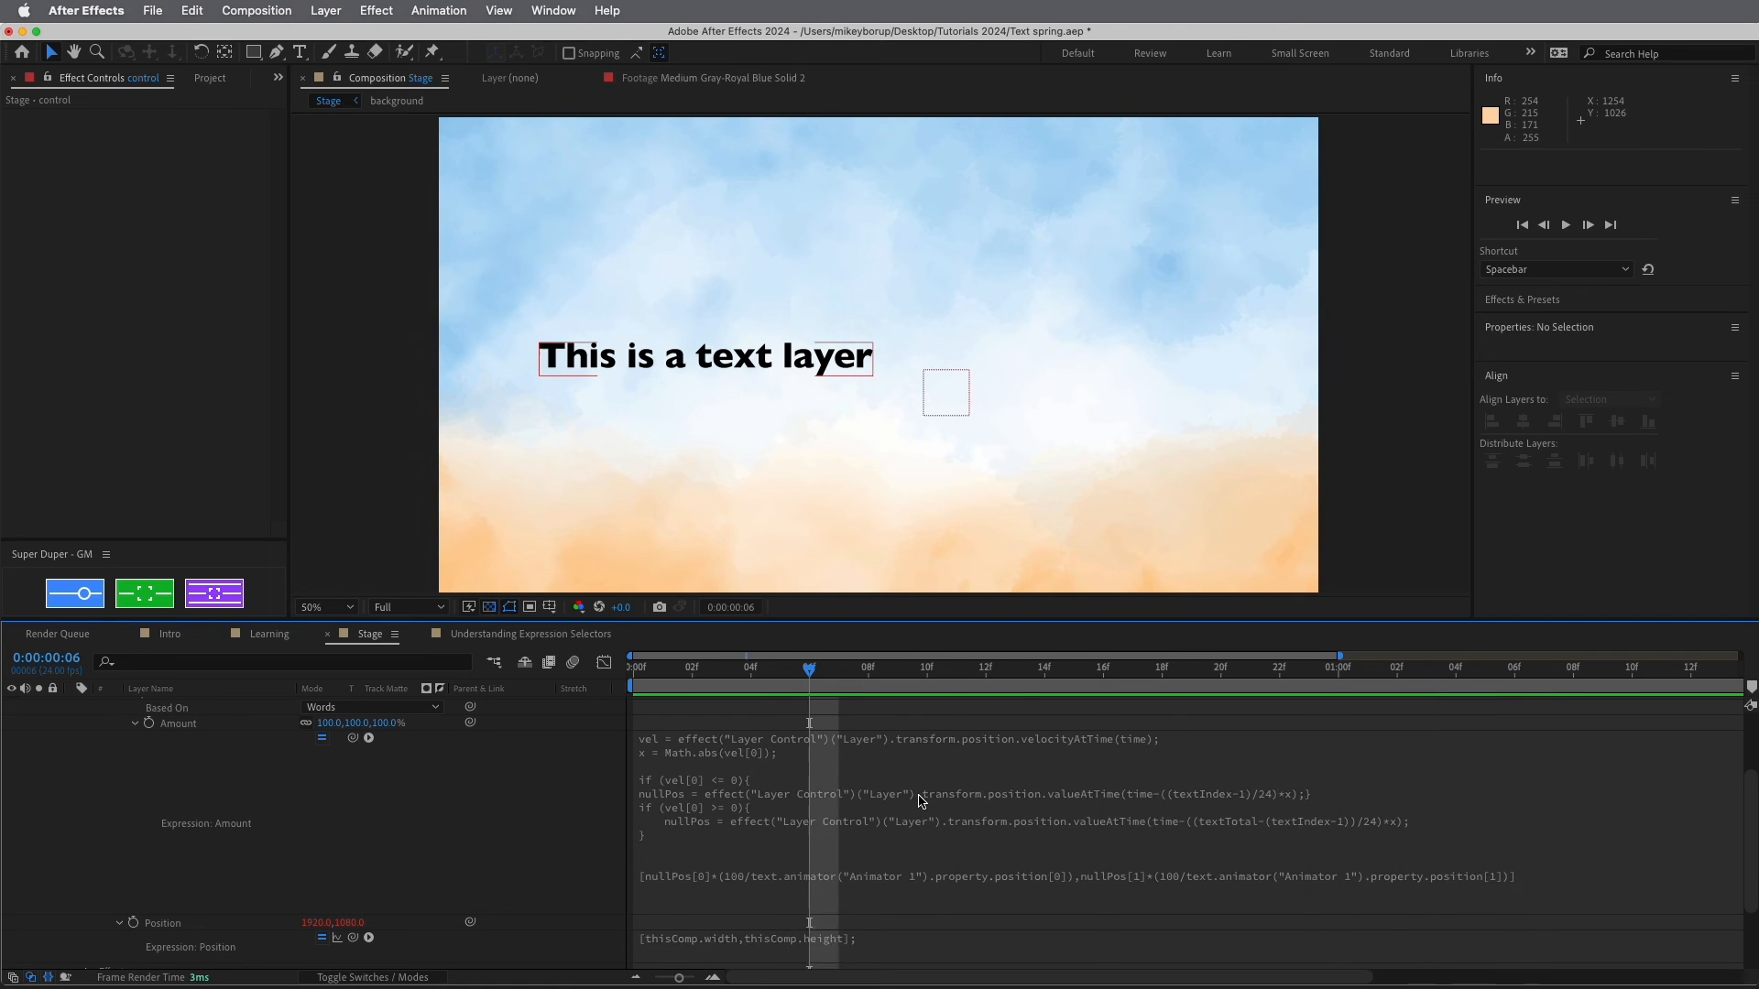
pyautogui.scroll(3, 910, 802)
pyautogui.click(758, 818)
pyautogui.click(759, 819)
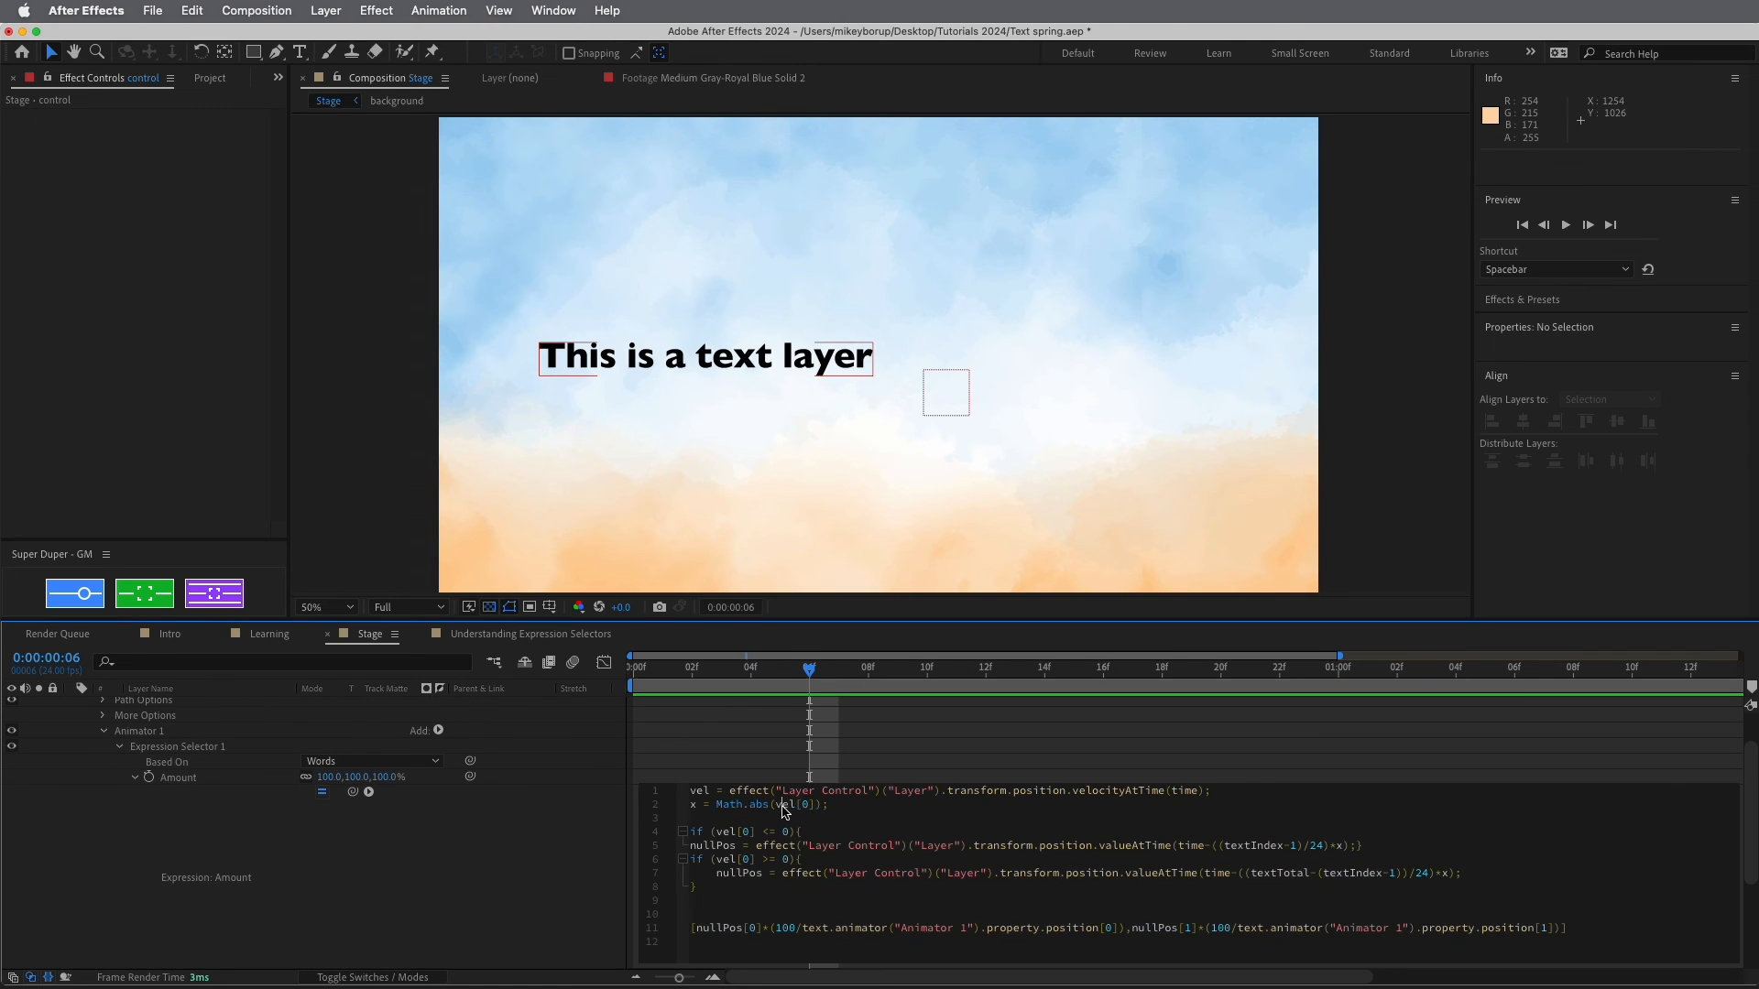
pyautogui.write(';')
pyautogui.click(955, 758)
pyautogui.moveTo(809, 683); pyautogui.dragTo(888, 703)
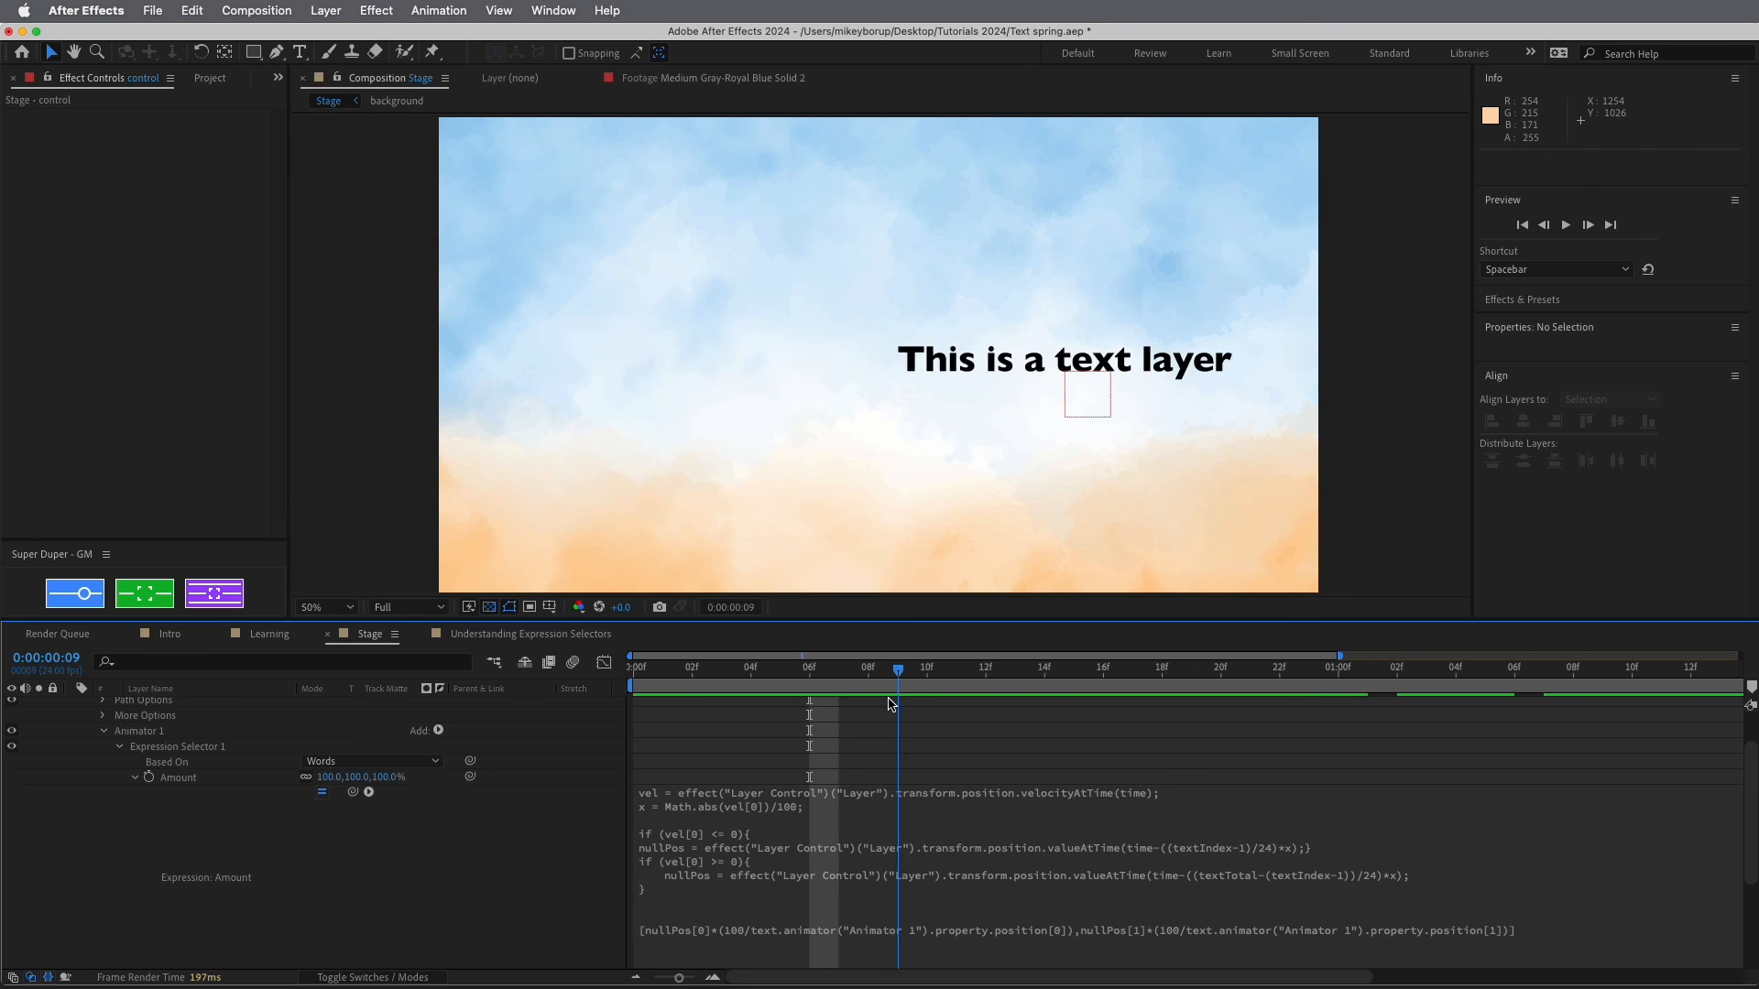
# Raise the velocity divisor to /10000 and scrub to see the words spread
pyautogui.click(797, 812)
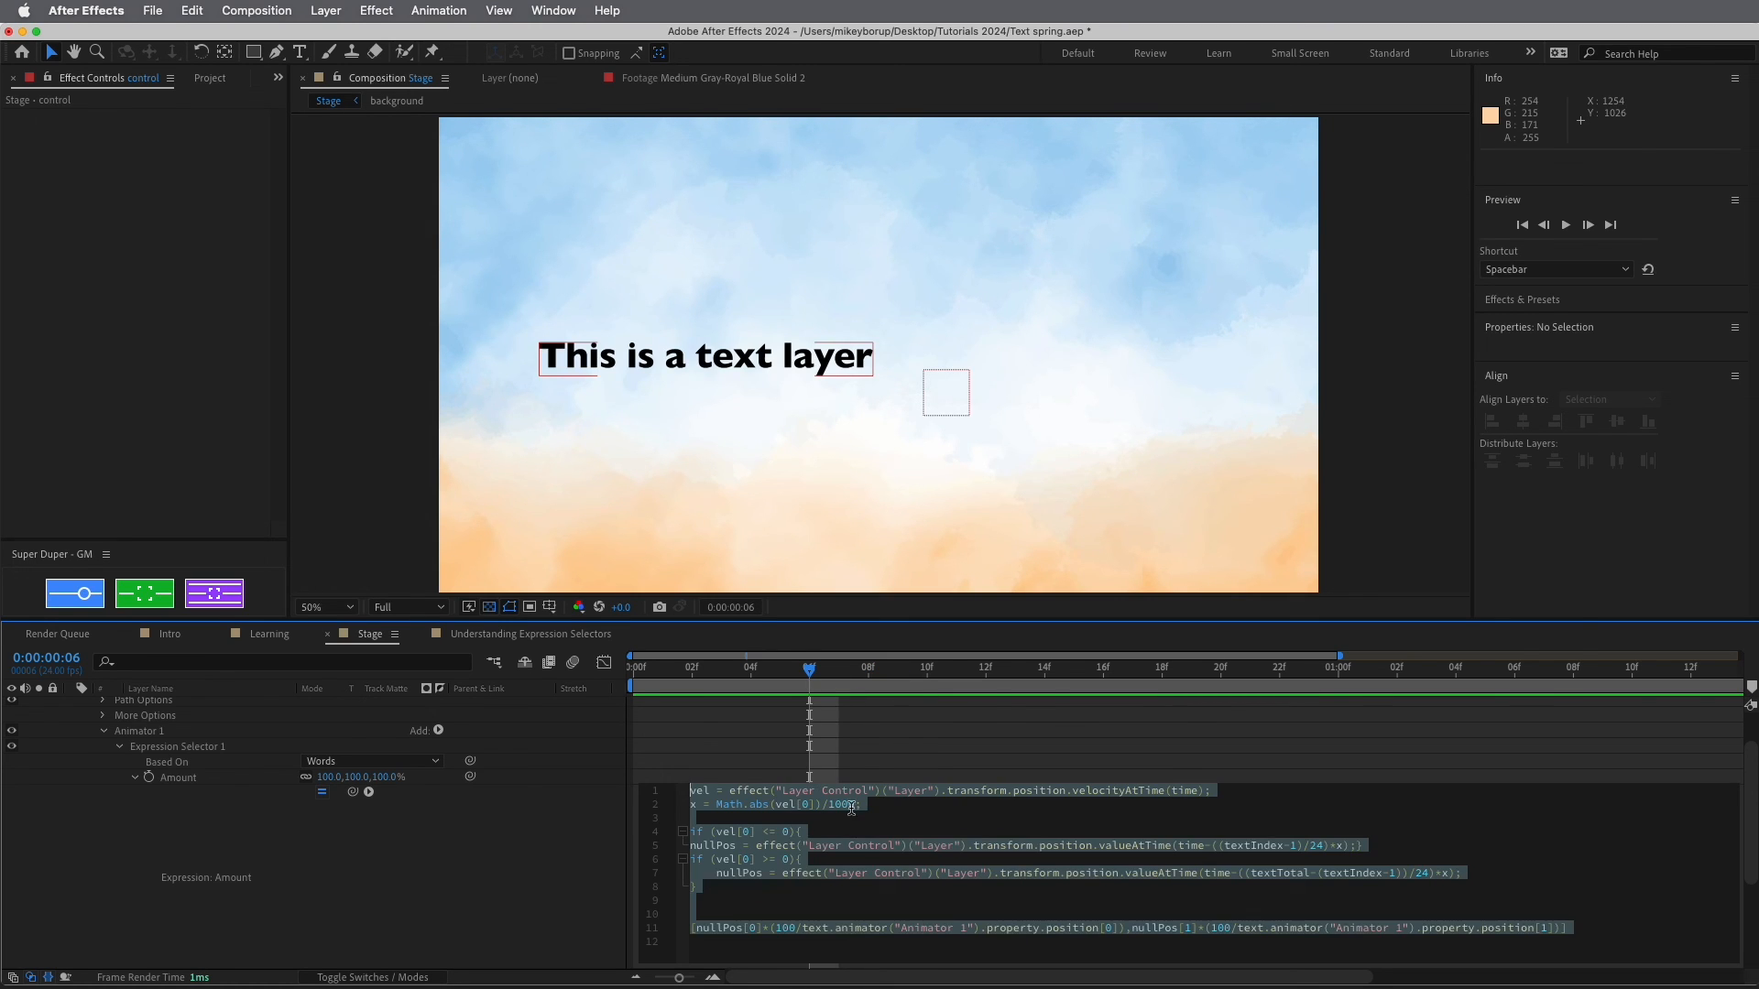
pyautogui.click(859, 805)
pyautogui.write('00')
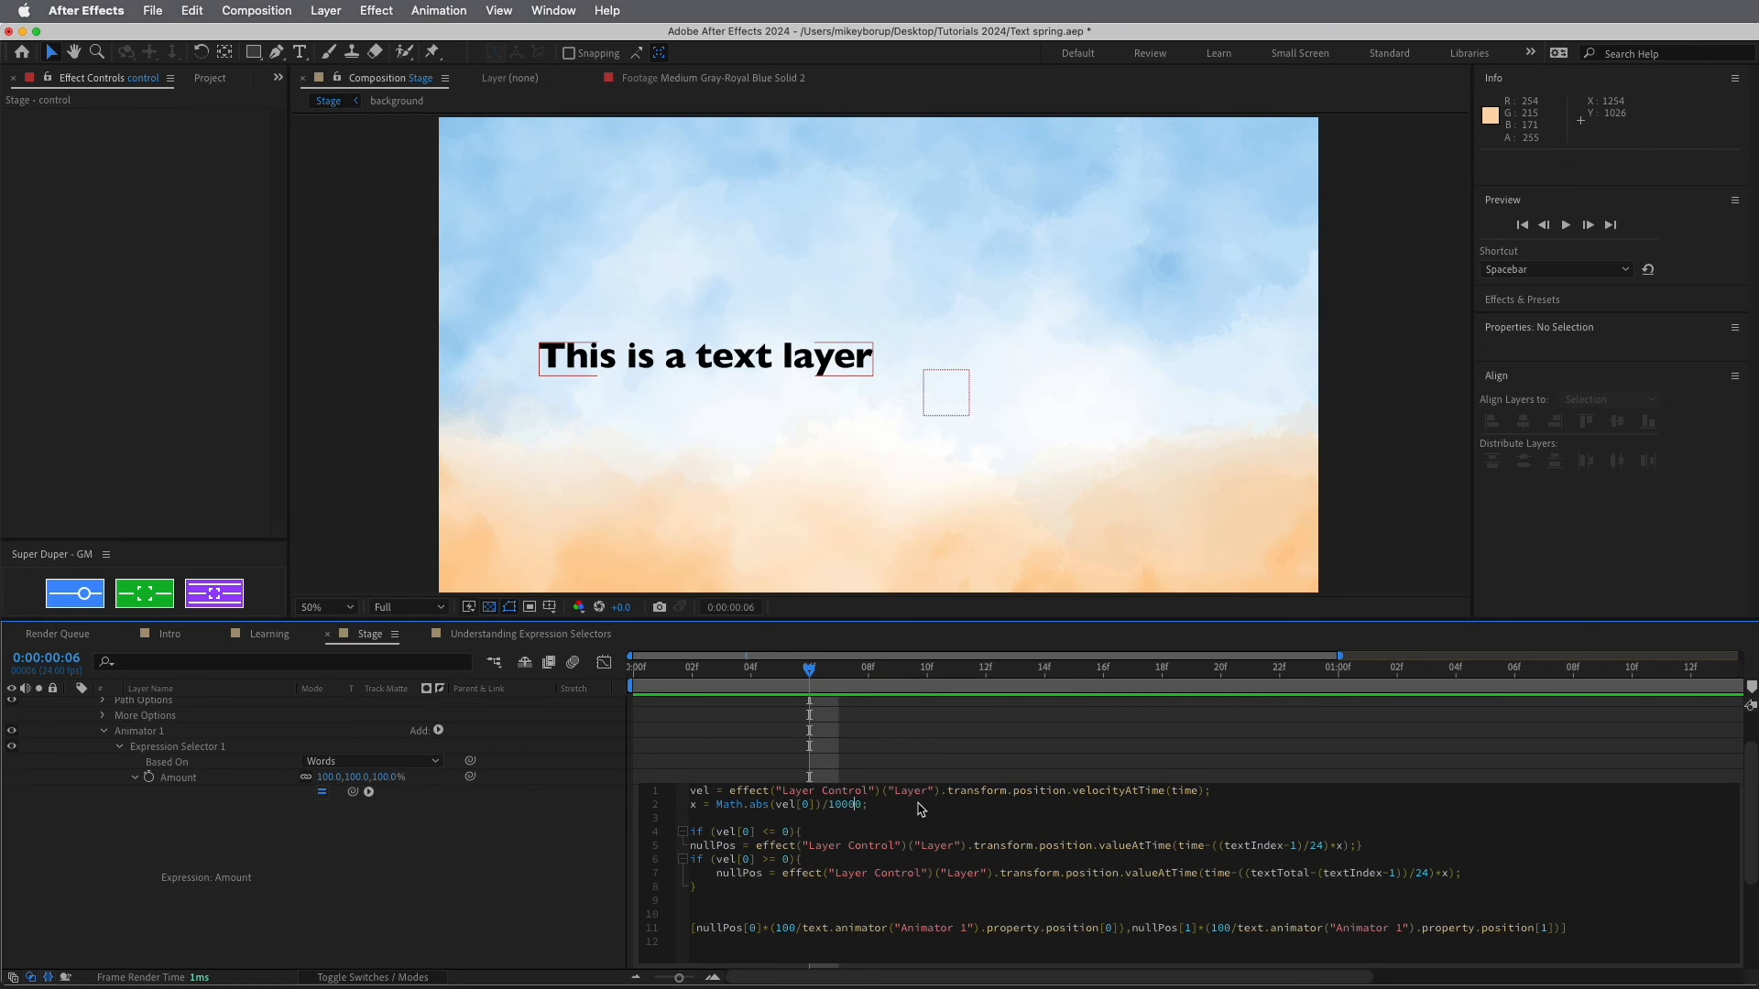
pyautogui.click(893, 753)
pyautogui.moveTo(813, 674); pyautogui.dragTo(1015, 687)
# Review the x = Math.abs(vel[0])/10000 line and the line 5 delay
pyautogui.click(948, 816)
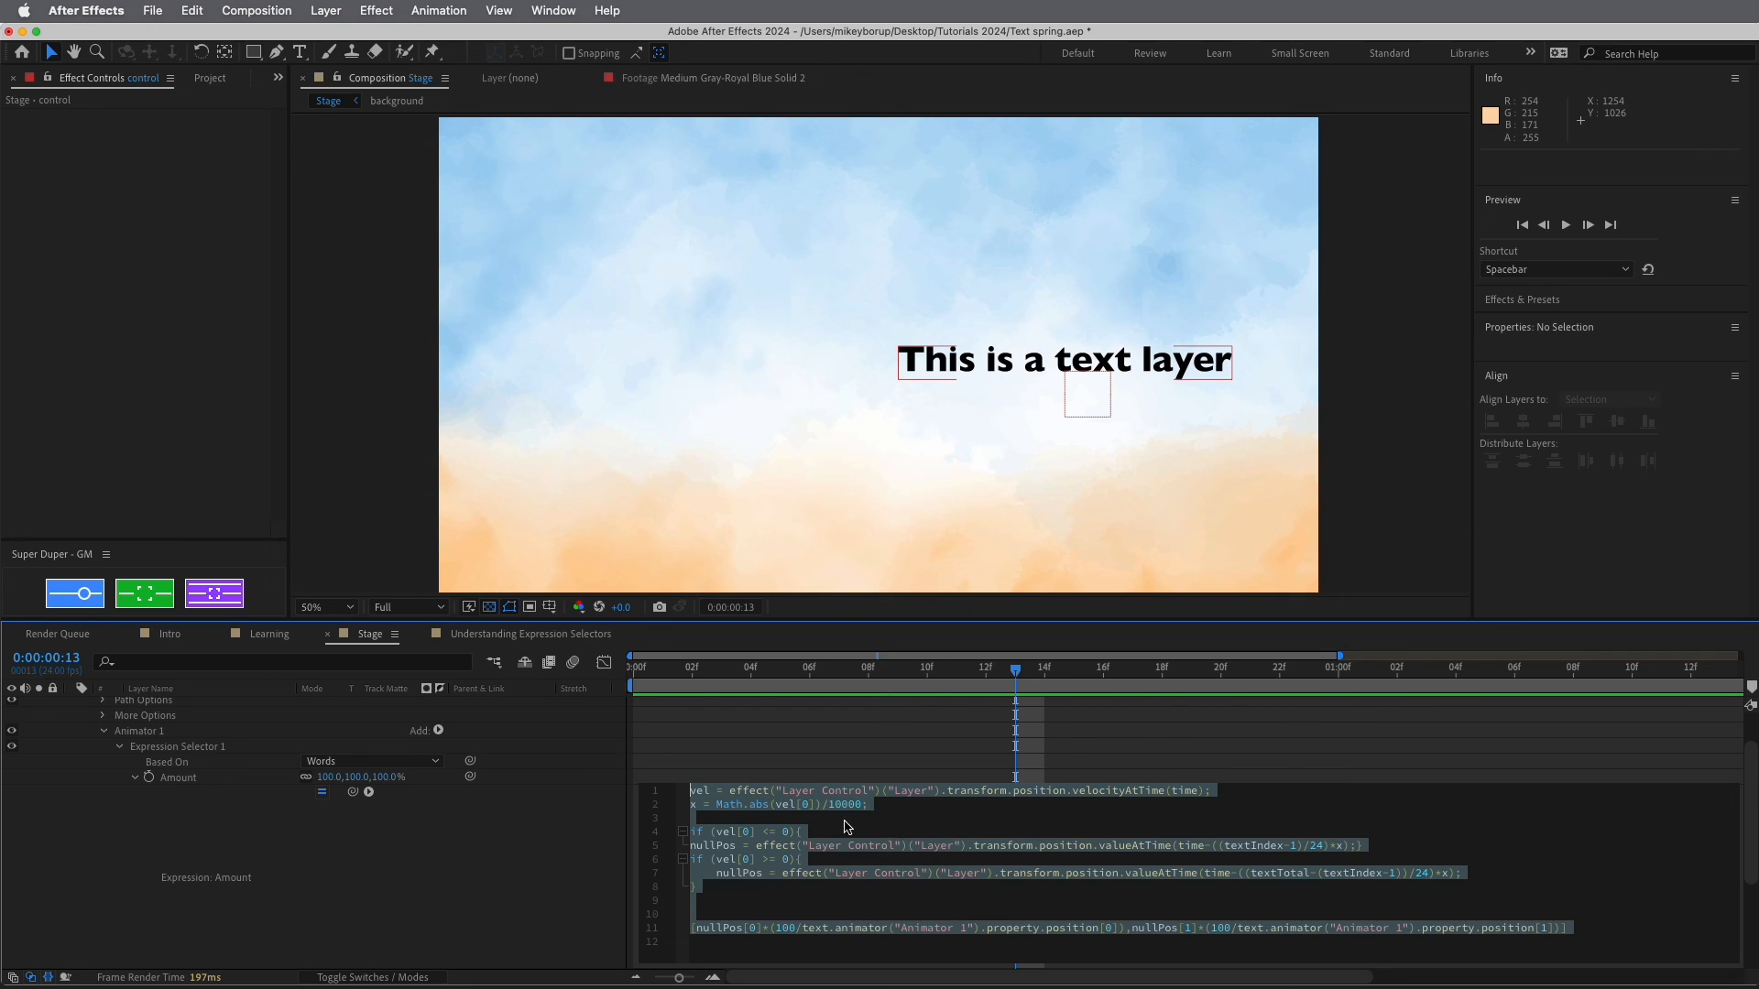
pyautogui.click(901, 821)
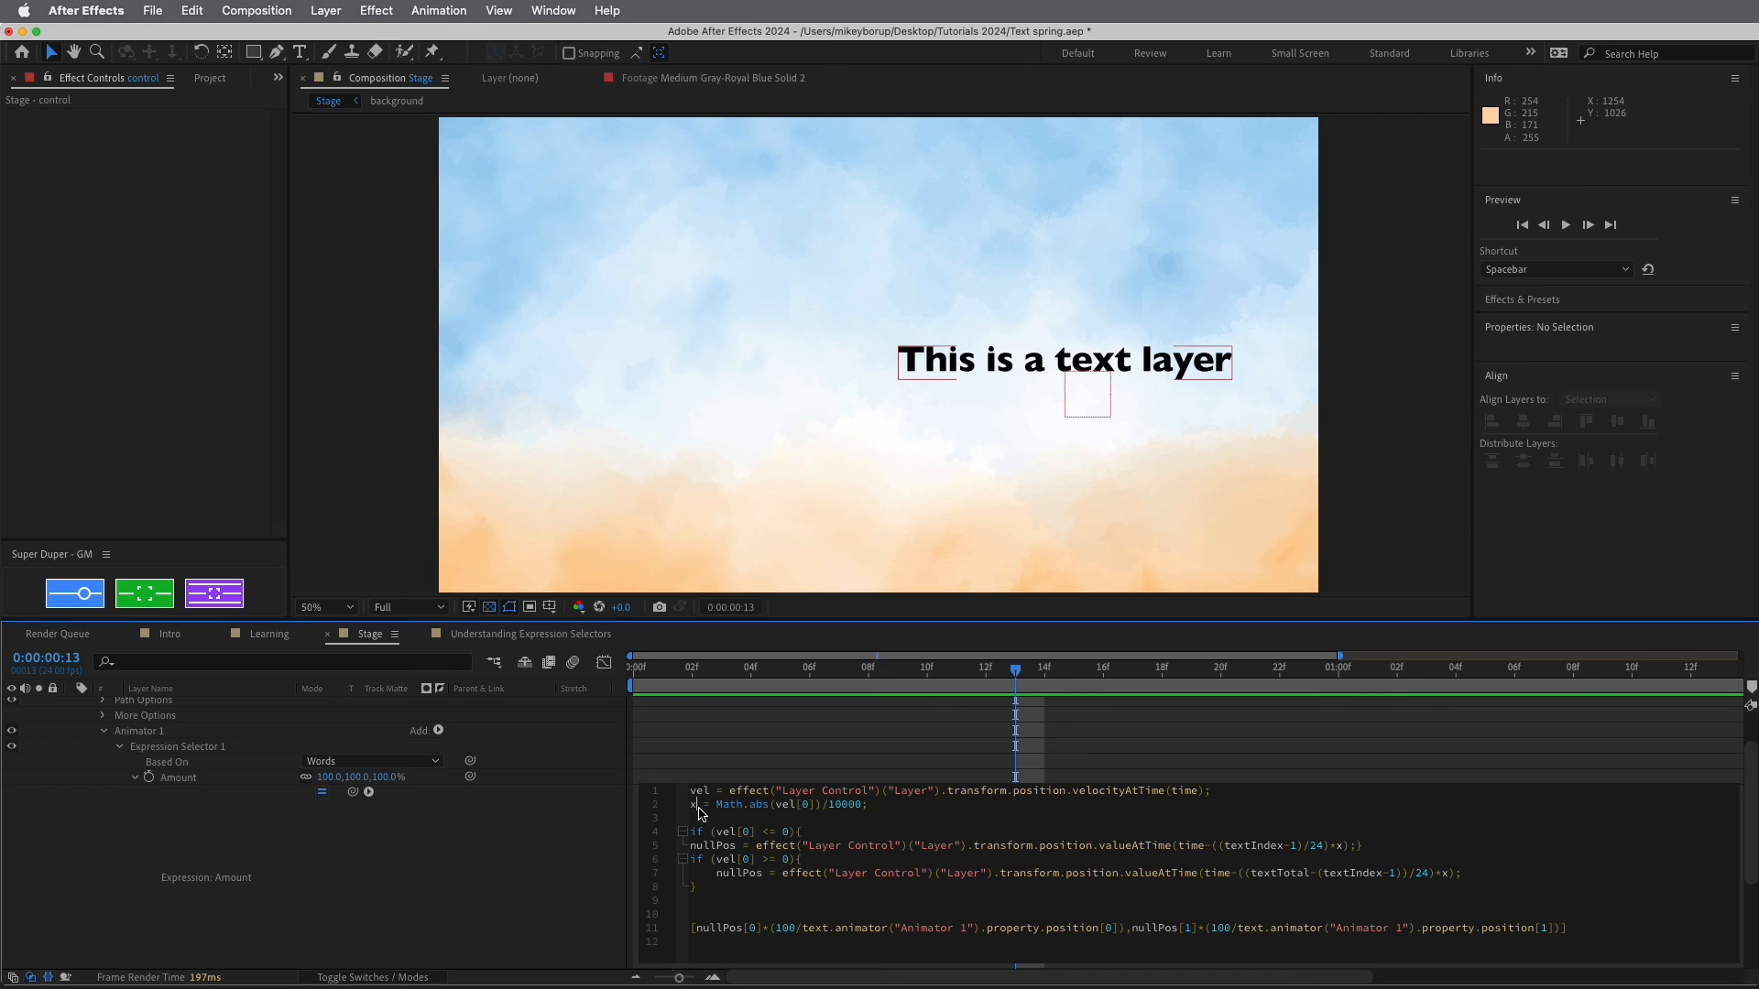
pyautogui.click(903, 812)
pyautogui.click(1390, 845)
# Close the Amount expression and scrub from frame 9 to check the word trailing
pyautogui.scroll(-5, 1037, 768)
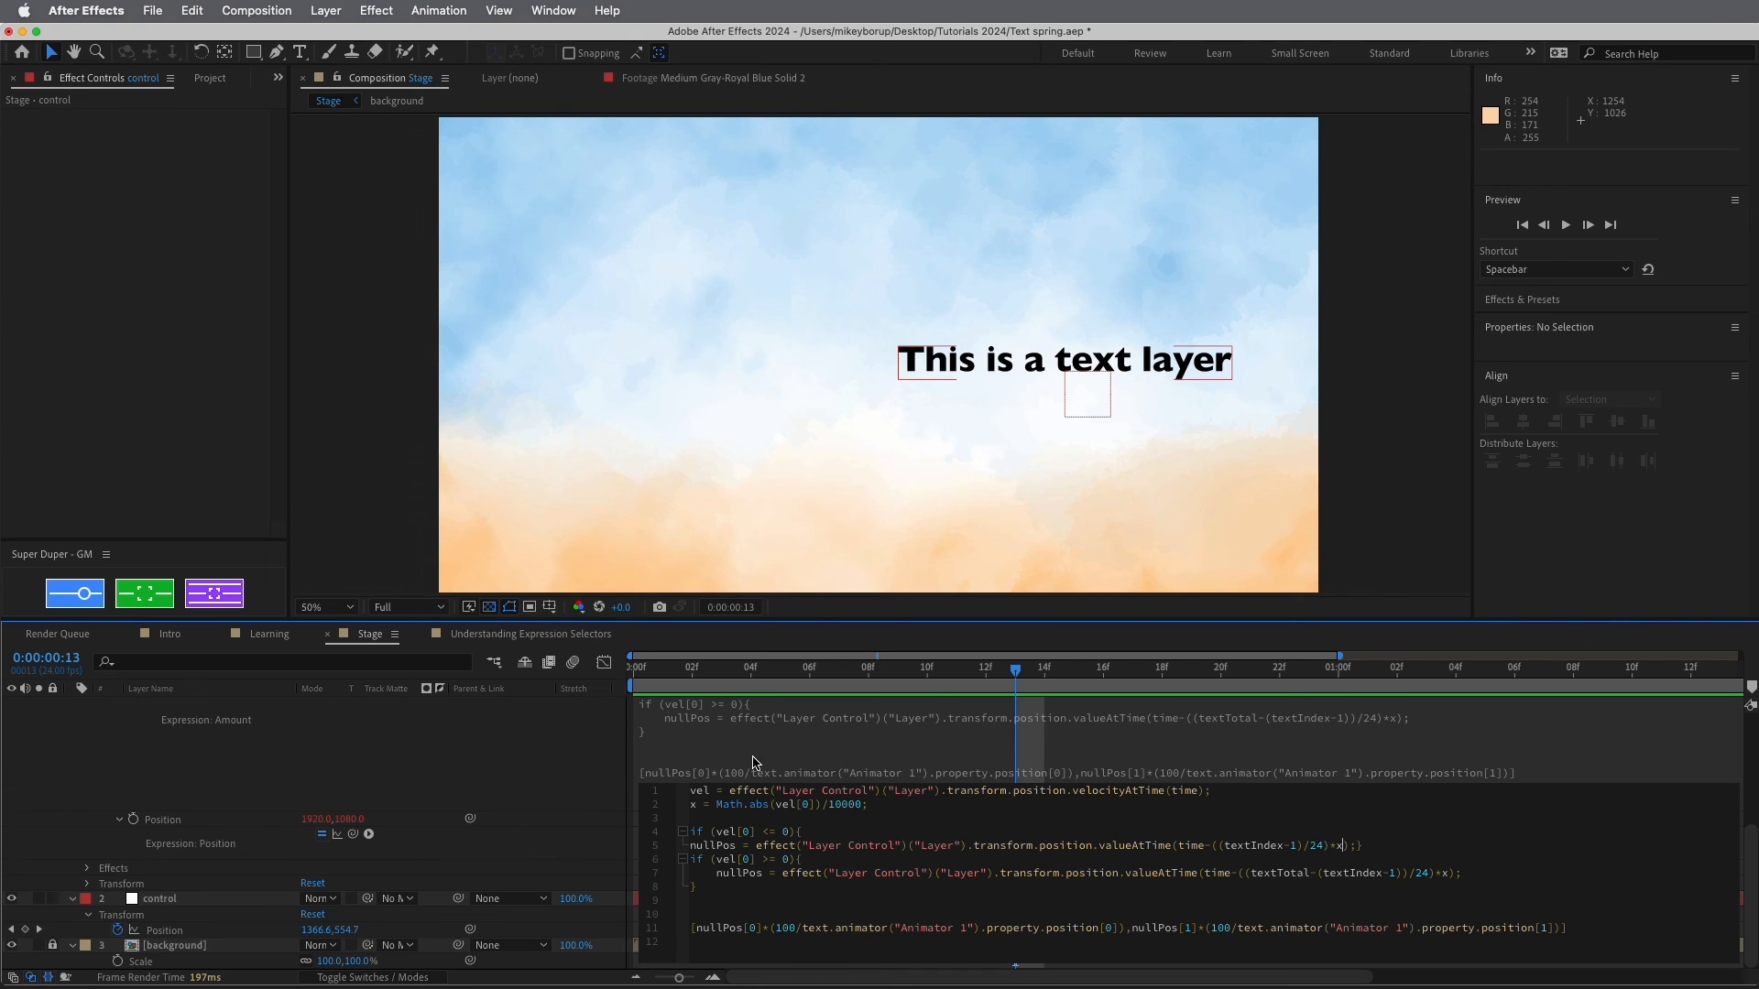
pyautogui.click(772, 754)
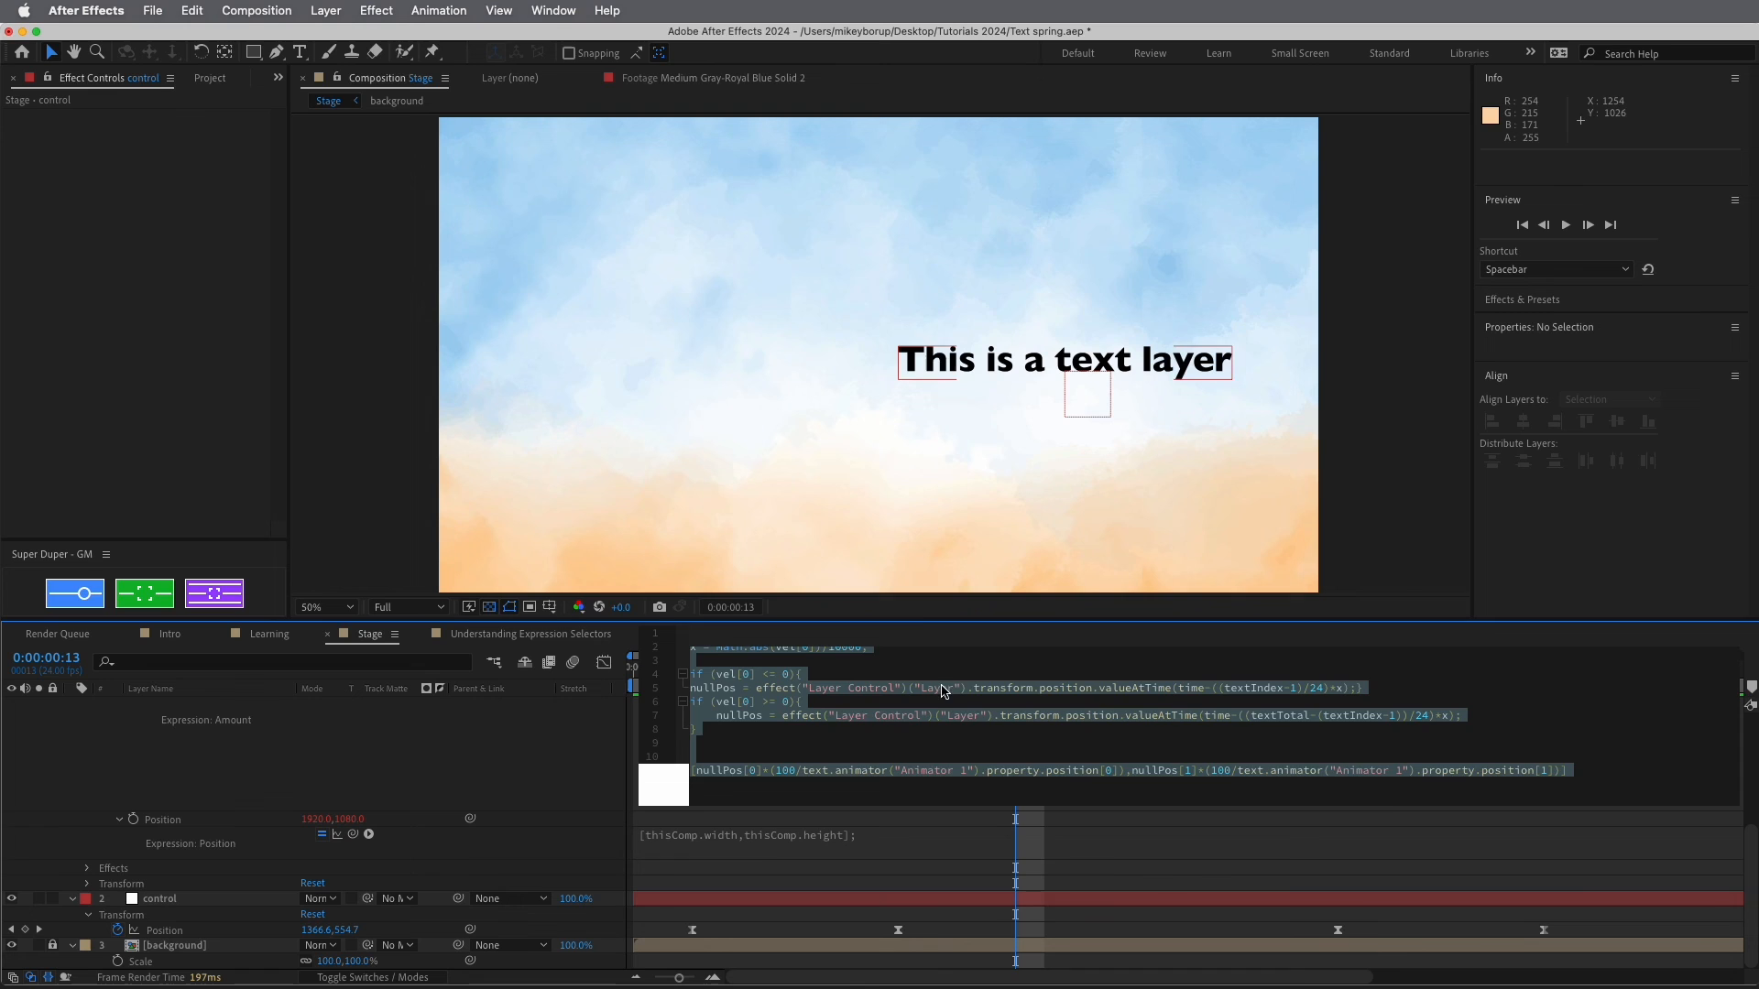
pyautogui.click(942, 843)
pyautogui.click(895, 675)
pyautogui.moveTo(895, 675); pyautogui.dragTo(1547, 728)
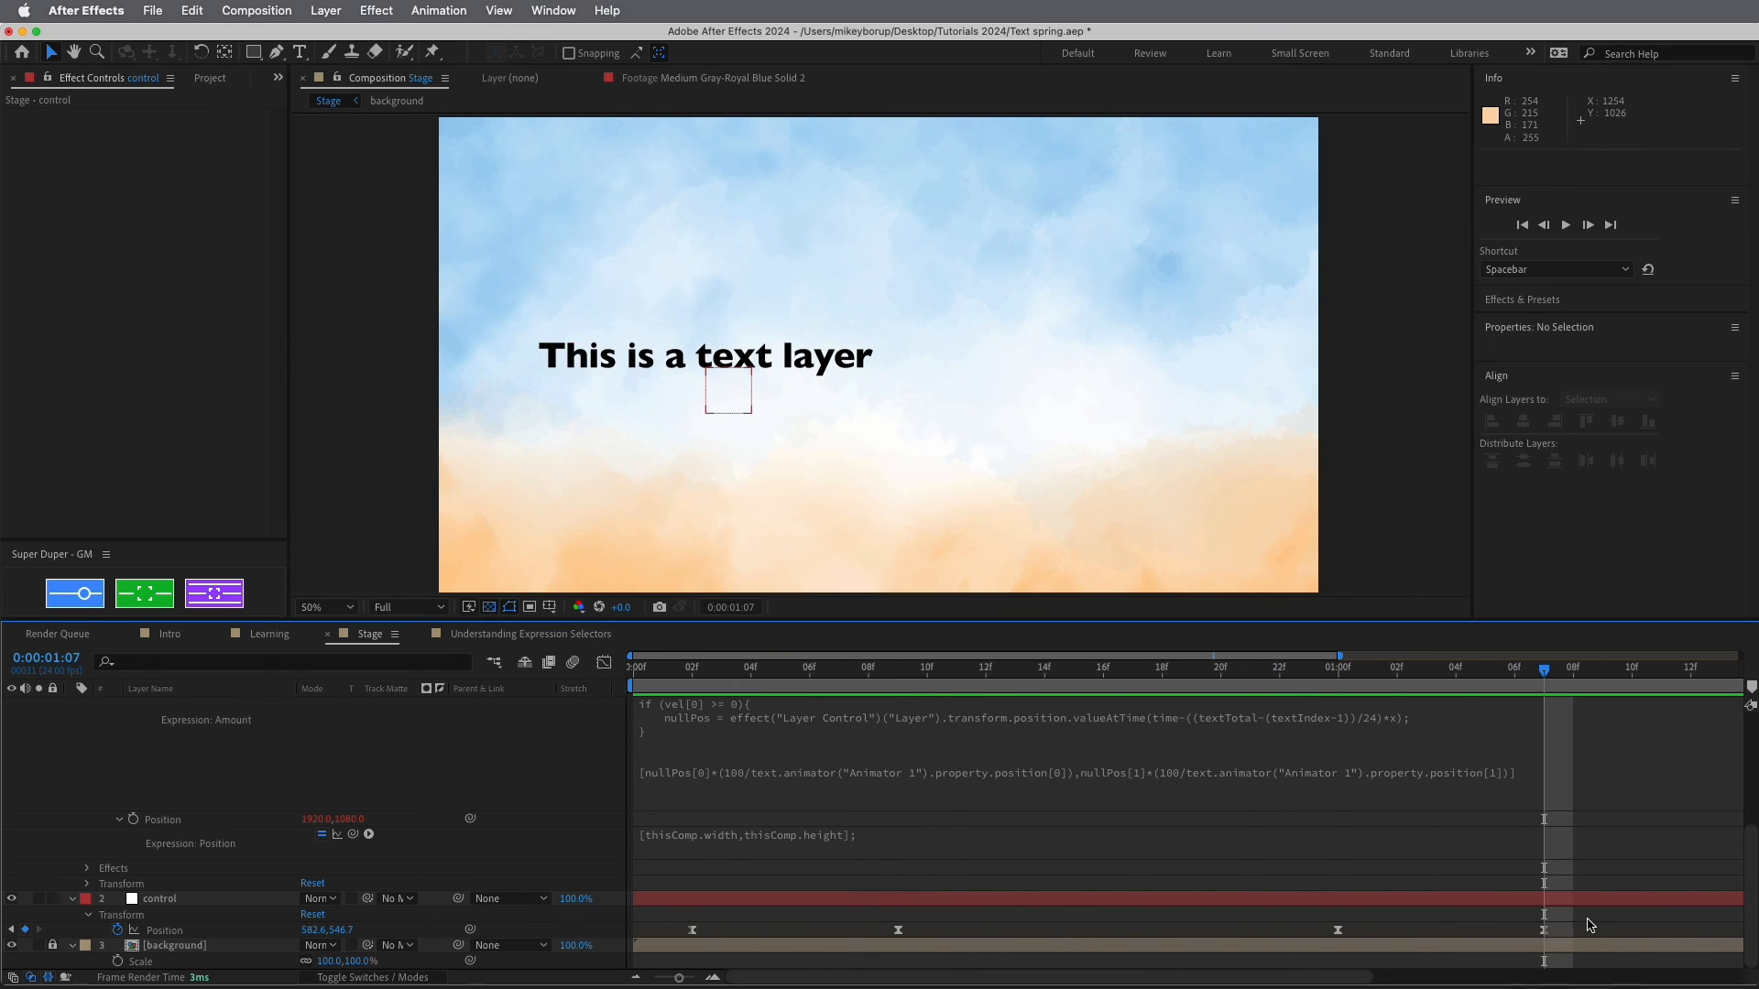
# Shift the last two Position keyframes about five frames later and preview the animation
pyautogui.moveTo(1591, 922); pyautogui.dragTo(954, 935)
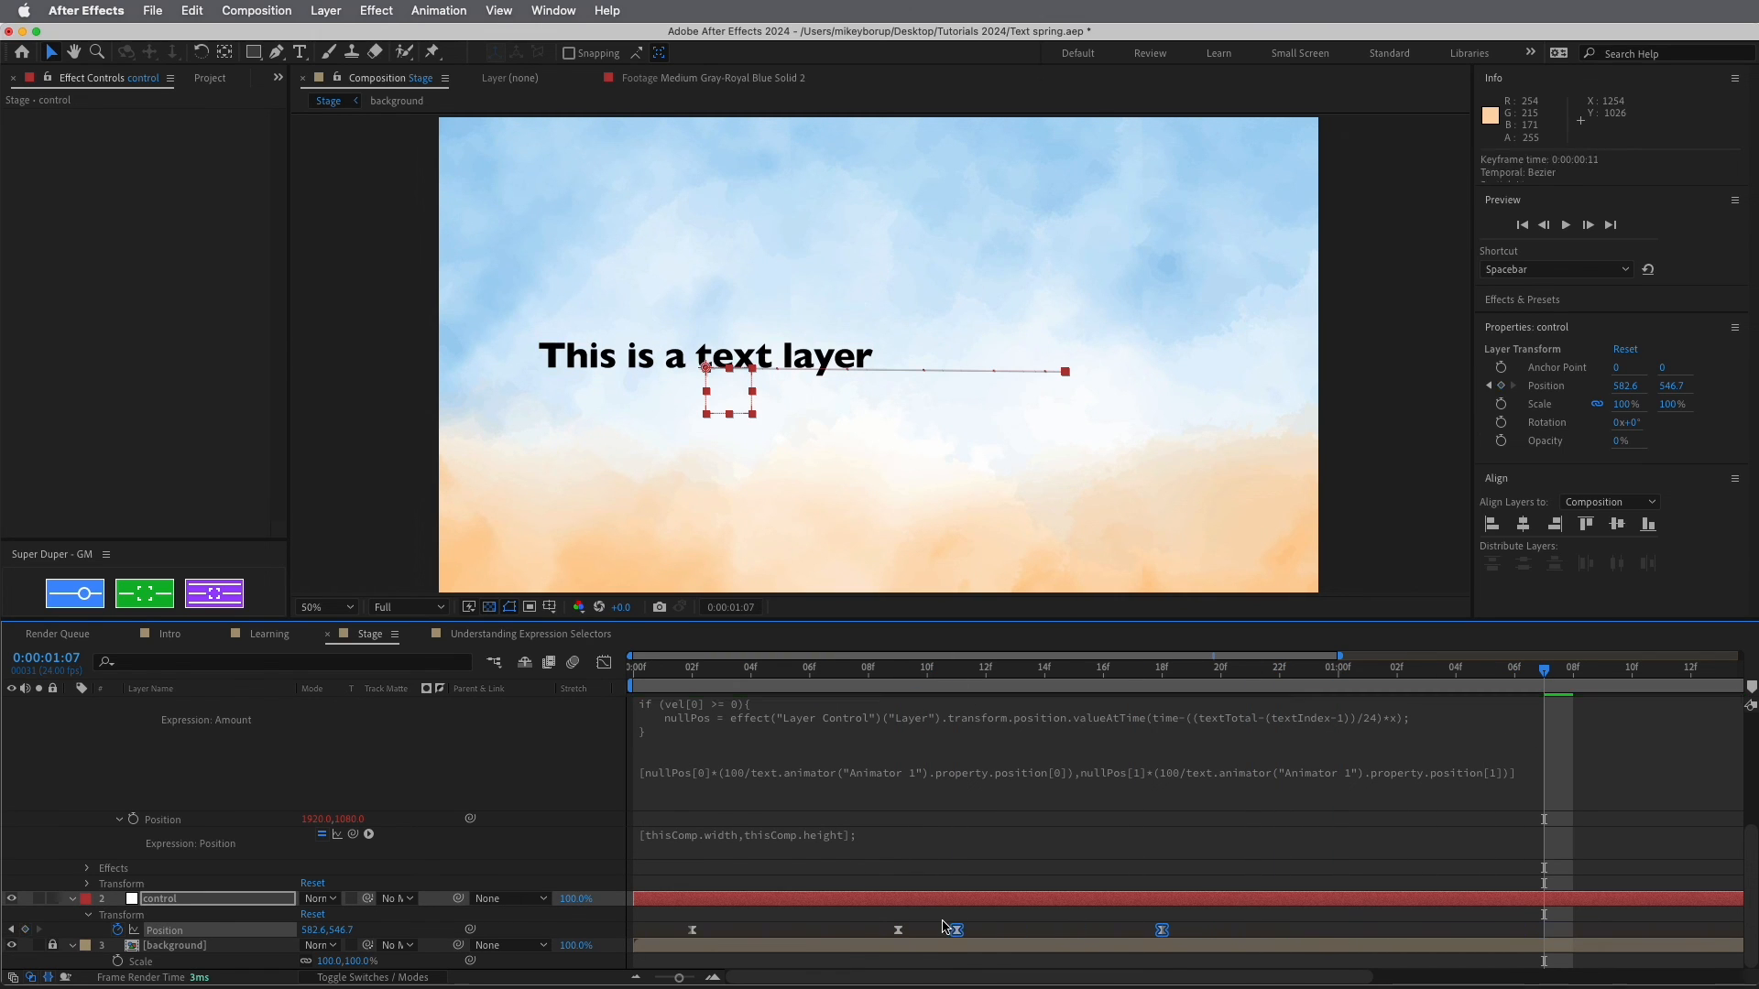
pyautogui.moveTo(674, 675); pyautogui.dragTo(845, 716)
pyautogui.press('space')
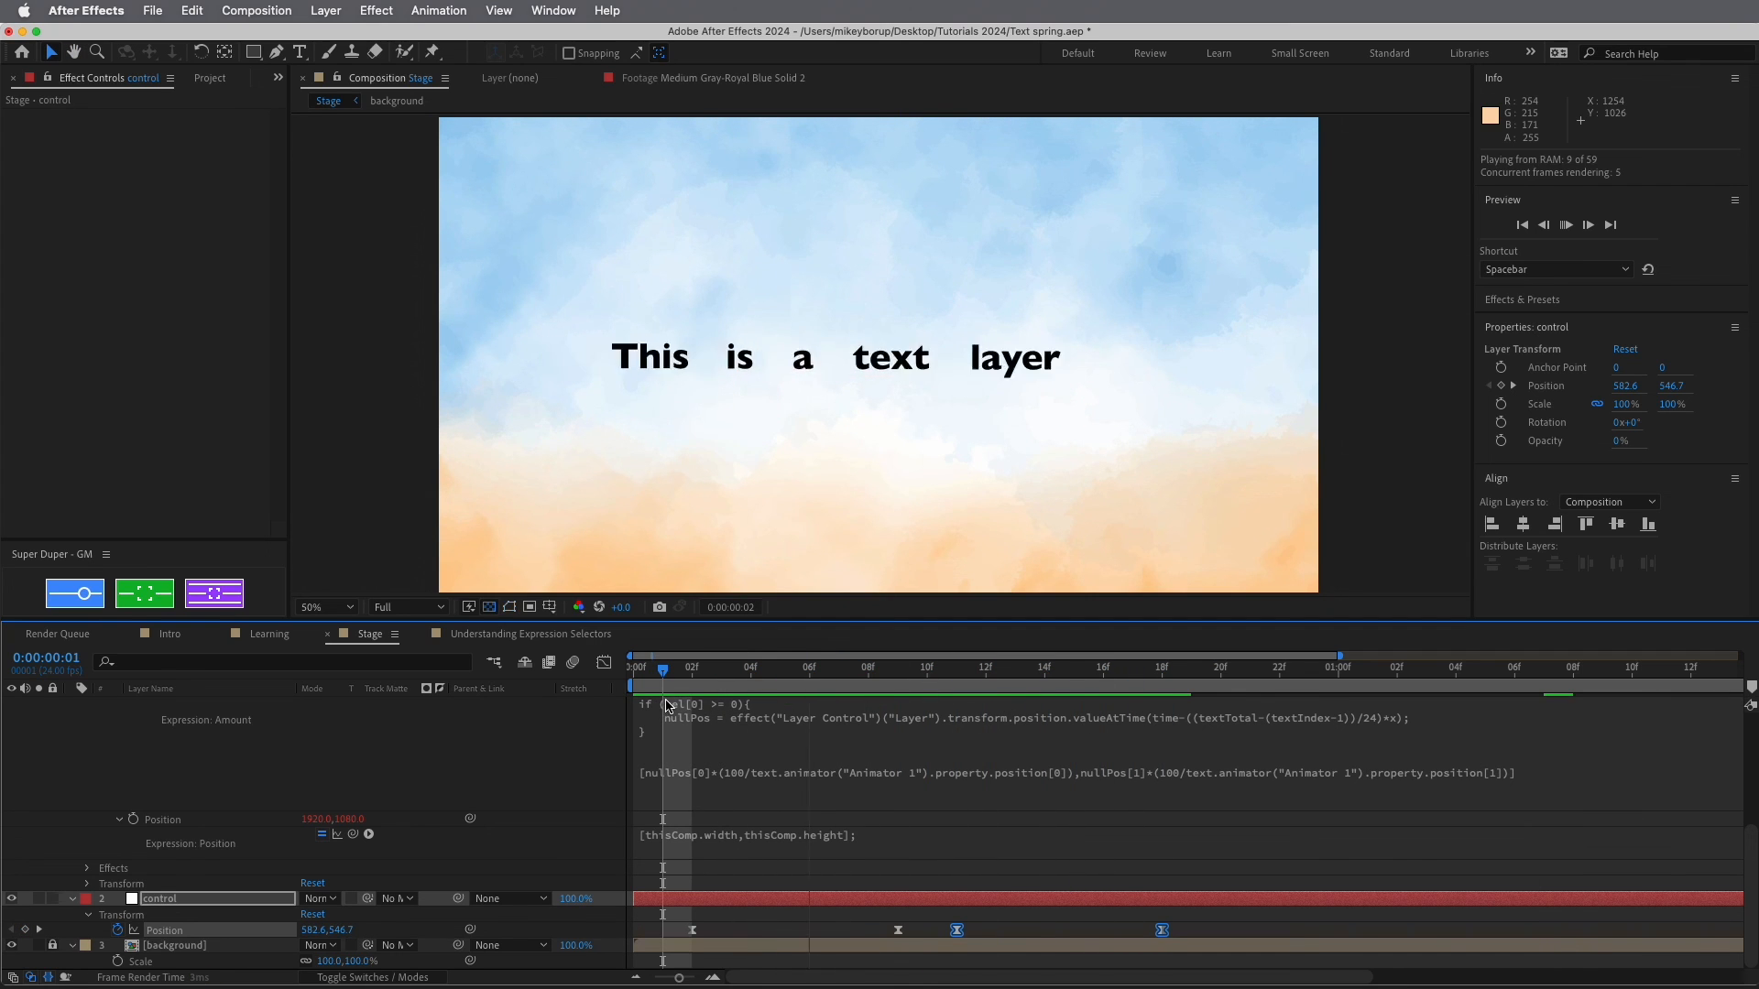
pyautogui.moveTo(956, 930); pyautogui.dragTo(1103, 828)
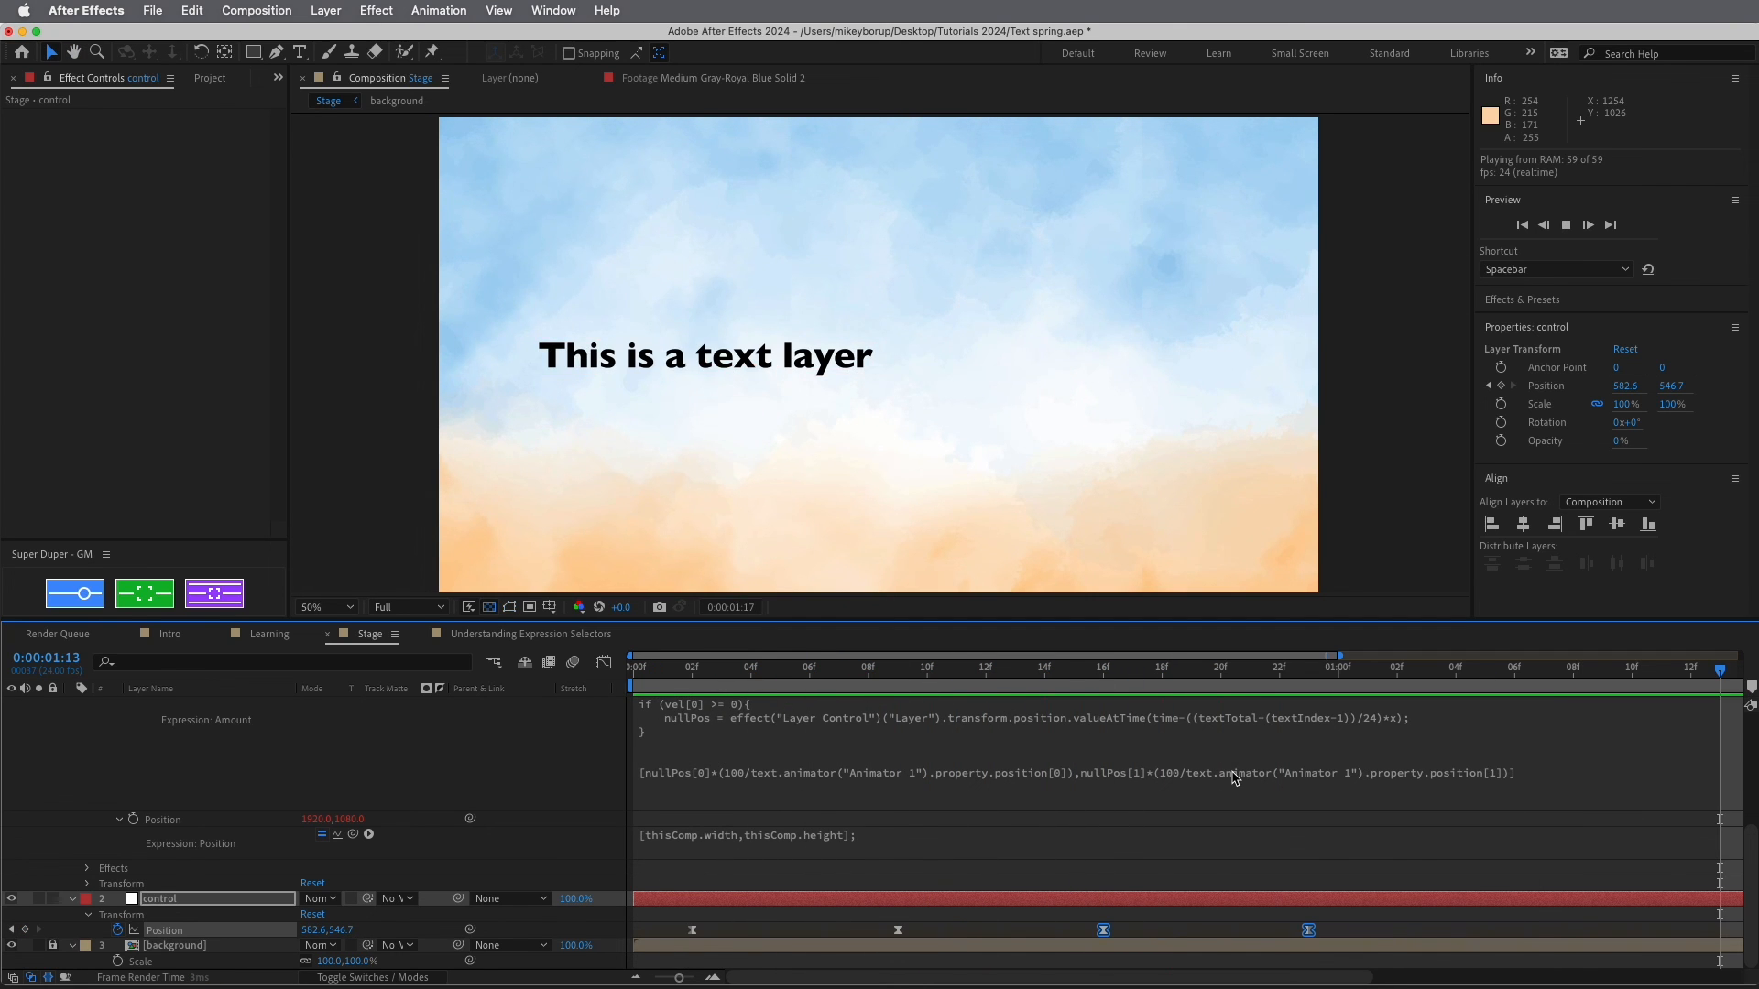